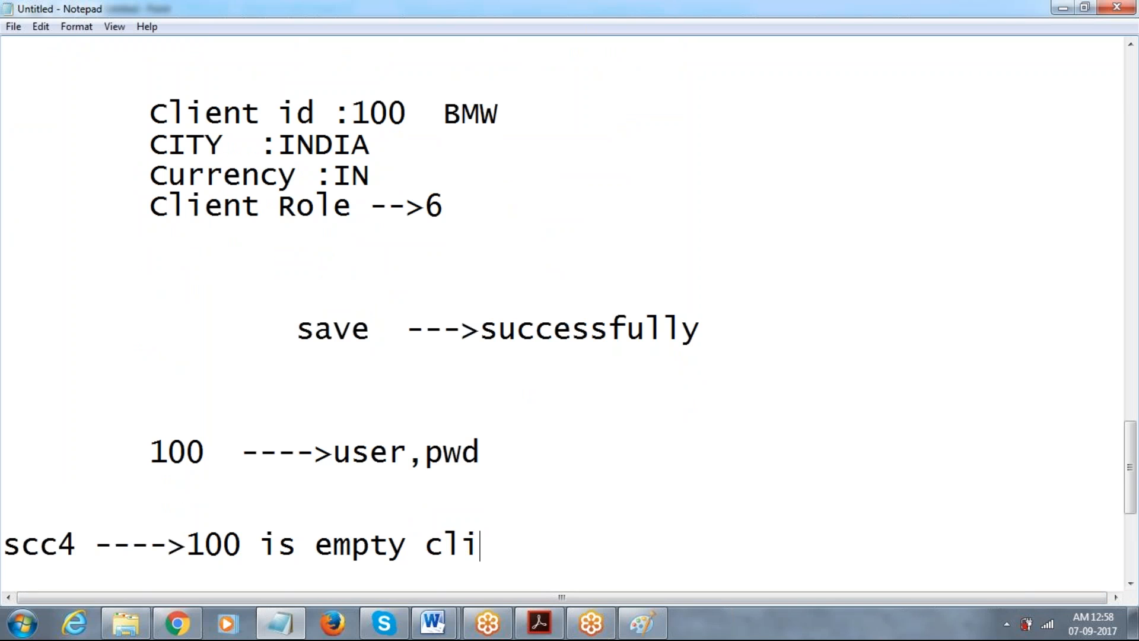
# Note that client 100 is a blank client and ask 'how fill the client 100'.
pyautogui.write('blan')
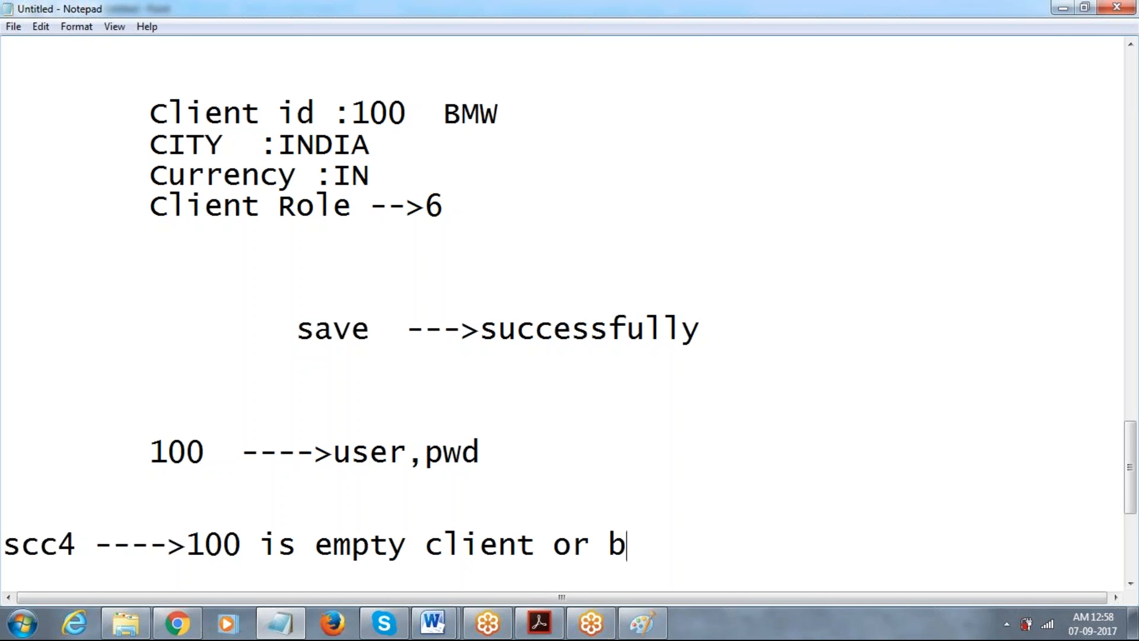
pyautogui.write('k client')
pyautogui.press('Return')
pyautogui.press('Return')
pyautogui.write('g')
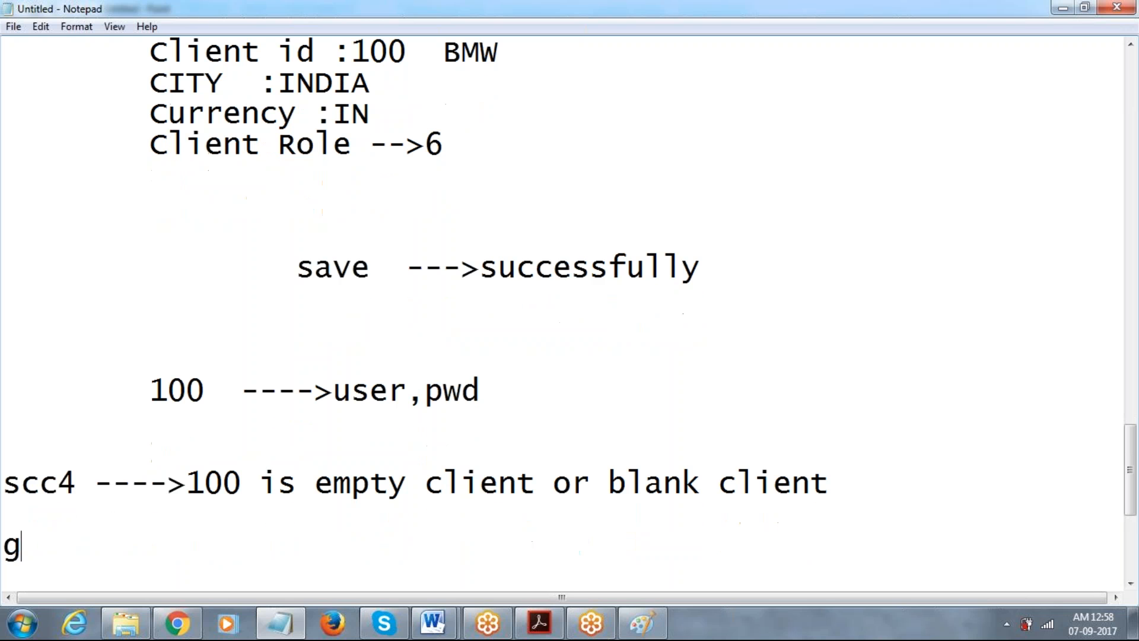
pyautogui.press('BackSpace')
pyautogui.write('how fill the')
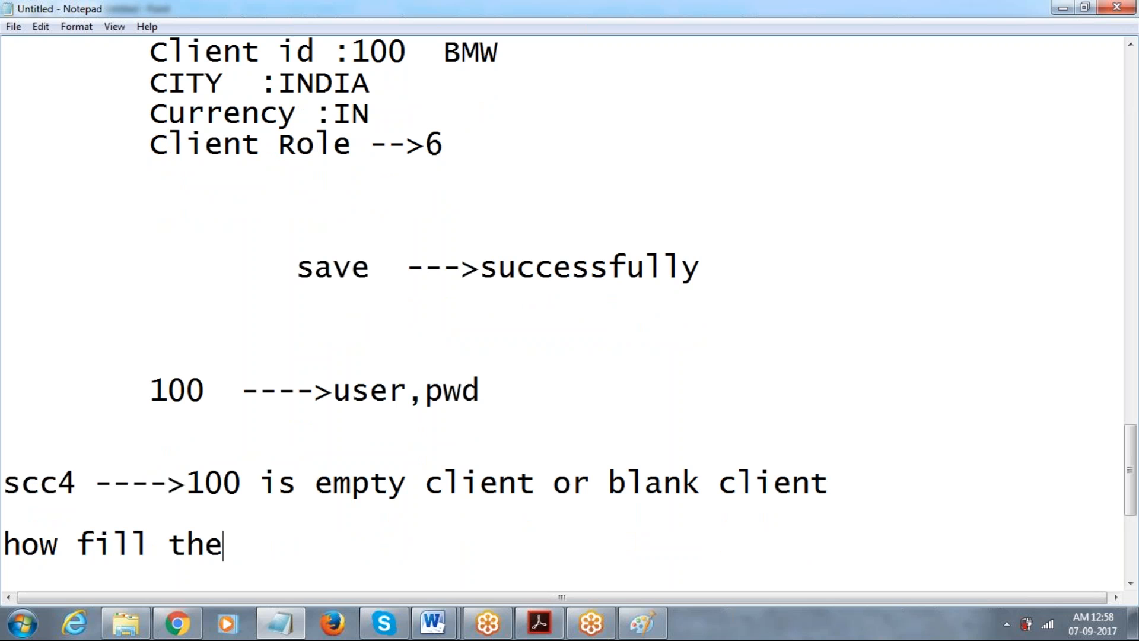
pyautogui.write(' client 100')
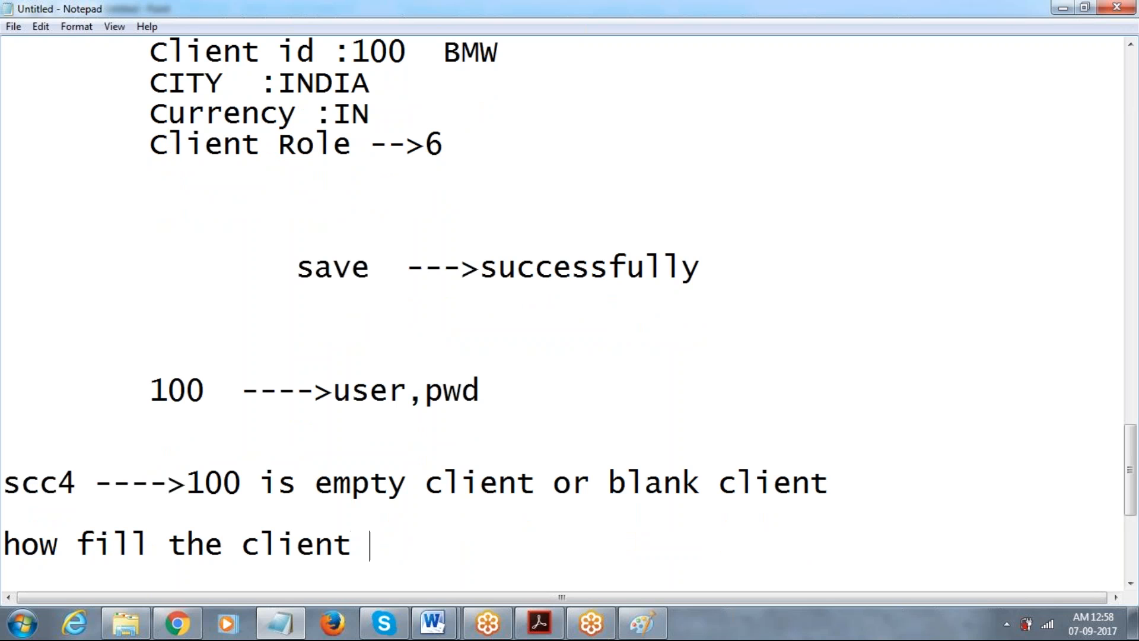
pyautogui.press('Return')
pyautogui.press('Return')
pyautogui.press('Return')
# Define client copy as 'Transfer the client specific data with sid'.
pyautogui.write('c')
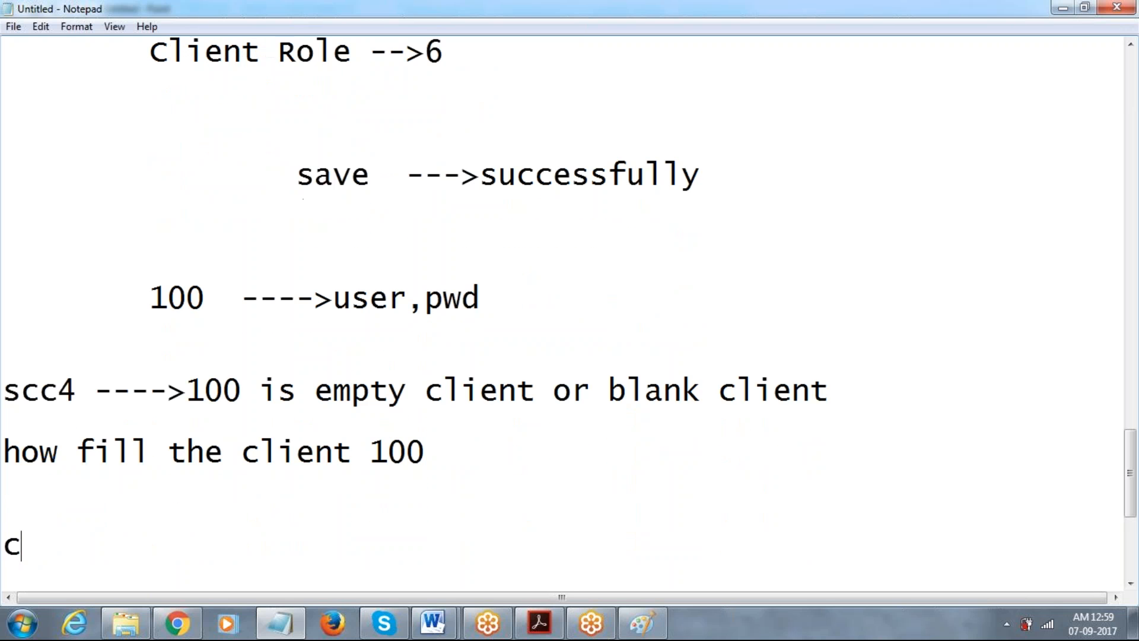
pyautogui.write('lient copy :T')
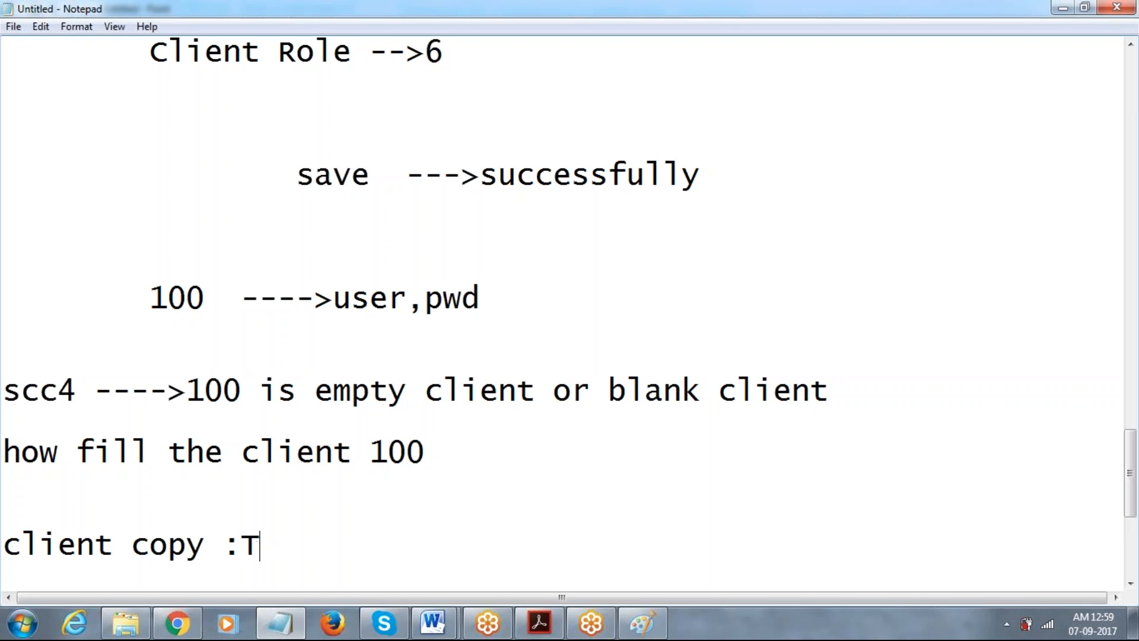
pyautogui.write('ransf')
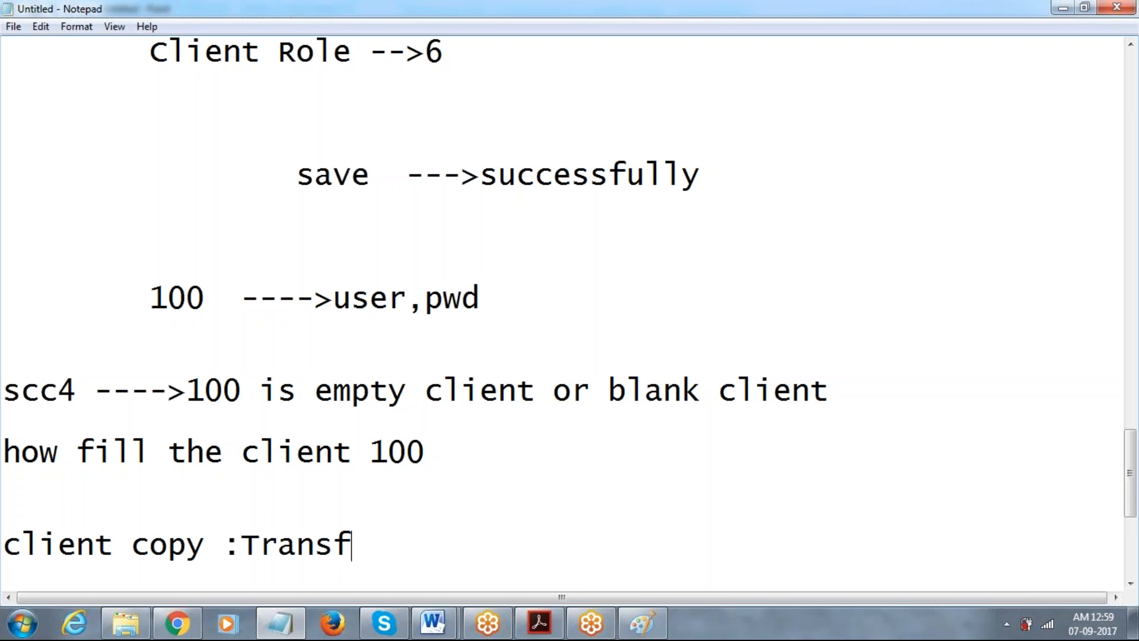
pyautogui.write('er the"cl')
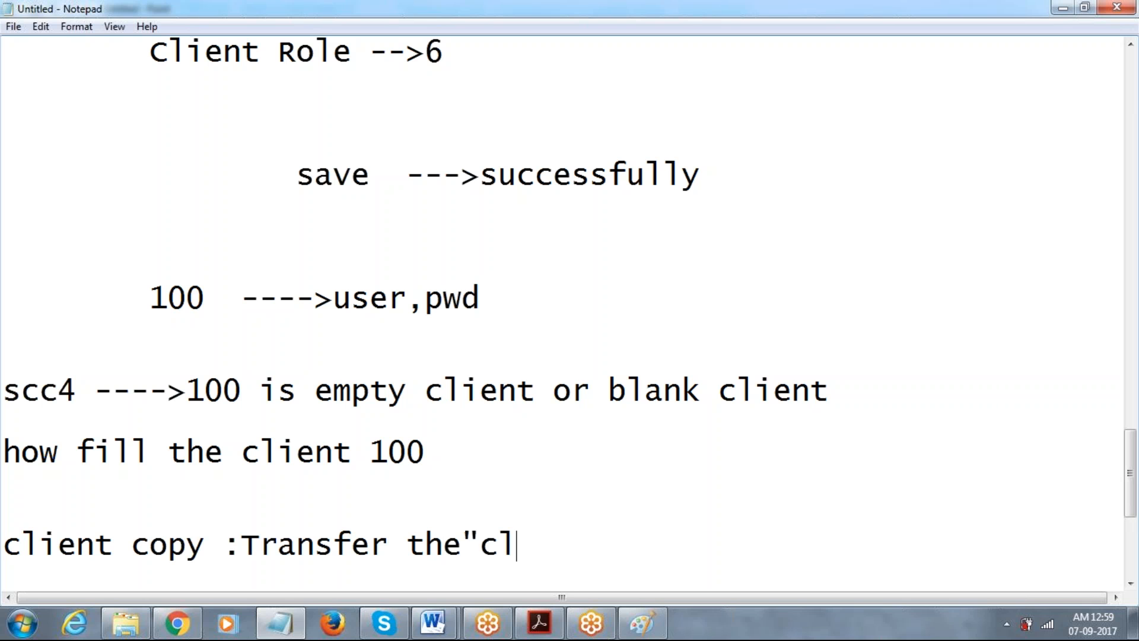
pyautogui.write('ient spci')
pyautogui.press('BackSpace')
pyautogui.press('BackSpace')
pyautogui.write('e')
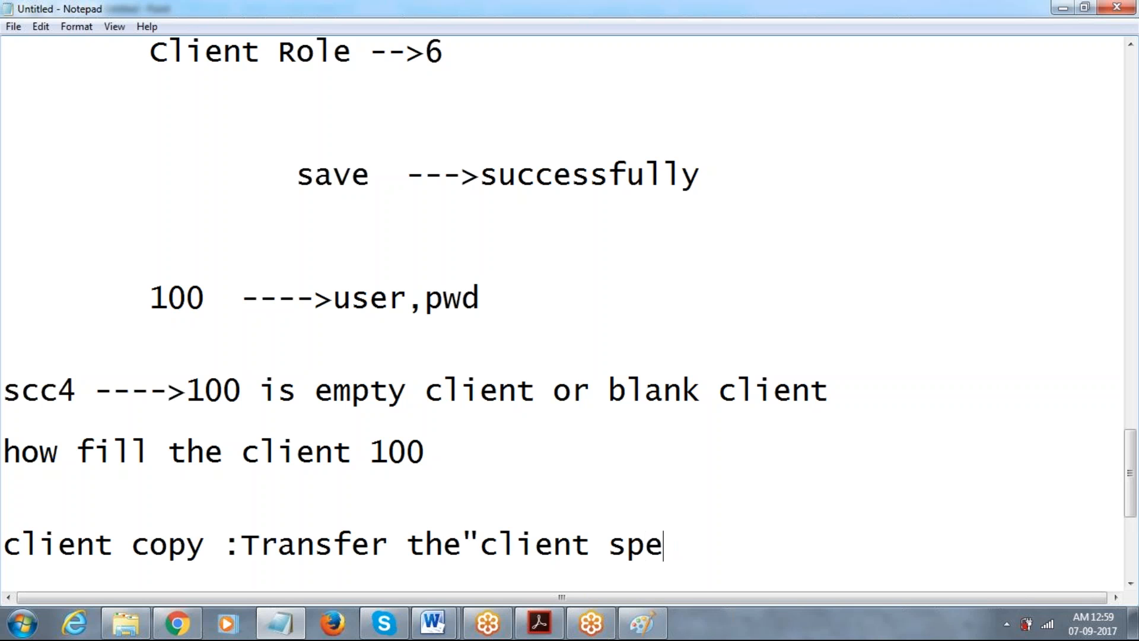
pyautogui.write('cif')
pyautogui.press('BackSpace')
pyautogui.write('cifis')
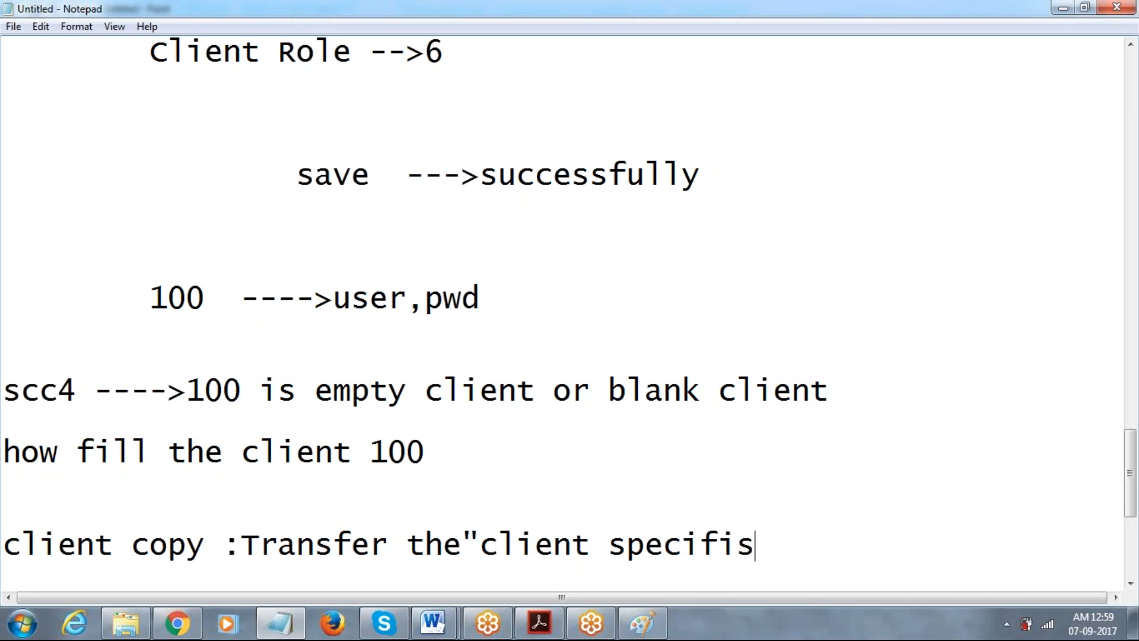
pyautogui.press('BackSpace')
pyautogui.write('c "with i')
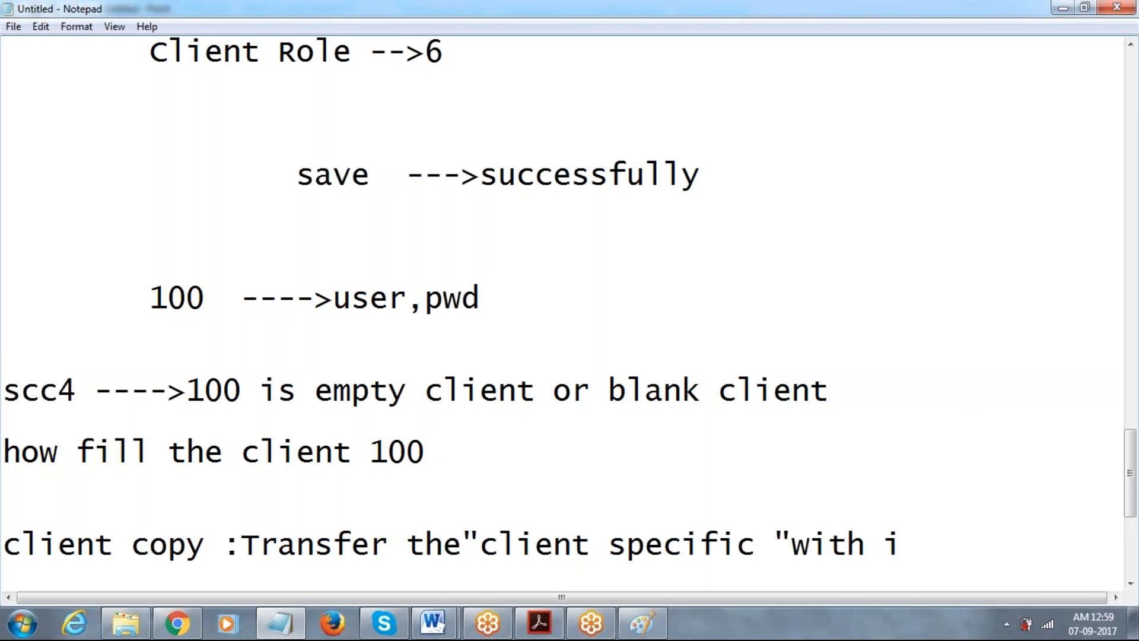
pyautogui.press('BackSpace')
pyautogui.write('sid')
# Continue the definition on an indented line with 'or different SID'.
pyautogui.press('Return')
pyautogui.press('Tab')
pyautogui.write('or')
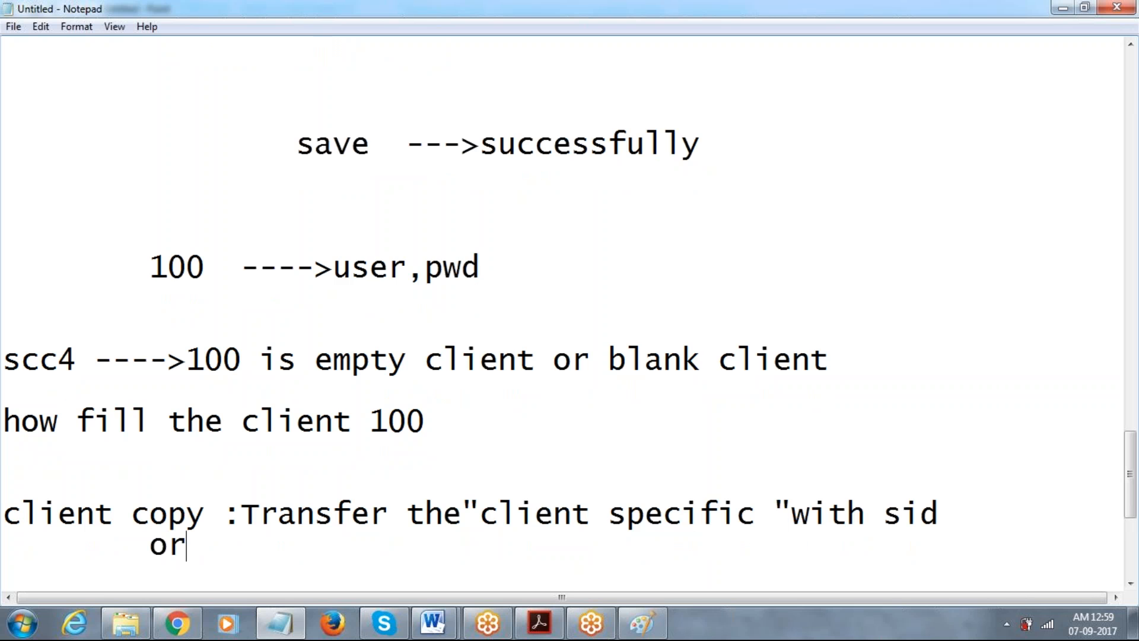
pyautogui.write(' different ')
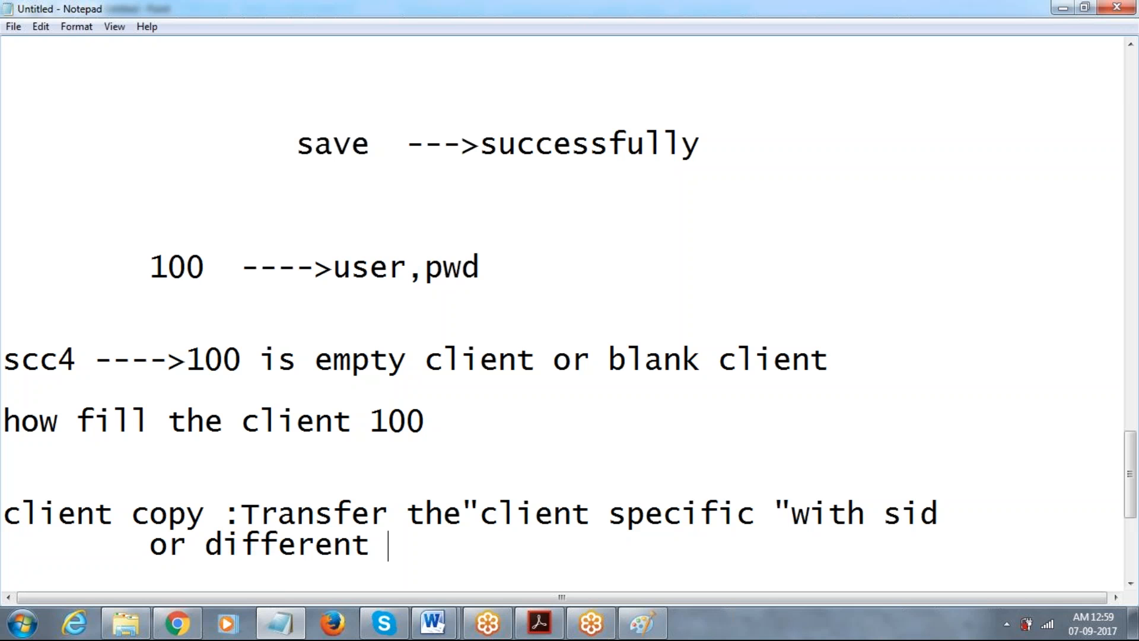
pyautogui.write('SID')
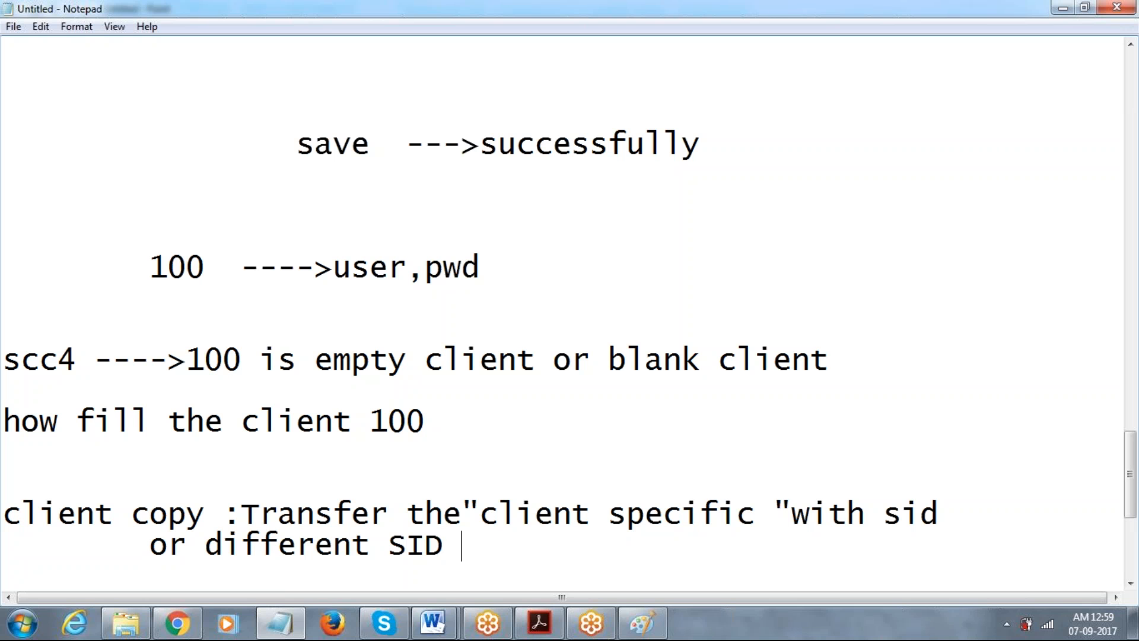
pyautogui.press('Return')
pyautogui.press('Return')
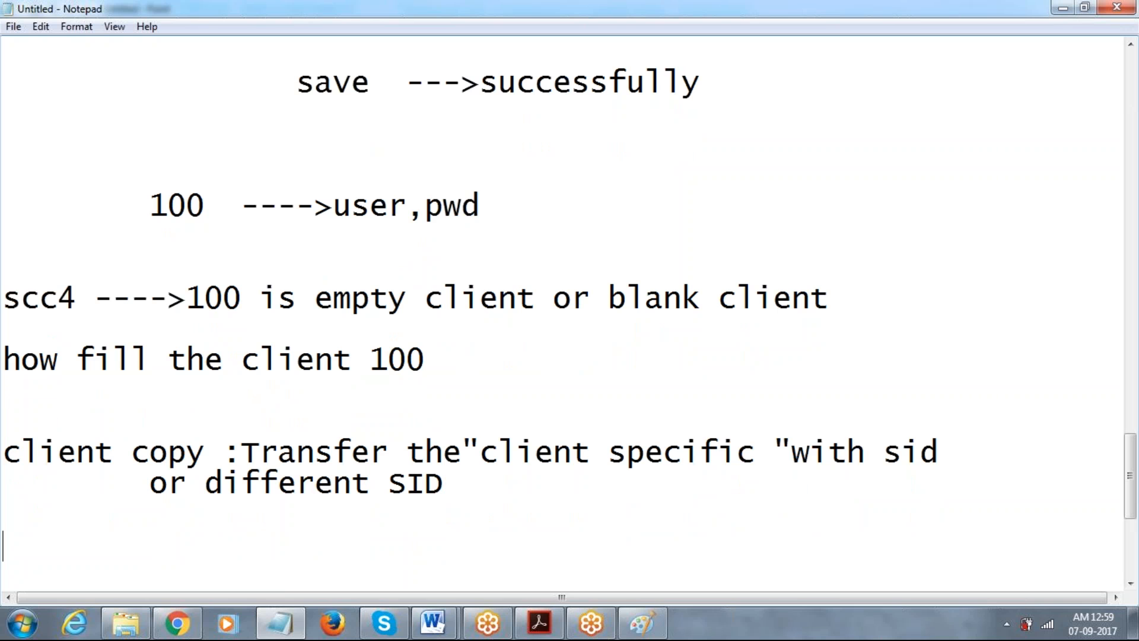
pyautogui.click(638, 626)
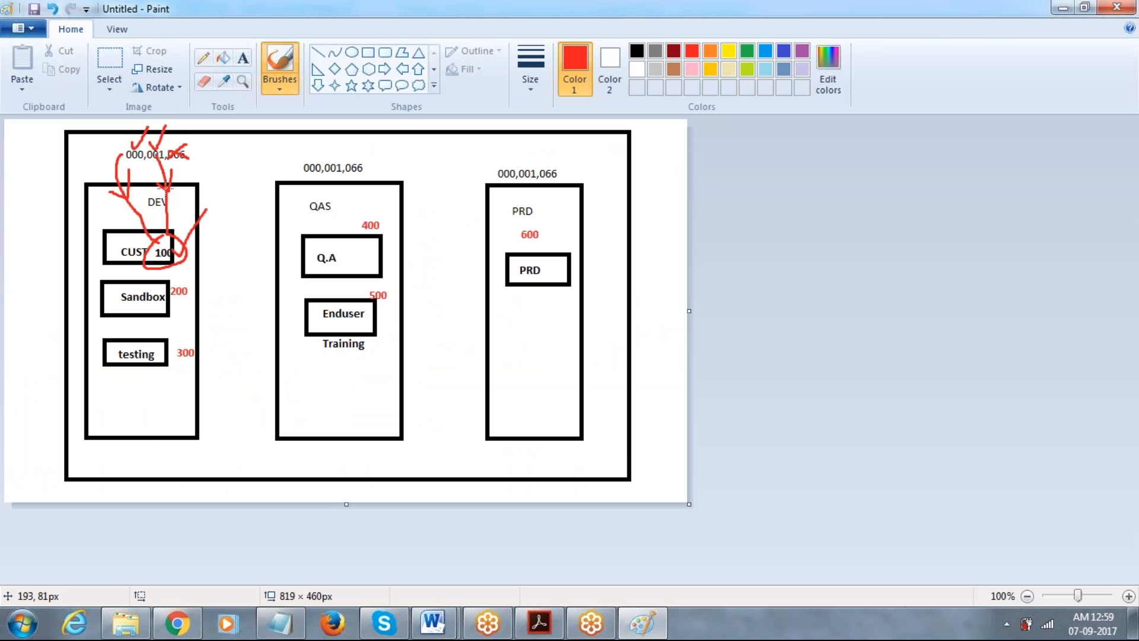
# Add the heading '1.Local client copy' below the definition in the notes.
pyautogui.click(281, 623)
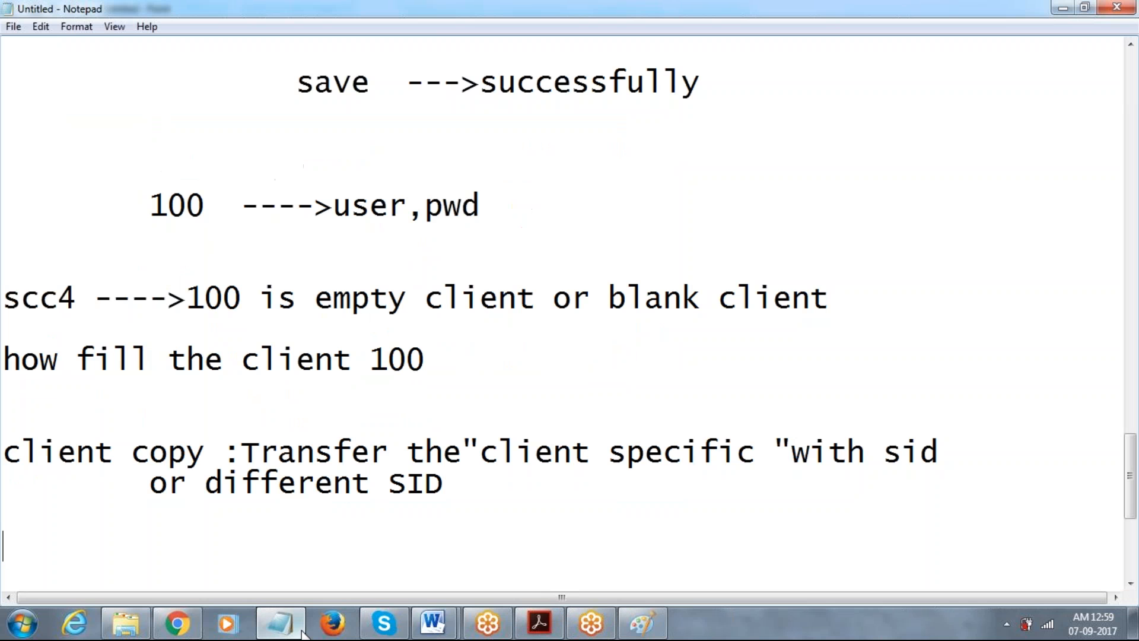
pyautogui.scroll(-1, 564, 314)
pyautogui.write('1.Local ccl')
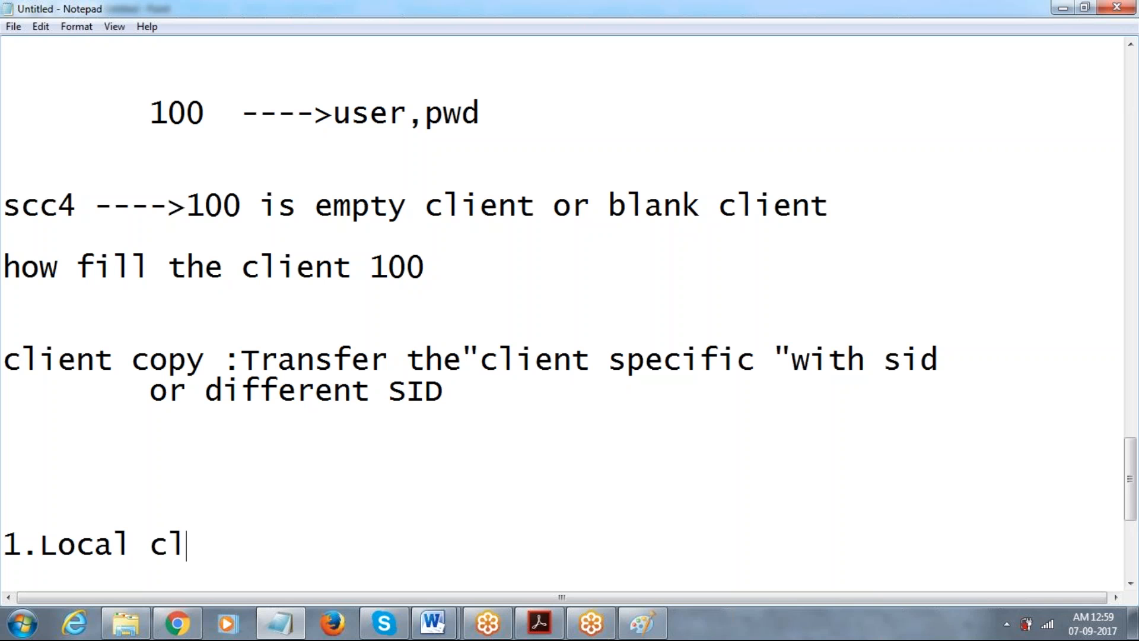
pyautogui.write('ient copy')
pyautogui.press('Return')
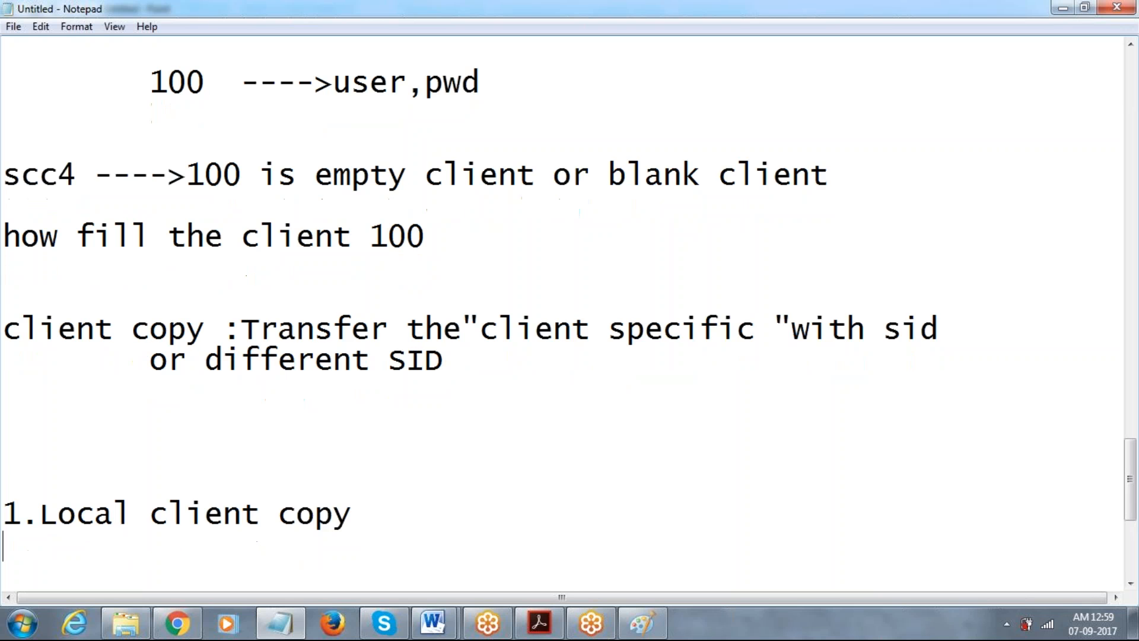
pyautogui.press('Return')
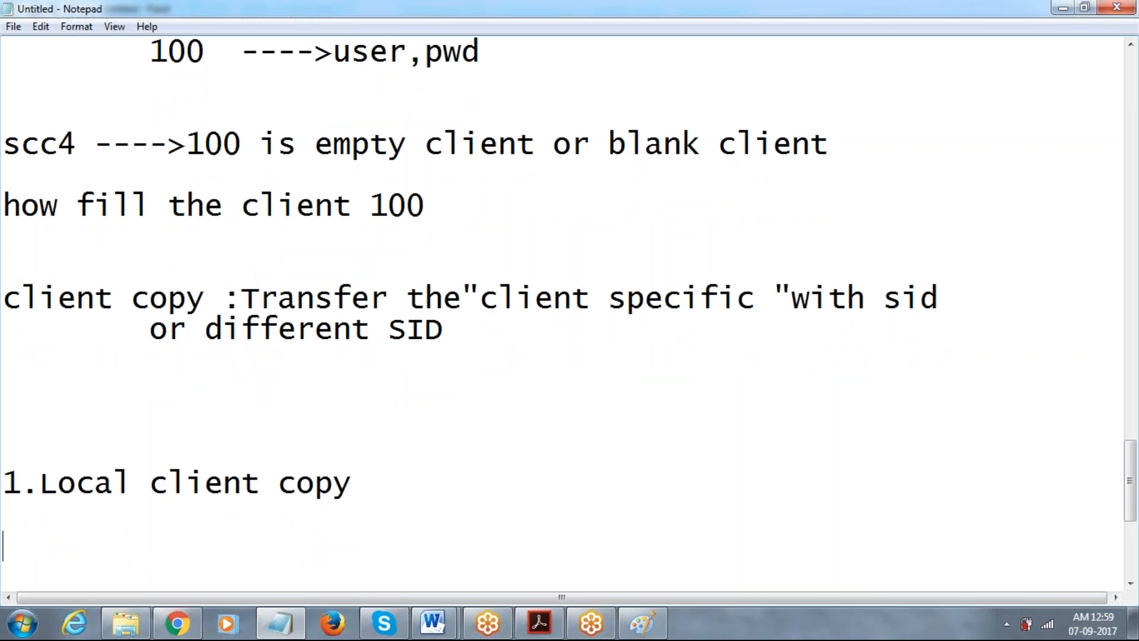
# Explain it as 'Transfer the client specific data with in the Same sid'.
pyautogui.write('cl')
pyautogui.press('BackSpace')
pyautogui.press('BackSpace')
pyautogui.press('BackSpace')
pyautogui.write('t')
pyautogui.press('BackSpace')
pyautogui.press('BackSpace')
pyautogui.press('Return')
pyautogui.press('Return')
pyautogui.press('Return')
pyautogui.write('t')
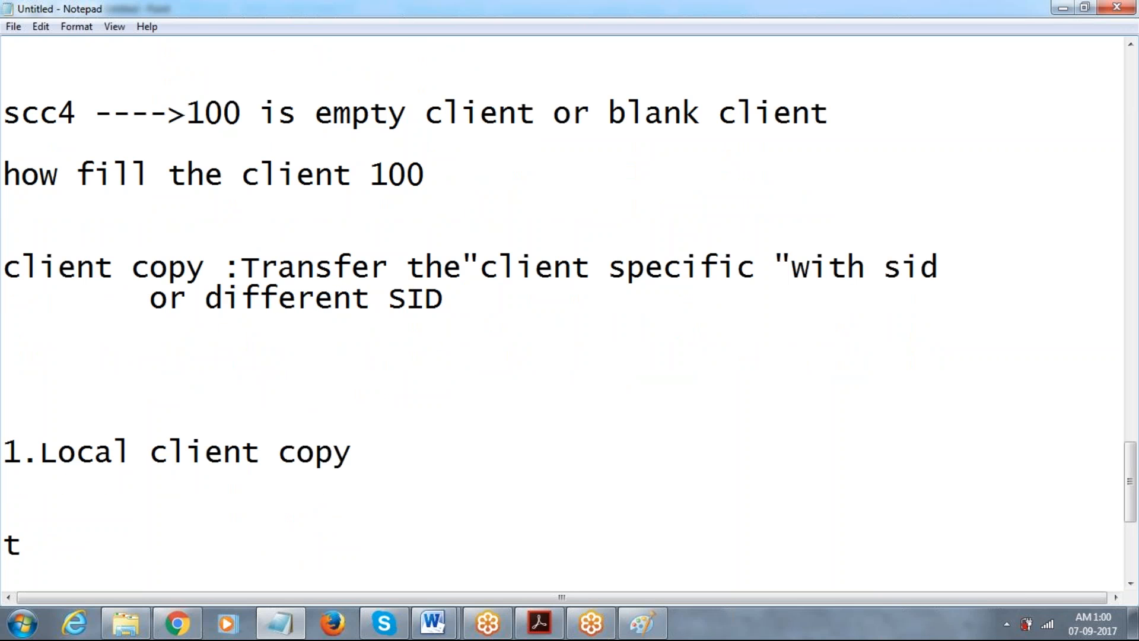
pyautogui.press('BackSpace')
pyautogui.write('Transfter')
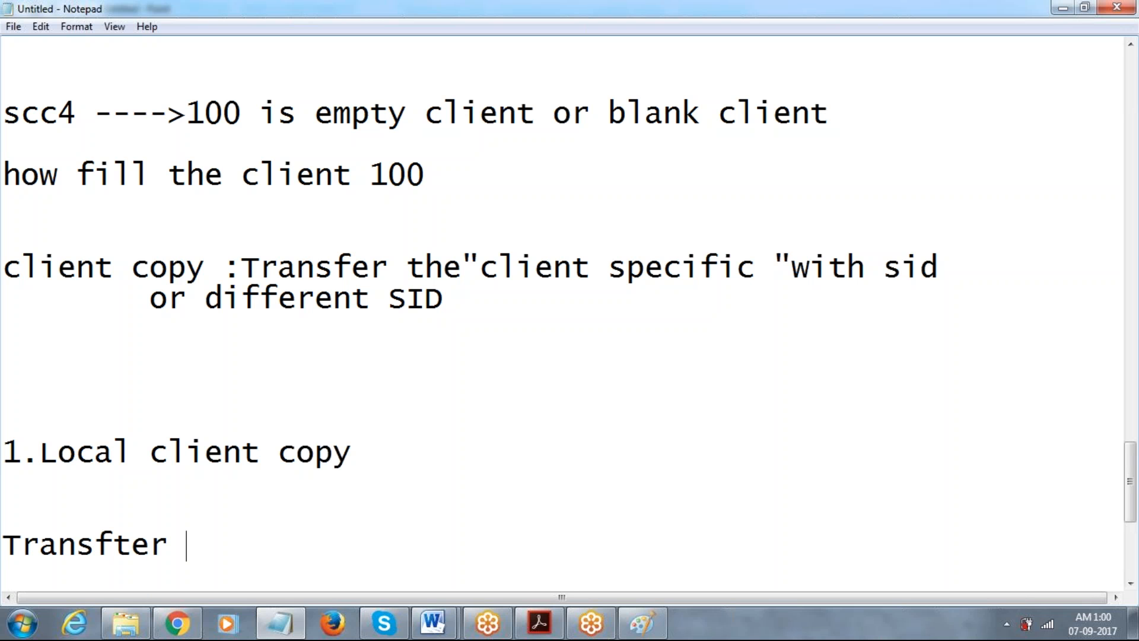
pyautogui.press('BackSpace')
pyautogui.write('r the')
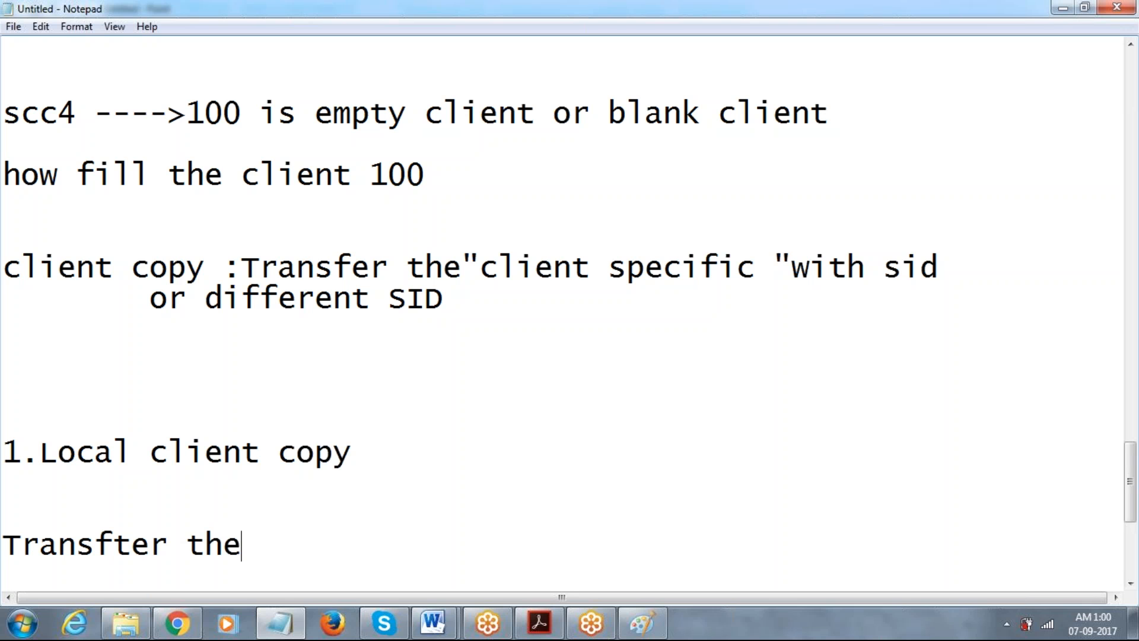
pyautogui.write('"client ')
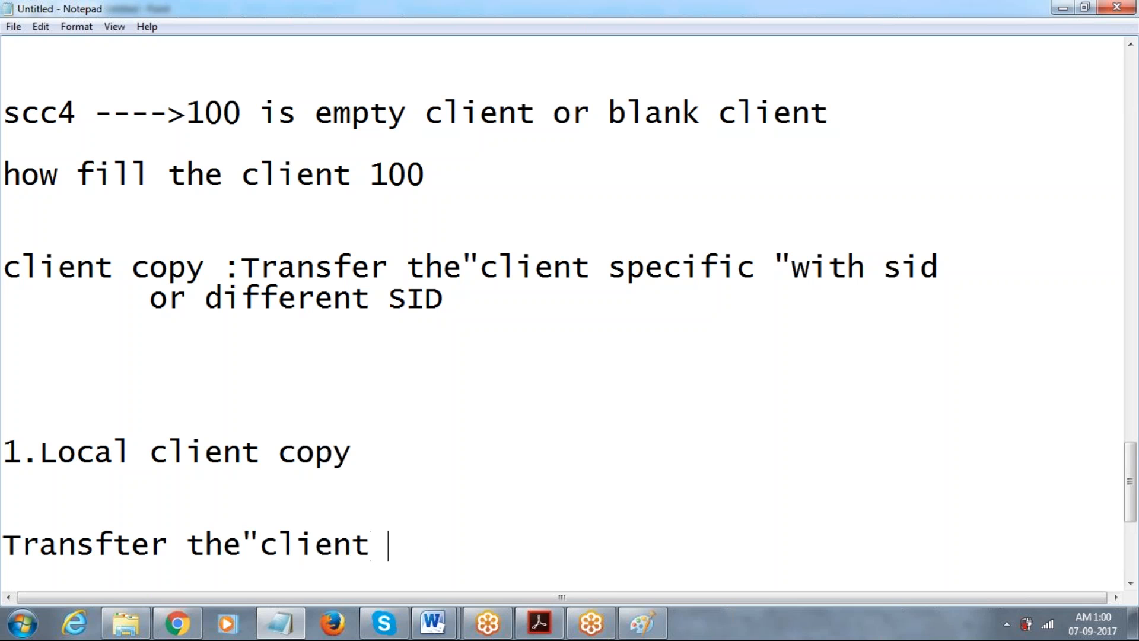
pyautogui.write('spec')
pyautogui.press('BackSpace')
pyautogui.write('ecif')
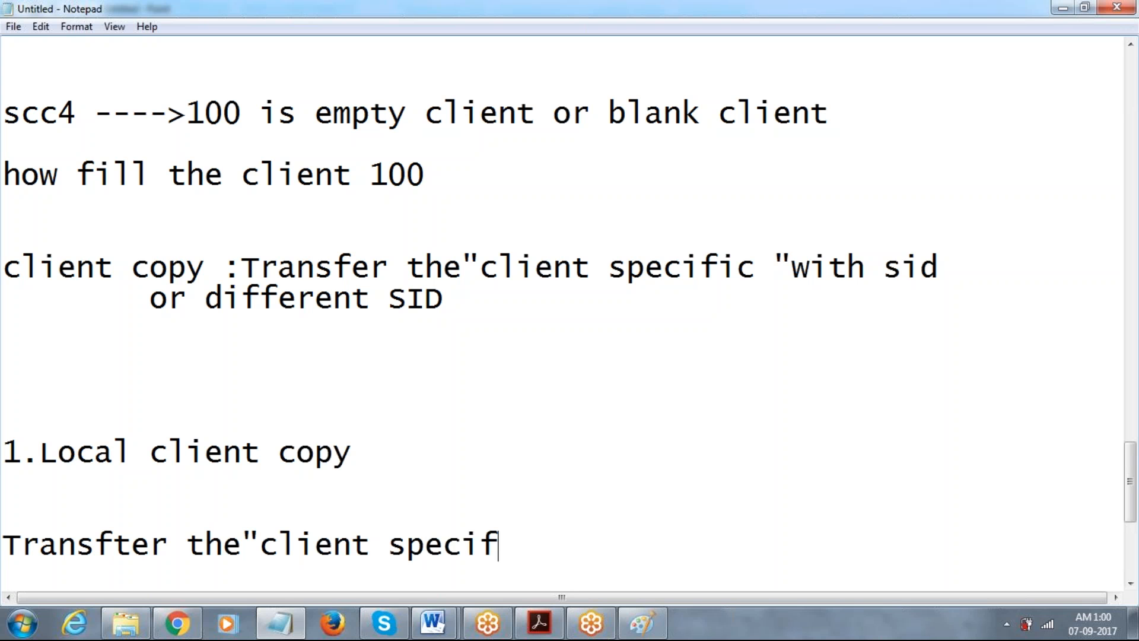
pyautogui.write('ic data wiht')
pyautogui.press('BackSpace')
pyautogui.press('BackSpace')
pyautogui.press('BackSpace')
pyautogui.write('th in the Same sid')
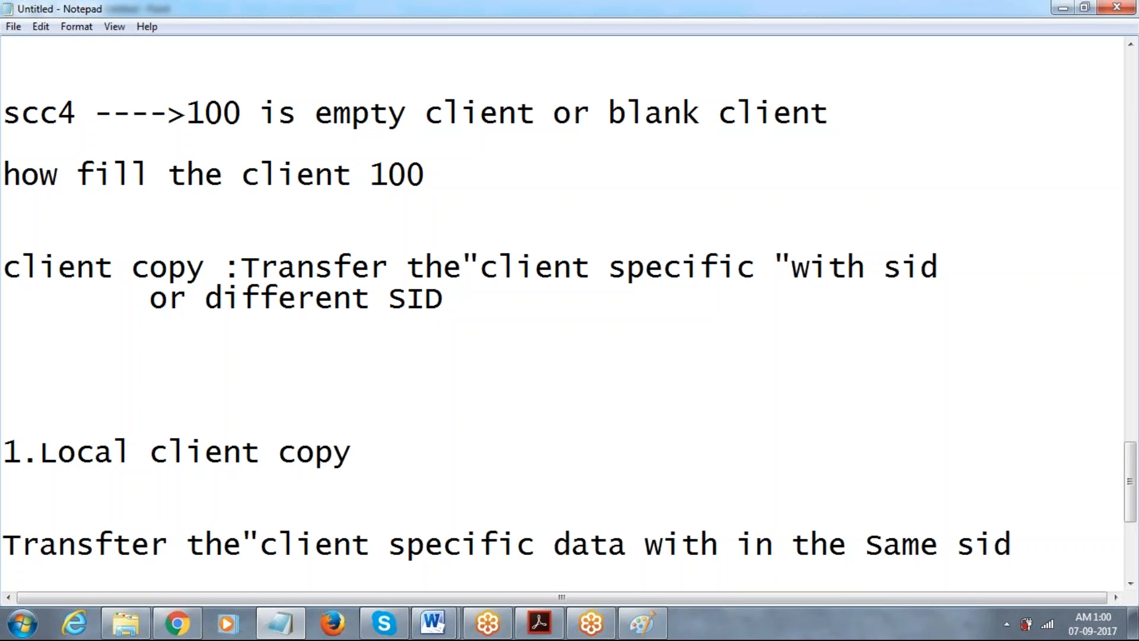
pyautogui.press('Return')
pyautogui.press('Return')
pyautogui.press('Return')
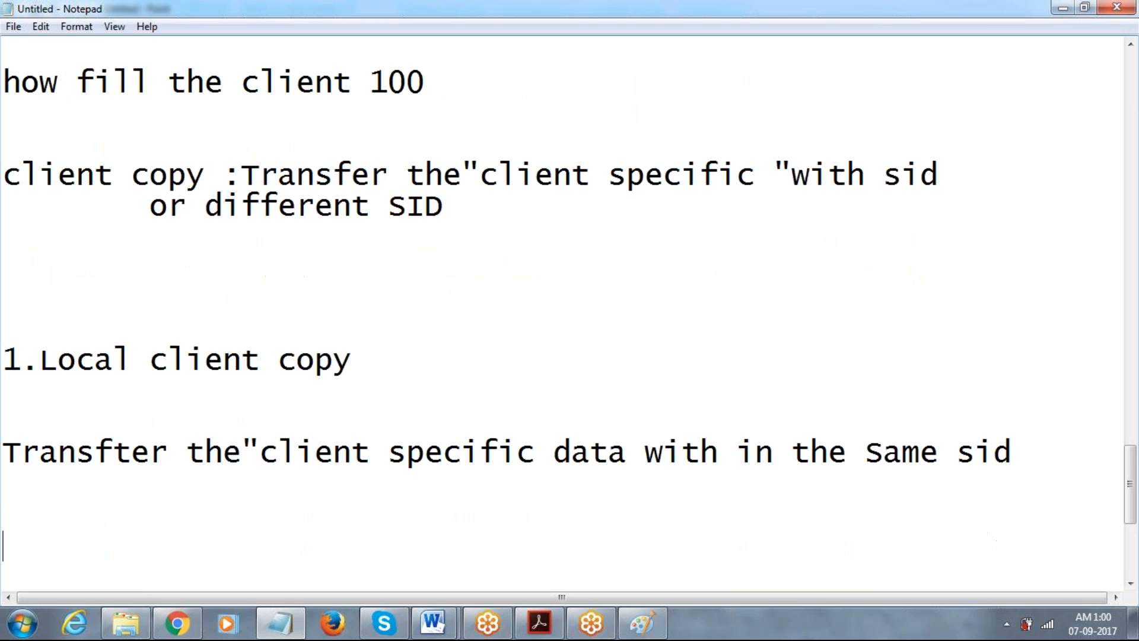
# In the Paint diagram, draw a red line from Sandbox to Q.A and circle the QAS and DEV labels.
pyautogui.click(642, 623)
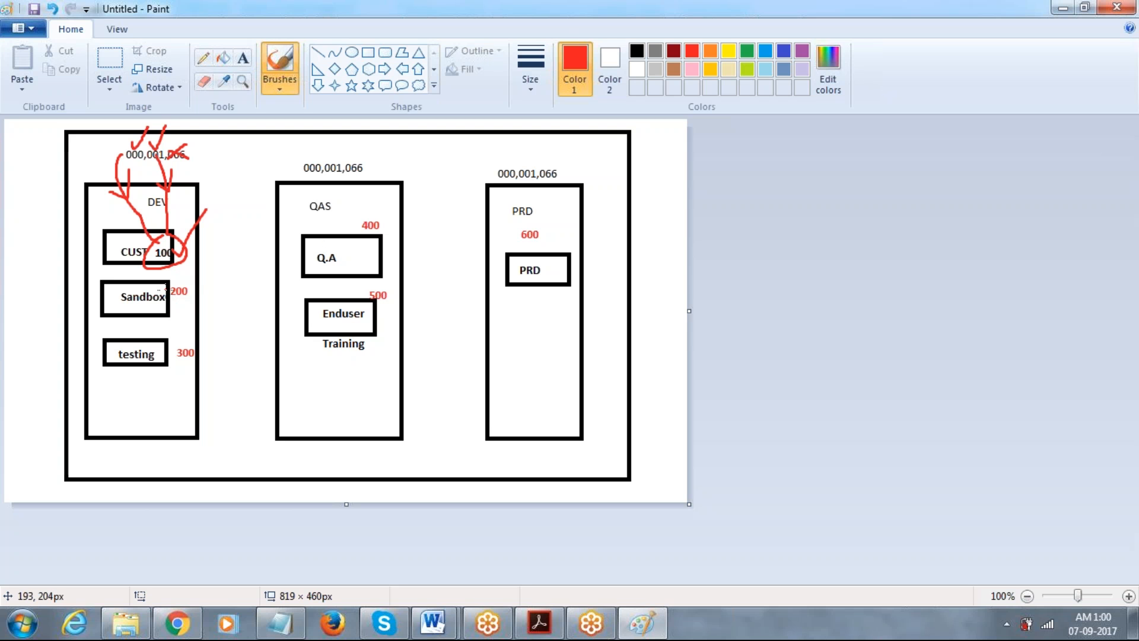
pyautogui.moveTo(165, 296)
pyautogui.mouseDown()
pyautogui.moveTo(264, 246)
pyautogui.moveTo(311, 254)
pyautogui.mouseUp()
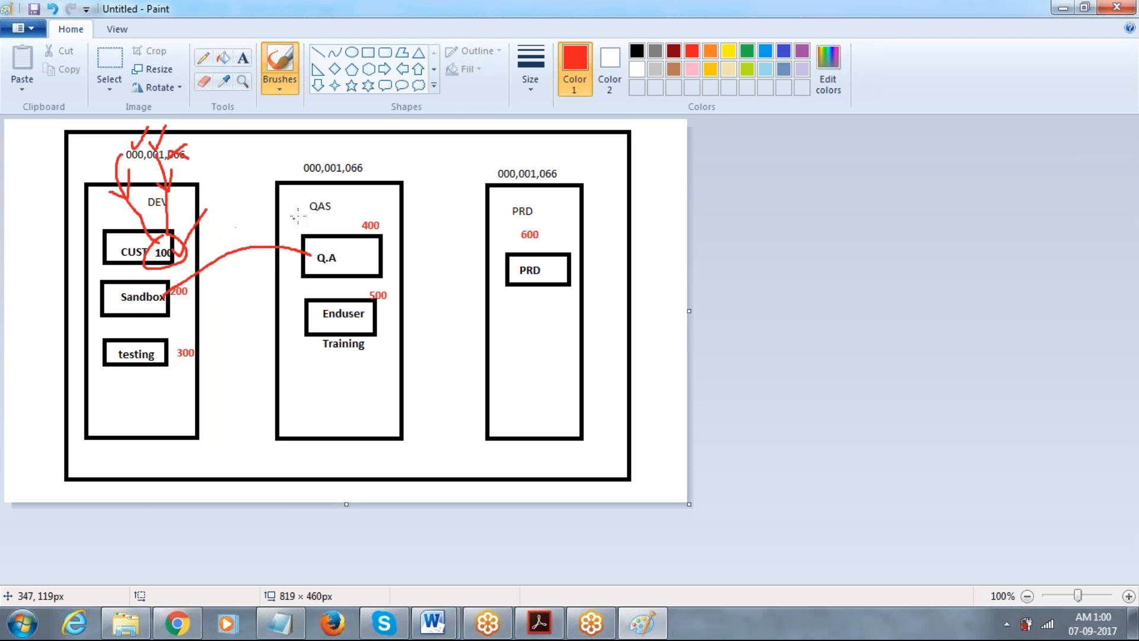
pyautogui.moveTo(336, 193)
pyautogui.mouseDown()
pyautogui.moveTo(305, 211)
pyautogui.moveTo(340, 190)
pyautogui.mouseUp()
pyautogui.moveTo(185, 188)
pyautogui.mouseDown()
pyautogui.moveTo(140, 194)
pyautogui.moveTo(165, 214)
pyautogui.moveTo(186, 194)
pyautogui.mouseUp()
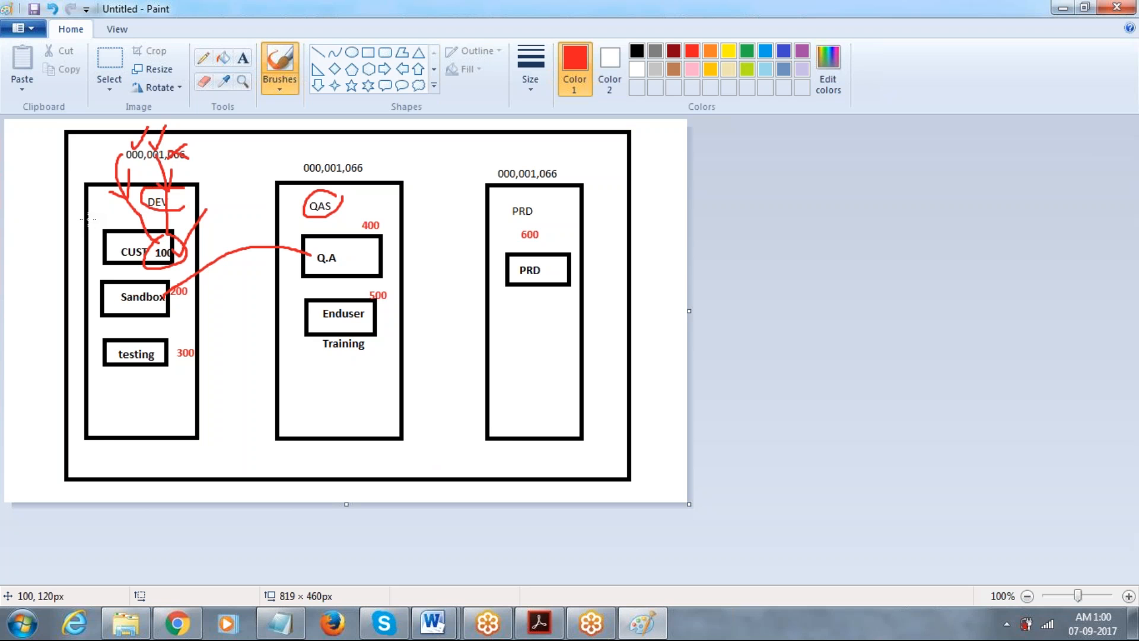
pyautogui.click(279, 625)
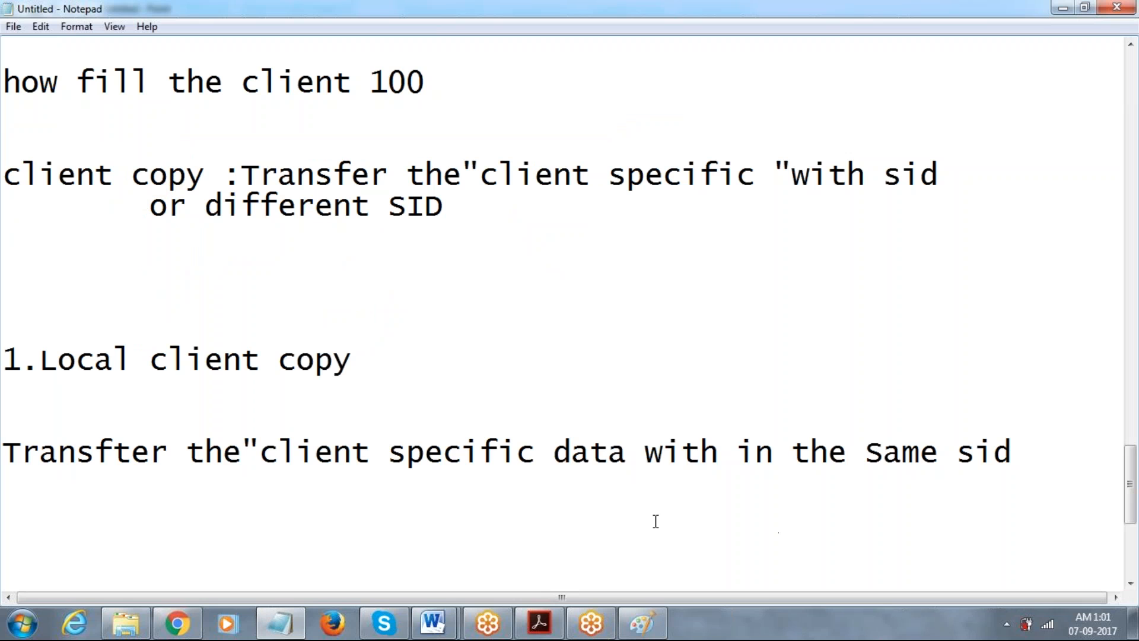
# Add '2.remote client copy', described as transferring client specific data to a different SID.
pyautogui.write('2.re')
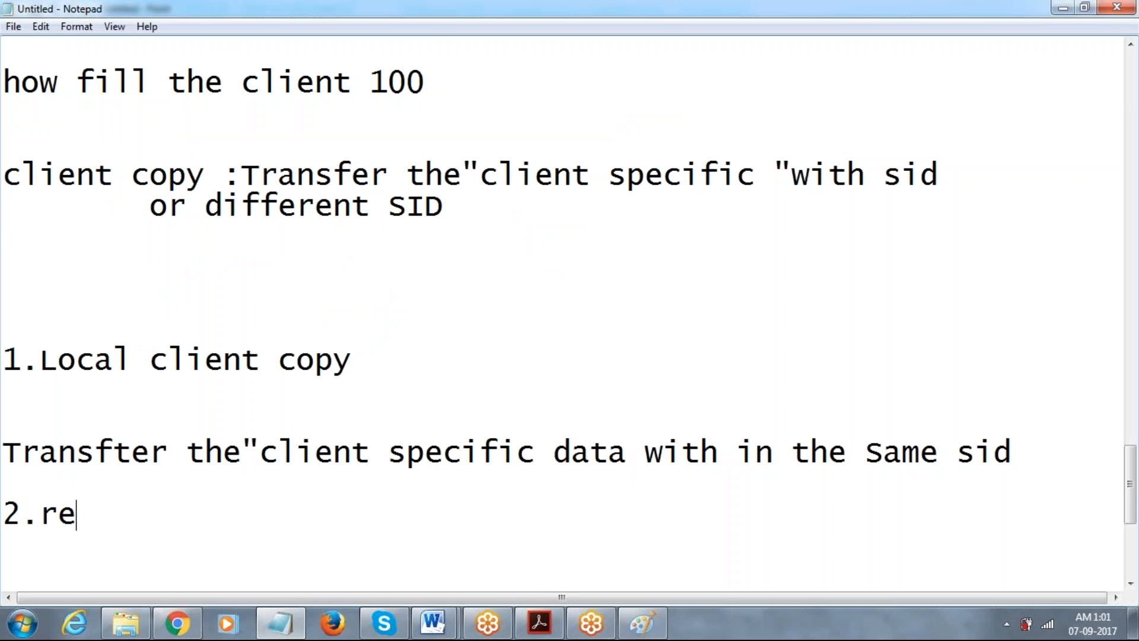
pyautogui.write('mote client copy')
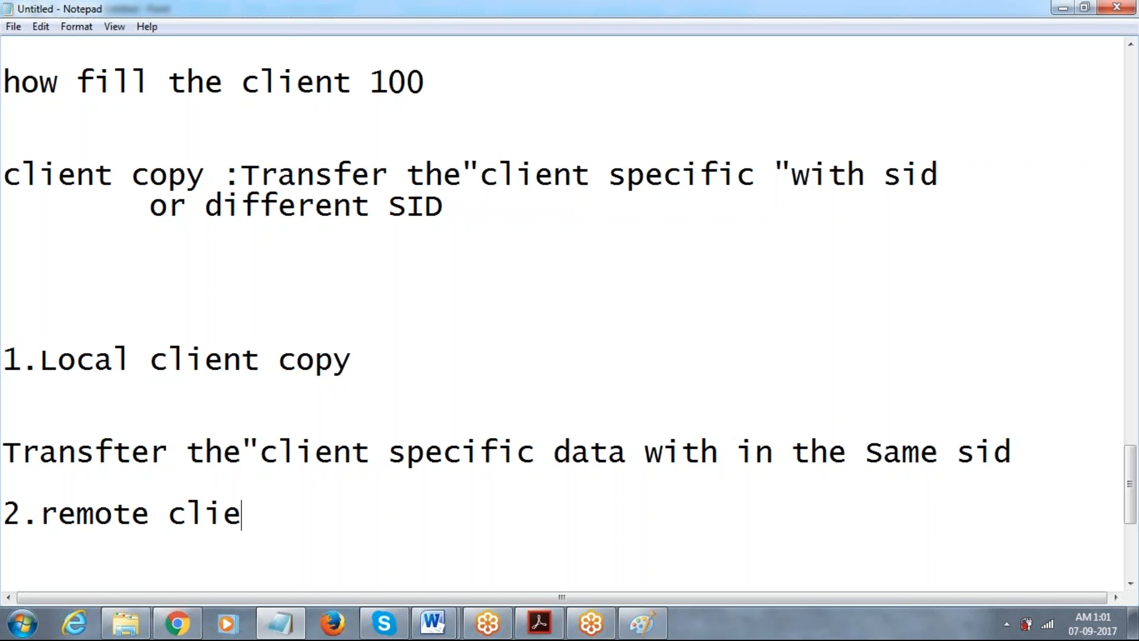
pyautogui.press('Return')
pyautogui.press('Return')
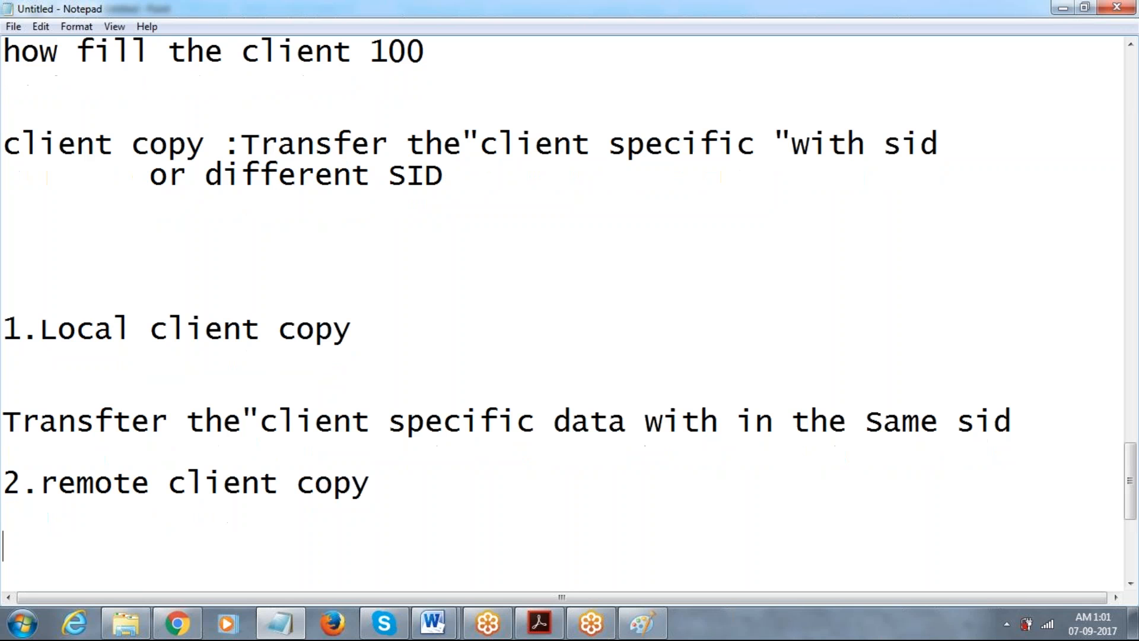
pyautogui.write('Tran')
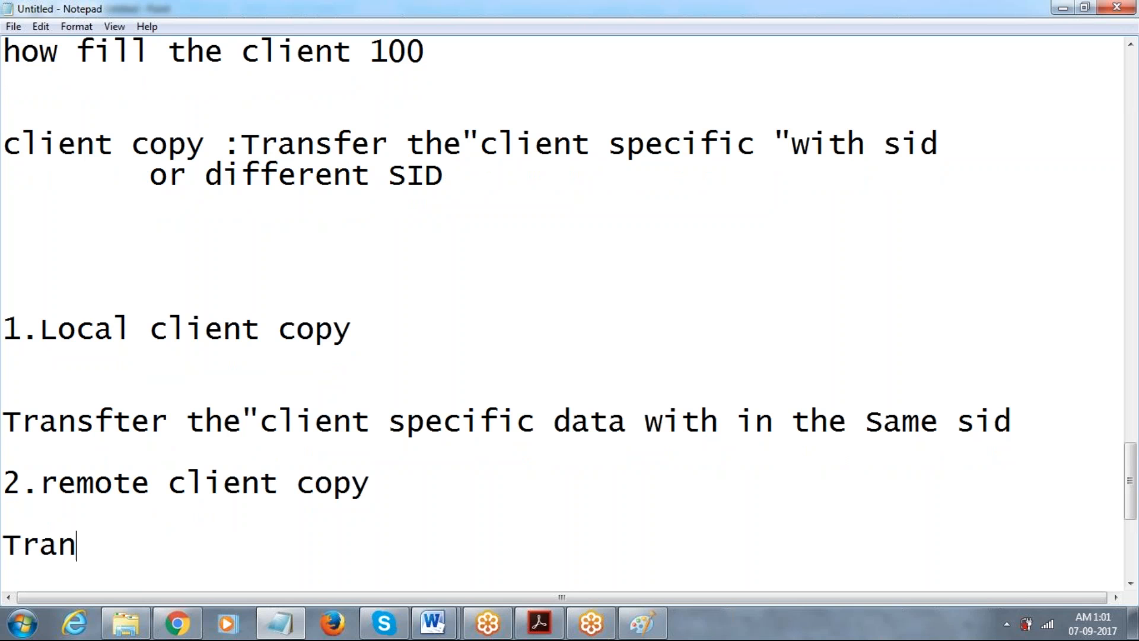
pyautogui.write('sfer t')
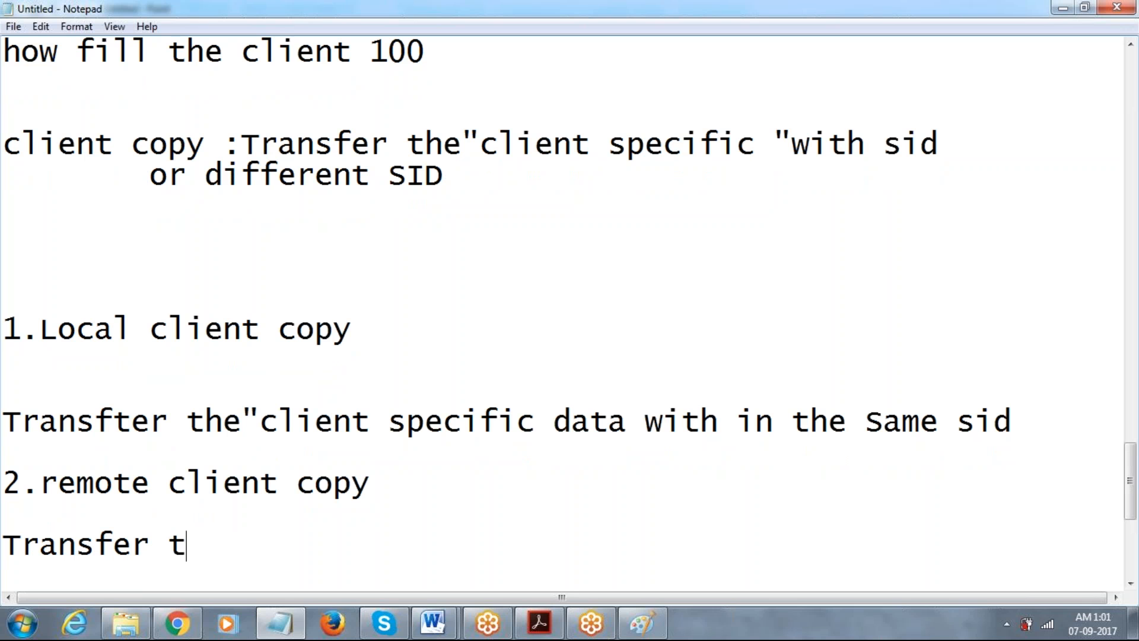
pyautogui.write('he"clien')
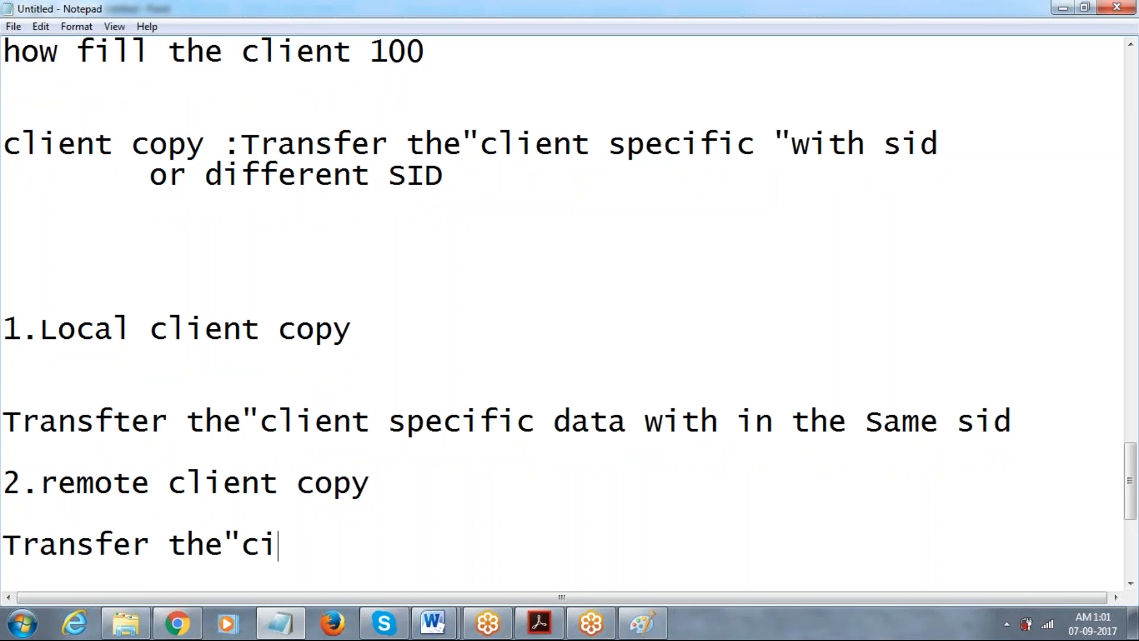
pyautogui.write('t sp')
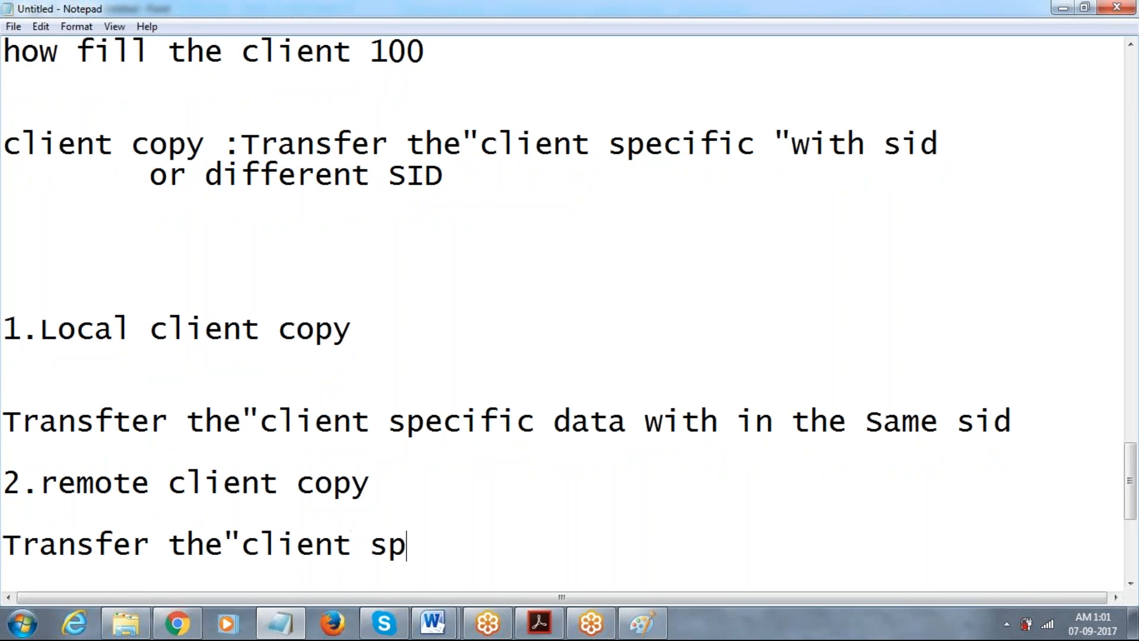
pyautogui.write('ecific data ')
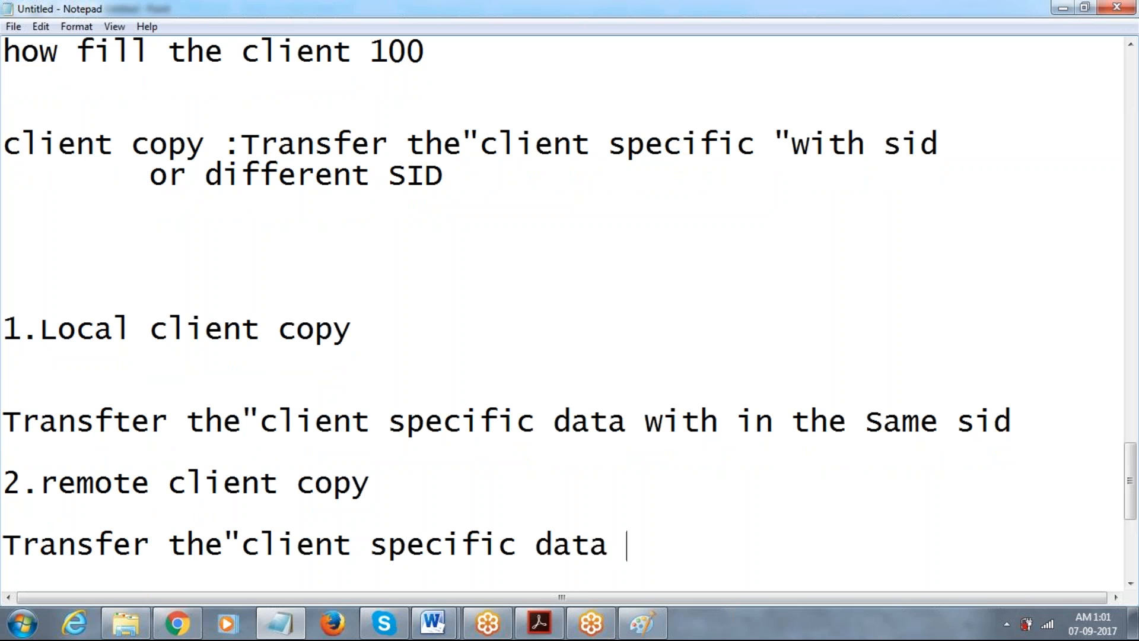
pyautogui.write('differen')
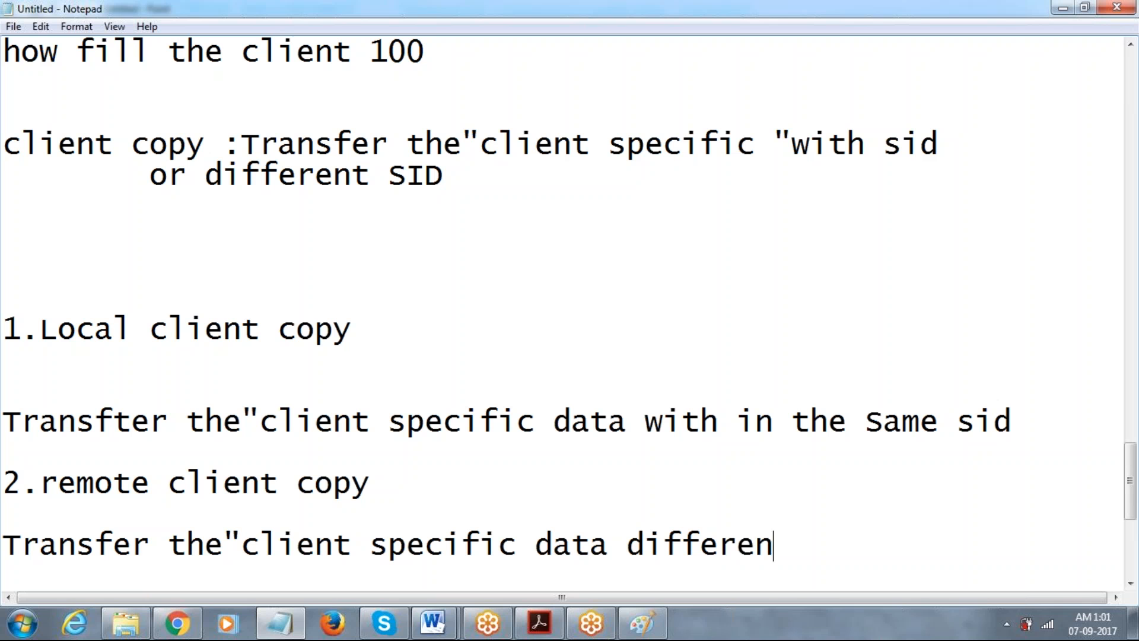
pyautogui.write('t th')
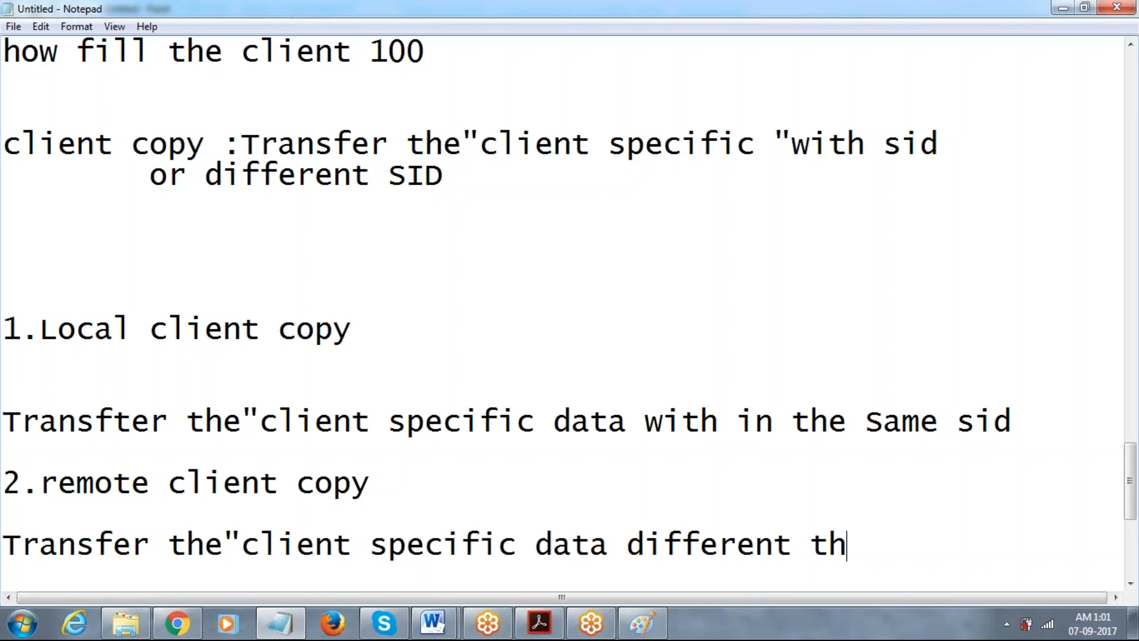
pyautogui.press('BackSpace')
pyautogui.press('BackSpace')
pyautogui.write('SID')
# Add the third item '3.client export /import' and return to the remote client copy line.
pyautogui.press('Return')
pyautogui.press('Return')
pyautogui.press('Return')
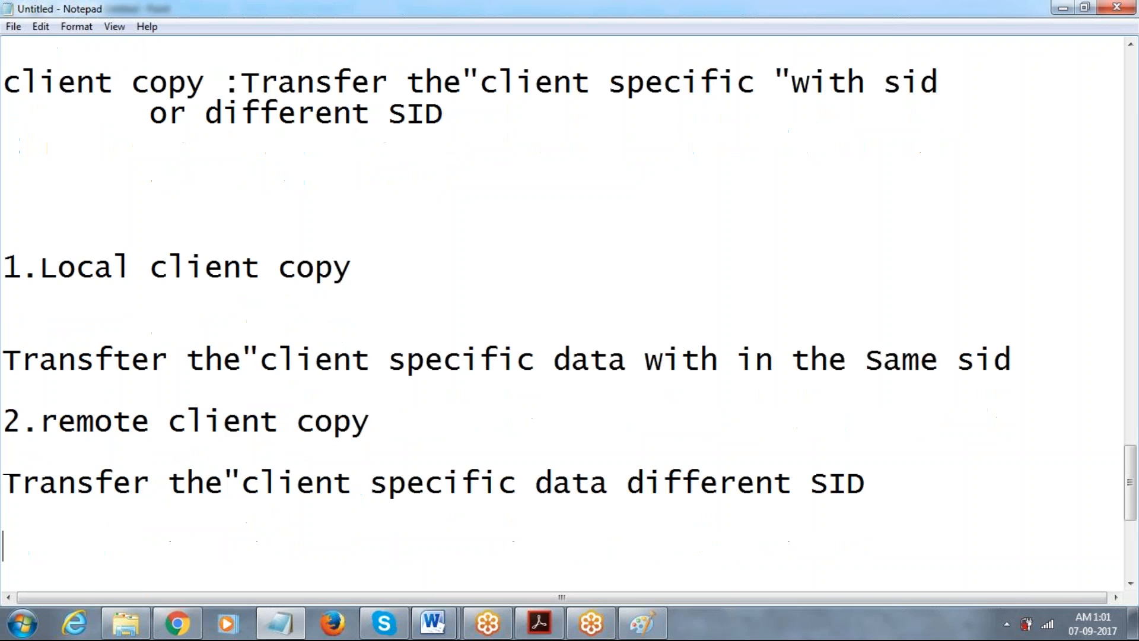
pyautogui.write('3')
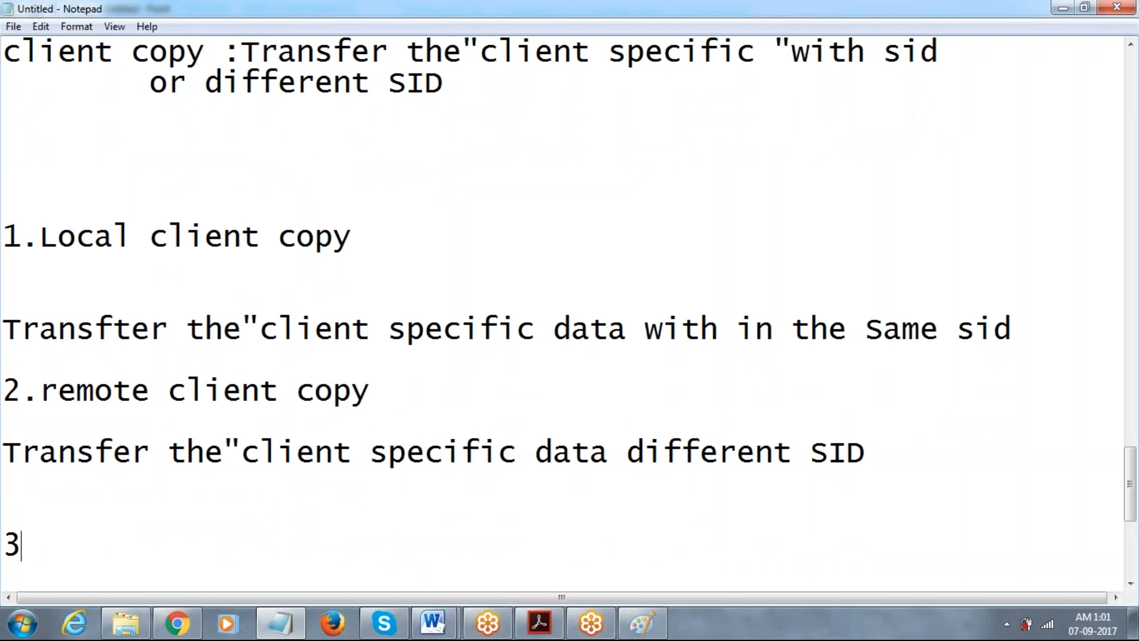
pyautogui.write('.client ex')
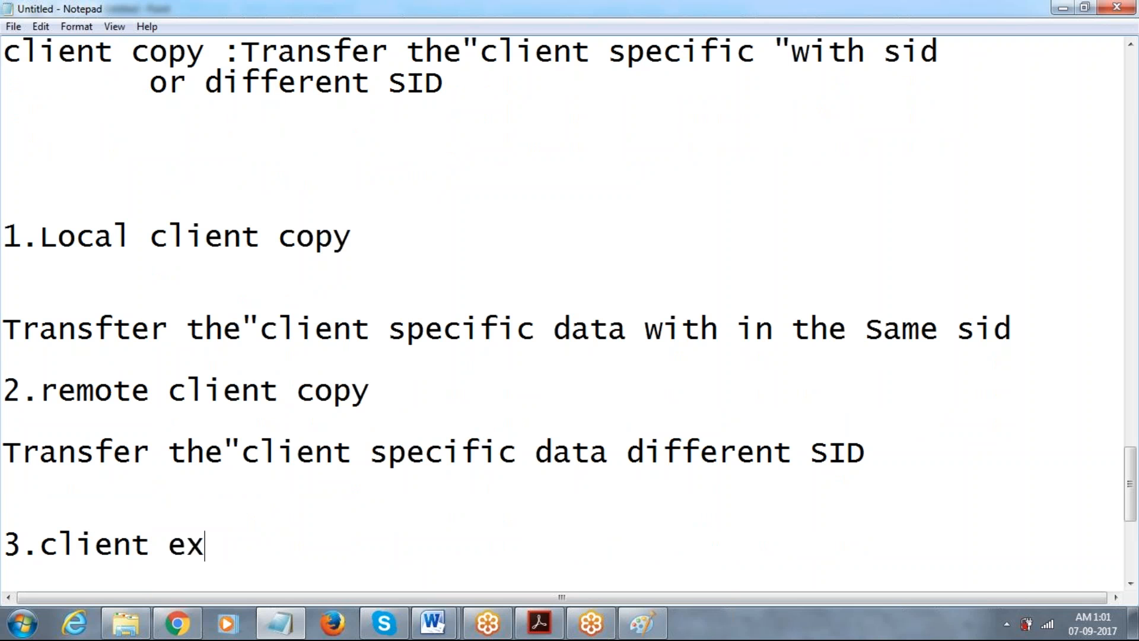
pyautogui.write('port /')
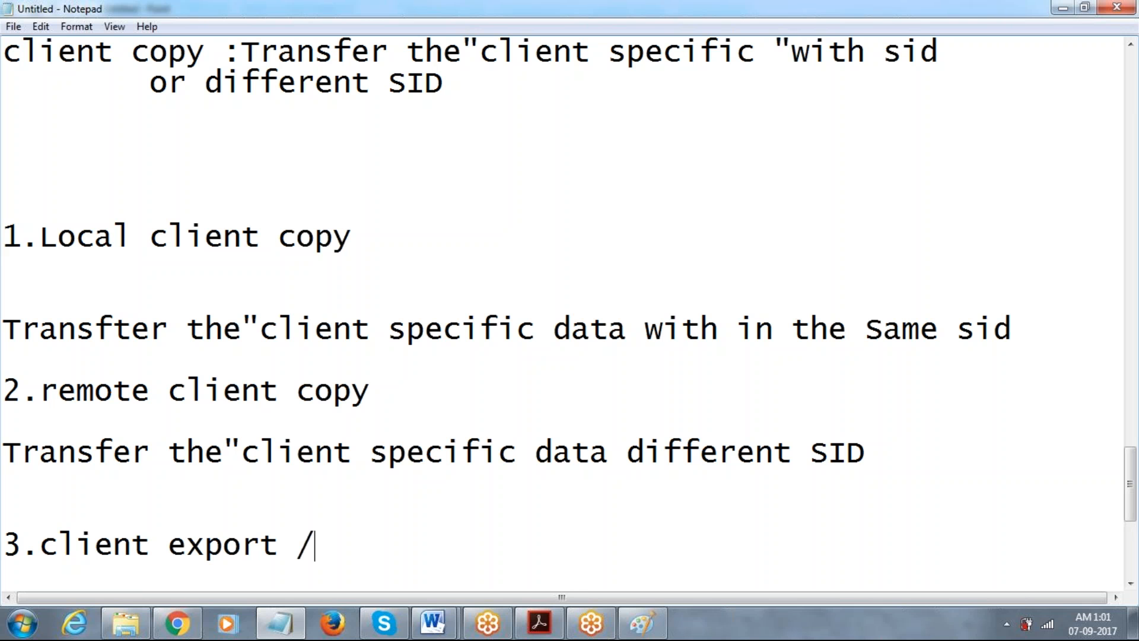
pyautogui.write('import')
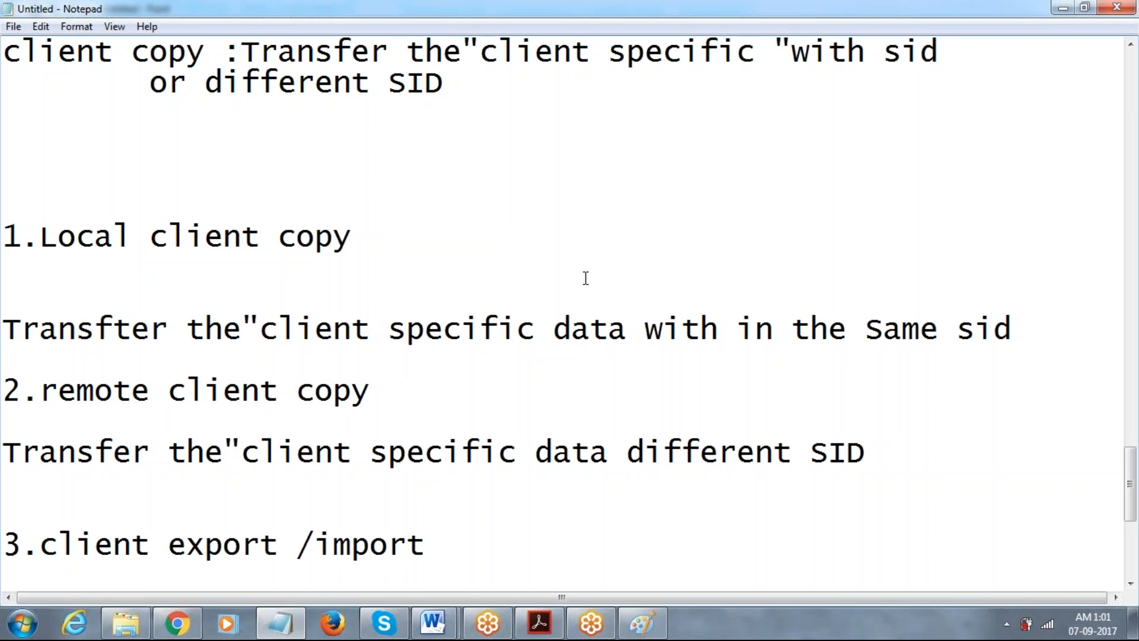
pyautogui.press('Up')
pyautogui.press('Up')
pyautogui.scroll(3, 586, 278)
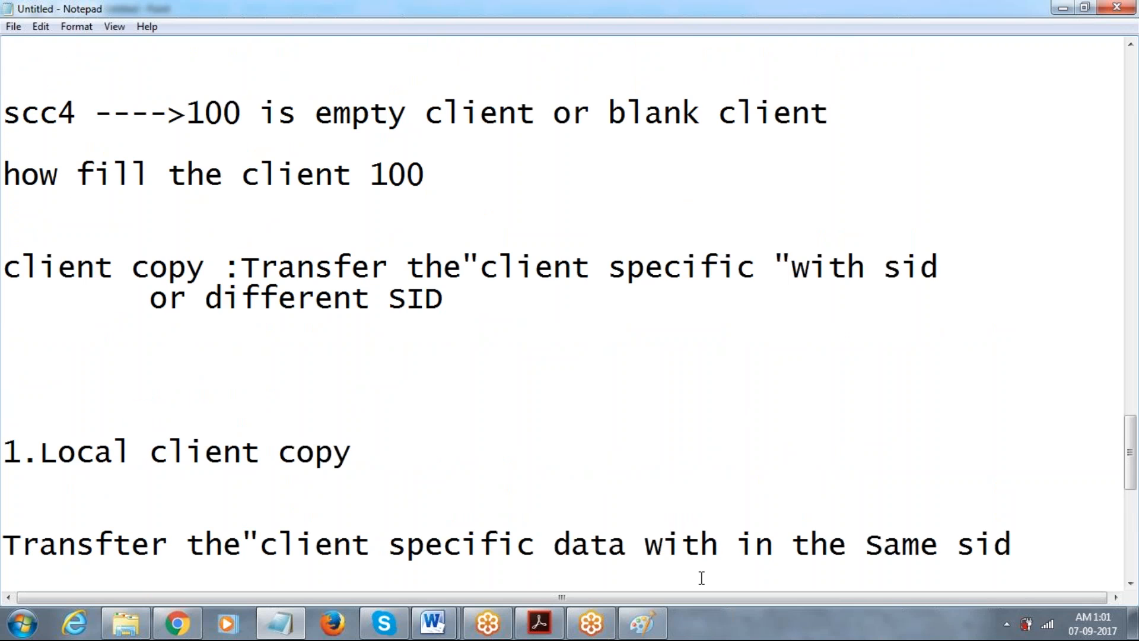
pyautogui.scroll(-1, 702, 577)
pyautogui.press('Down')
pyautogui.press('Down')
pyautogui.press('Down')
pyautogui.press('Down')
pyautogui.press('Down')
pyautogui.press('Down')
pyautogui.press('Down')
pyautogui.press('Down')
pyautogui.press('Down')
pyautogui.press('Down')
pyautogui.press('Down')
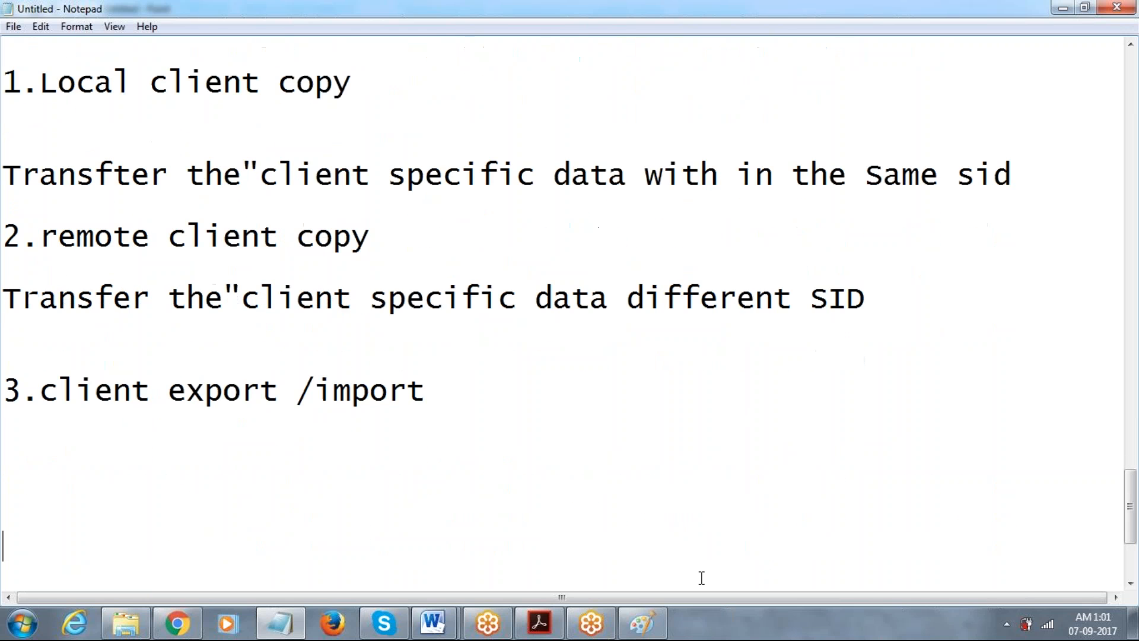
# Minimize the meeting browser and launch SAP Logon 740 from the desktop.
pyautogui.click(1112, 293)
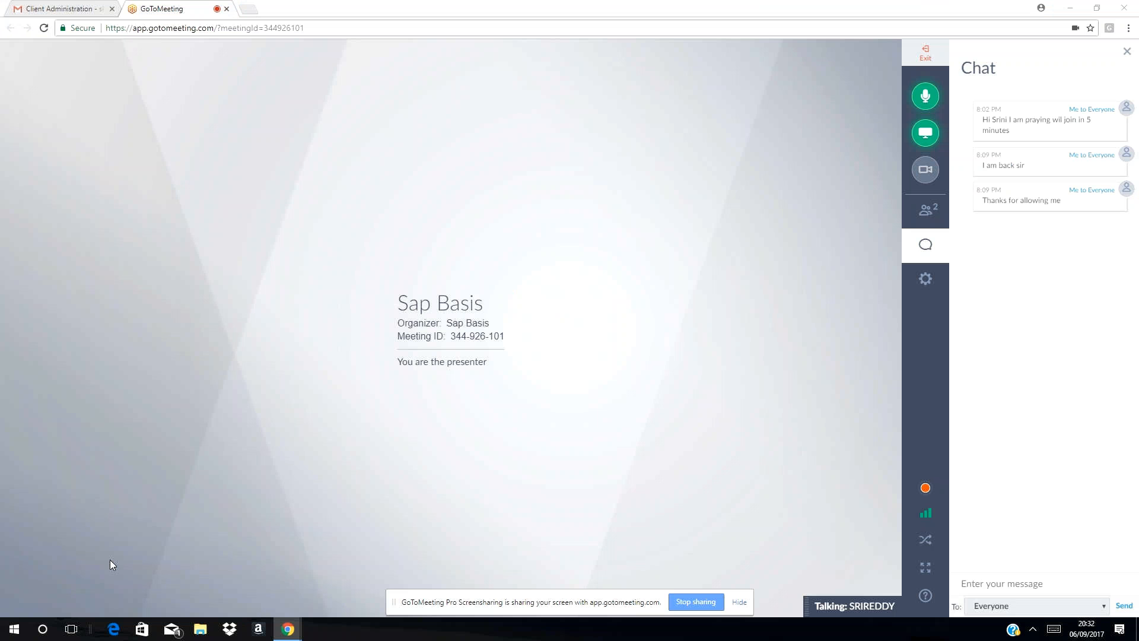
pyautogui.press('super+d')
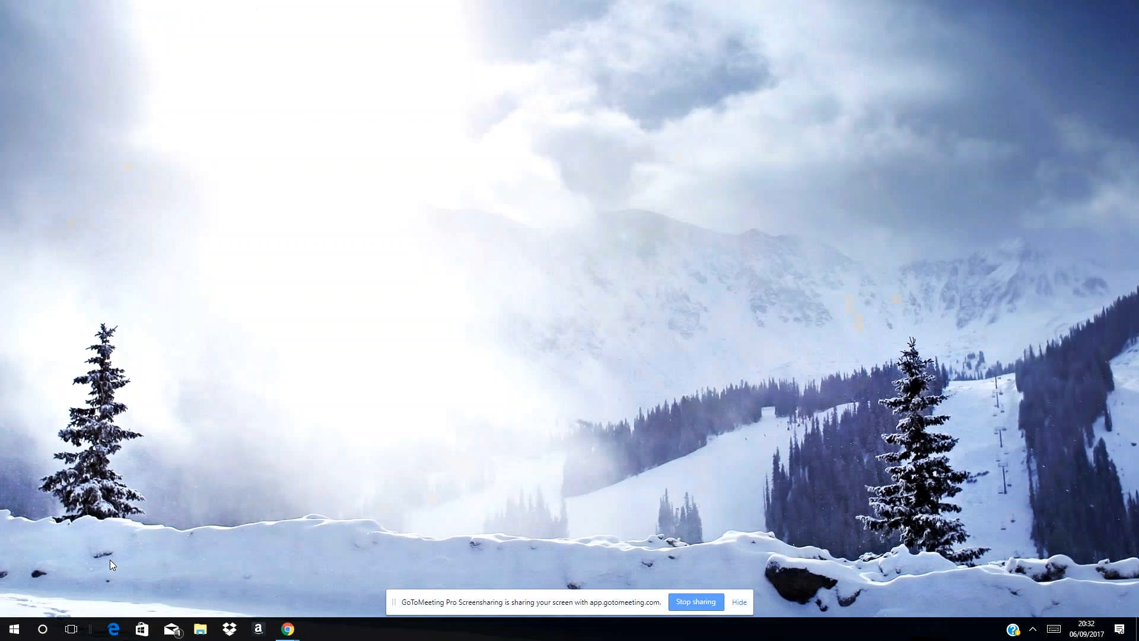
pyautogui.doubleClick(23, 502)
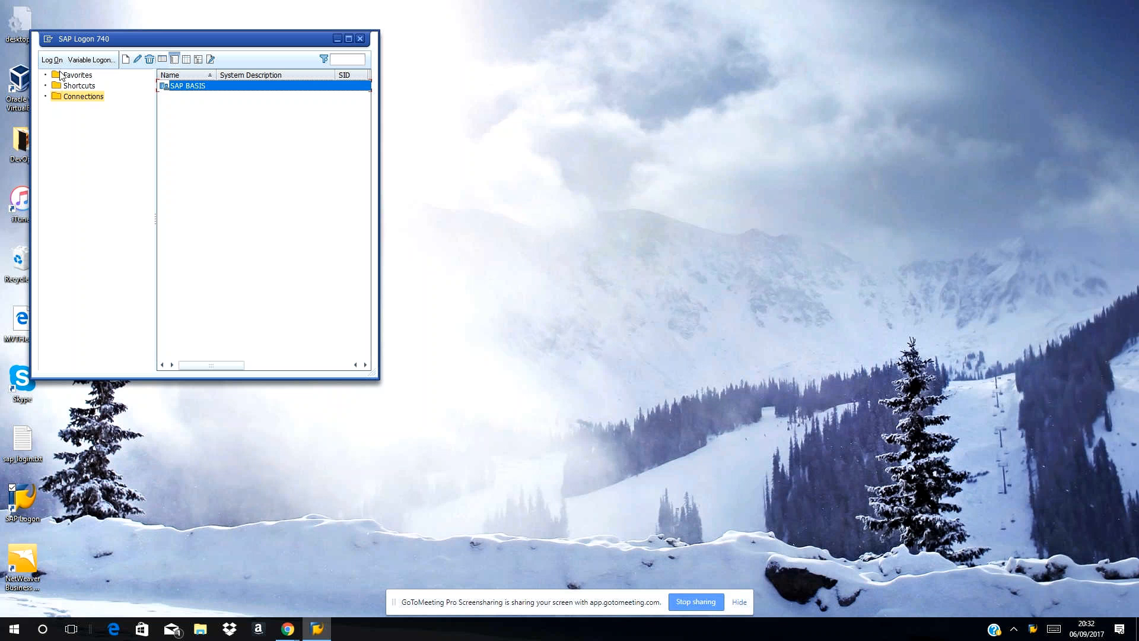
# Log on to the SAP BASIS connection in client 001 as the DDIC user.
pyautogui.click(52, 59)
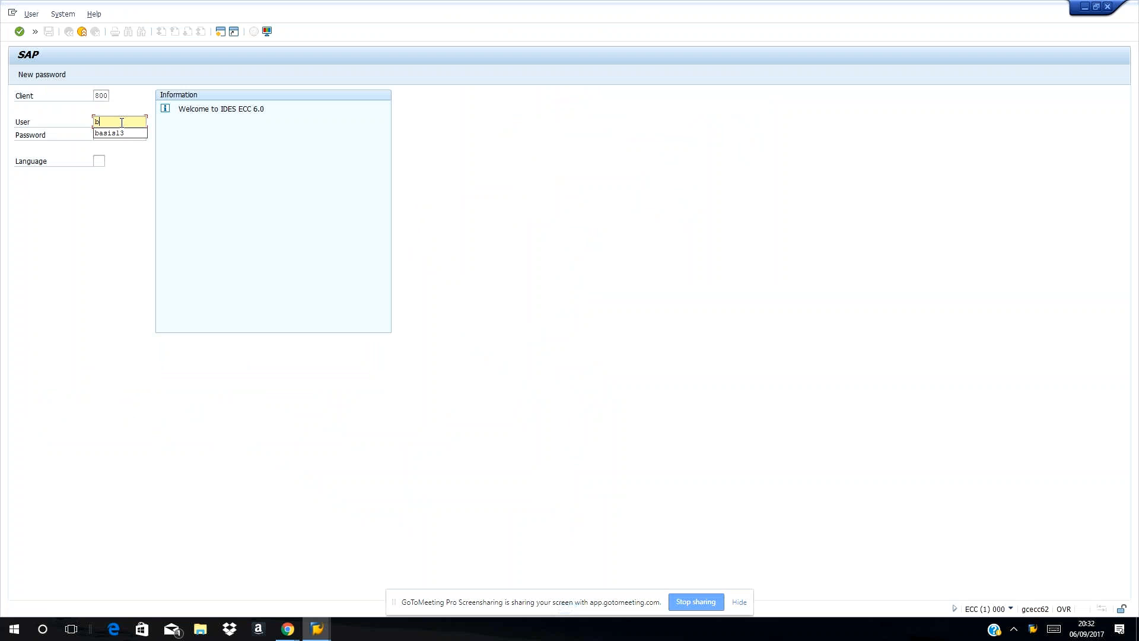
pyautogui.click(98, 98)
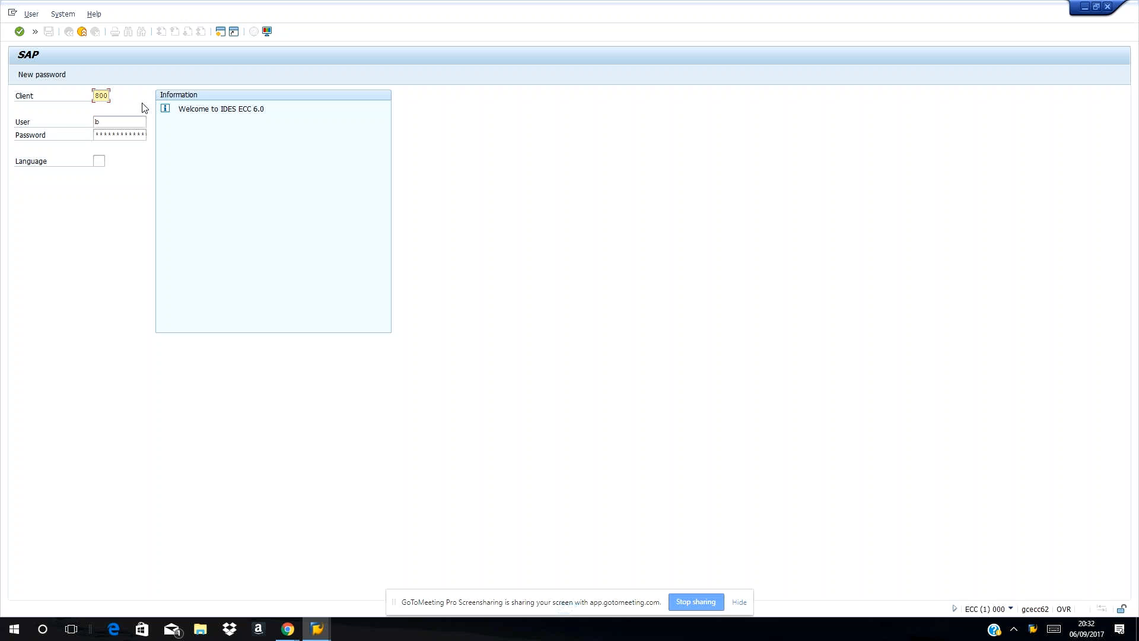
pyautogui.press('BackSpace')
pyautogui.click(108, 110)
pyautogui.click(109, 120)
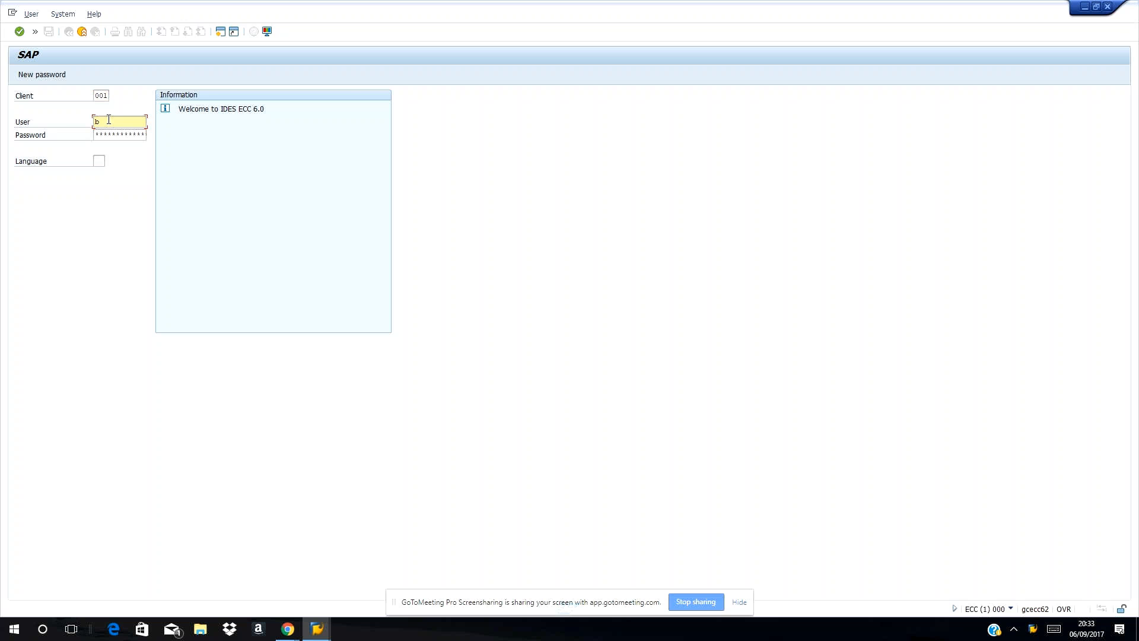
pyautogui.press('BackSpace')
pyautogui.write('dd')
pyautogui.click(105, 133)
pyautogui.click(119, 135)
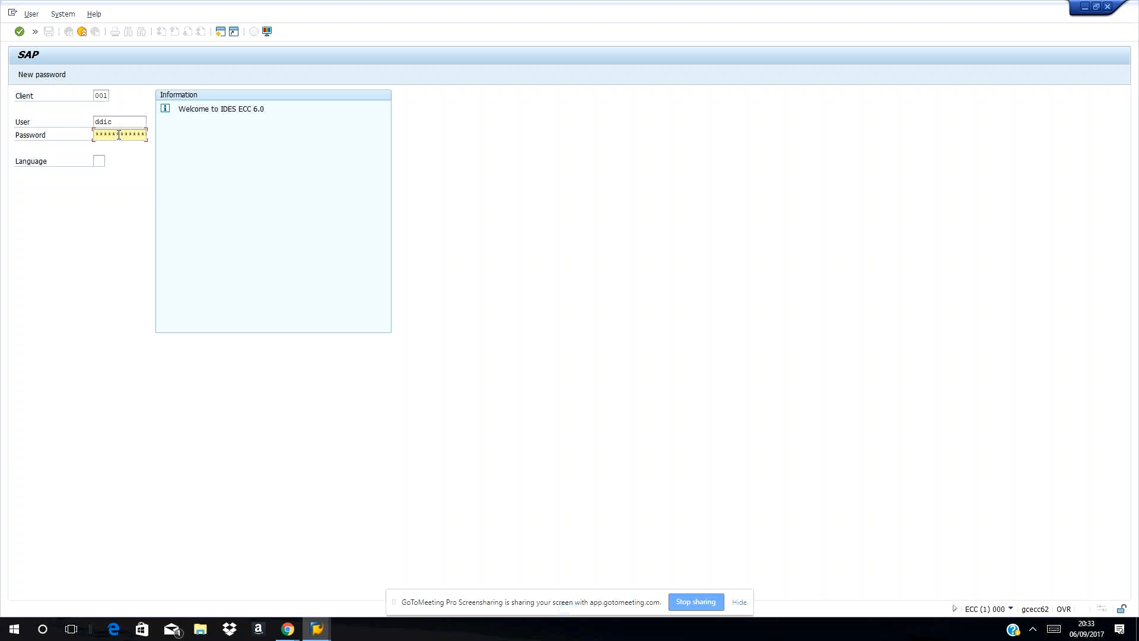
pyautogui.press('Return')
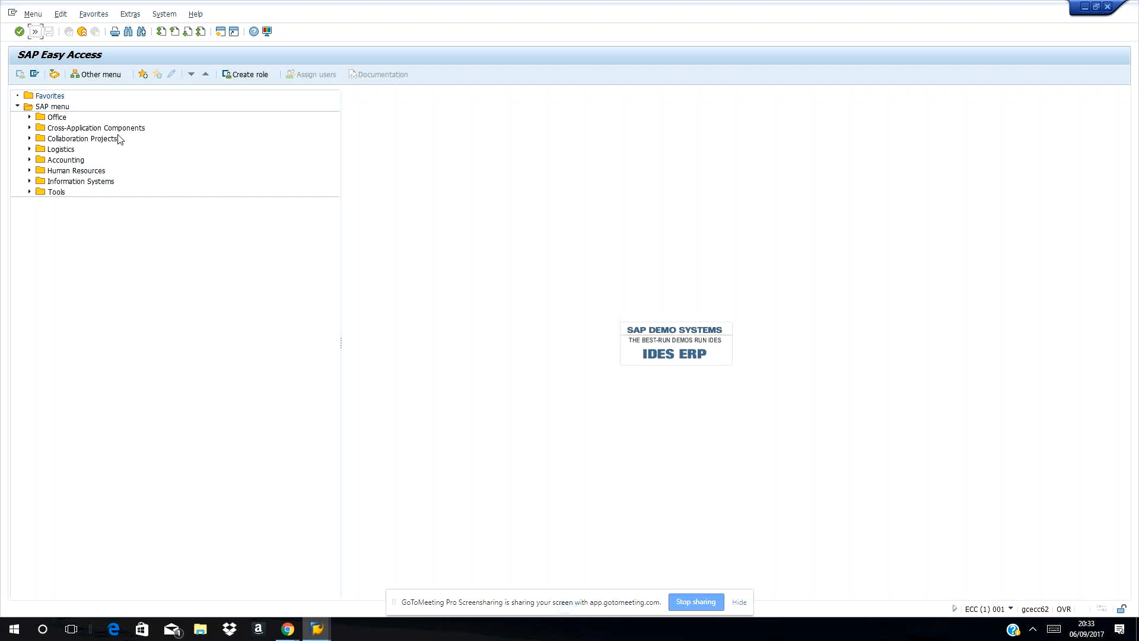
# Run SCC4, select client 500 and switch the client list to change mode, accepting the cross-client caution.
pyautogui.click(35, 32)
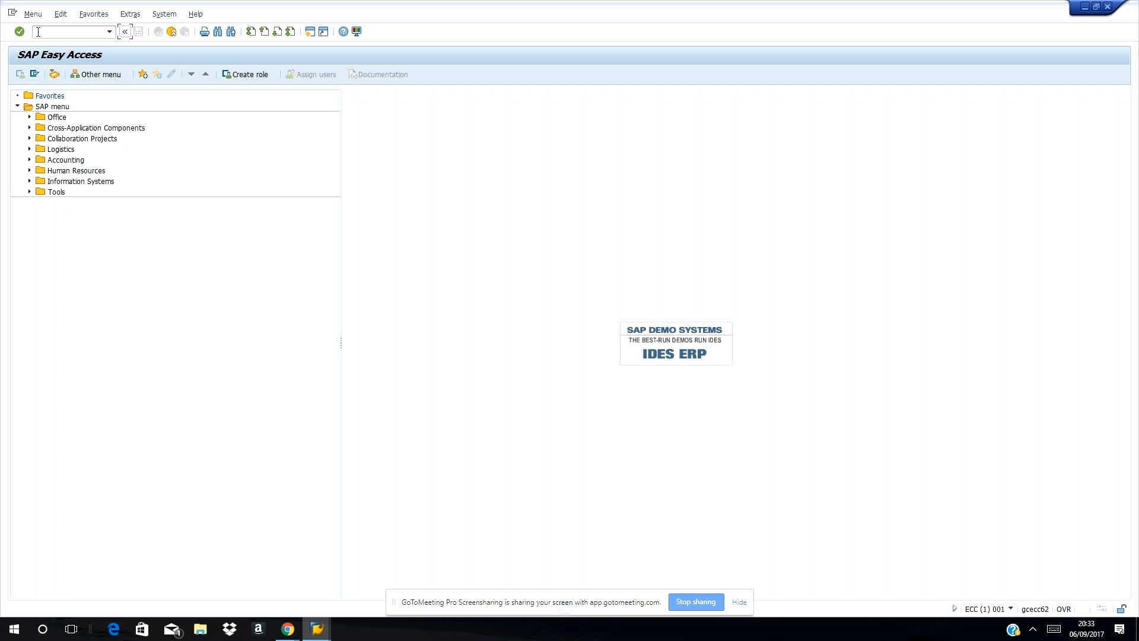
pyautogui.click(38, 31)
pyautogui.write('scc4')
pyautogui.press('Return')
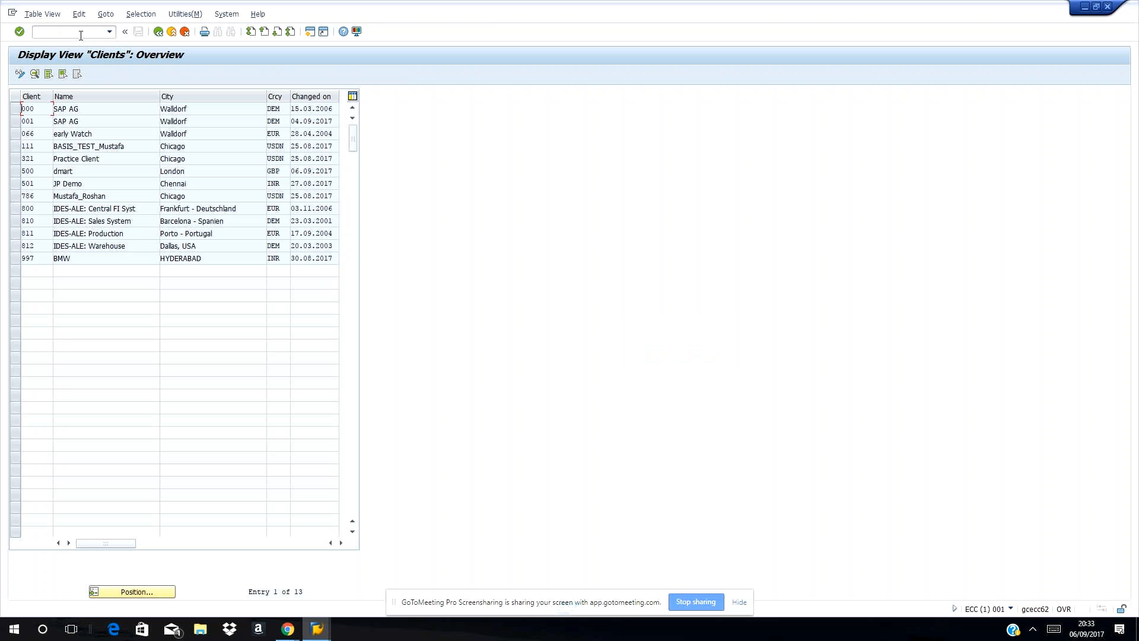
pyautogui.click(19, 171)
pyautogui.click(16, 172)
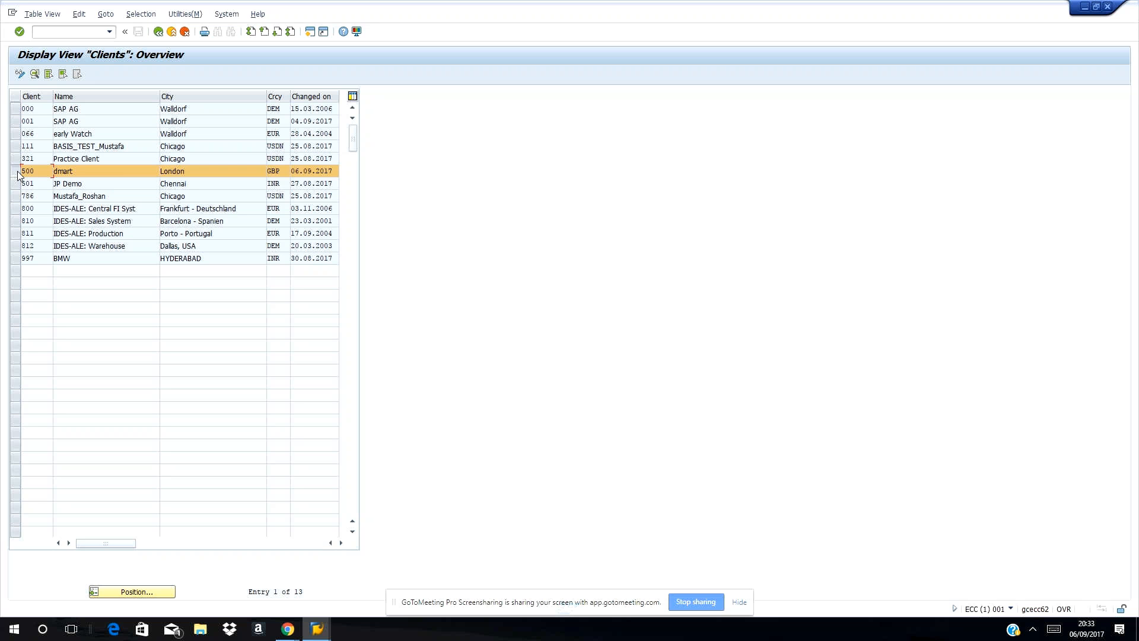
pyautogui.click(22, 74)
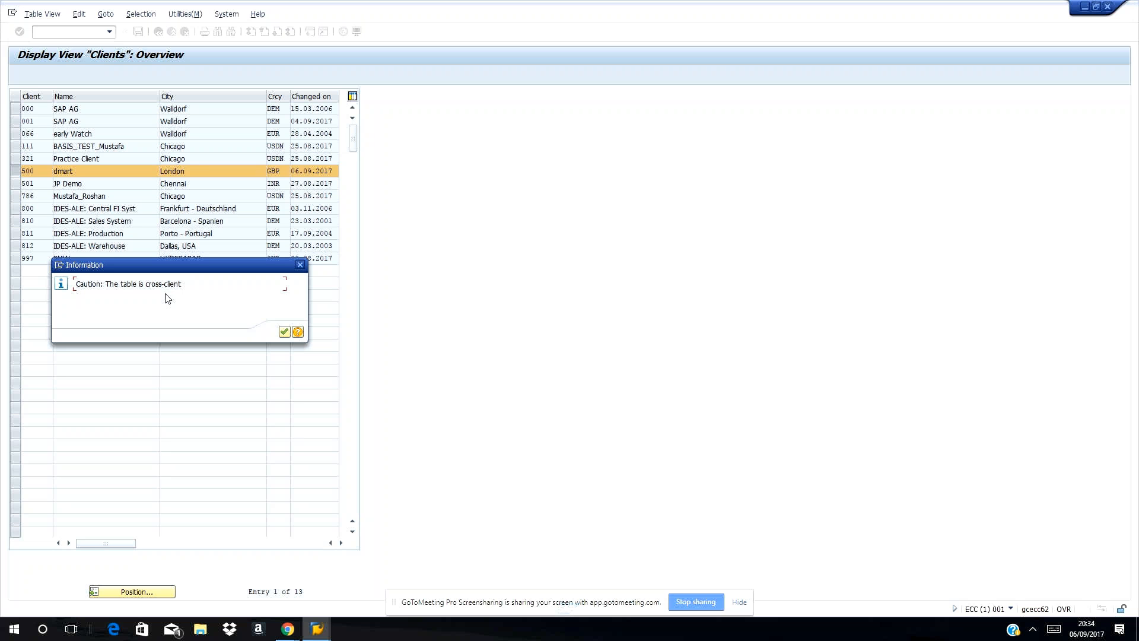
pyautogui.click(284, 333)
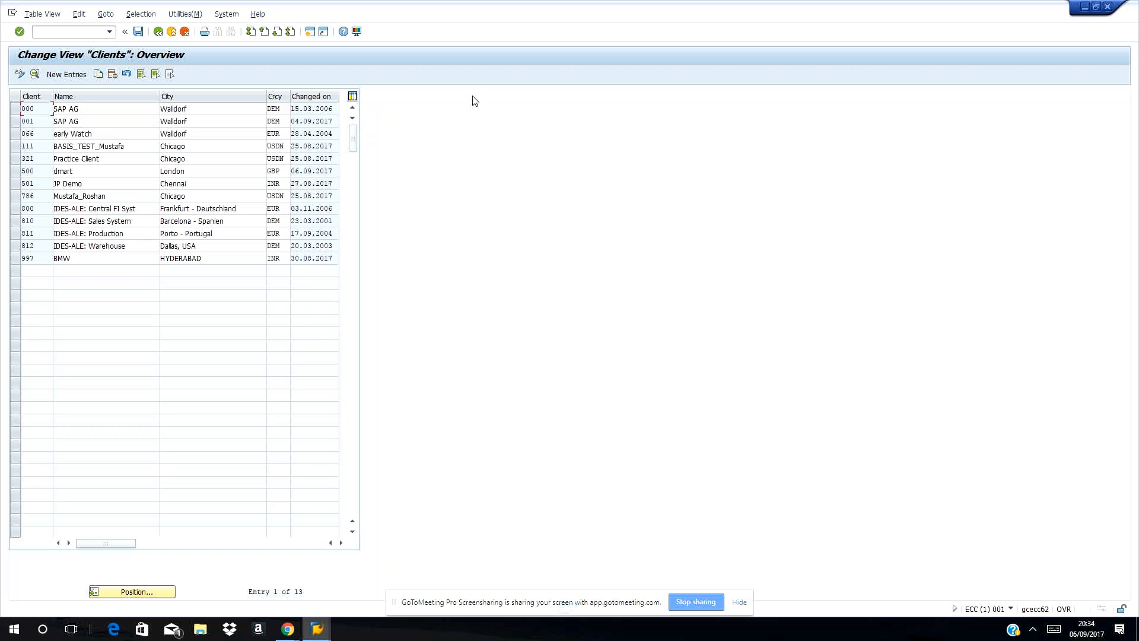
# Add a new client entry 200 named CNN.
pyautogui.click(64, 75)
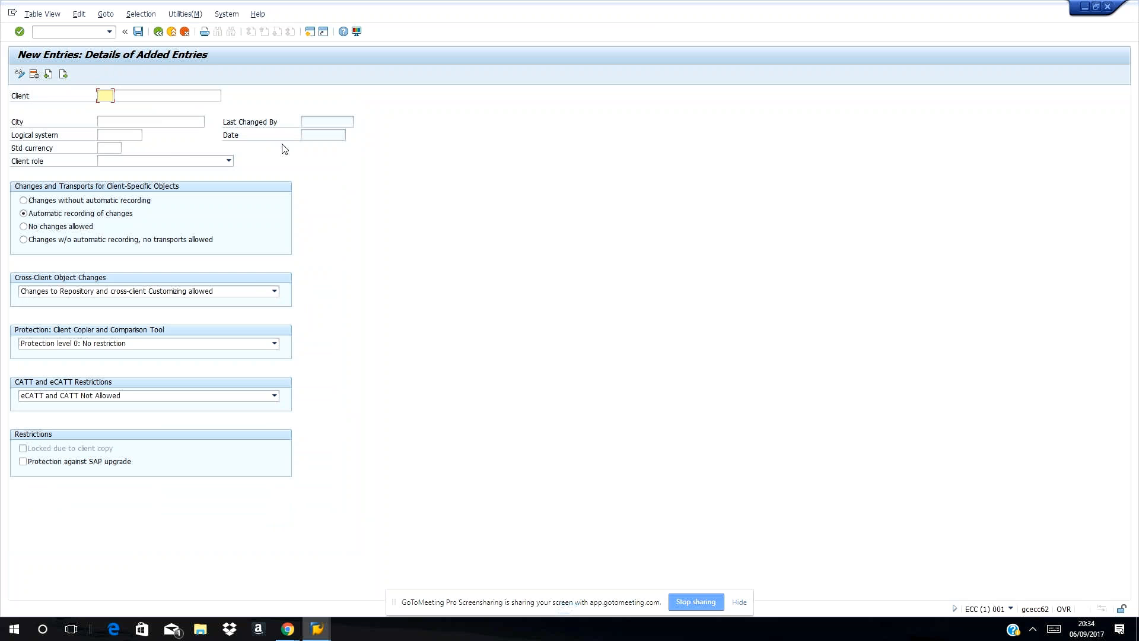
pyautogui.write('200')
pyautogui.click(158, 95)
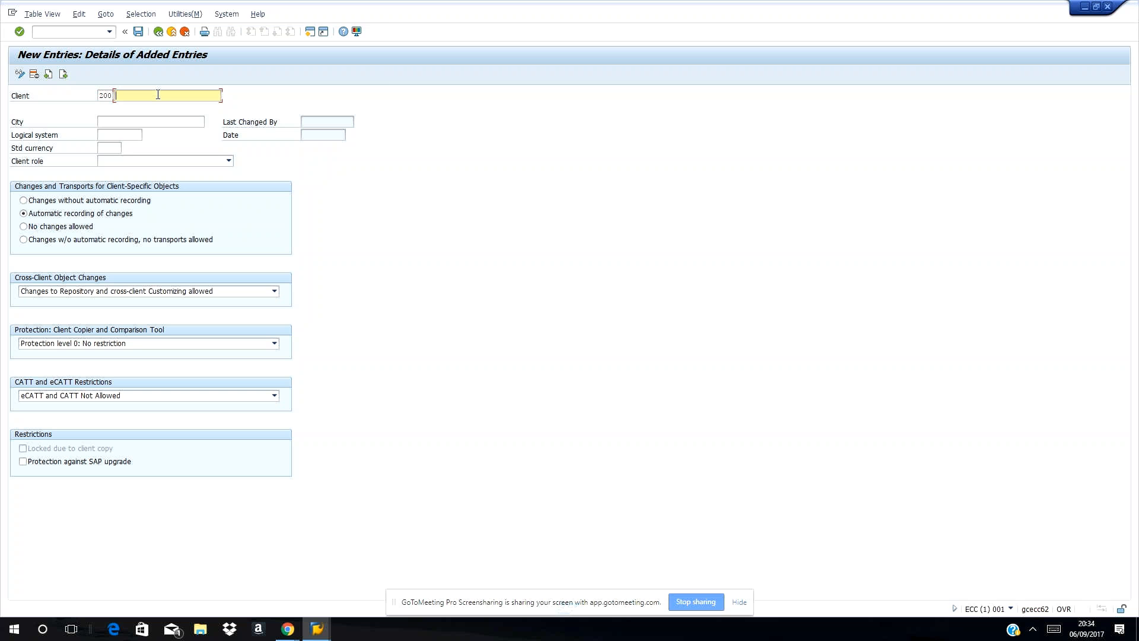
pyautogui.write('dm')
pyautogui.press('BackSpace')
pyautogui.press('BackSpace')
pyautogui.click(104, 95)
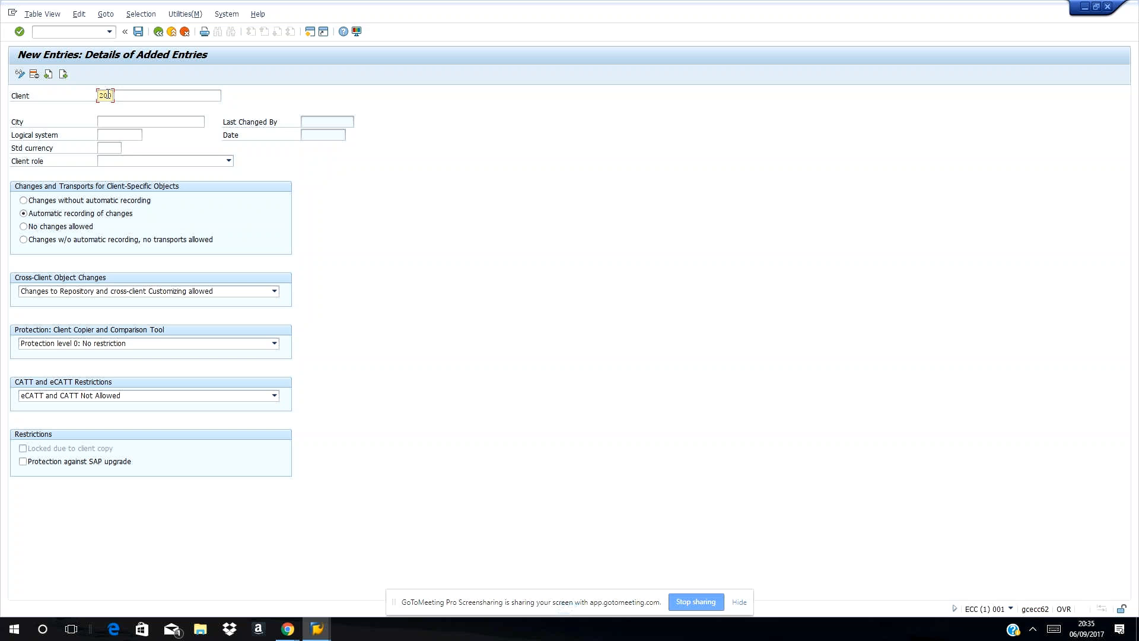
pyautogui.click(151, 95)
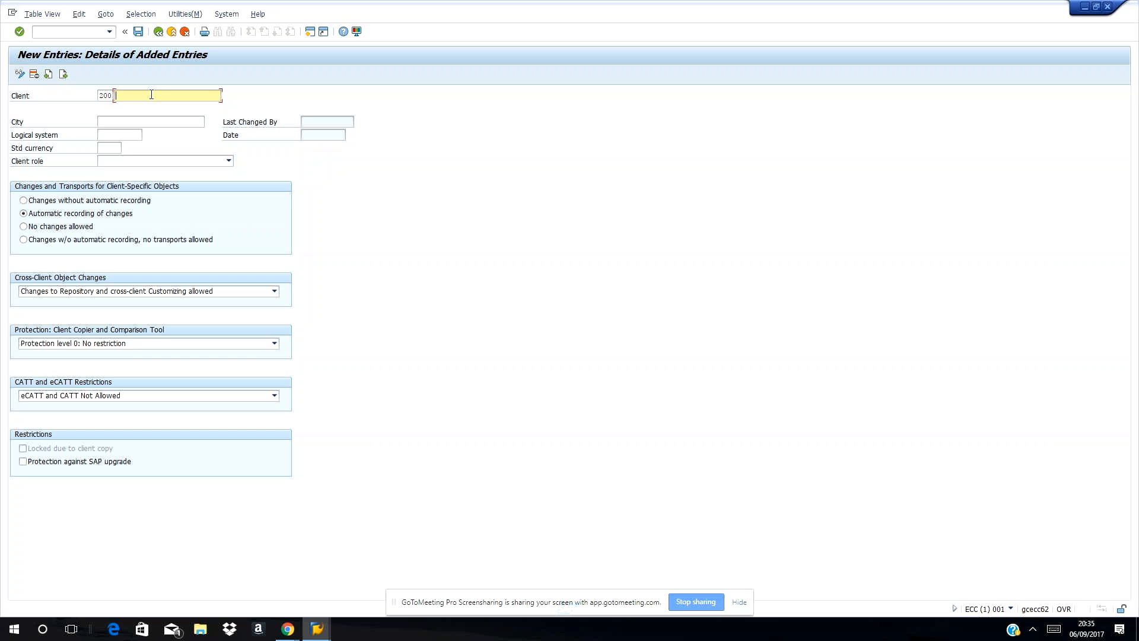
pyautogui.write('cn')
pyautogui.press('BackSpace')
pyautogui.press('BackSpace')
pyautogui.write('CNN')
# Enter city ALTANTA and bring up the standard currency value list.
pyautogui.click(122, 121)
pyautogui.write('a')
pyautogui.press('BackSpace')
pyautogui.write('ALTANTA')
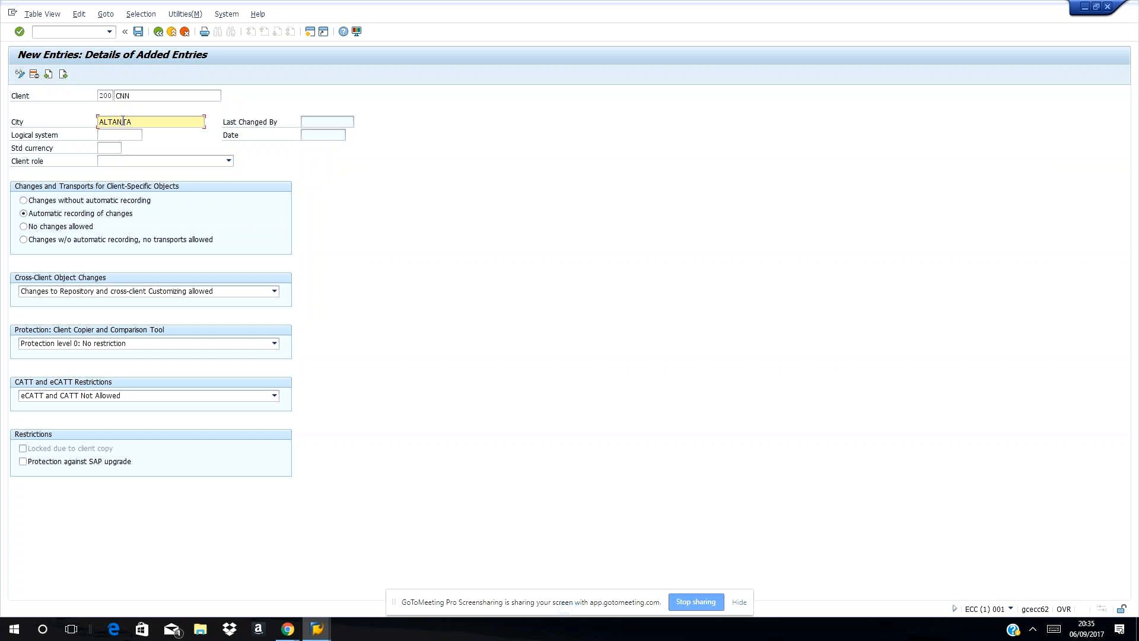
pyautogui.click(109, 144)
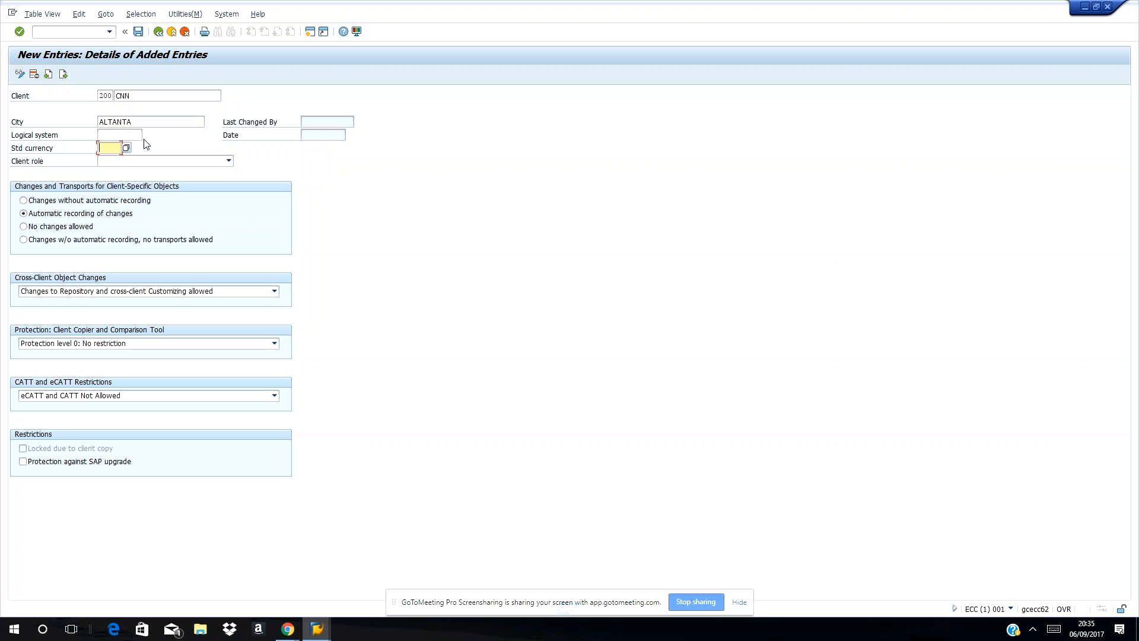
pyautogui.click(124, 150)
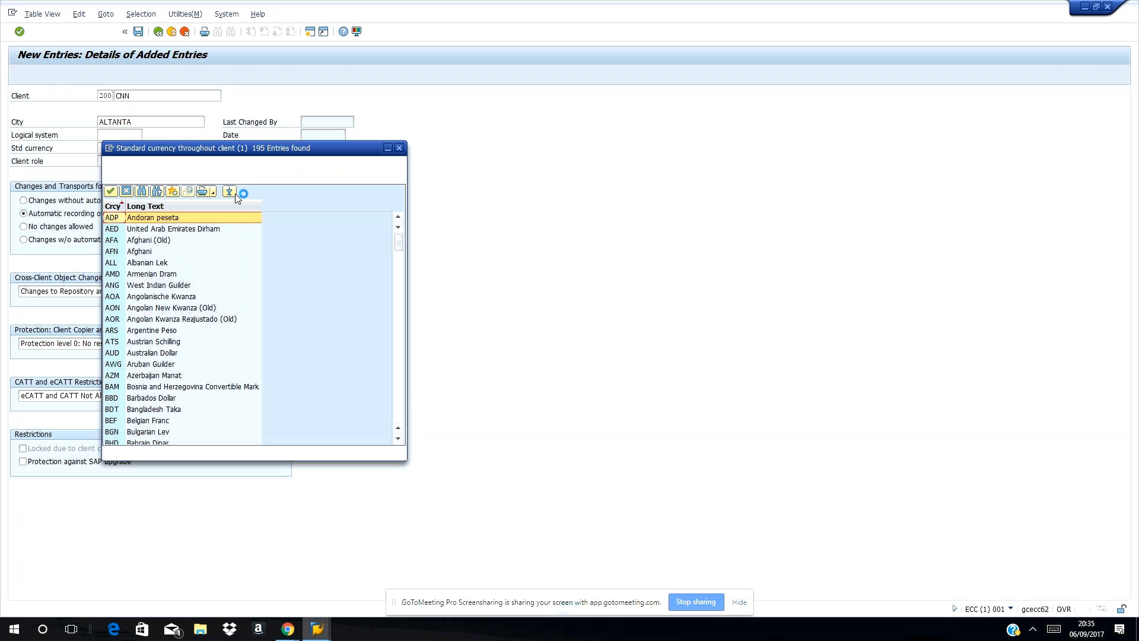
# Browse the currency list and search it for 'us' and '$'.
pyautogui.click(186, 230)
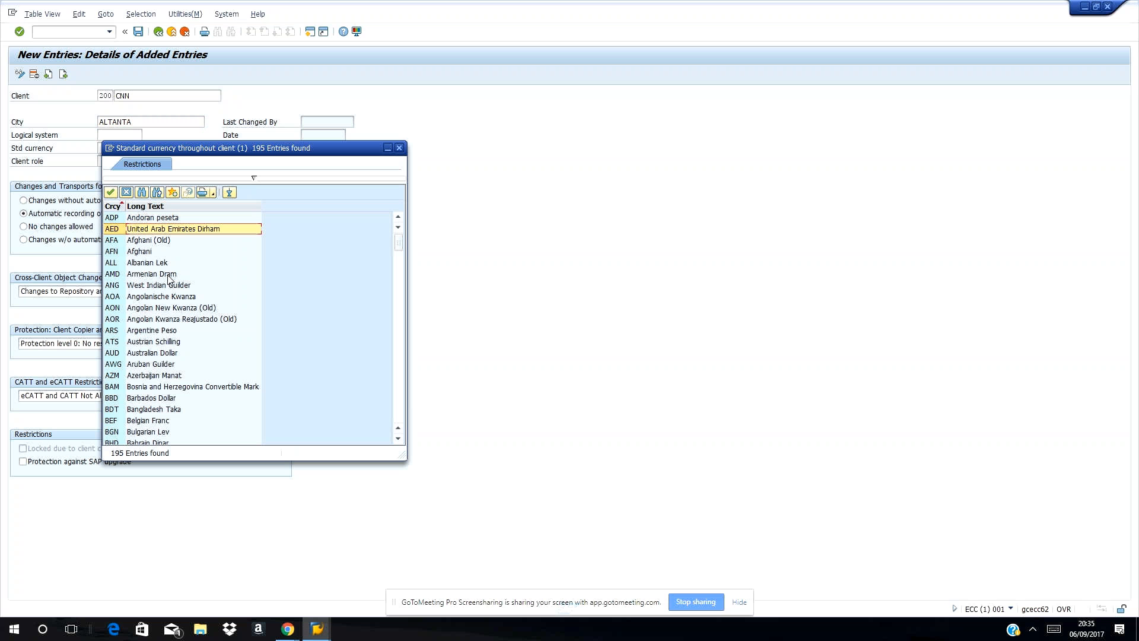
pyautogui.click(168, 276)
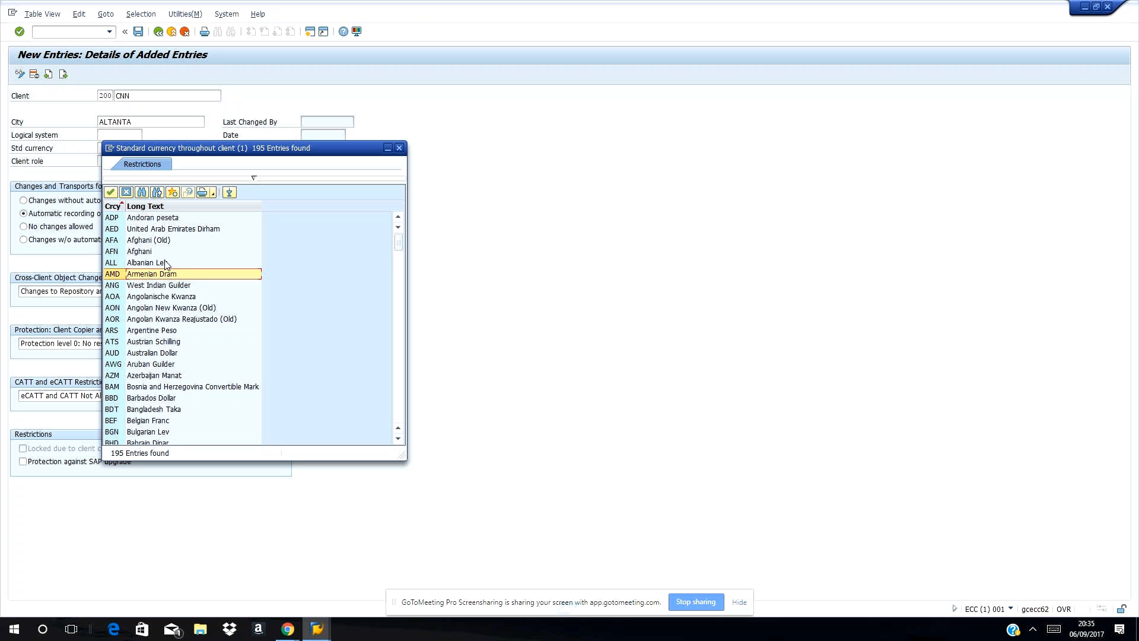
pyautogui.scroll(-1, 166, 265)
pyautogui.scroll(-2, 166, 265)
pyautogui.scroll(3, 167, 265)
pyautogui.scroll(-13, 166, 264)
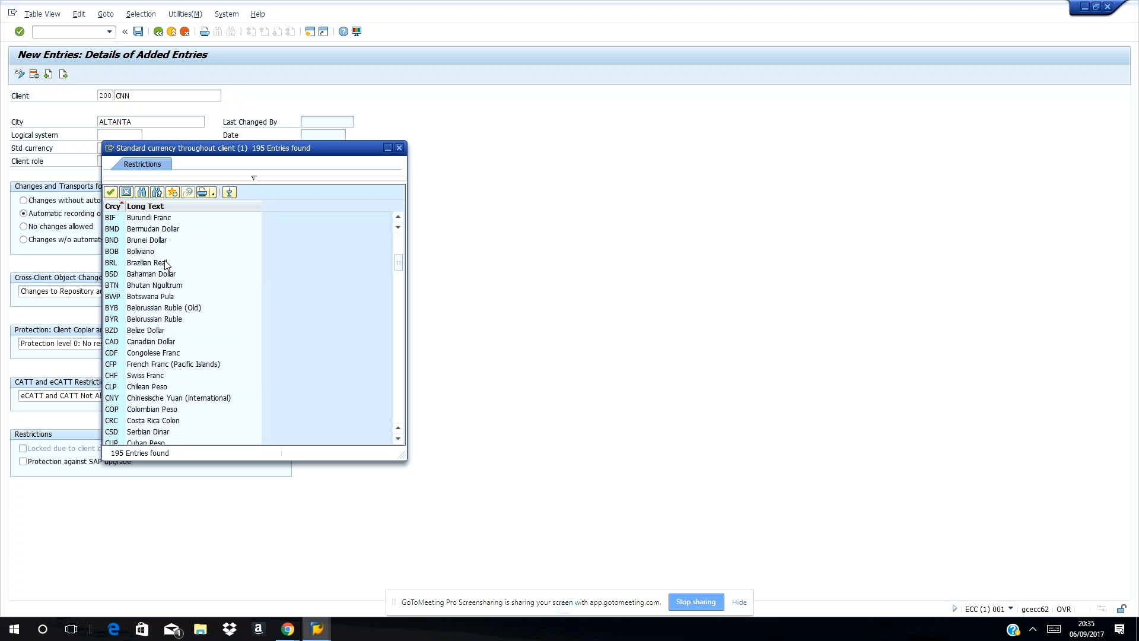
pyautogui.scroll(-12, 166, 264)
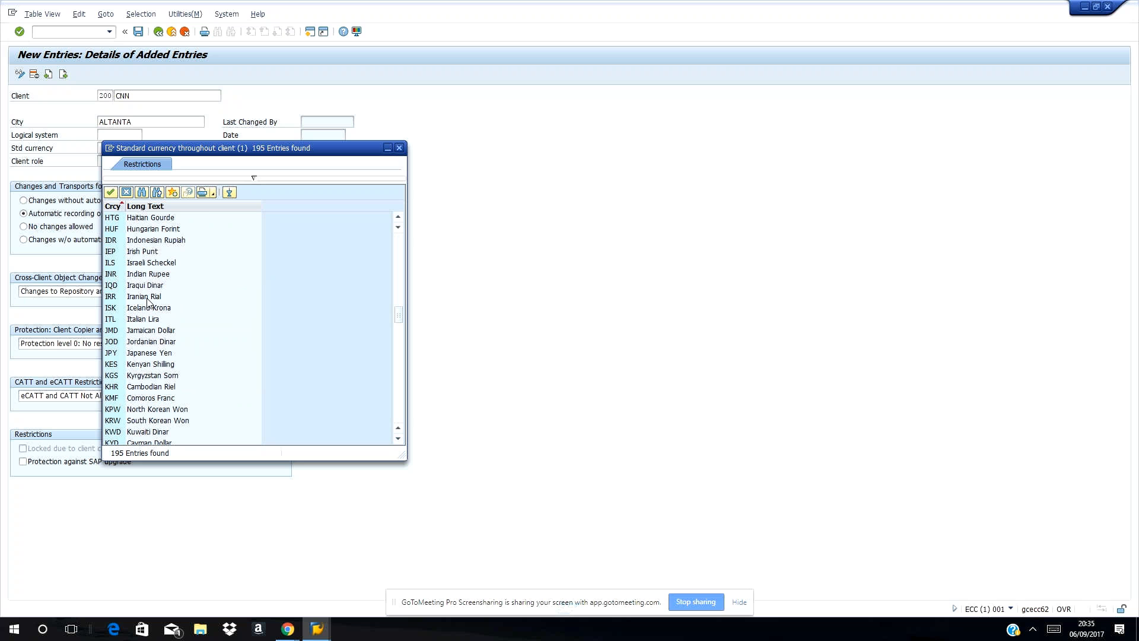
pyautogui.click(142, 192)
pyautogui.write('us')
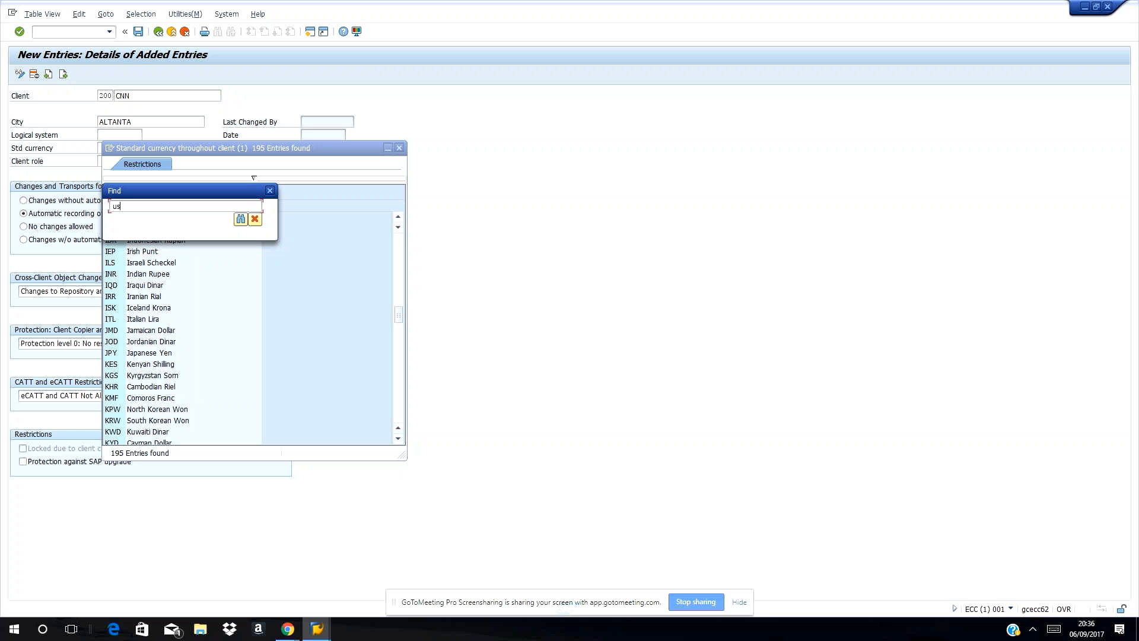
pyautogui.press('Return')
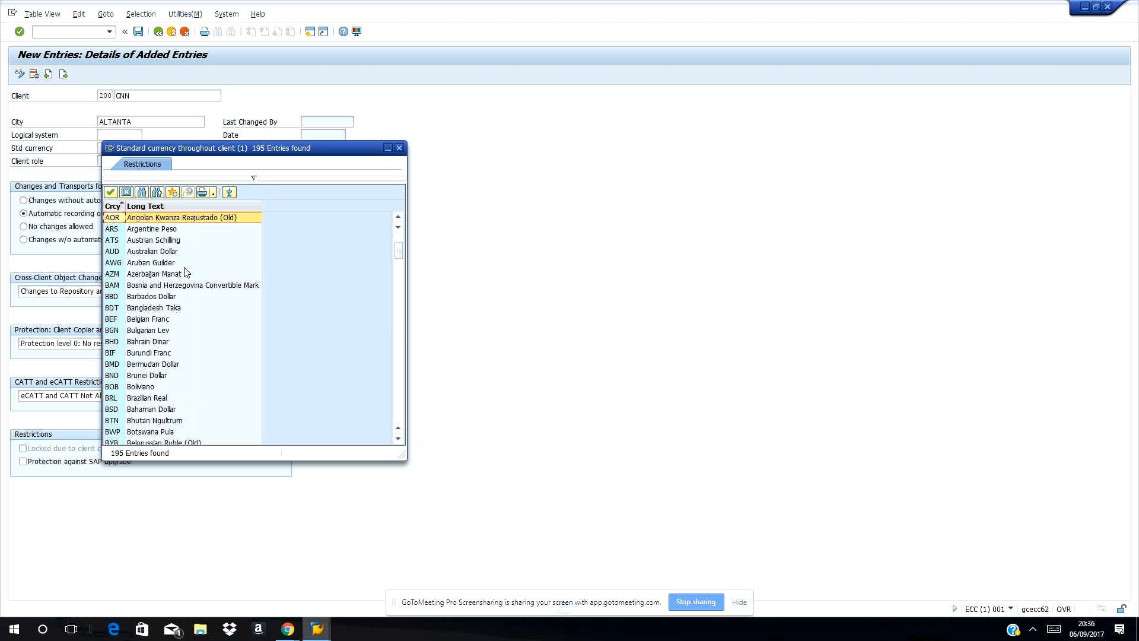
pyautogui.click(142, 193)
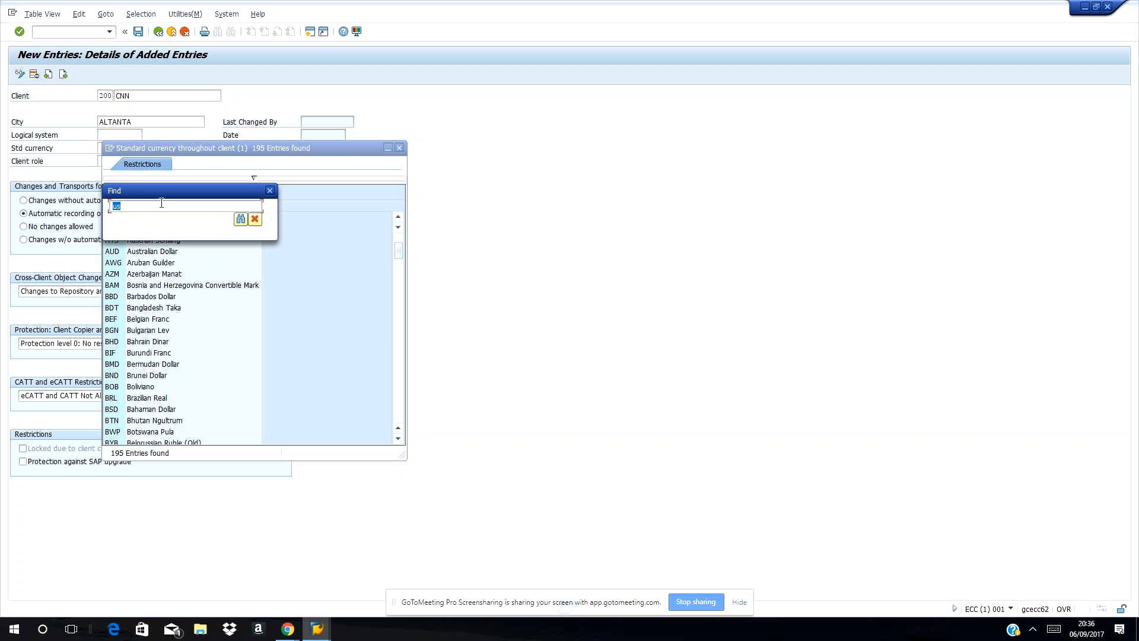
pyautogui.write('$')
pyautogui.press('Return')
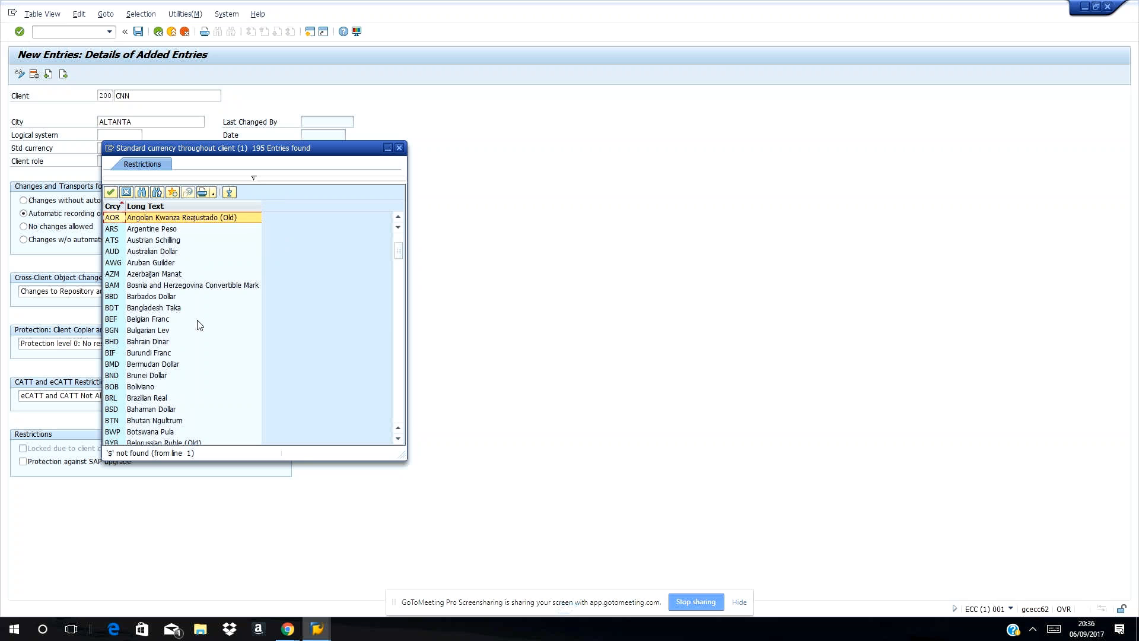
pyautogui.scroll(-2, 200, 325)
pyautogui.scroll(-2, 200, 325)
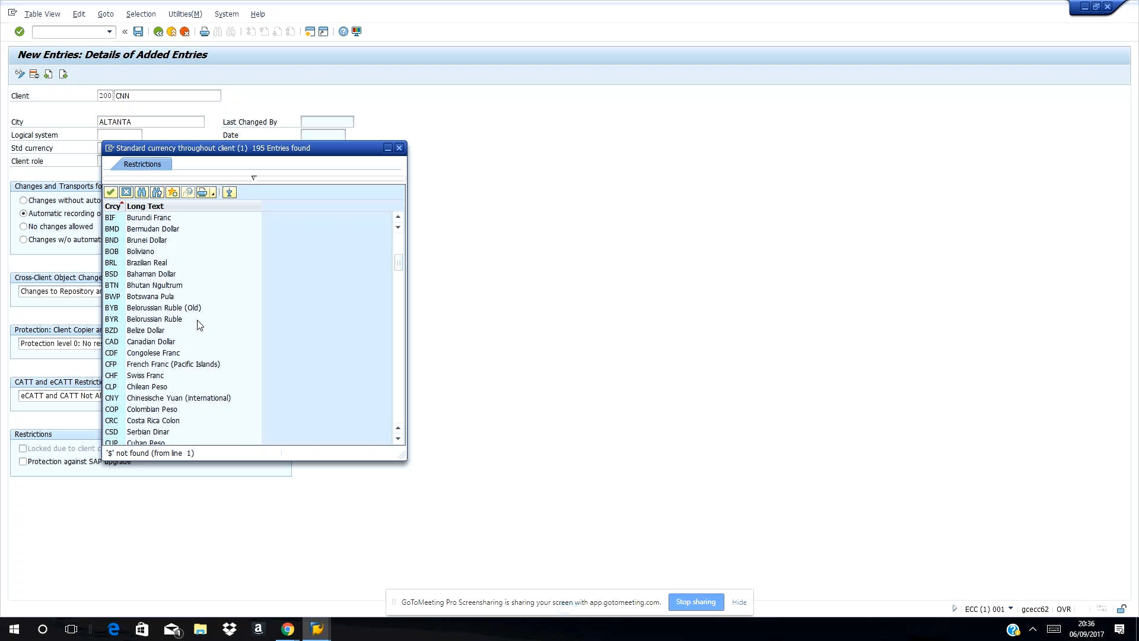
# Find USD and copy United States Dollar into the standard currency field.
pyautogui.click(142, 193)
pyautogui.write('USD')
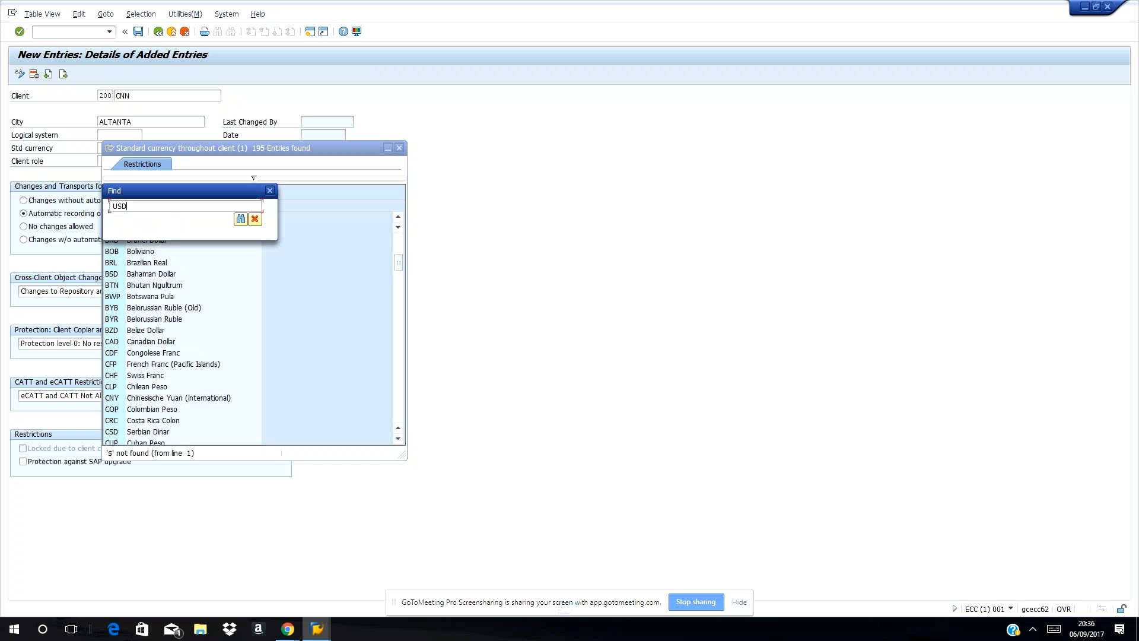
pyautogui.press('Return')
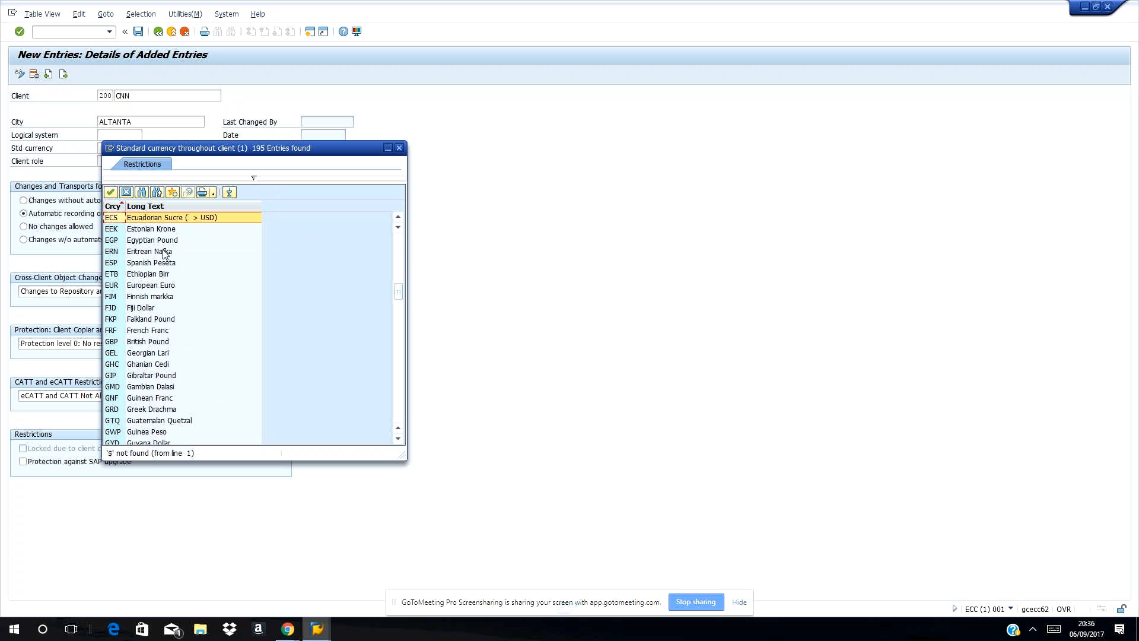
pyautogui.scroll(-1, 159, 270)
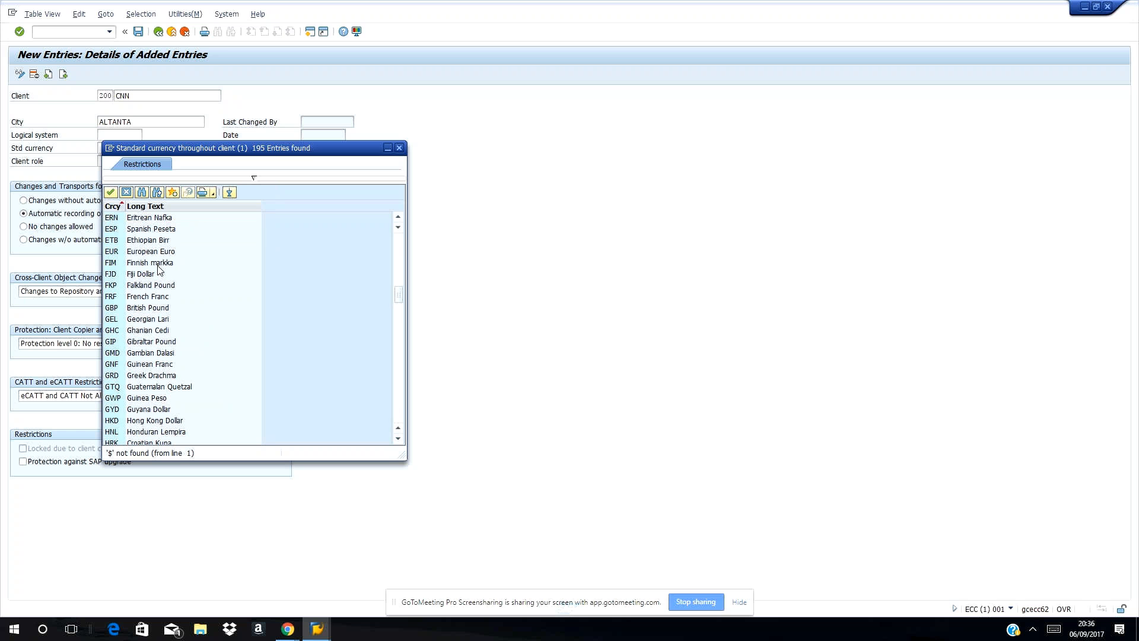
pyautogui.scroll(-2, 159, 270)
pyautogui.scroll(-16, 159, 270)
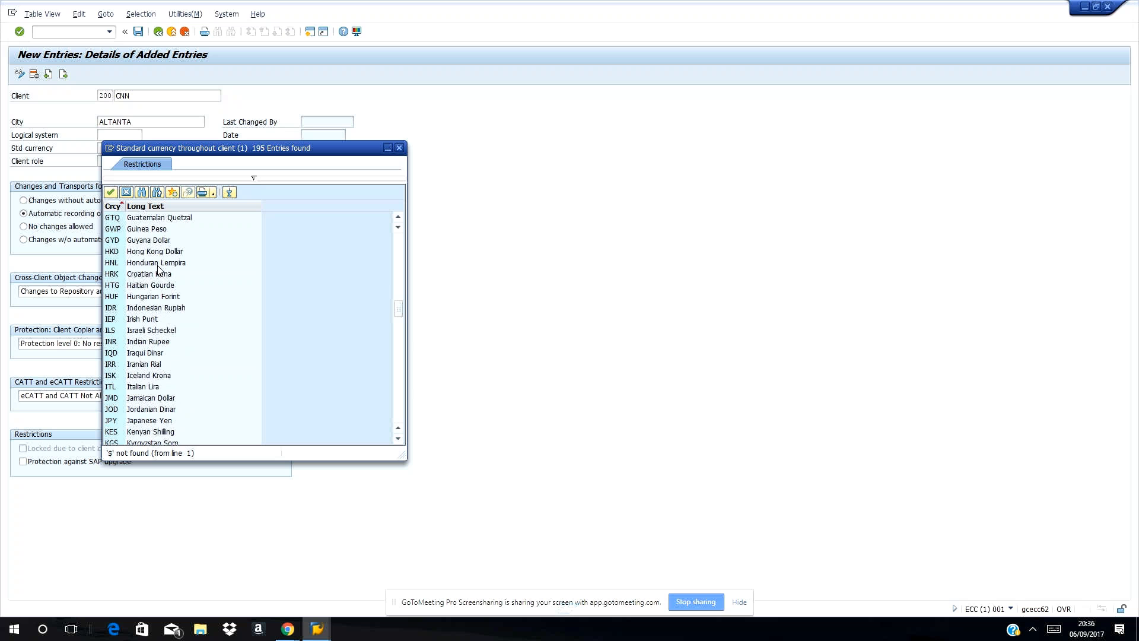
pyautogui.scroll(-13, 159, 270)
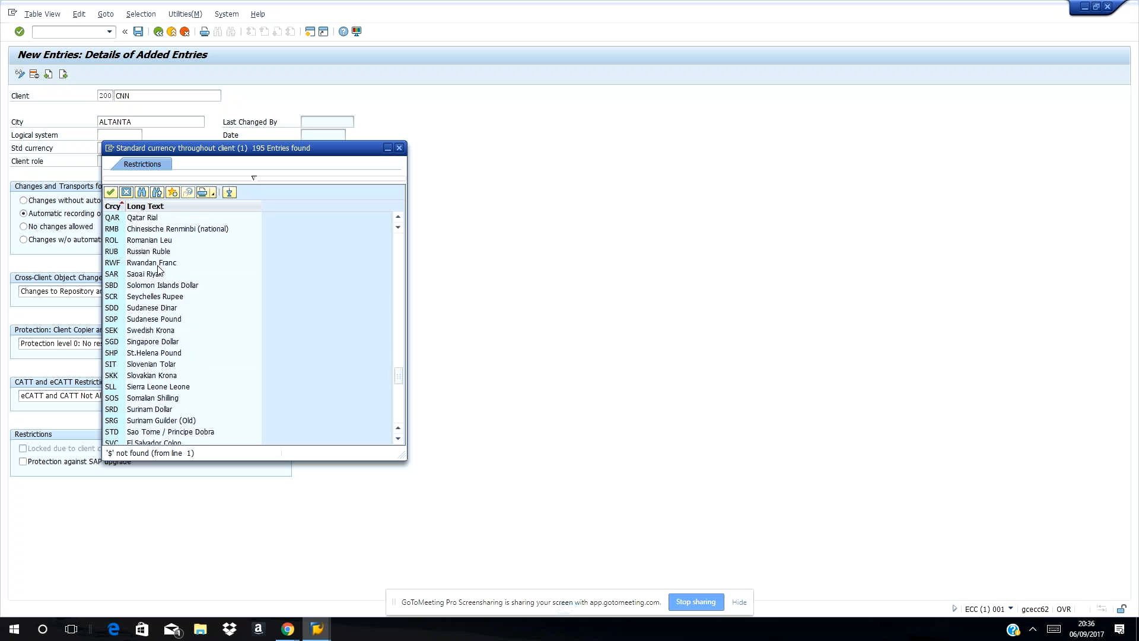
pyautogui.scroll(-5, 159, 270)
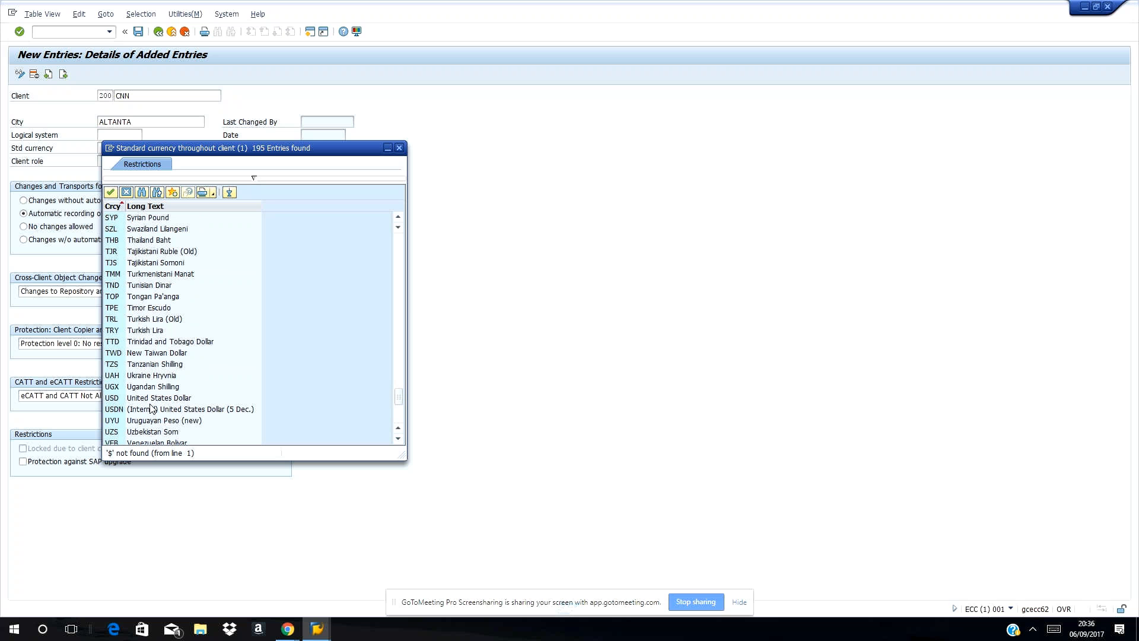
pyautogui.click(130, 400)
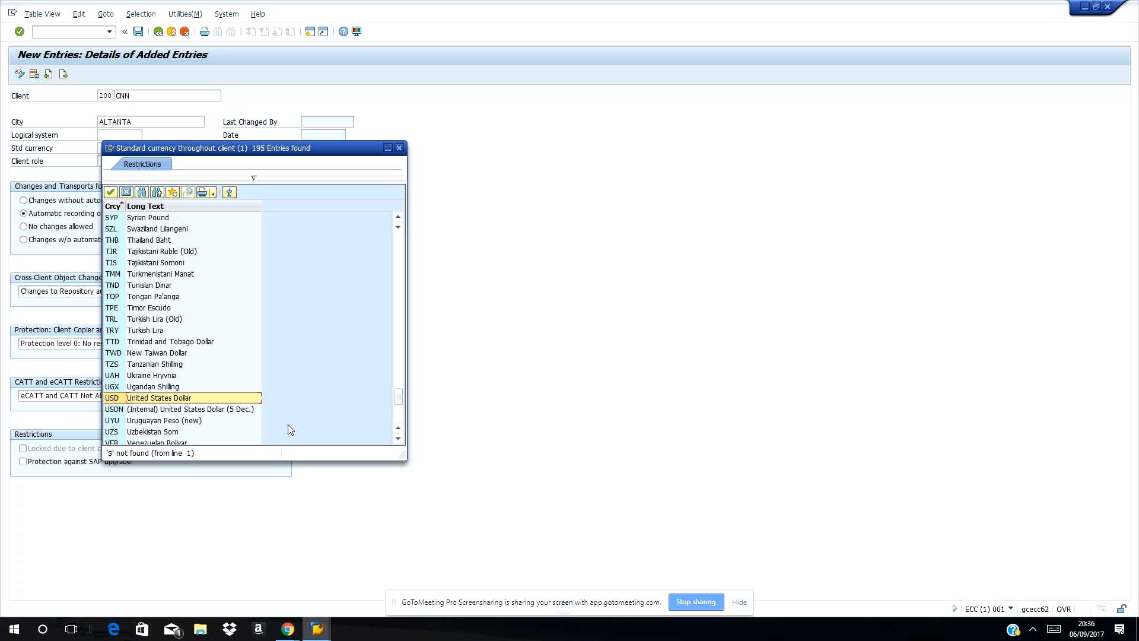
pyautogui.click(110, 196)
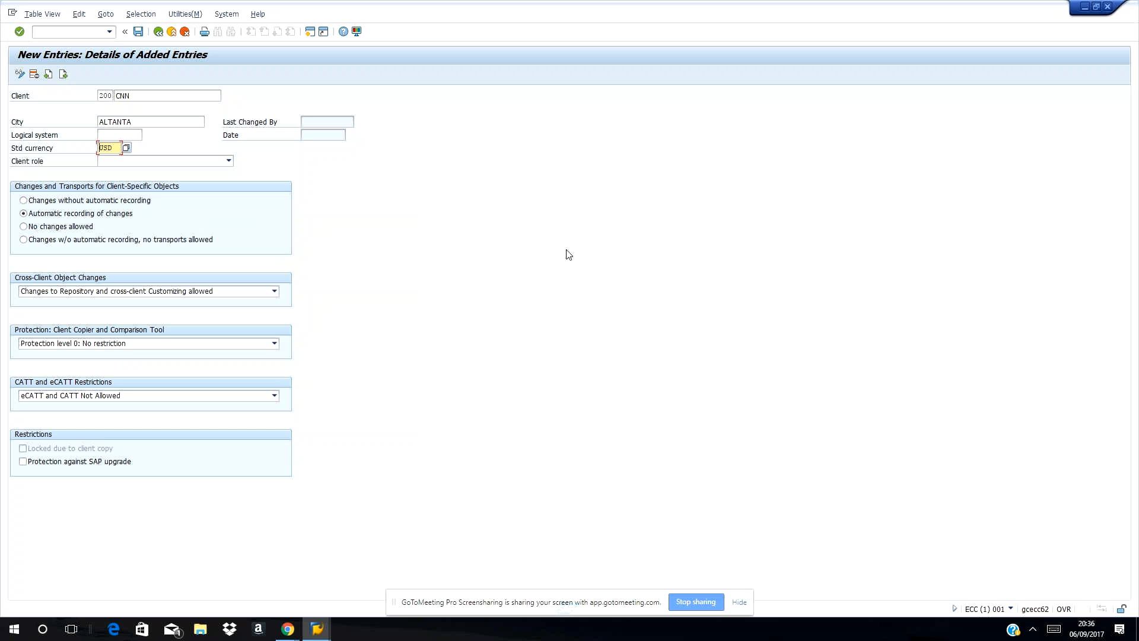
# Set the client role of client 200 CNN to Test and save the entry.
pyautogui.click(229, 161)
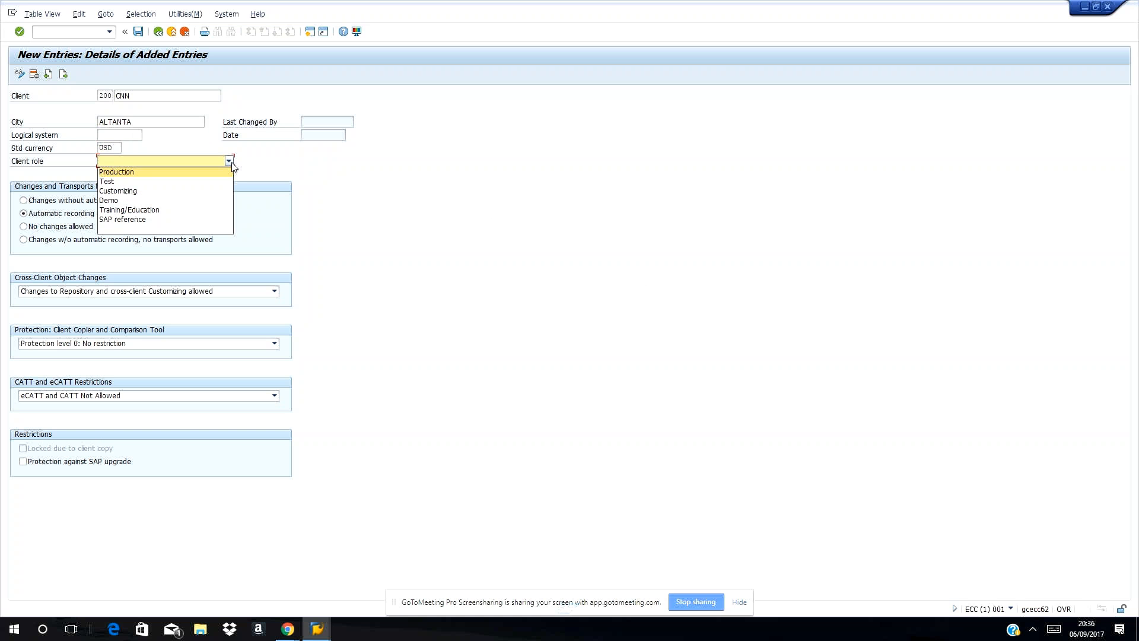
pyautogui.click(118, 182)
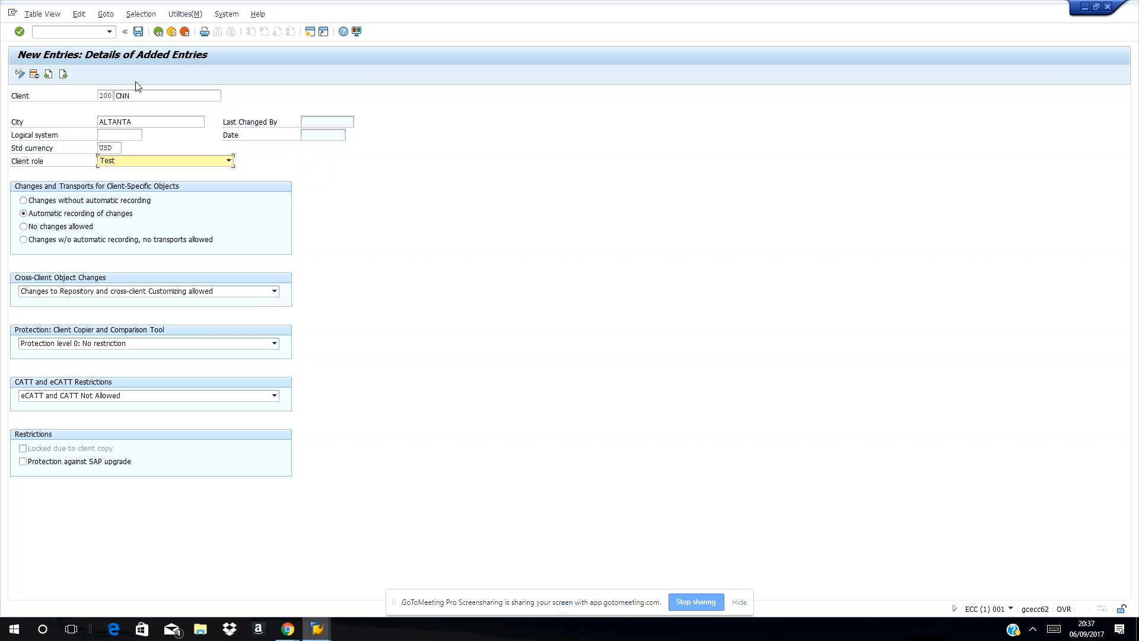
pyautogui.click(138, 32)
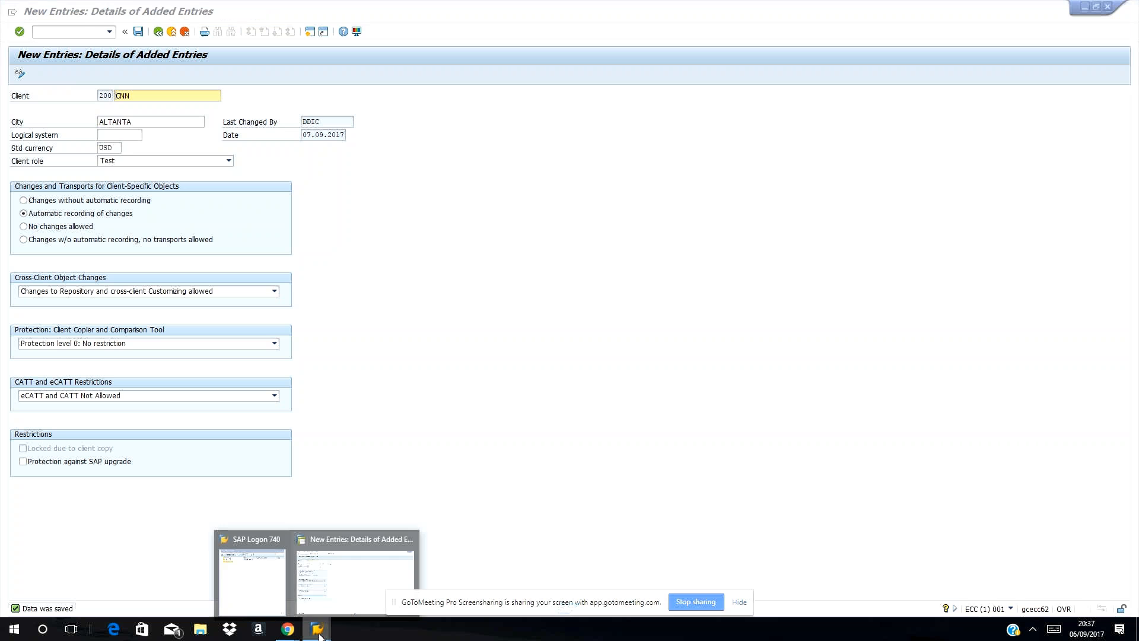
# Go back to the Clients overview, which now lists client 200 CNN in ALTANTA with USD.
pyautogui.click(158, 32)
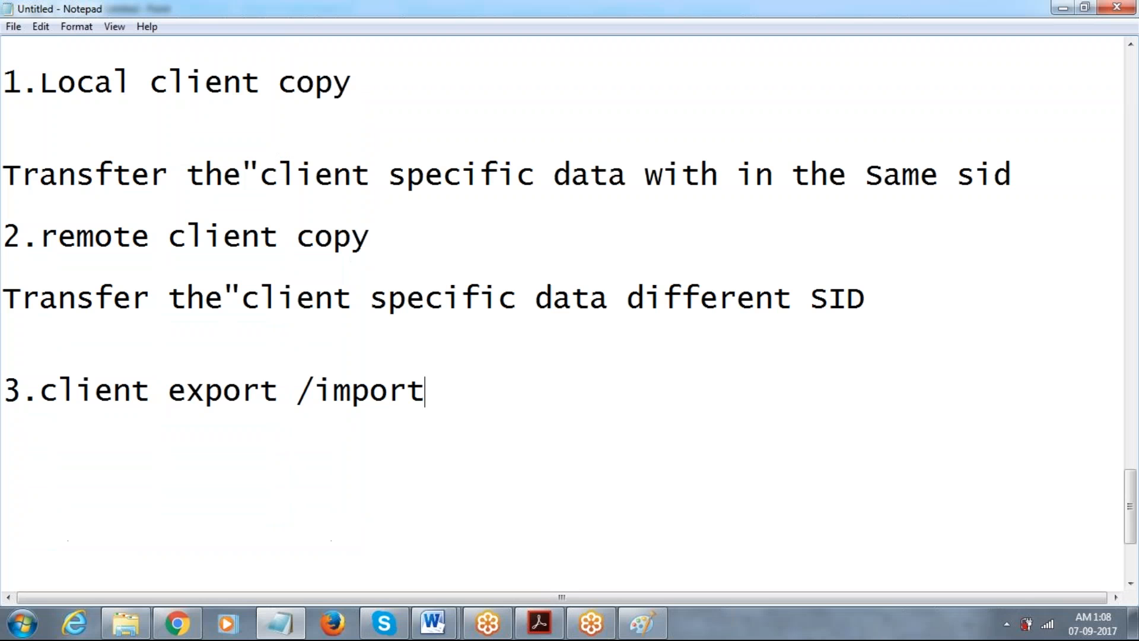
# Add the heading 'client copy pre-steps' on a new line near the bottom of the notes.
pyautogui.press('Return')
pyautogui.press('Return')
pyautogui.press('Return')
pyautogui.write('client')
pyautogui.write(' pr')
pyautogui.press('BackSpace')
pyautogui.press('BackSpace')
pyautogui.write('copy pre-steps')
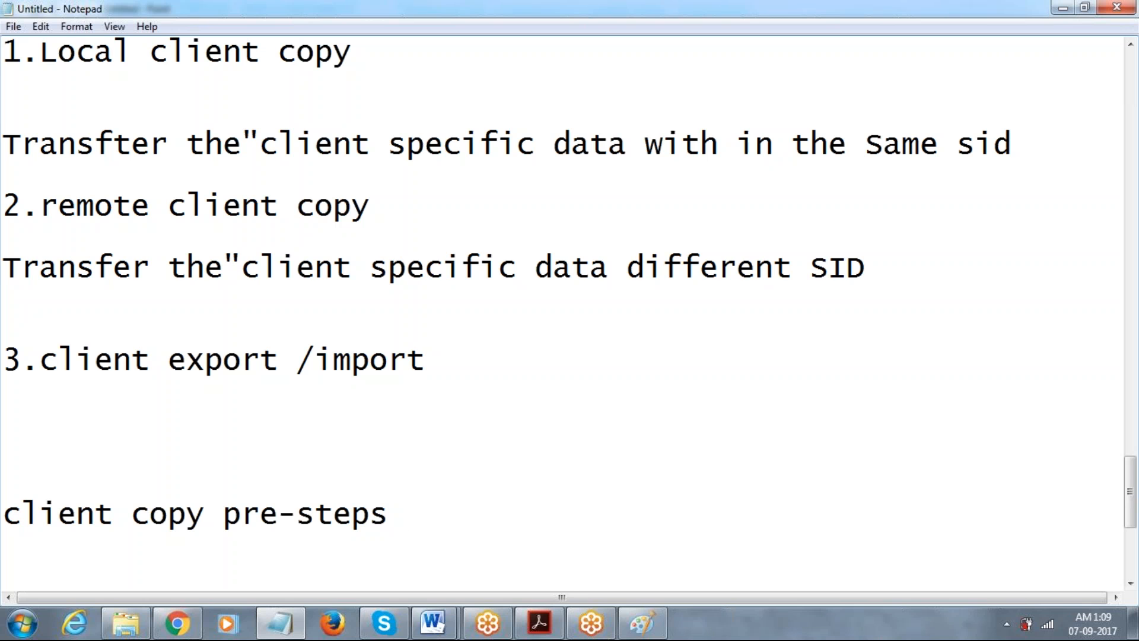
# Start item '1.' under the heading, drafting a team note and erasing it back to '1.'.
pyautogui.press('Return')
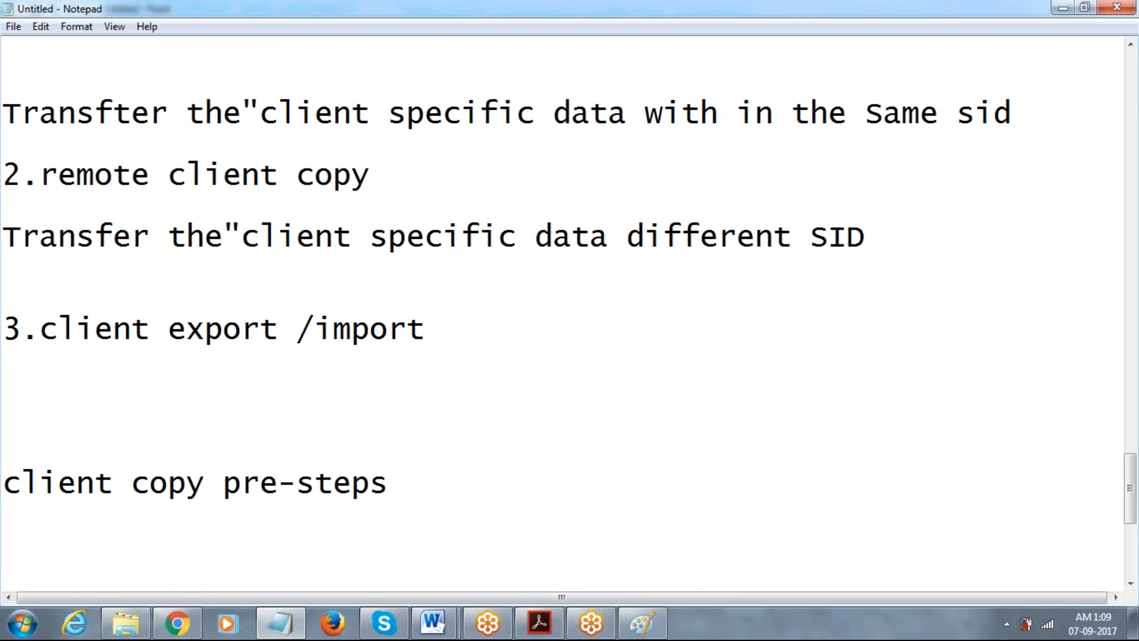
pyautogui.press('Return')
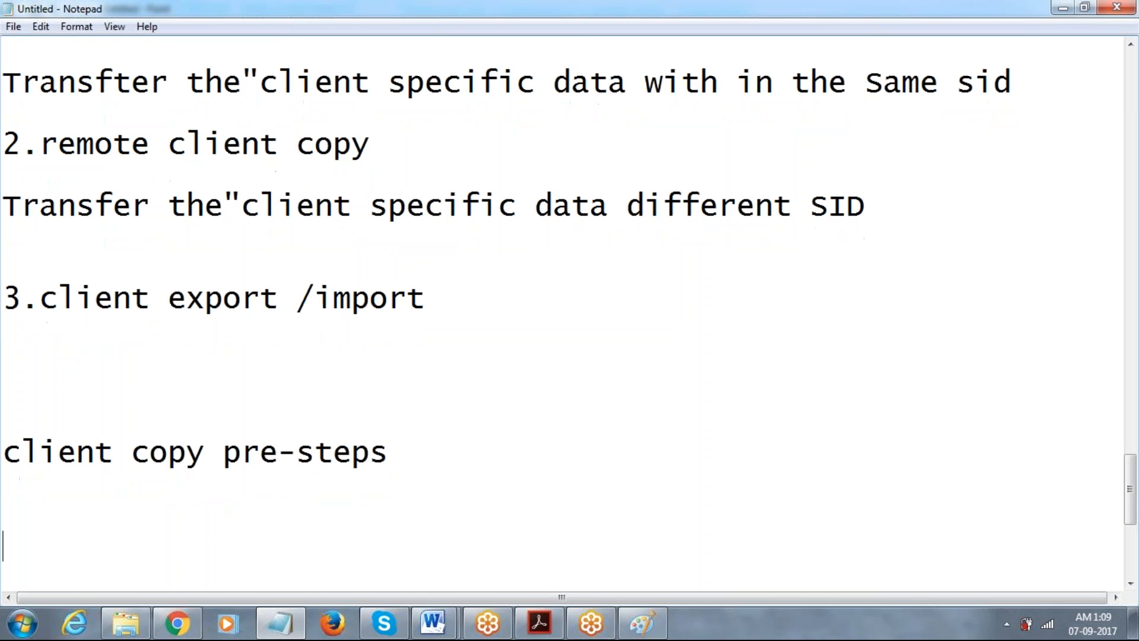
pyautogui.write('1.hi team ,')
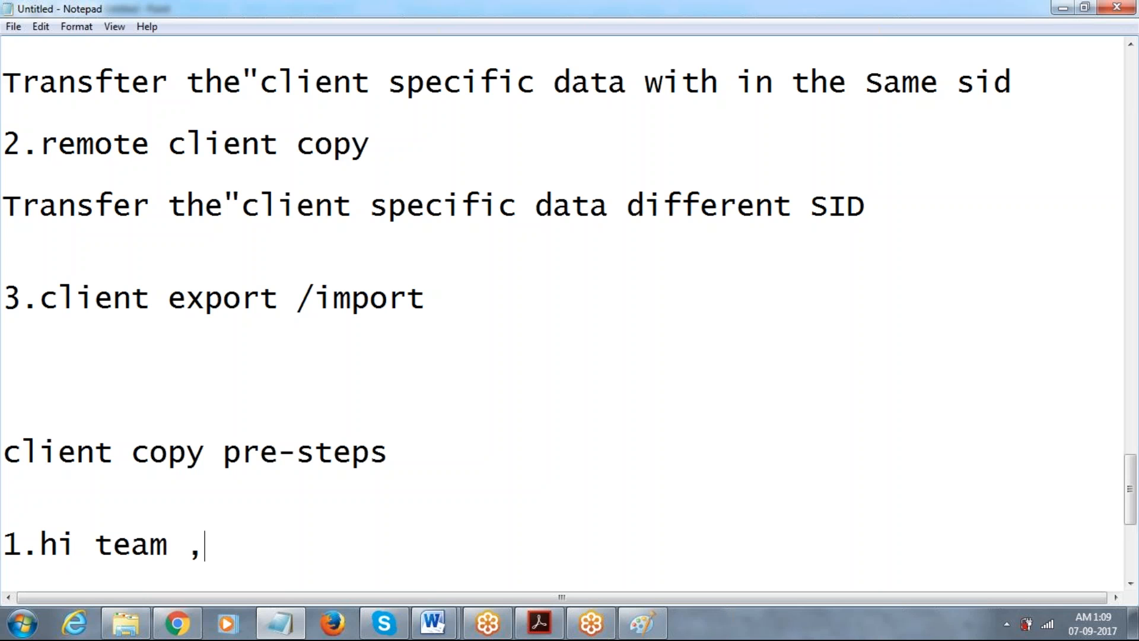
pyautogui.write('client coo')
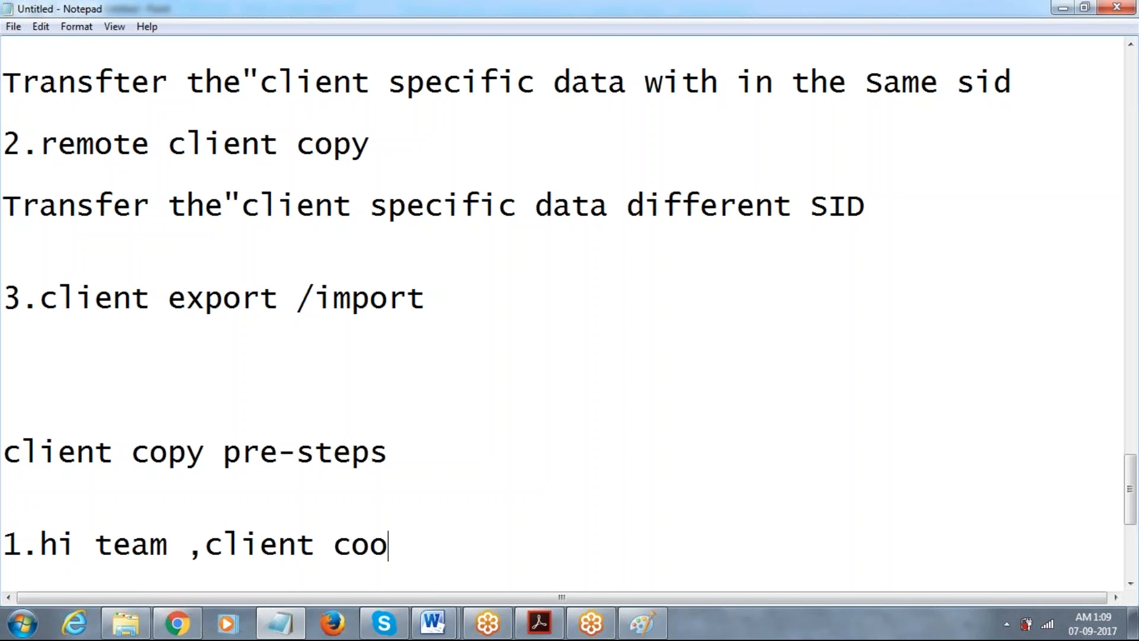
pyautogui.press('BackSpace')
pyautogui.write('py 8 hours')
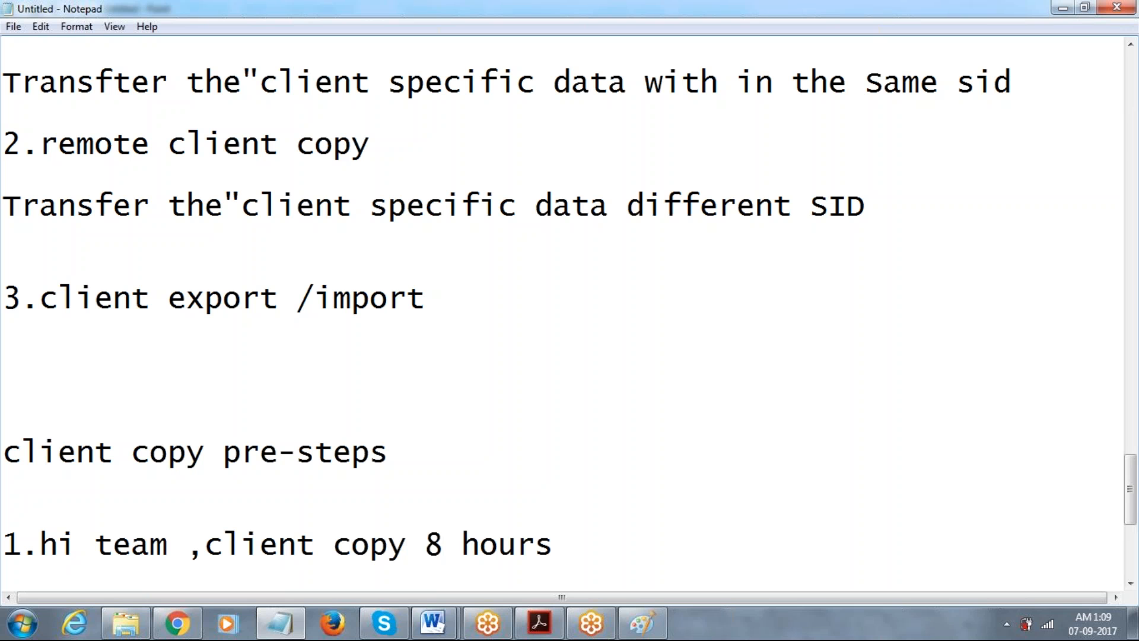
pyautogui.write('intima')
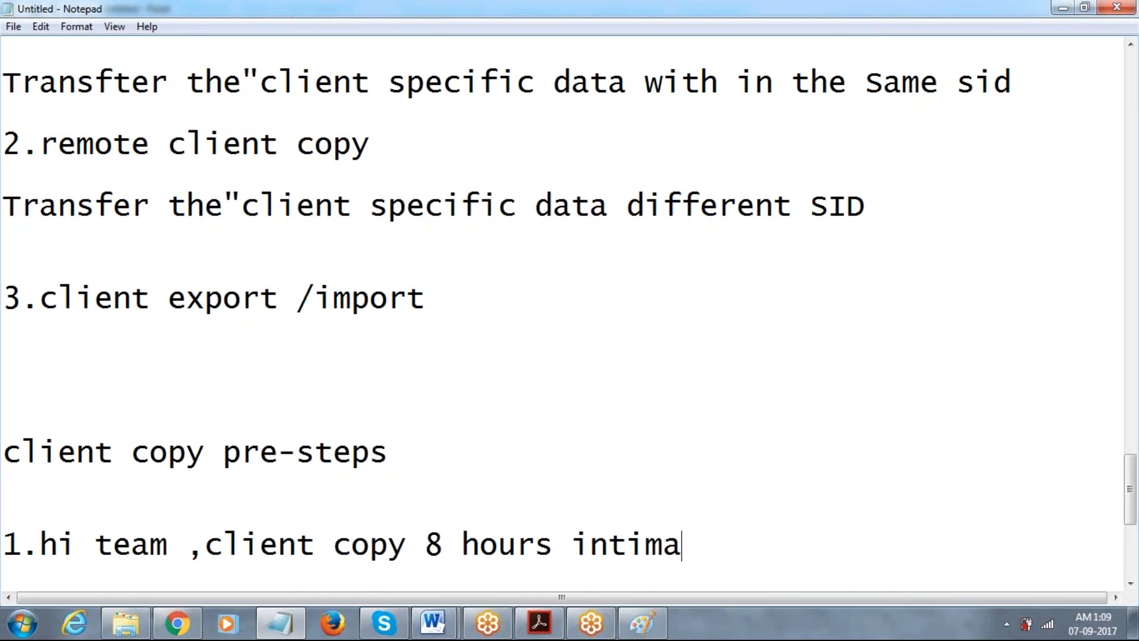
pyautogui.write('te all')
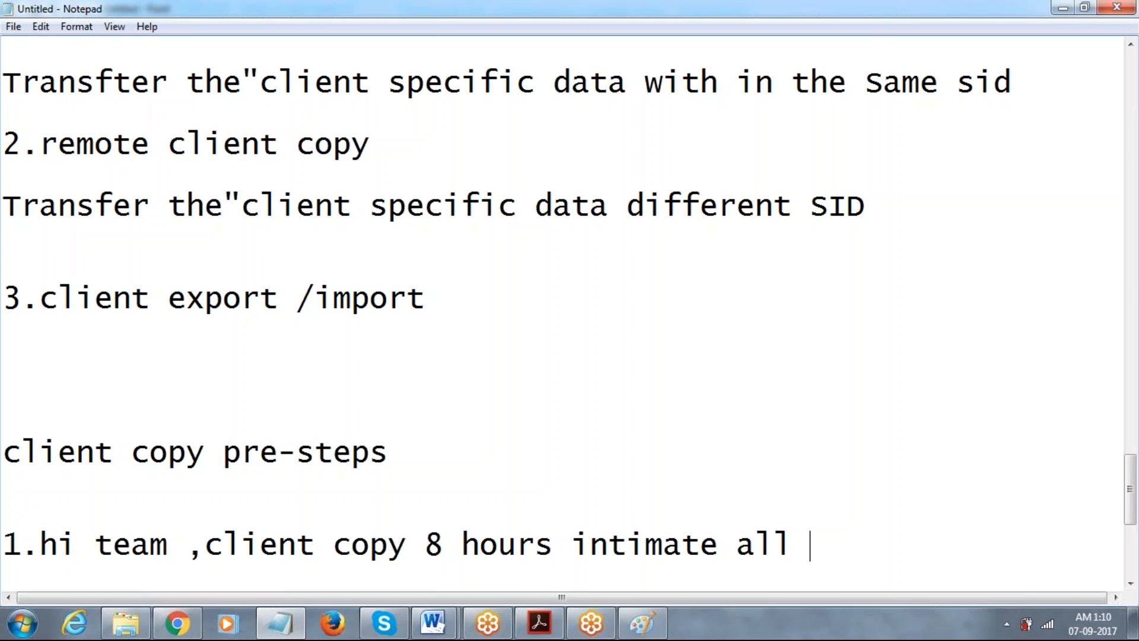
pyautogui.press('BackSpace')
pyautogui.press('BackSpace')
pyautogui.press('BackSpace')
pyautogui.press('BackSpace')
pyautogui.press('BackSpace')
pyautogui.press('BackSpace')
pyautogui.press('BackSpace')
pyautogui.press('BackSpace')
pyautogui.press('BackSpace')
pyautogui.press('BackSpace')
pyautogui.press('BackSpace')
pyautogui.press('BackSpace')
pyautogui.press('BackSpace')
pyautogui.press('BackSpace')
pyautogui.press('BackSpace')
pyautogui.press('BackSpace')
pyautogui.press('BackSpace')
pyautogui.press('BackSpace')
pyautogui.press('BackSpace')
pyautogui.press('BackSpace')
pyautogui.press('BackSpace')
pyautogui.press('BackSpace')
pyautogui.press('BackSpace')
pyautogui.press('BackSpace')
pyautogui.press('BackSpace')
pyautogui.press('BackSpace')
pyautogui.press('BackSpace')
pyautogui.press('BackSpace')
pyautogui.press('BackSpace')
pyautogui.press('BackSpace')
pyautogui.press('BackSpace')
pyautogui.press('BackSpace')
pyautogui.press('BackSpace')
pyautogui.press('BackSpace')
pyautogui.press('BackSpace')
pyautogui.press('BackSpace')
pyautogui.press('BackSpace')
pyautogui.press('BackSpace')
pyautogui.press('BackSpace')
pyautogui.press('BackSpace')
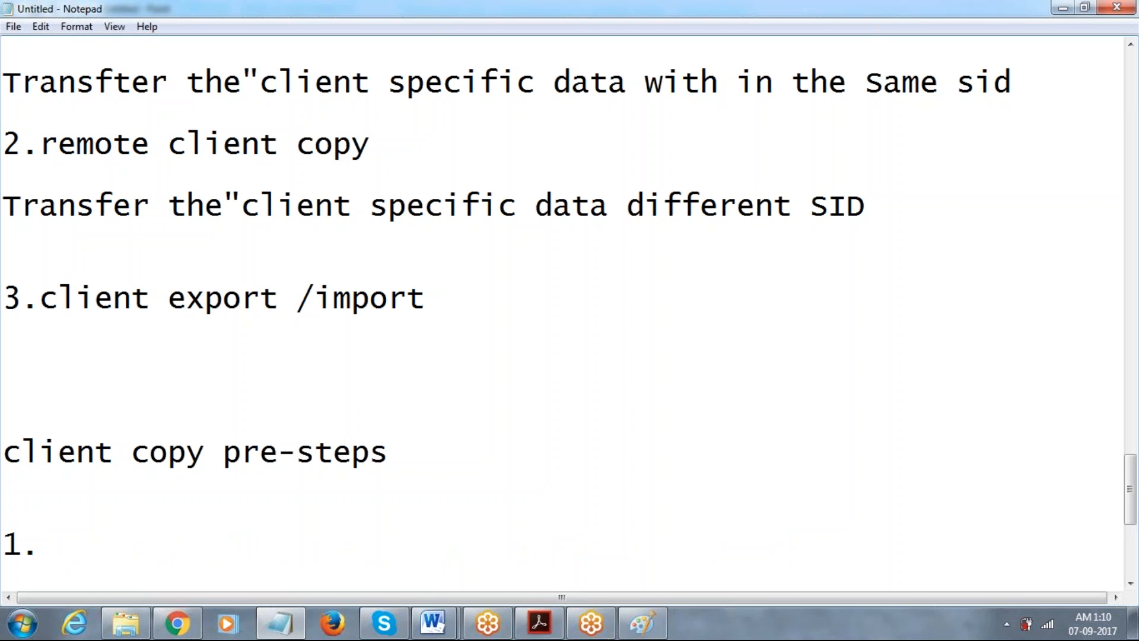
# Complete item 1 as 'sm02 --->System messages'.
pyautogui.write('sm02  --->System messages')
pyautogui.press('Return')
pyautogui.press('Return')
pyautogui.press('Return')
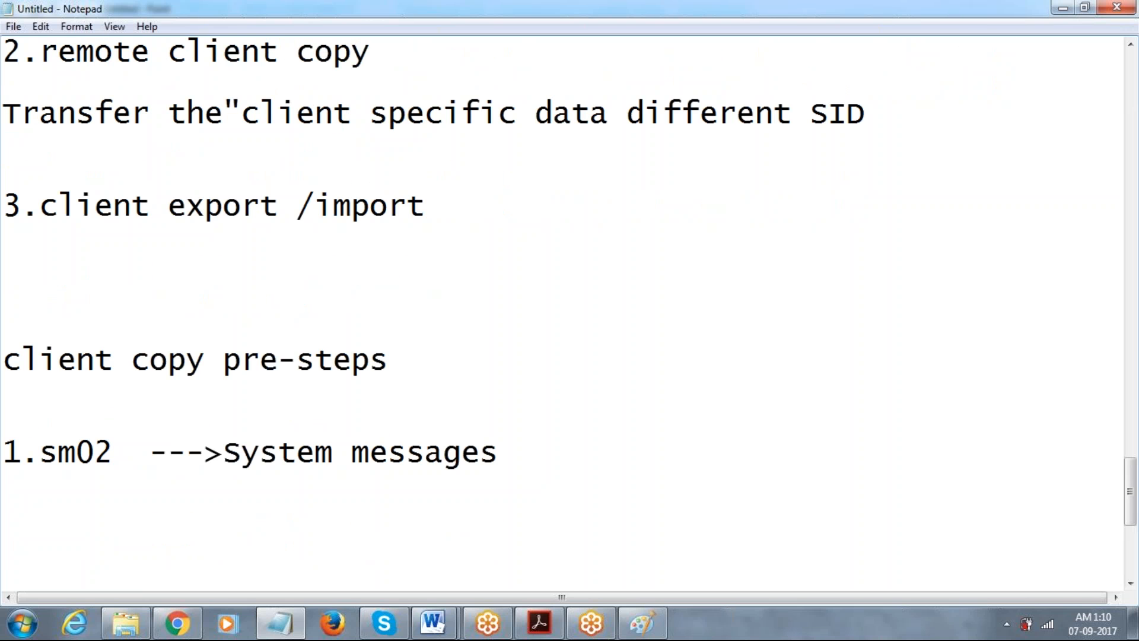
pyautogui.click(552, 463)
# Add item 2 'sm04 ----->local user overview --->end sessions' and begin item '3.'.
pyautogui.press('Return')
pyautogui.press('Return')
pyautogui.write('2.')
pyautogui.moveTo(446, 620)
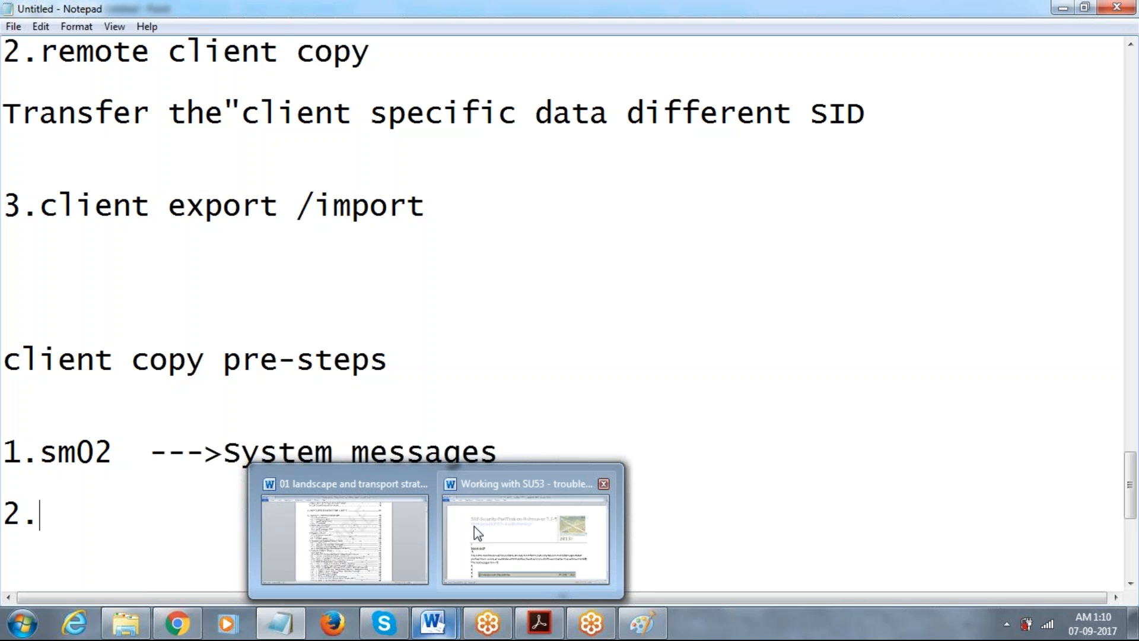
pyautogui.write('s')
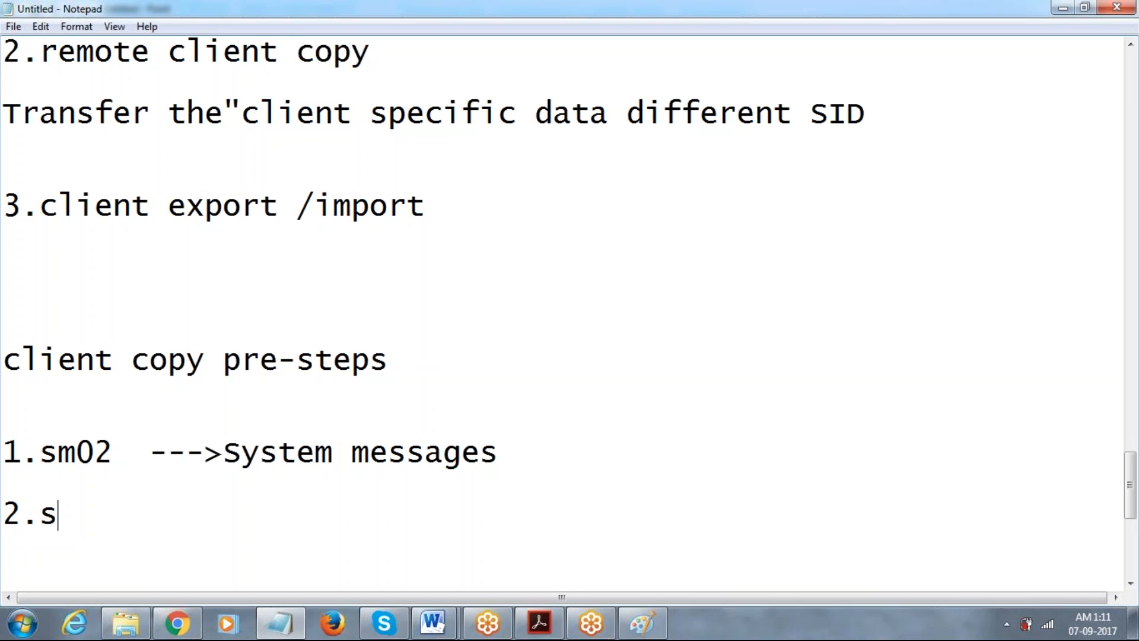
pyautogui.write('m04 ----->local u')
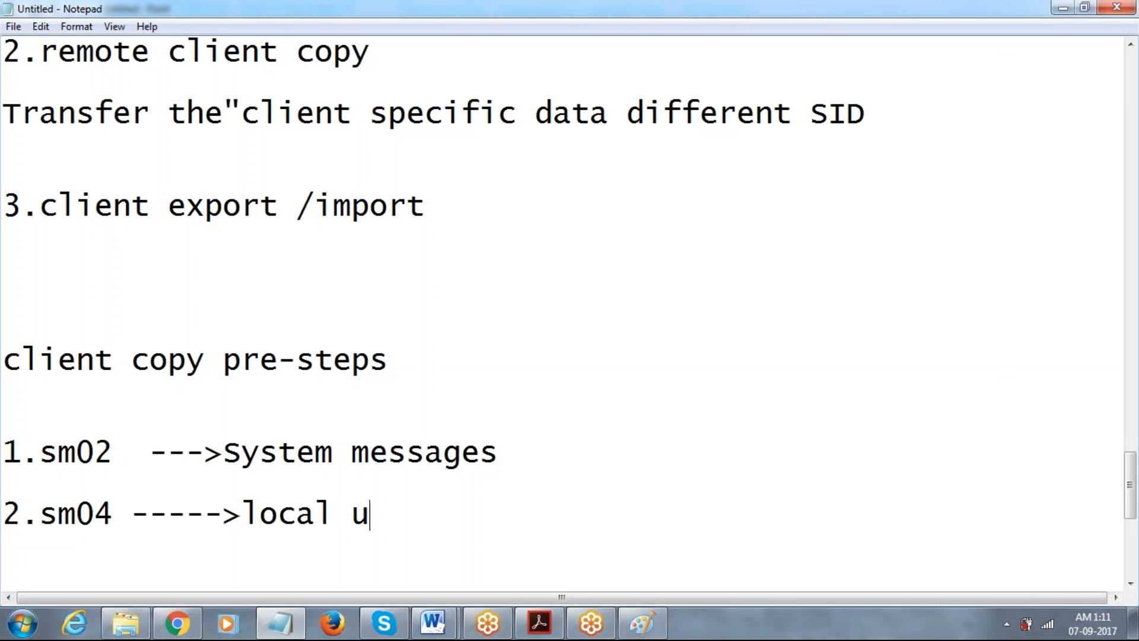
pyautogui.write('ser overview')
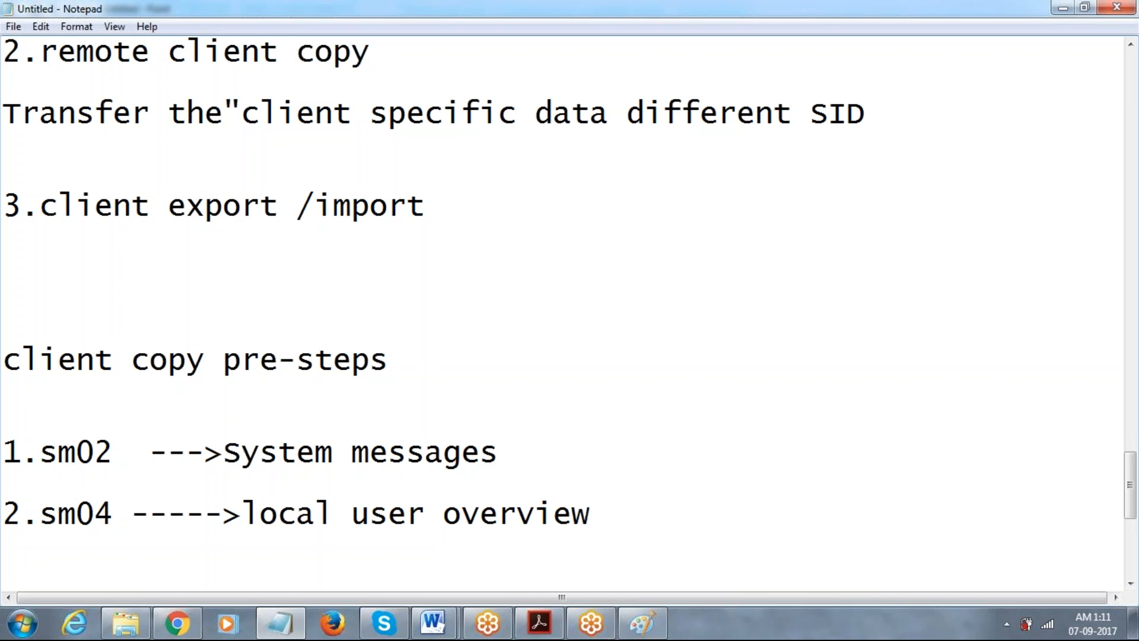
pyautogui.write('--->')
pyautogui.write('en')
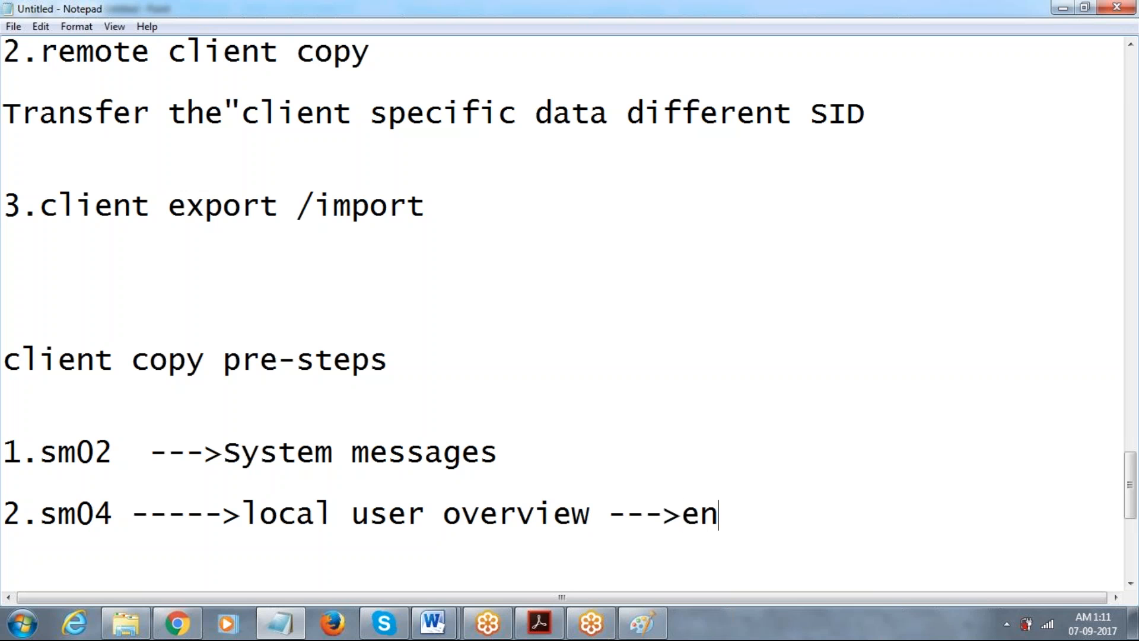
pyautogui.write('d sessions')
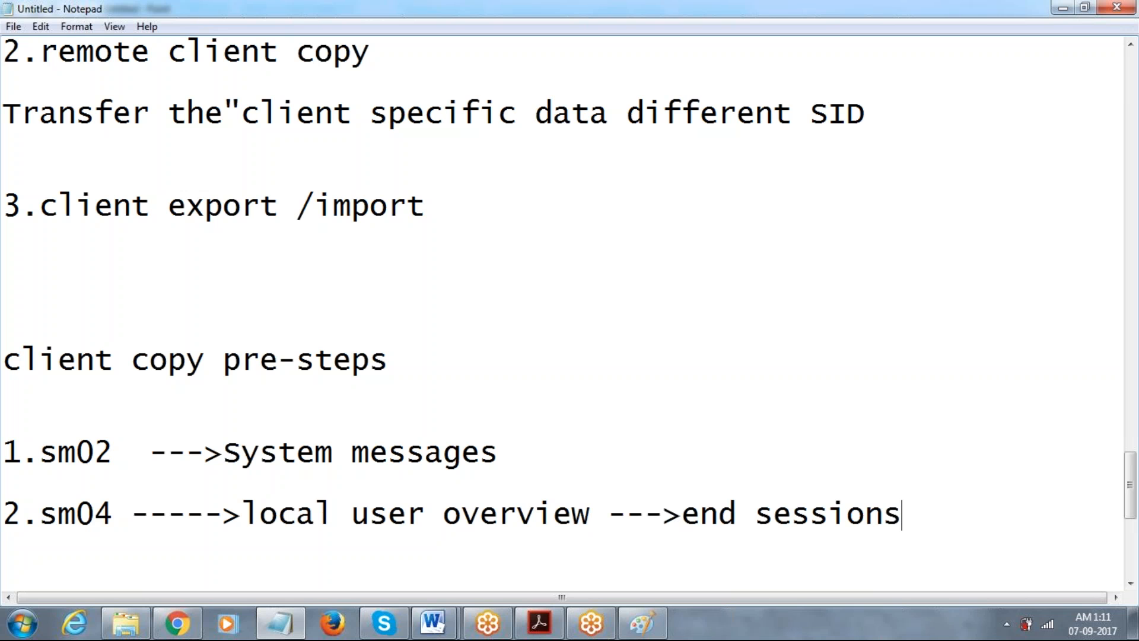
pyautogui.press('Return')
pyautogui.press('Return')
pyautogui.write('3.')
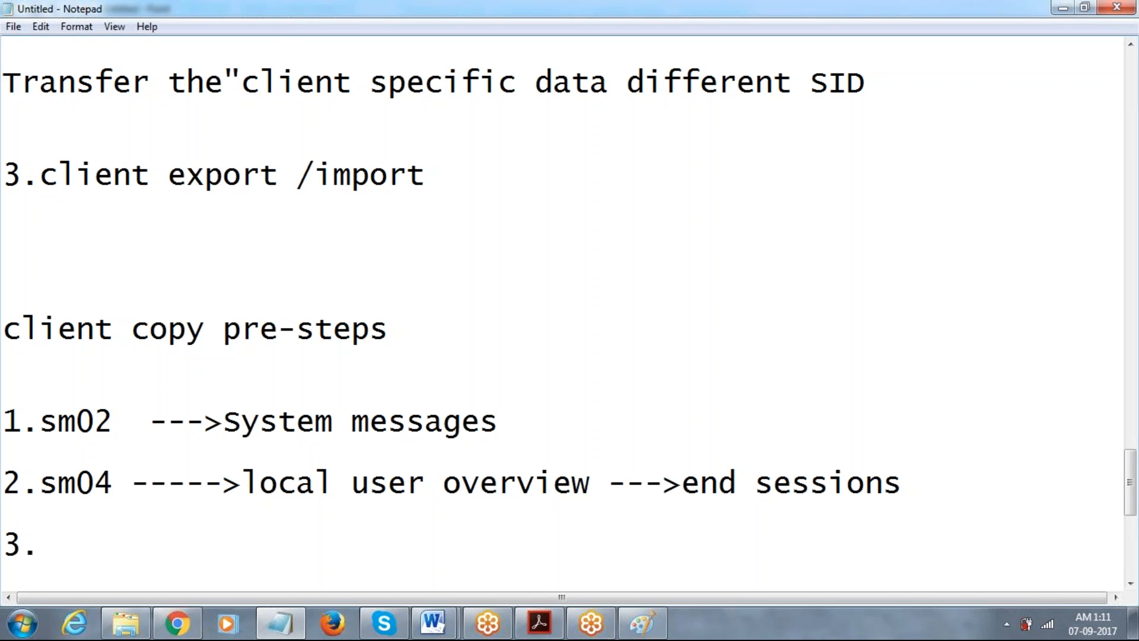
# Write item 3 as 'su10/EWZ5 --->to lock all user at time' and start a new line.
pyautogui.write('su10')
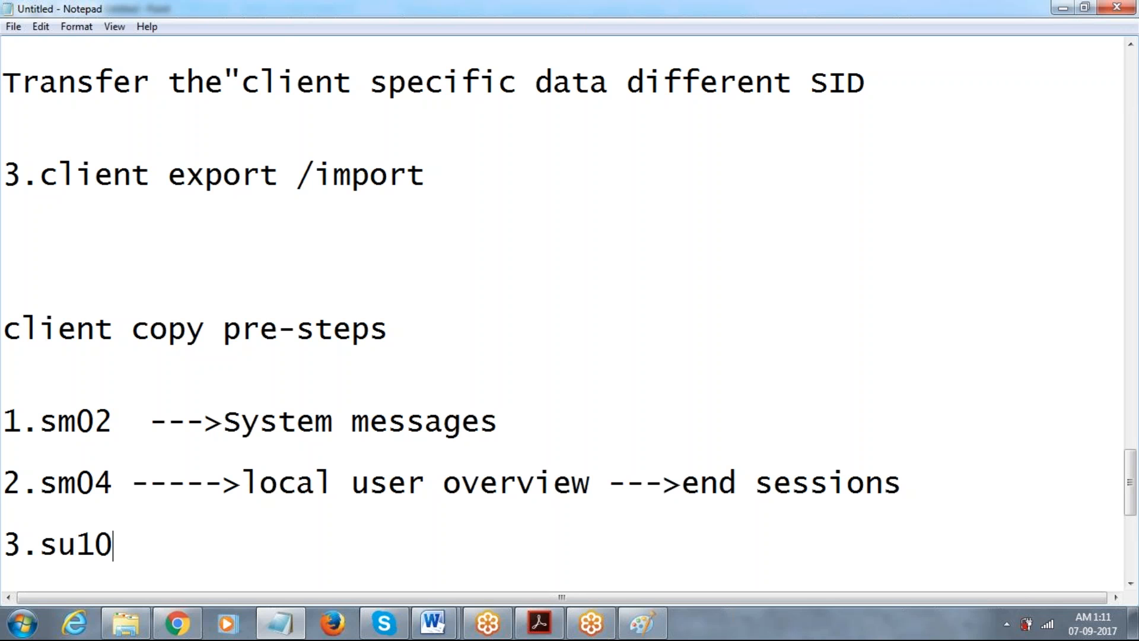
pyautogui.write('/EWZ5 ')
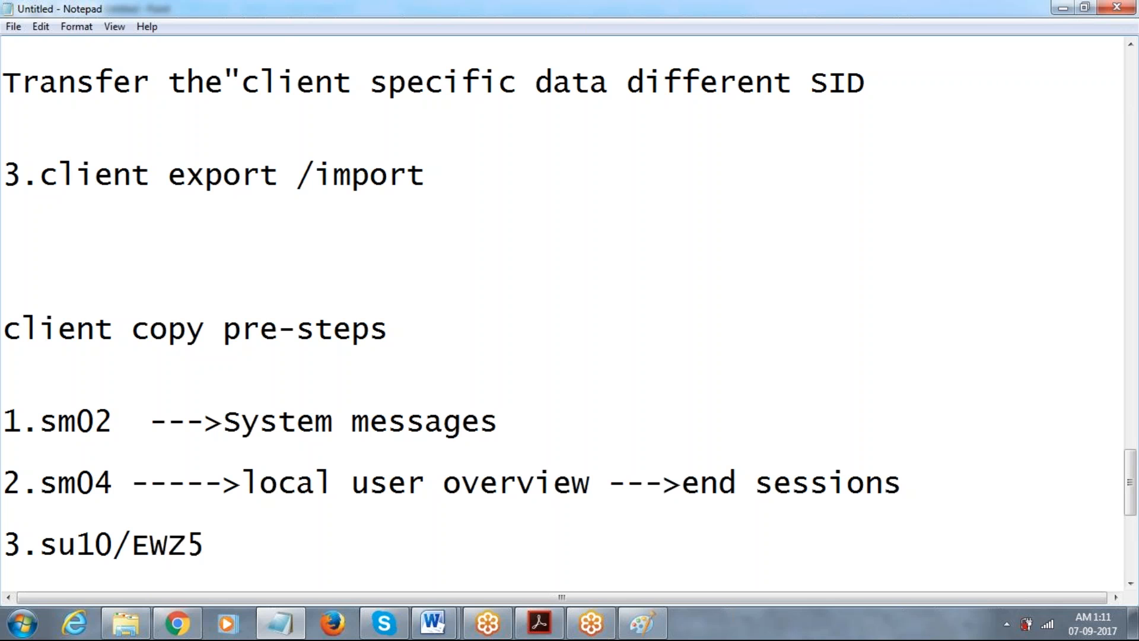
pyautogui.write('--->to l')
pyautogui.press('BackSpace')
pyautogui.write('lock all us')
pyautogui.write('er at time')
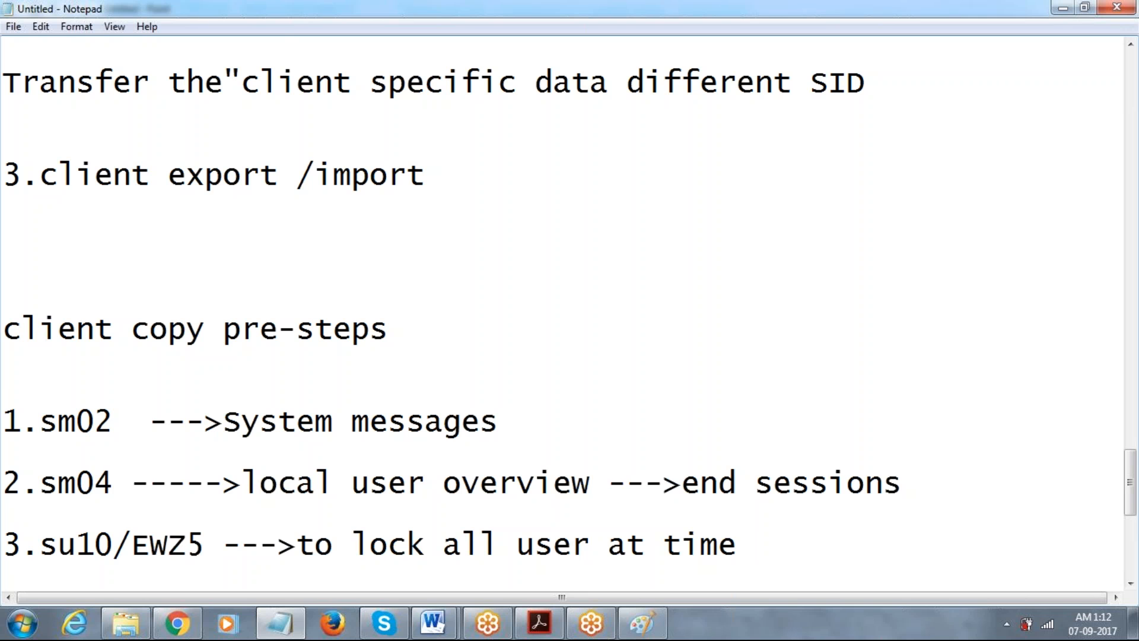
pyautogui.press('Return')
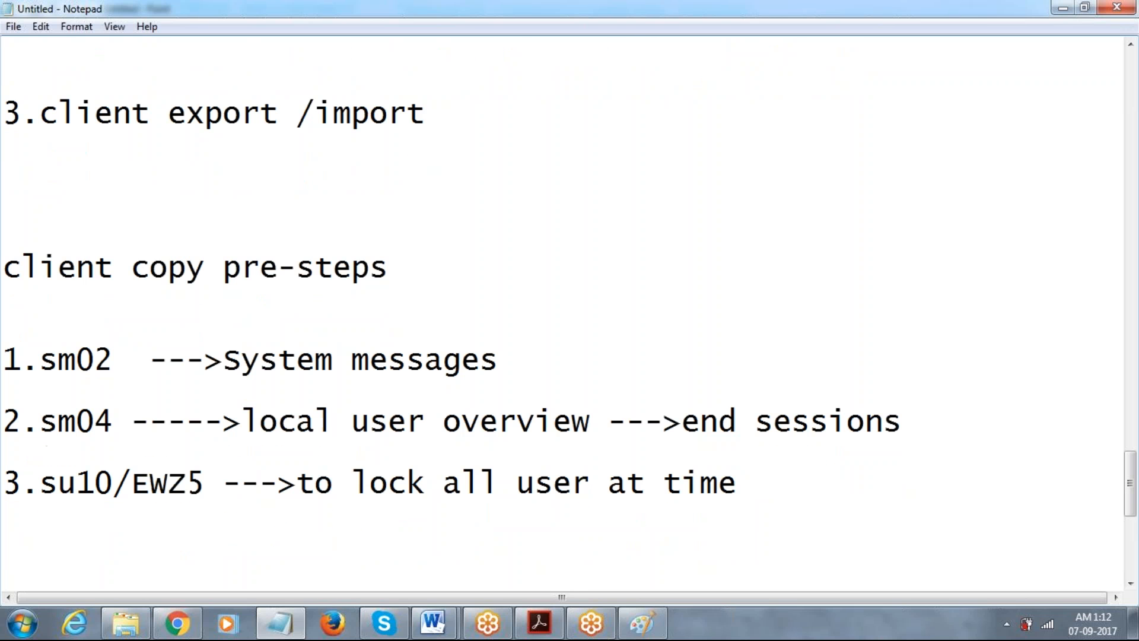
# Begin item '4.' below item 3, briefly highlighting the three listed pre-steps.
pyautogui.write('4.')
pyautogui.moveTo(757, 482); pyautogui.dragTo(146, 339)
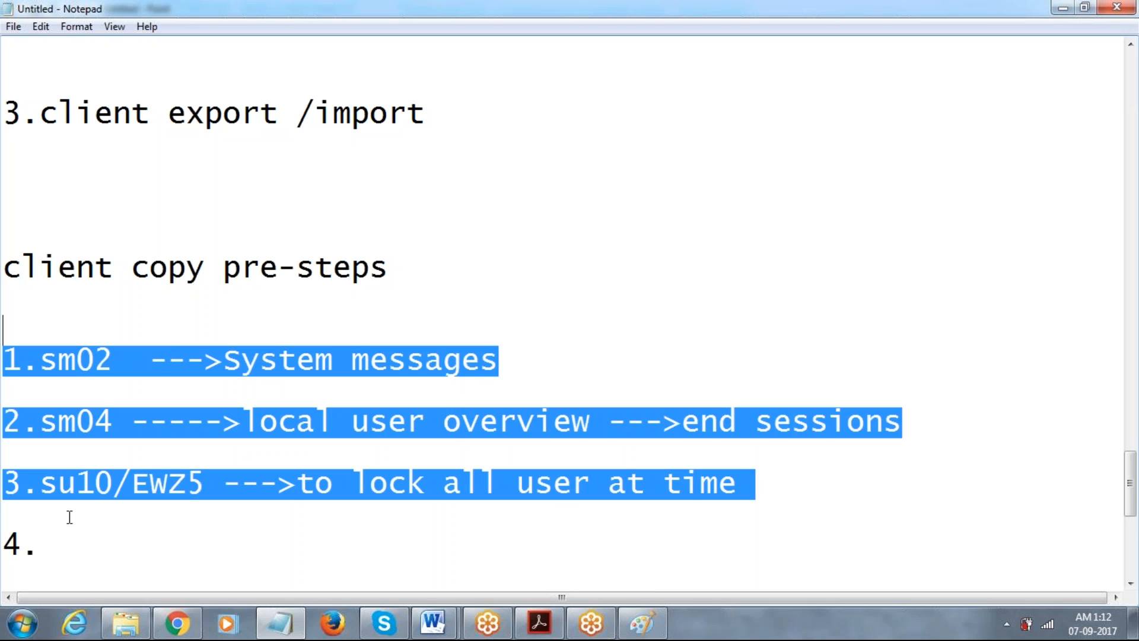
pyautogui.click(67, 539)
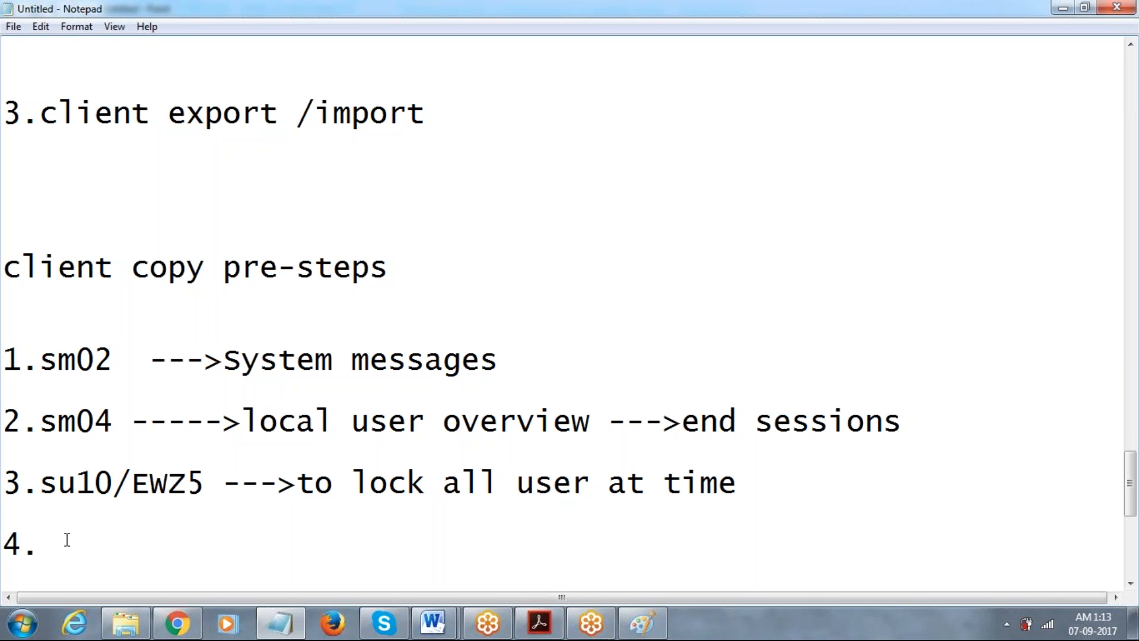
# Write item 4 as 'se38 --->BTCTRNS1 --->F8 (Suspend over all background jobs)'.
pyautogui.write('se38 --->')
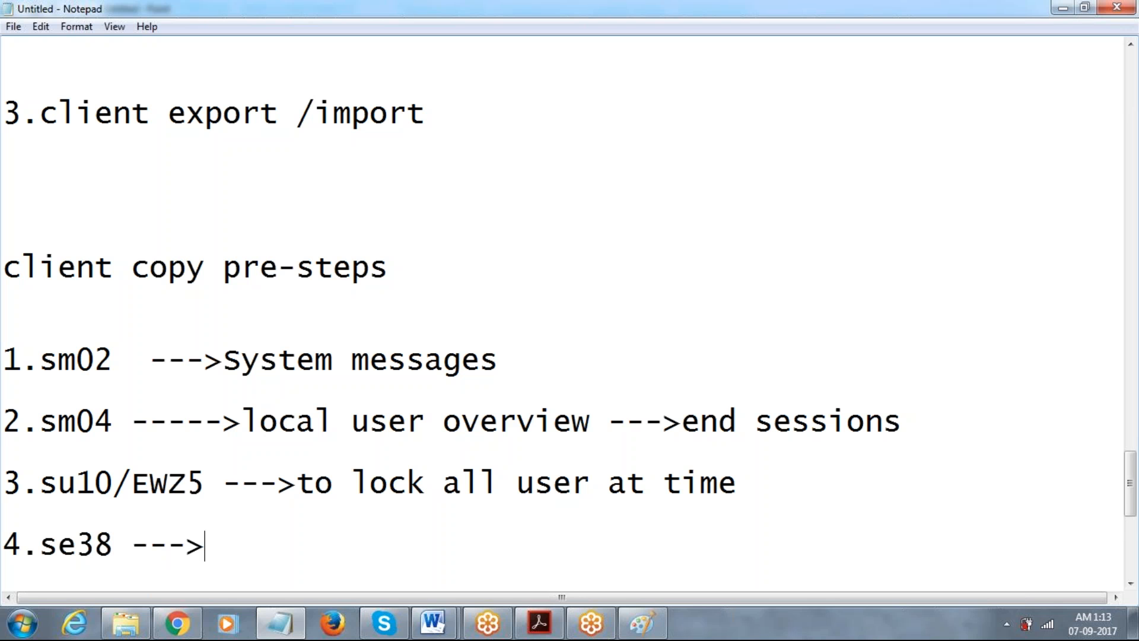
pyautogui.write('BTC')
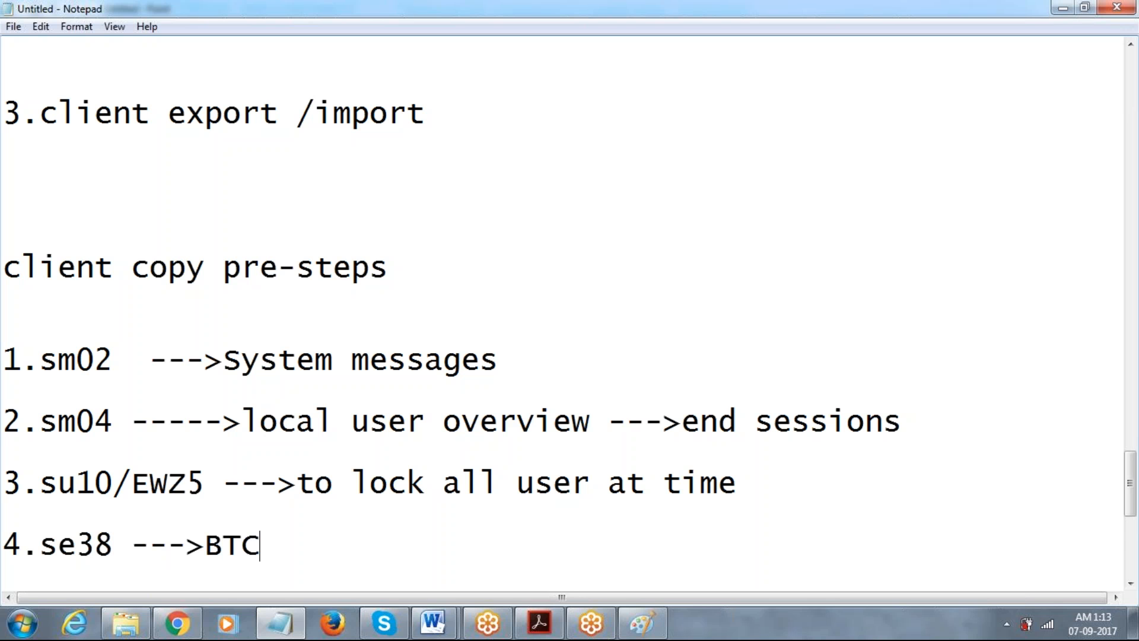
pyautogui.write('TRNS')
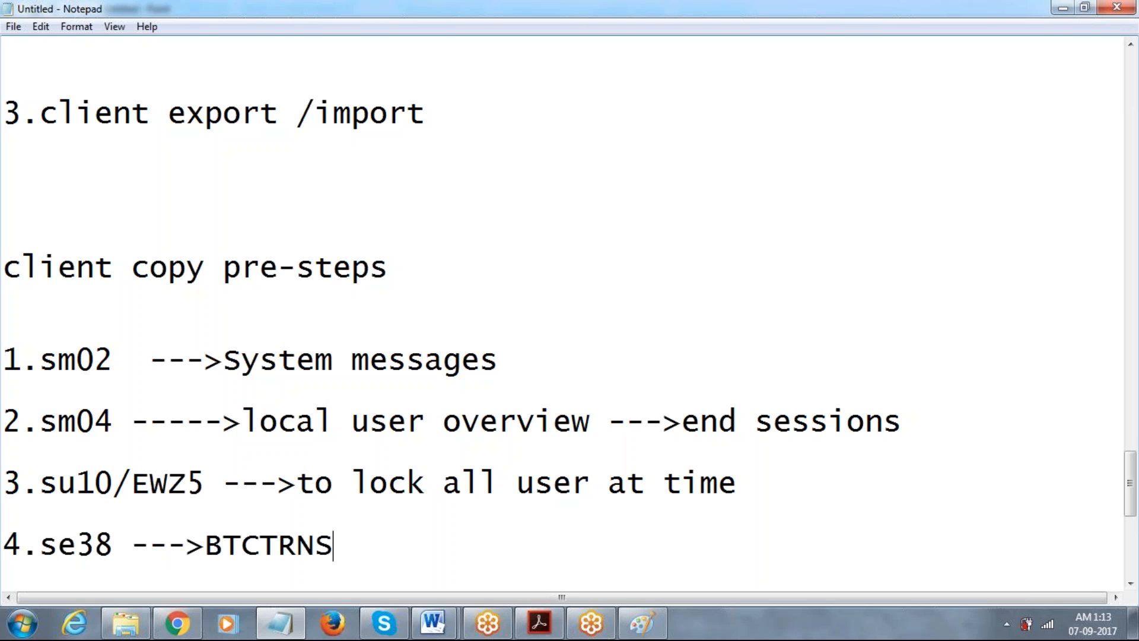
pyautogui.write('1 --->f8')
pyautogui.press('BackSpace')
pyautogui.press('BackSpace')
pyautogui.write('F8 ')
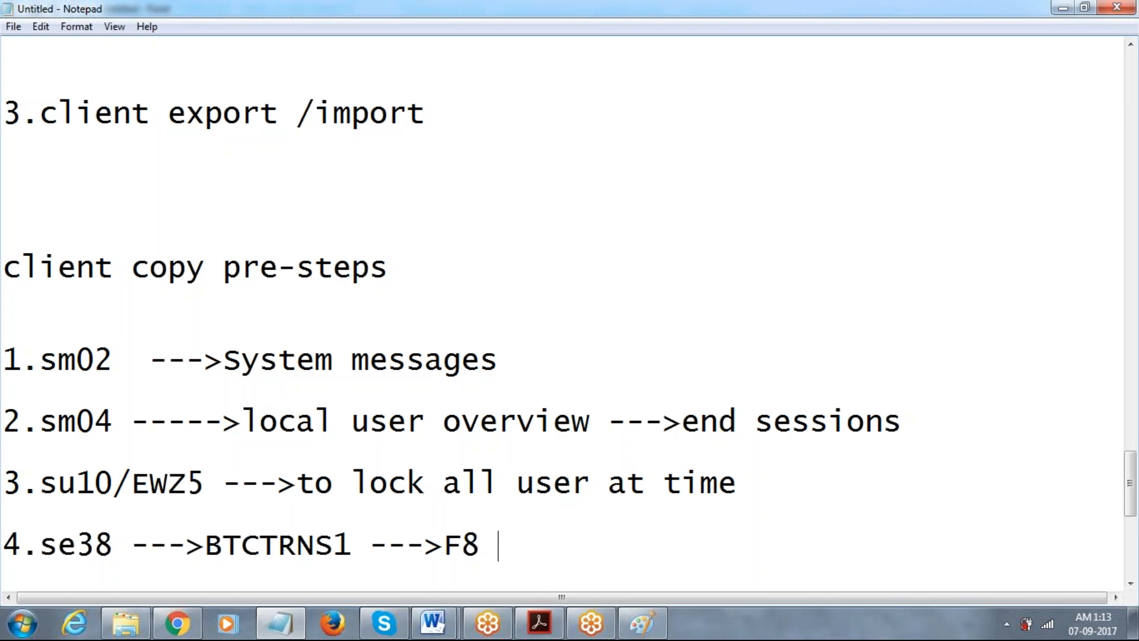
pyautogui.write('(Sus')
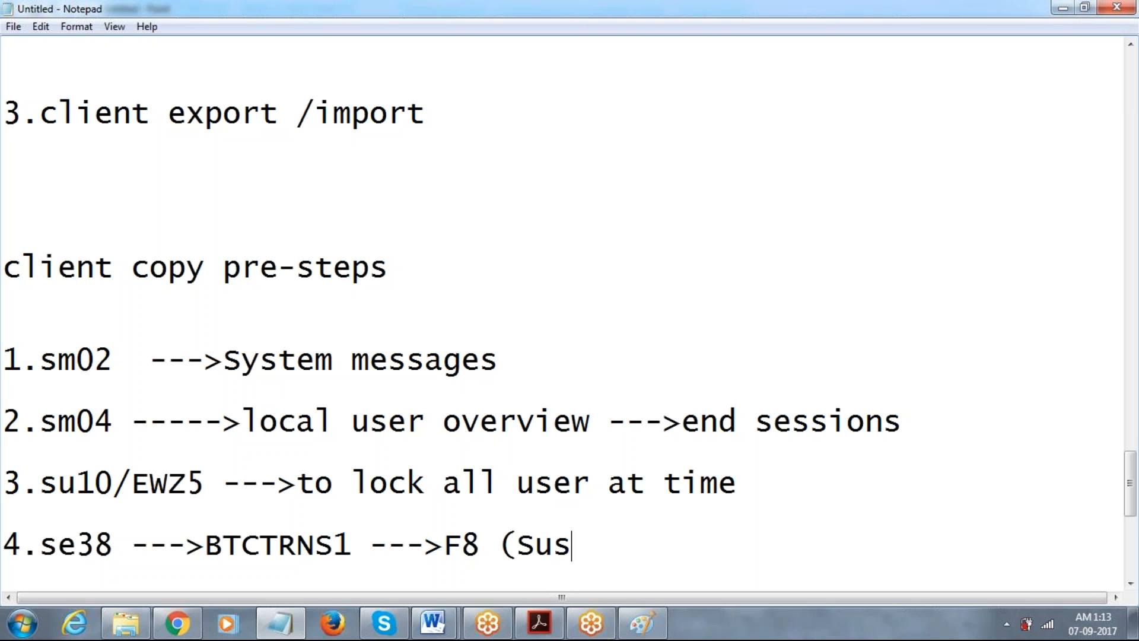
pyautogui.write('pend')
pyautogui.write(' over a')
pyautogui.press('BackSpace')
pyautogui.write('over all bakc')
pyautogui.press('BackSpace')
pyautogui.press('BackSpace')
pyautogui.write('ckground job)')
pyautogui.press('BackSpace')
pyautogui.write('s)')
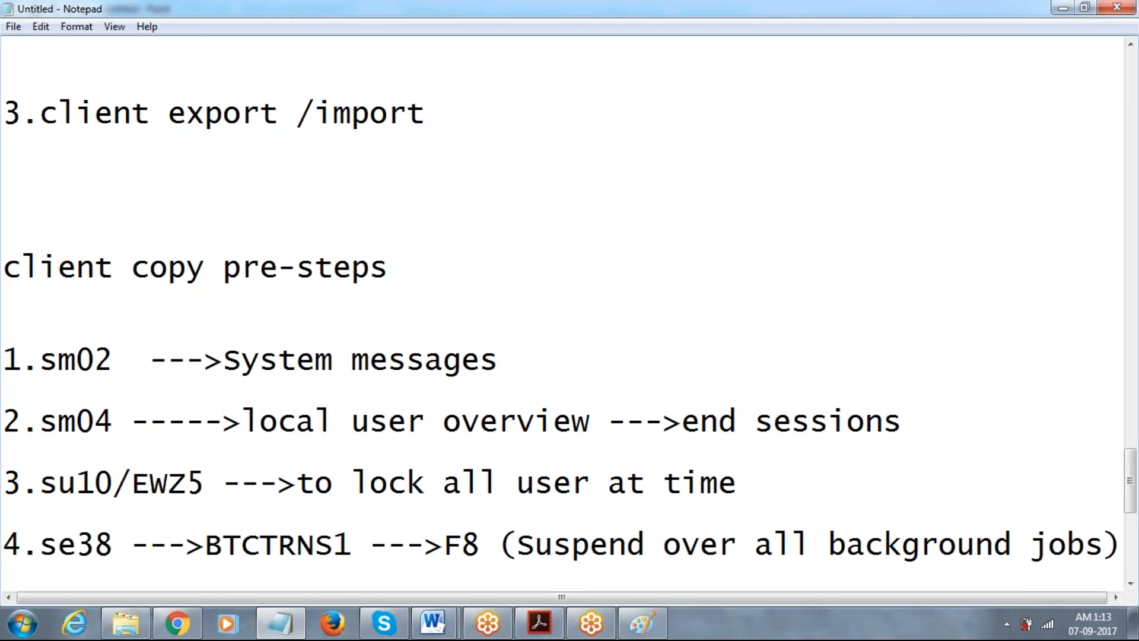
# Add blank lines beneath item 4, then bring up the file browser window.
pyautogui.press('Return')
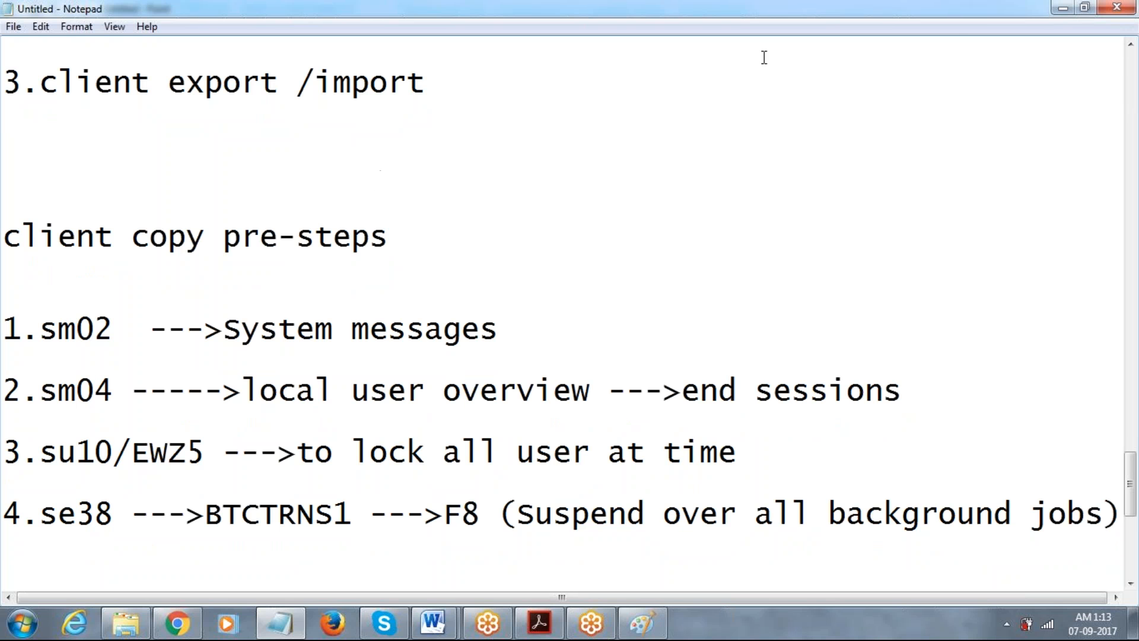
pyautogui.click(1109, 30)
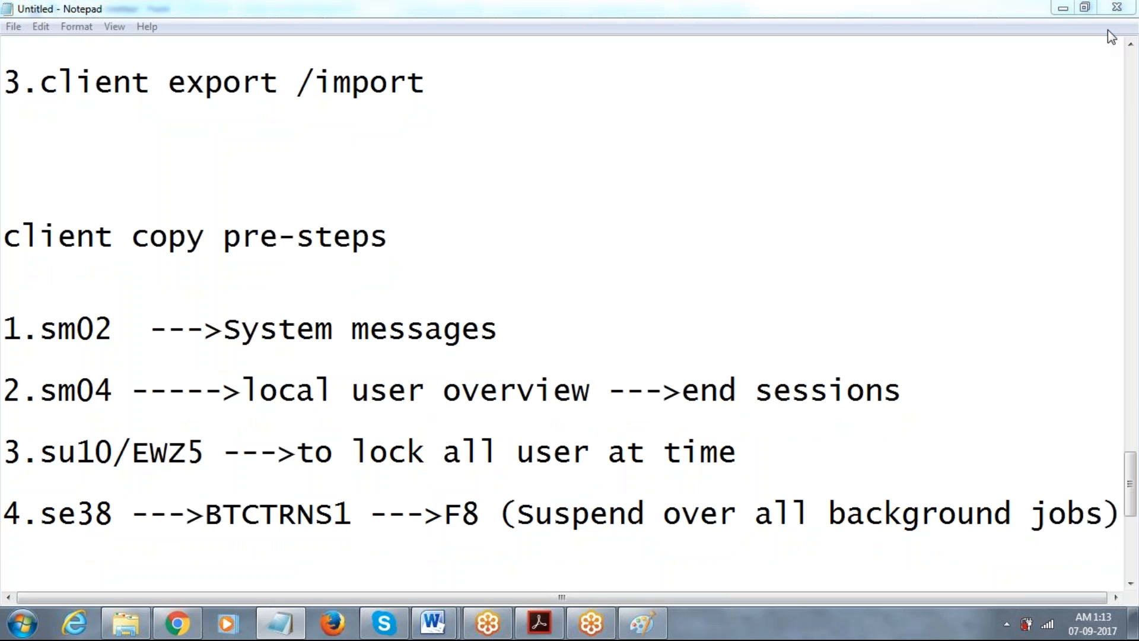
pyautogui.click(1109, 31)
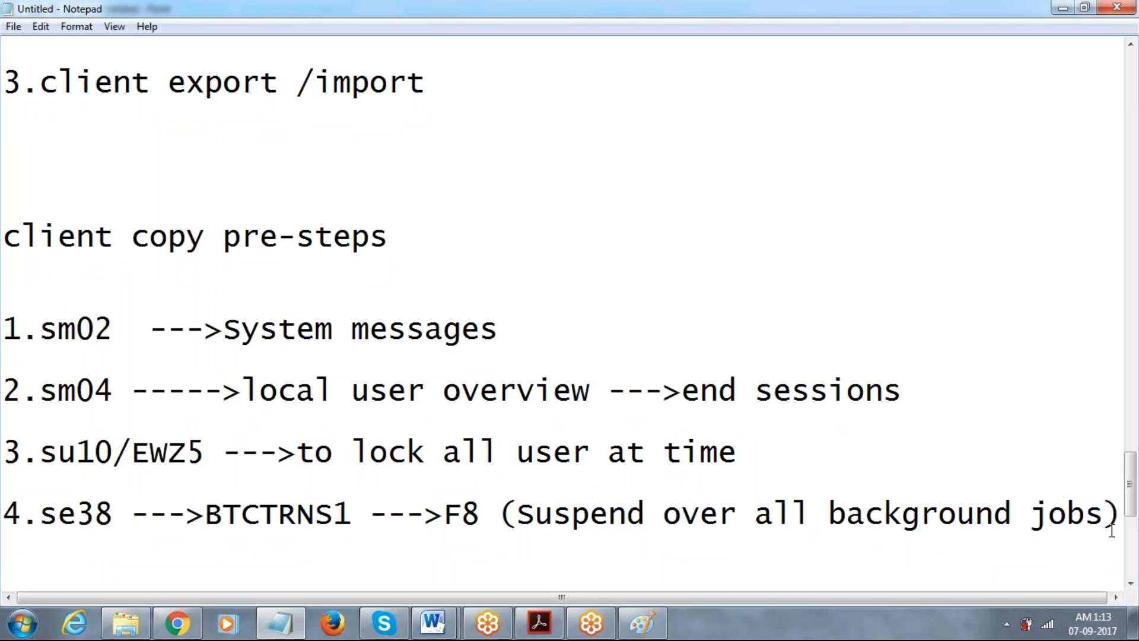
pyautogui.press('Return')
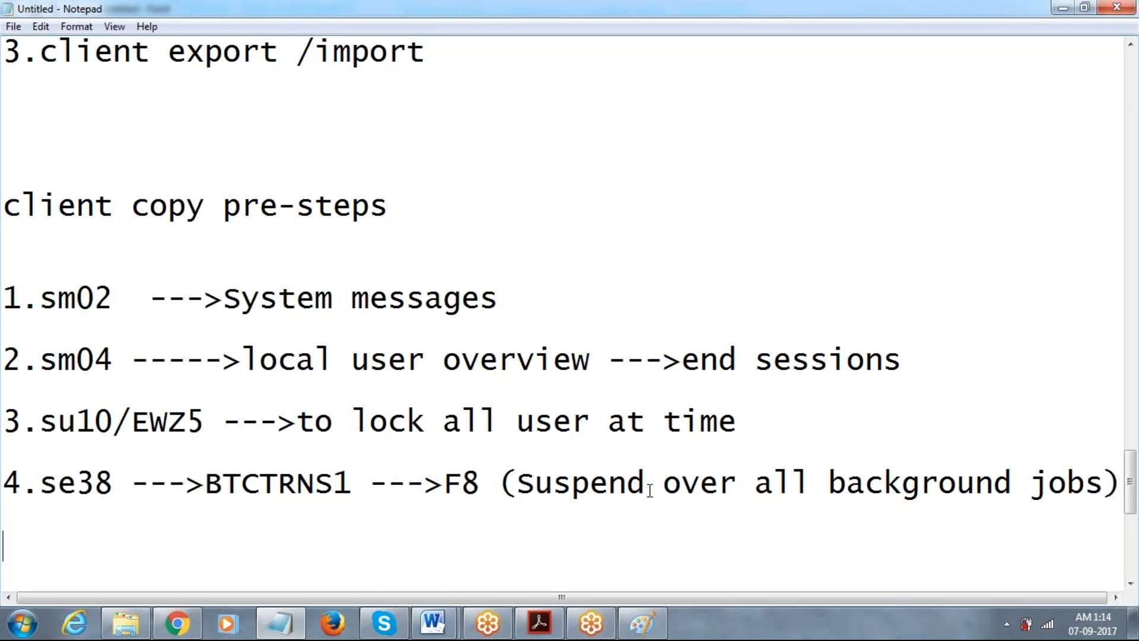
pyautogui.click(126, 623)
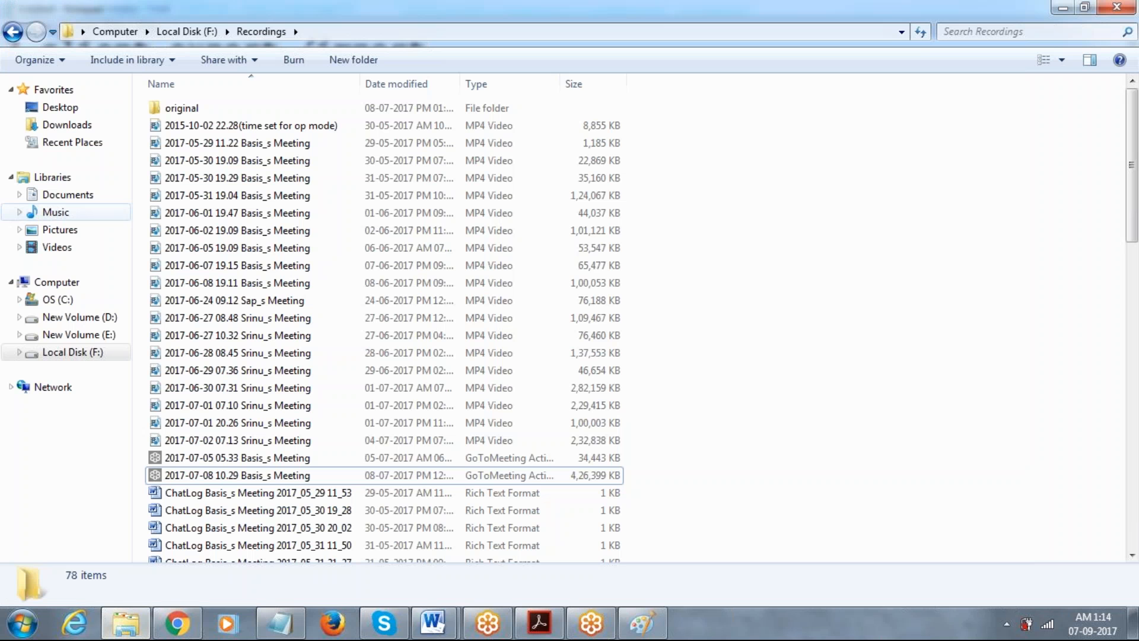
# Browse the D: drive into SRISAP-SOFT and its D_Drive folder.
pyautogui.click(88, 336)
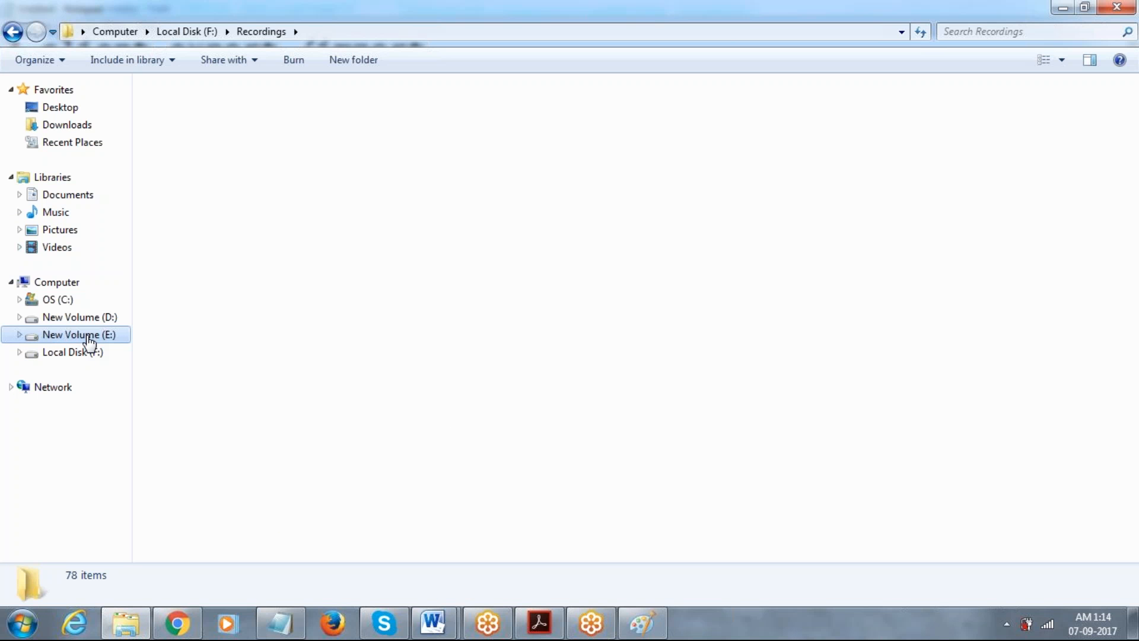
pyautogui.click(58, 319)
pyautogui.doubleClick(897, 125)
pyautogui.doubleClick(282, 114)
pyautogui.press('BackSpace')
pyautogui.press('Down')
pyautogui.press('Return')
# Go through PCL Basis doc into Prism Acivities and open the Prism_SolutionManager_SupportPacksForSP17 workbook.
pyautogui.press('Down')
pyautogui.press('Down')
pyautogui.press('Down')
pyautogui.press('Up')
pyautogui.press('Up')
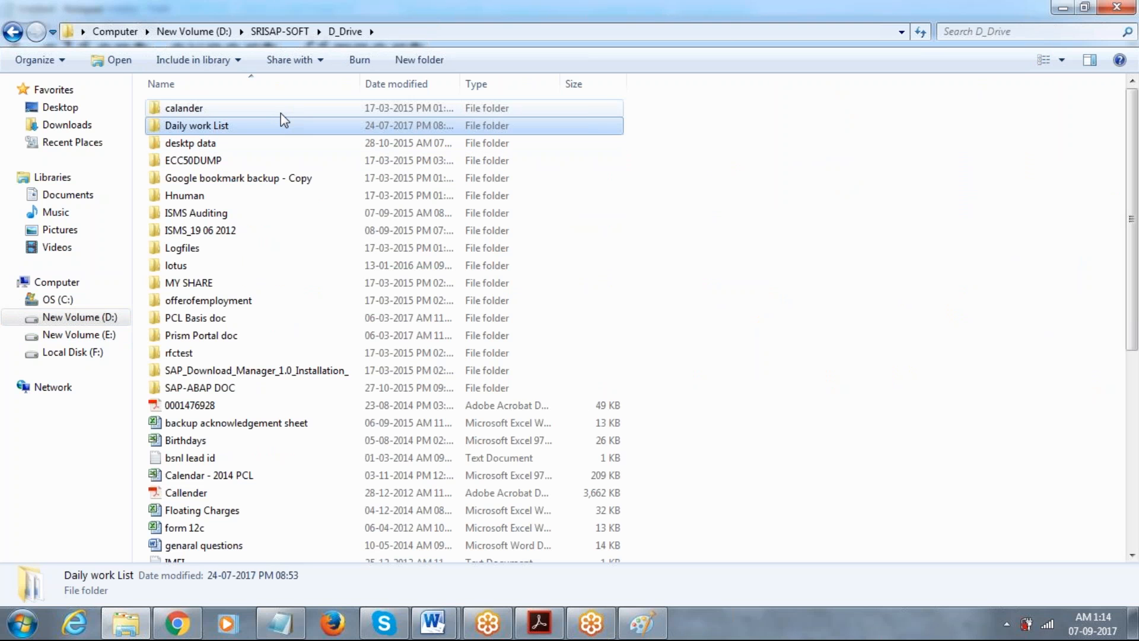
pyautogui.press('Down')
pyautogui.press('Up')
pyautogui.press('Down')
pyautogui.press('Down')
pyautogui.press('Down')
pyautogui.press('Down')
pyautogui.press('Down')
pyautogui.press('Down')
pyautogui.press('Down')
pyautogui.press('Down')
pyautogui.press('Down')
pyautogui.press('Down')
pyautogui.press('Down')
pyautogui.press('Return')
pyautogui.press('Down')
pyautogui.press('Down')
pyautogui.press('Down')
pyautogui.press('Down')
pyautogui.press('Down')
pyautogui.press('Up')
pyautogui.press('Up')
pyautogui.press('Up')
pyautogui.press('Up')
pyautogui.press('Up')
pyautogui.press('Down')
pyautogui.press('Down')
pyautogui.press('Down')
pyautogui.press('Down')
pyautogui.press('Down')
pyautogui.press('Down')
pyautogui.press('Down')
pyautogui.press('Down')
pyautogui.press('Down')
pyautogui.press('Down')
pyautogui.press('Down')
pyautogui.press('Return')
pyautogui.press('Down')
pyautogui.press('Down')
pyautogui.press('Down')
pyautogui.press('Down')
pyautogui.press('Down')
pyautogui.press('Down')
pyautogui.press('Down')
pyautogui.press('Down')
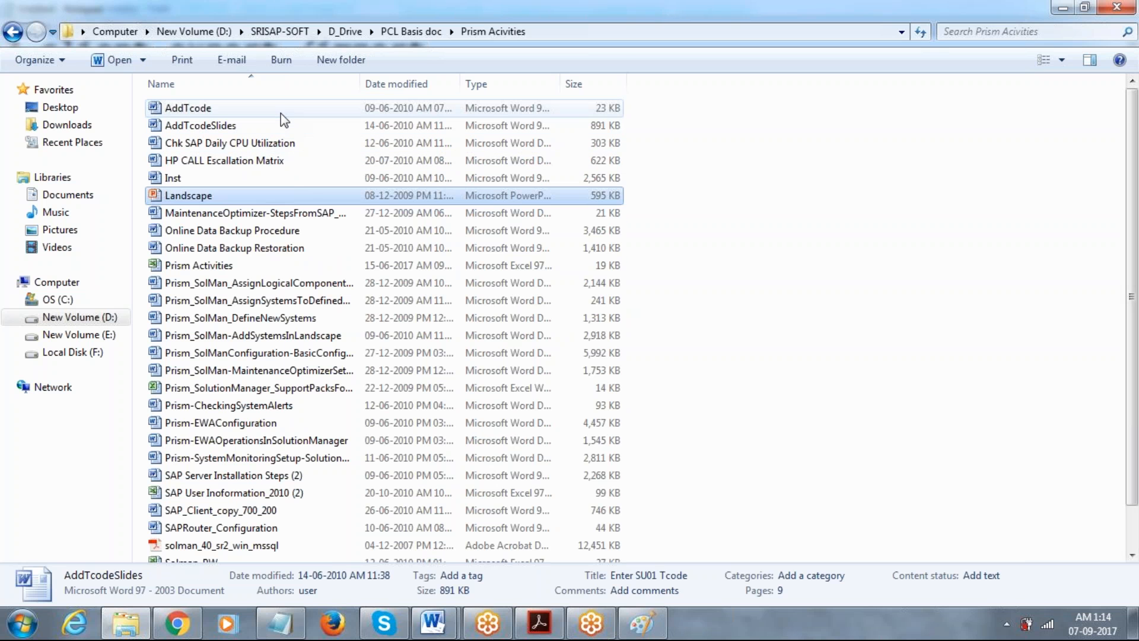
pyautogui.press('Down')
pyautogui.press('Down')
pyautogui.press('Down')
pyautogui.press('Down')
pyautogui.press('Down')
pyautogui.press('Down')
pyautogui.press('Down')
pyautogui.press('Down')
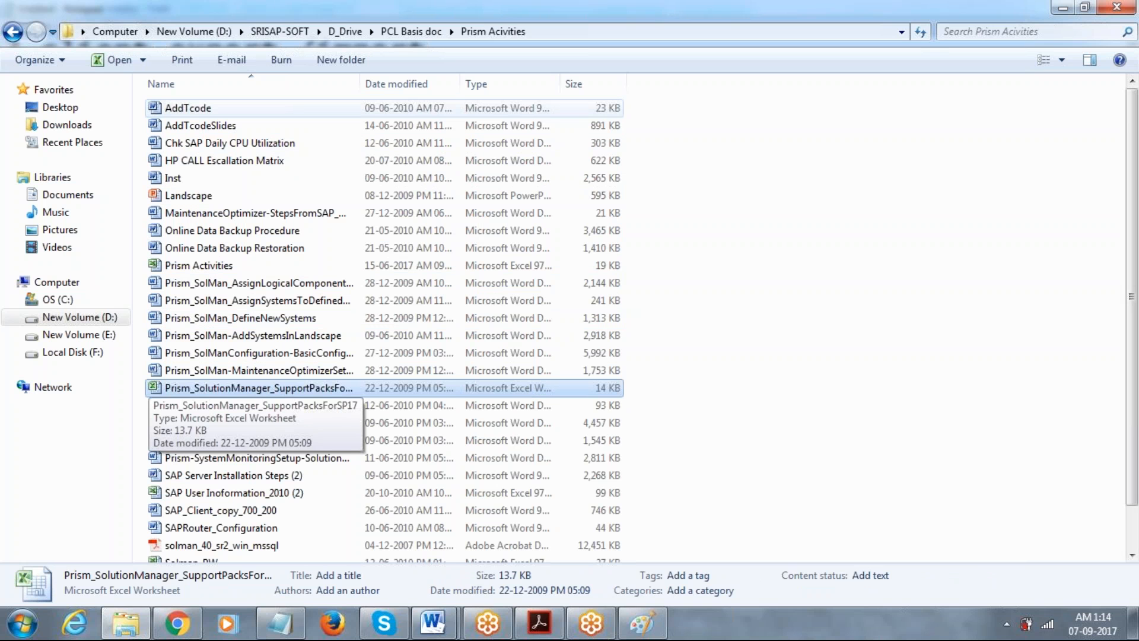
pyautogui.press('Return')
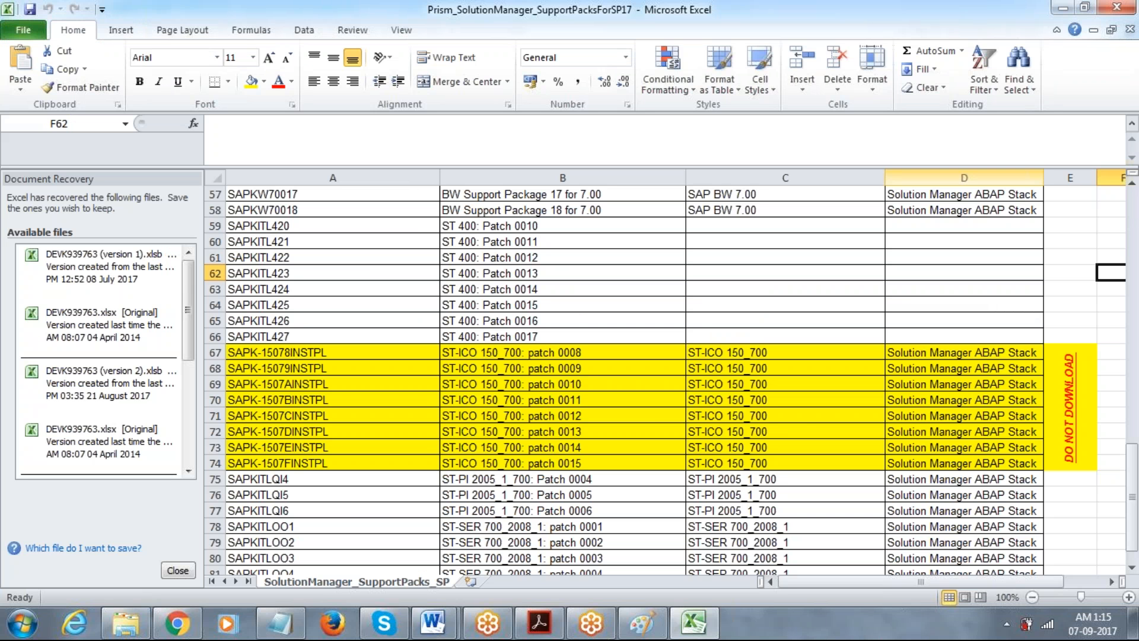
# Close the support-pack workbook, keeping the recovered files to view later.
pyautogui.click(1119, 7)
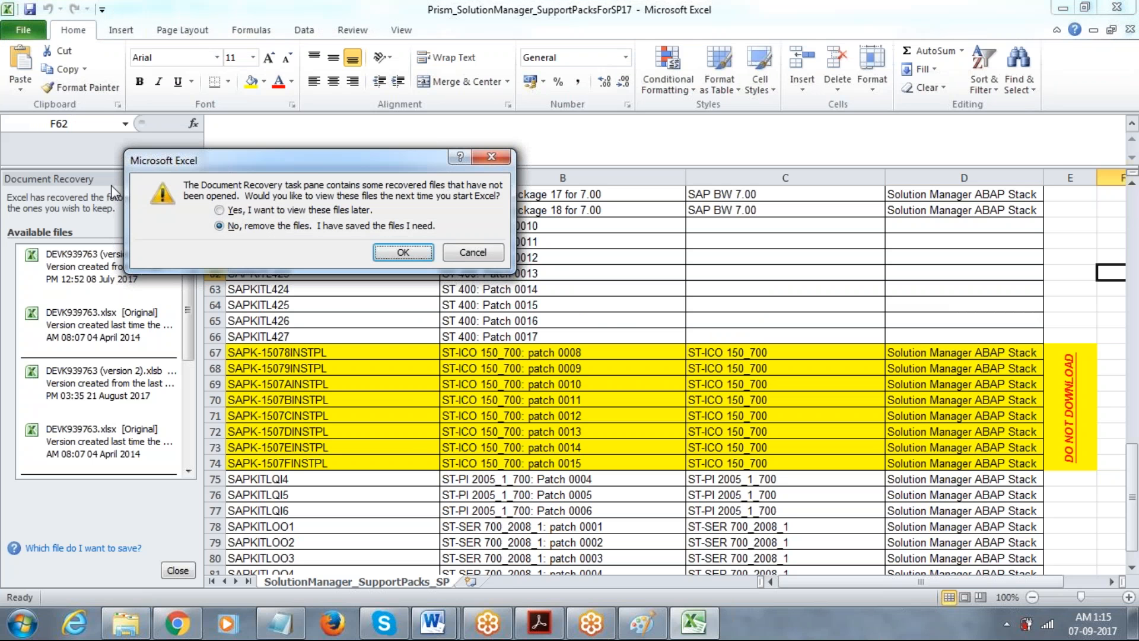
pyautogui.click(220, 210)
pyautogui.click(399, 254)
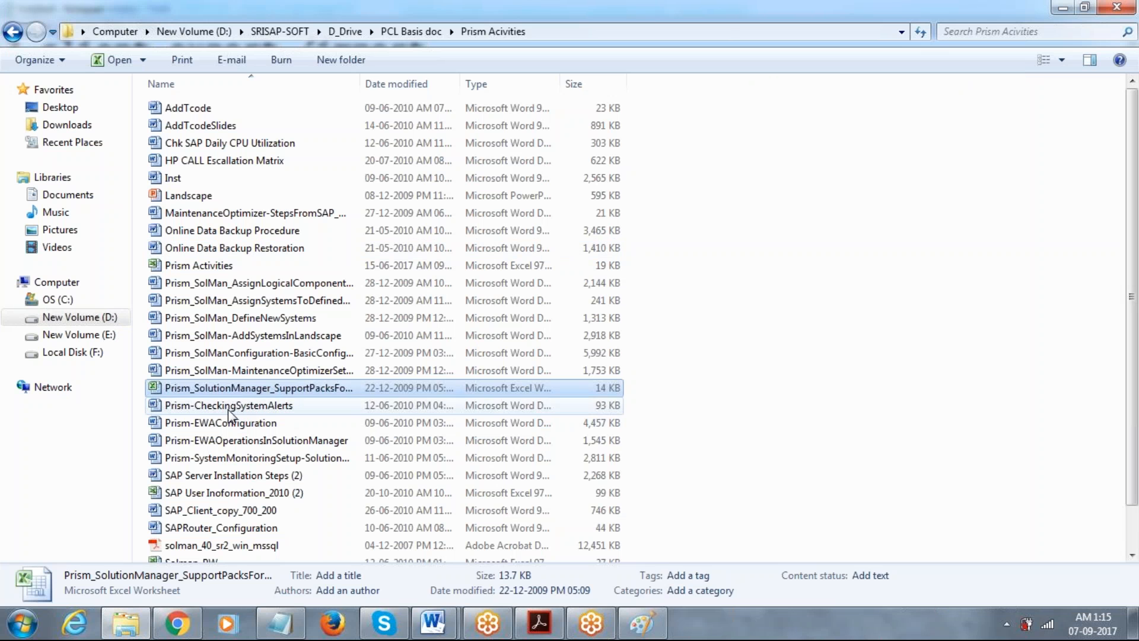
# Open the Prism Activities workbook, keep the recovered files, and close it.
pyautogui.click(229, 408)
pyautogui.press('Up')
pyautogui.press('Up')
pyautogui.press('Up')
pyautogui.press('Up')
pyautogui.press('Up')
pyautogui.press('Up')
pyautogui.press('Up')
pyautogui.press('Up')
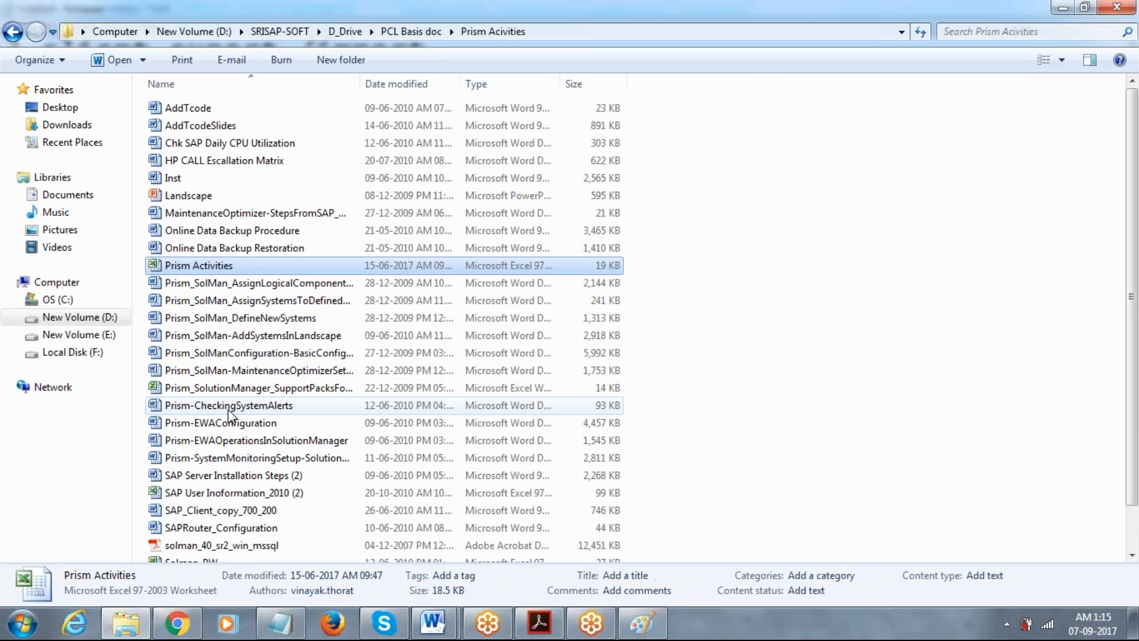
pyautogui.press('Return')
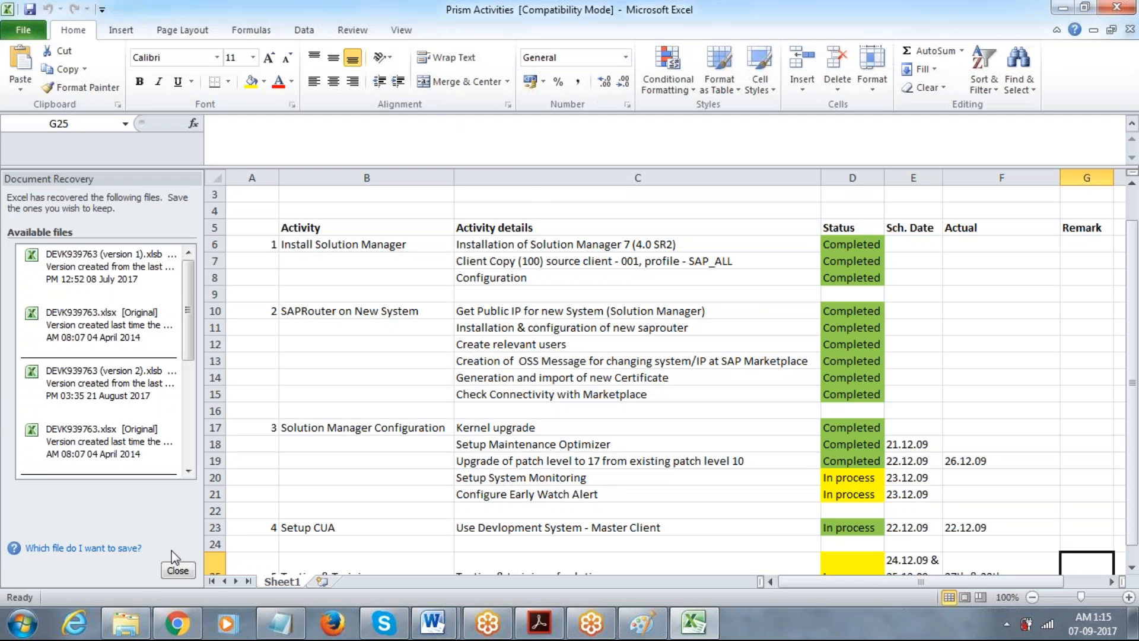
pyautogui.click(181, 570)
pyautogui.click(228, 209)
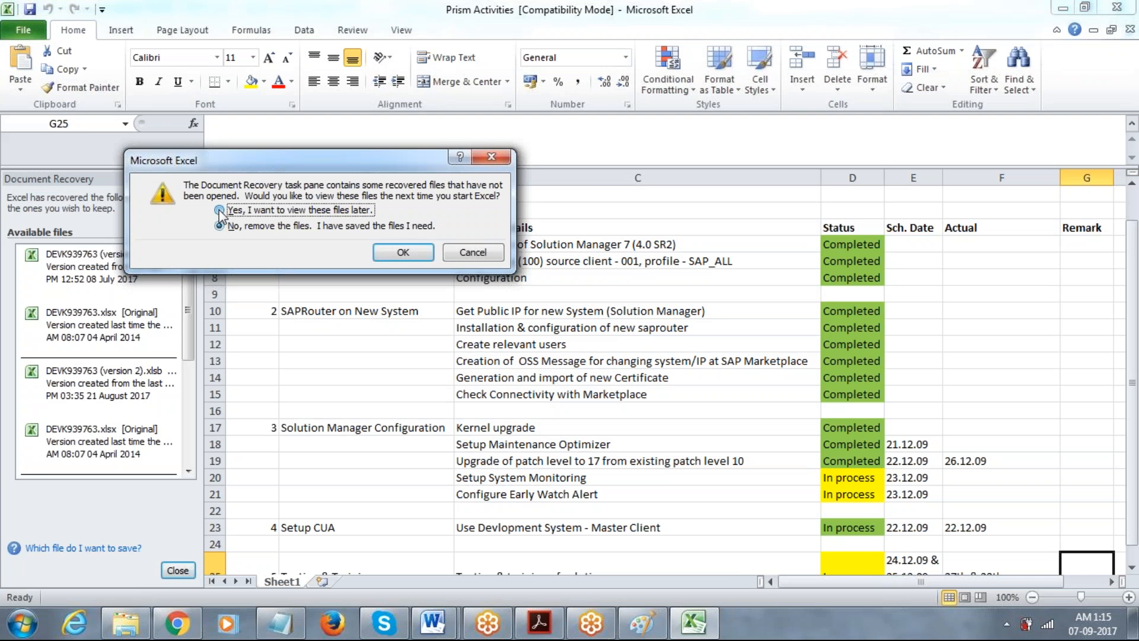
pyautogui.click(408, 254)
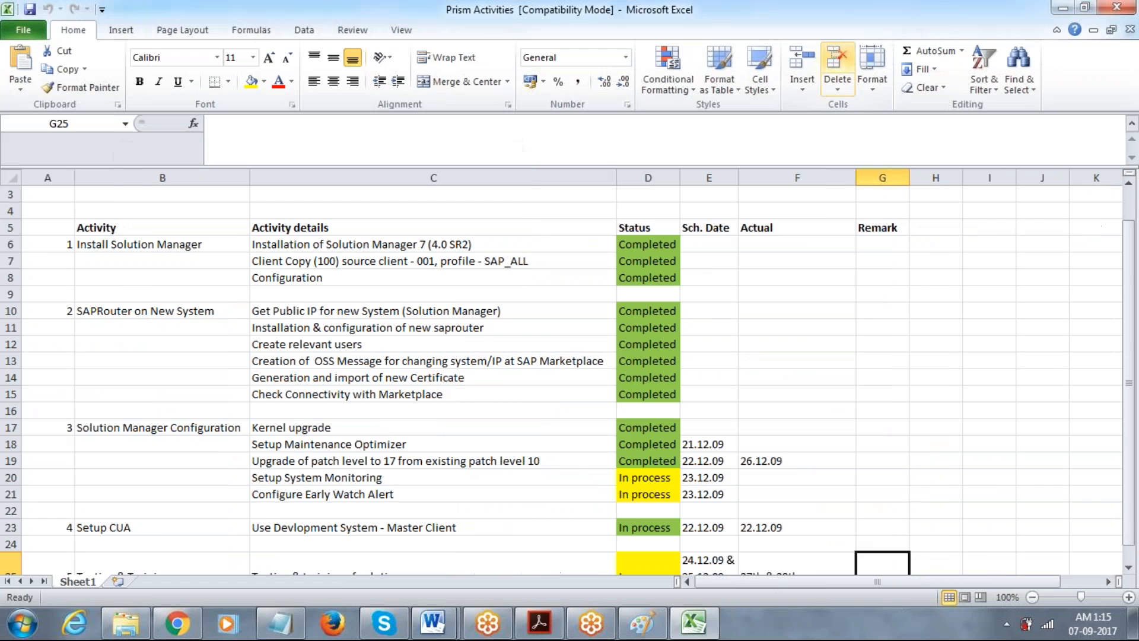
pyautogui.click(1117, 7)
# Open the Solman_PW workbook, then close Excel while keeping the recovered files.
pyautogui.click(290, 373)
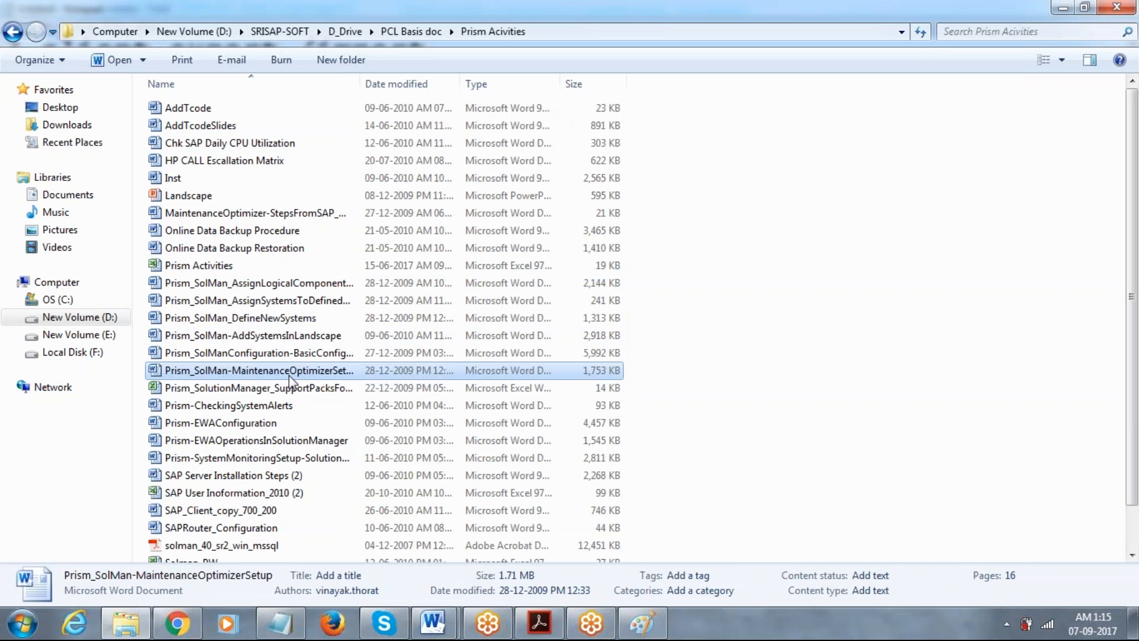
pyautogui.press('Down')
pyautogui.press('Down')
pyautogui.press('Down')
pyautogui.press('Down')
pyautogui.press('Down')
pyautogui.press('Down')
pyautogui.press('Down')
pyautogui.press('Down')
pyautogui.press('Down')
pyautogui.press('Down')
pyautogui.press('Down')
pyautogui.press('Down')
pyautogui.press('Down')
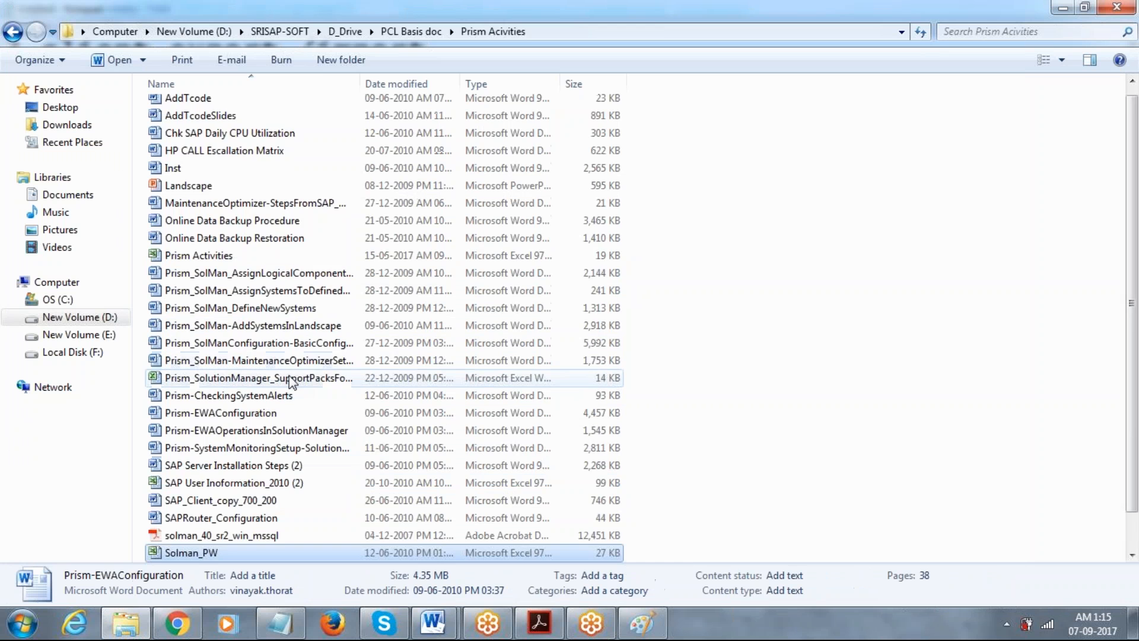
pyautogui.press('Up')
pyautogui.press('Up')
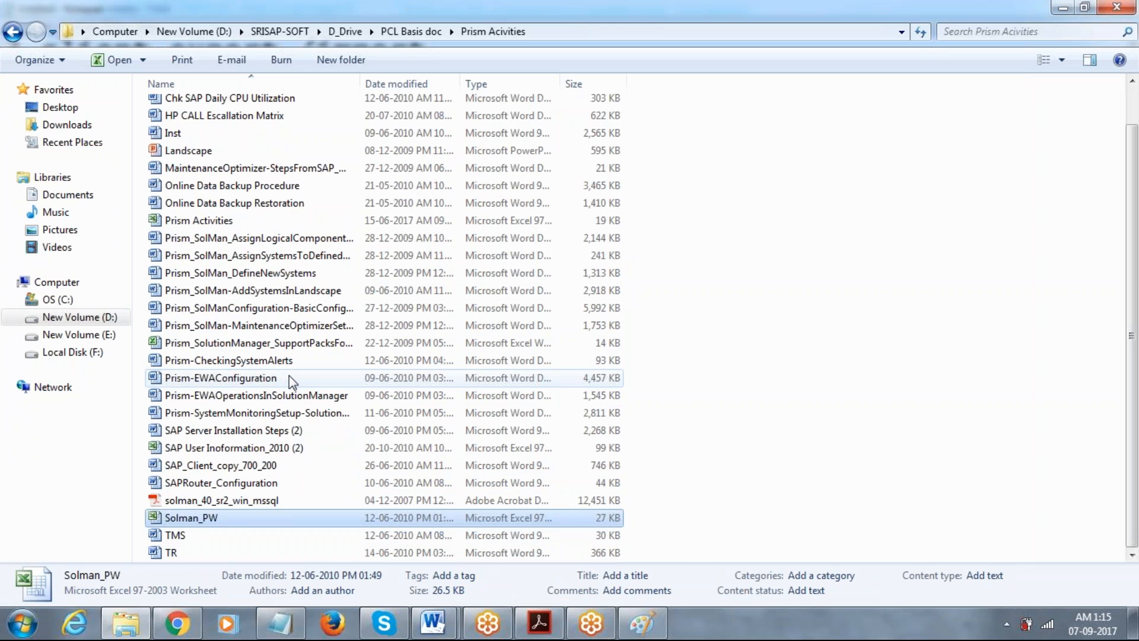
pyautogui.press('Return')
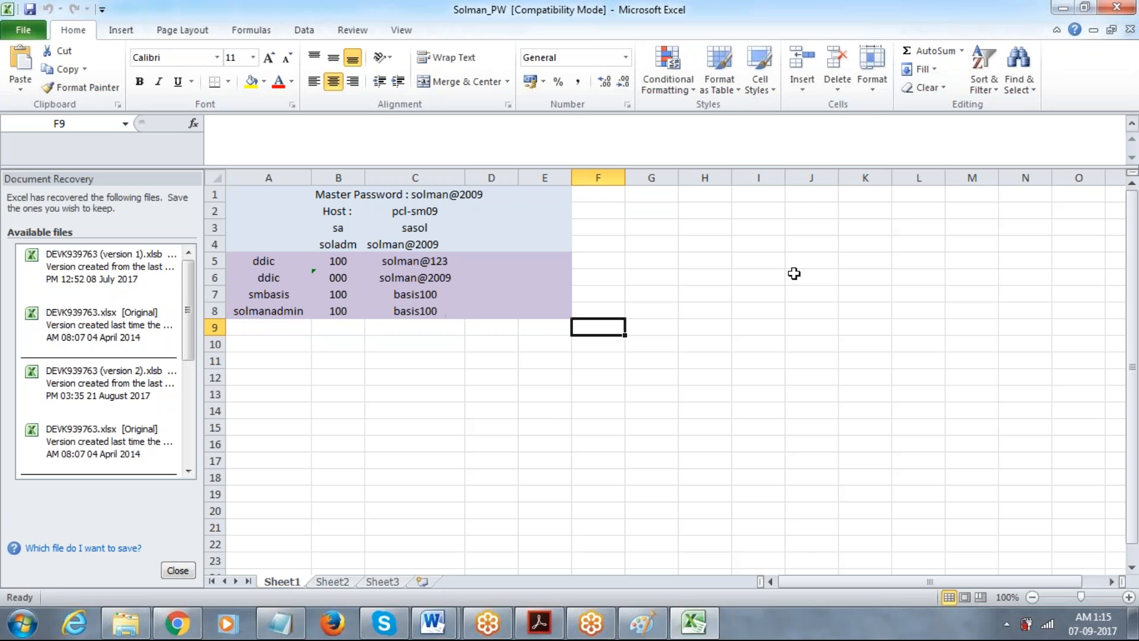
pyautogui.click(1117, 7)
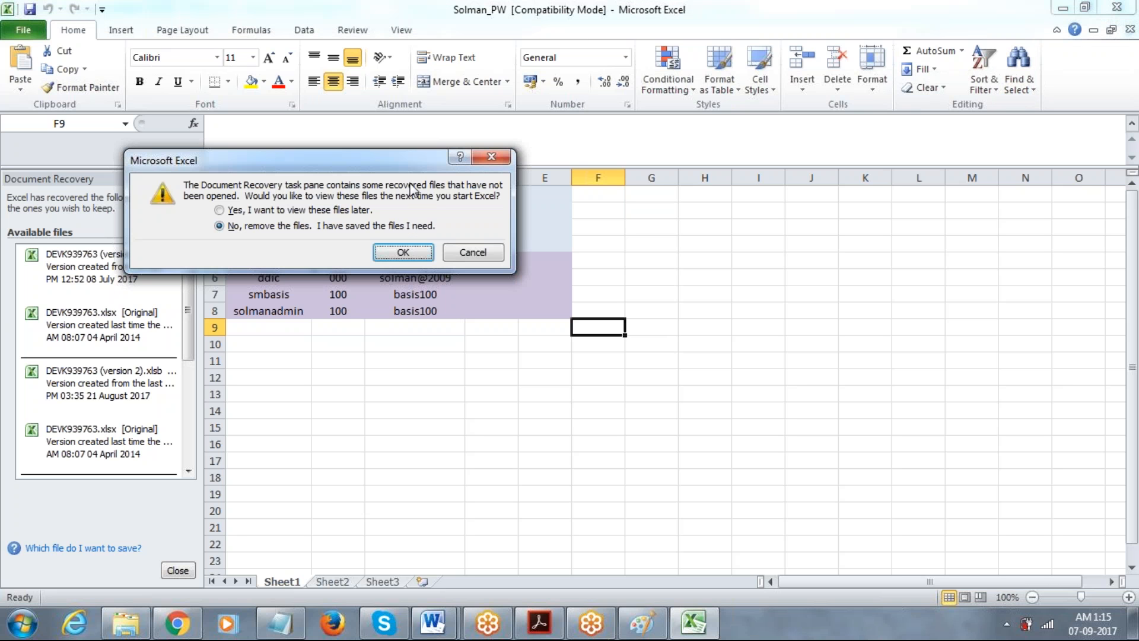
pyautogui.click(232, 210)
pyautogui.click(402, 254)
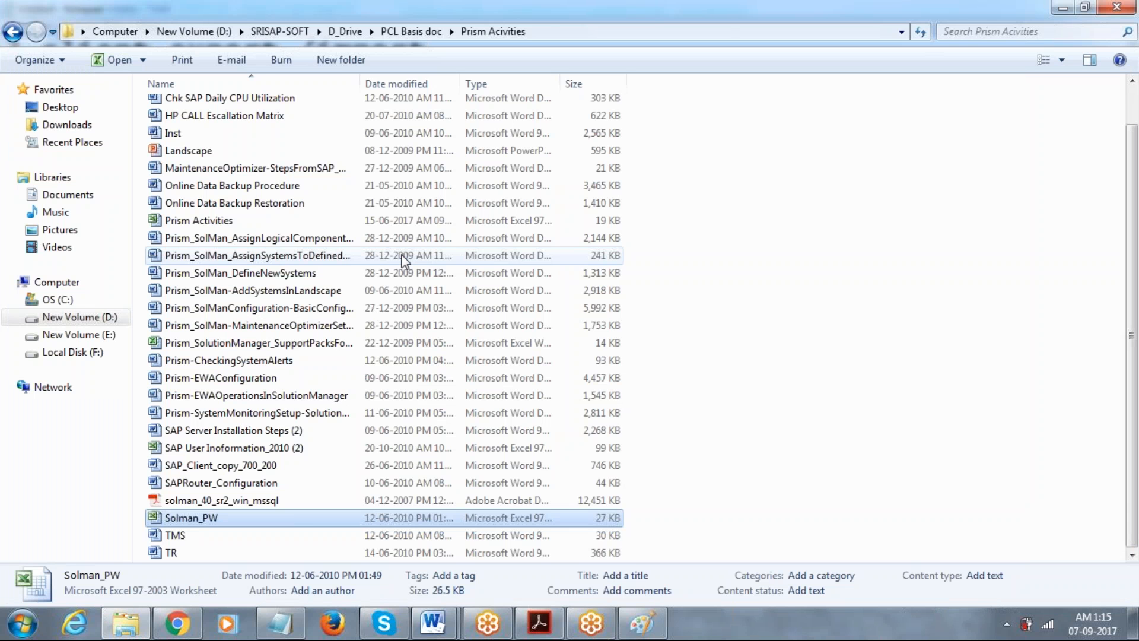
# Browse back through the PCL Basis doc folders, looking briefly inside Prism Portal doc.
pyautogui.press('Down')
pyautogui.press('Down')
pyautogui.press('Up')
pyautogui.press('Up')
pyautogui.press('Up')
pyautogui.press('Up')
pyautogui.press('Up')
pyautogui.press('Up')
pyautogui.press('Up')
pyautogui.press('Up')
pyautogui.press('Up')
pyautogui.press('Up')
pyautogui.press('Up')
pyautogui.press('Up')
pyautogui.press('Up')
pyautogui.press('Up')
pyautogui.press('Up')
pyautogui.press('Up')
pyautogui.press('Up')
pyautogui.press('Up')
pyautogui.press('Up')
pyautogui.press('Up')
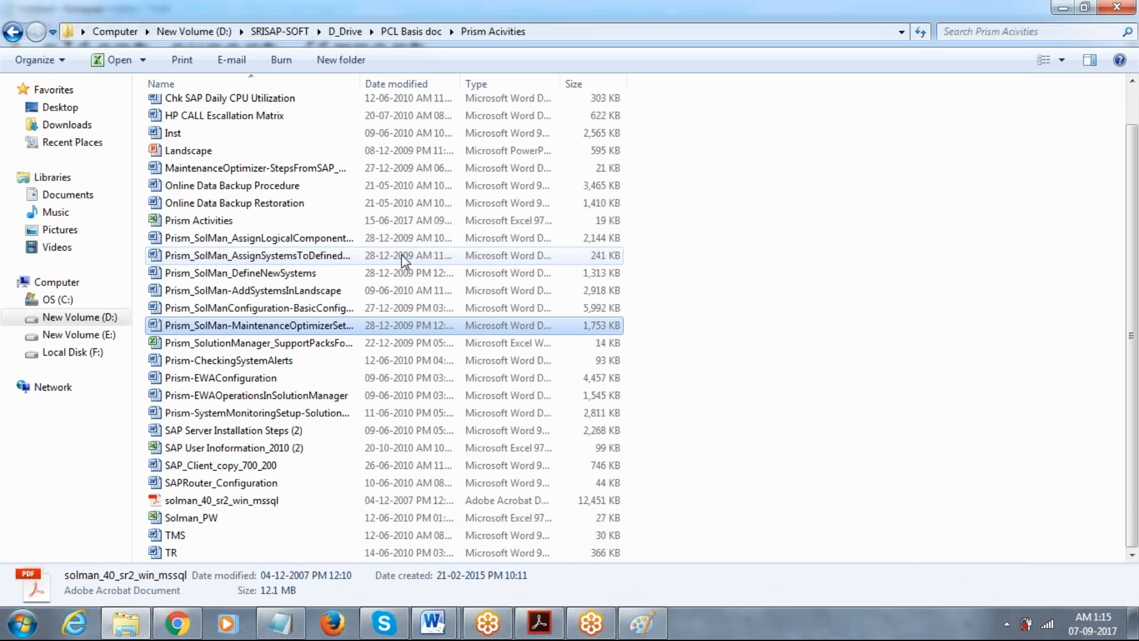
pyautogui.press('Up')
pyautogui.press('Up')
pyautogui.press('Up')
pyautogui.press('Up')
pyautogui.press('Up')
pyautogui.press('Up')
pyautogui.press('Up')
pyautogui.press('BackSpace')
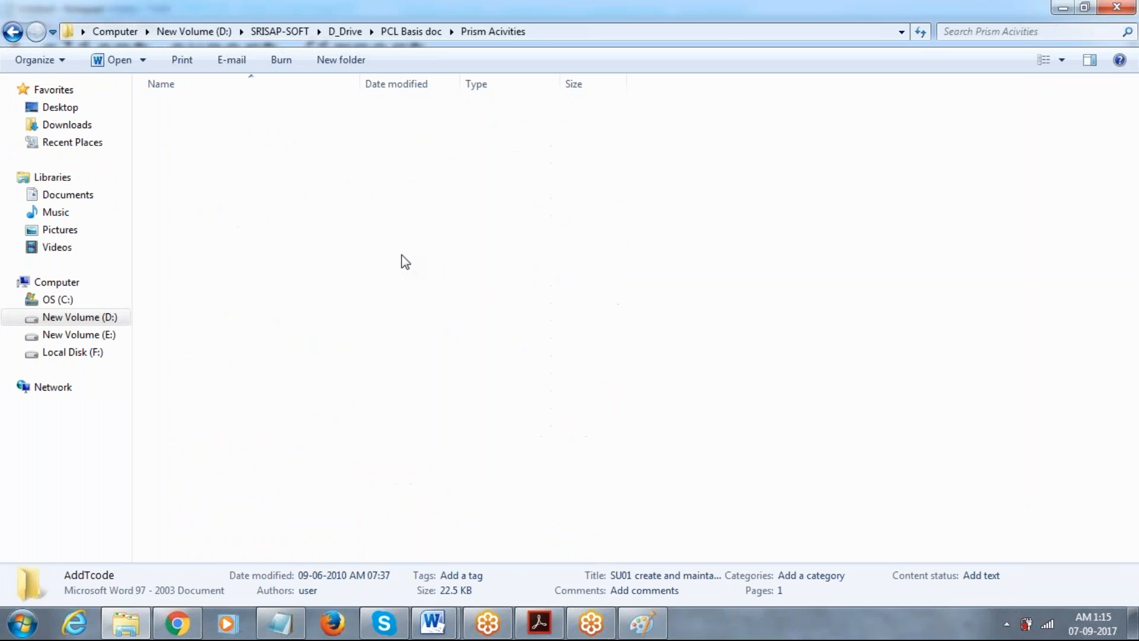
pyautogui.press('Down')
pyautogui.press('Return')
pyautogui.press('Down')
pyautogui.press('Down')
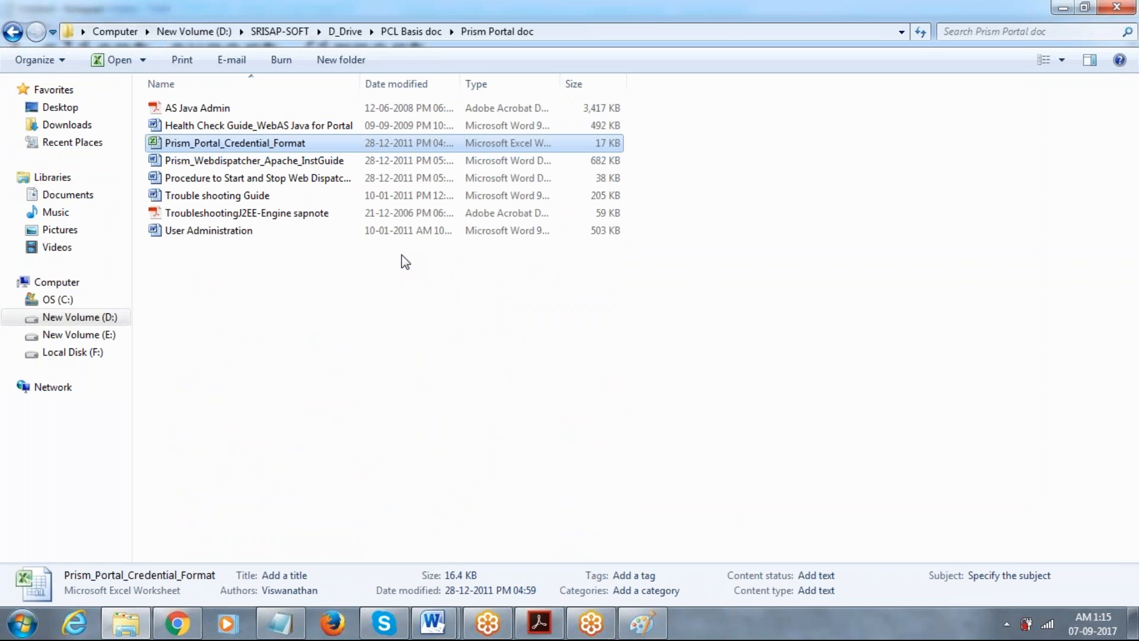
pyautogui.press('BackSpace')
pyautogui.press('Down')
pyautogui.press('Down')
pyautogui.press('Down')
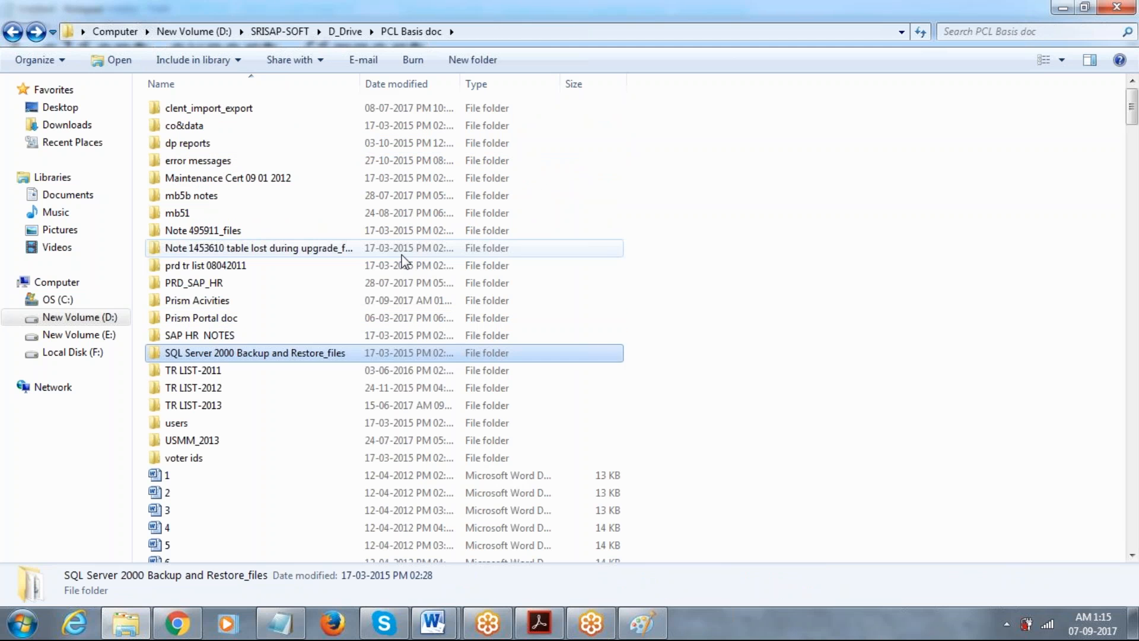
pyautogui.press('Down')
pyautogui.press('Down')
pyautogui.press('Down')
pyautogui.press('Down')
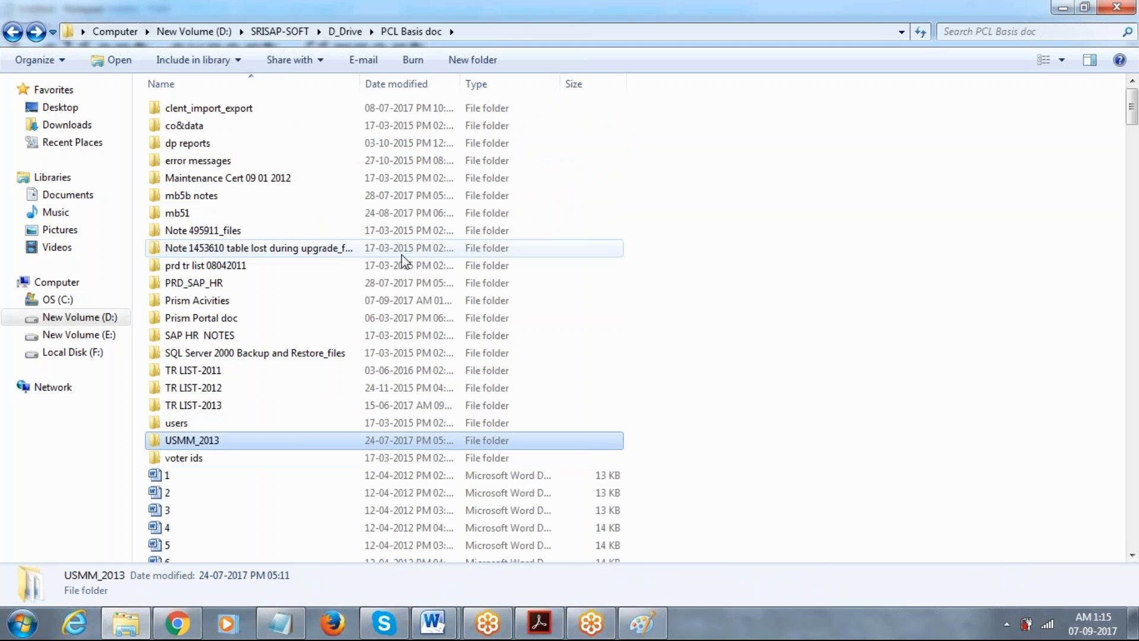
pyautogui.press('Up')
pyautogui.press('Up')
pyautogui.press('Up')
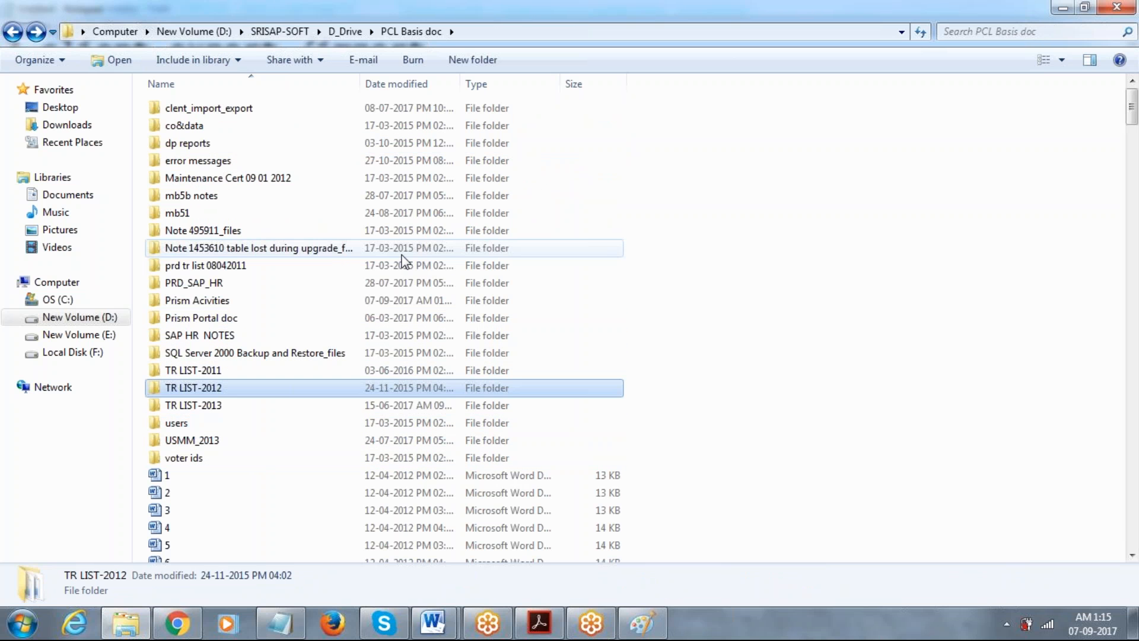
pyautogui.press('Up')
pyautogui.press('Up')
pyautogui.press('Up')
pyautogui.press('Up')
pyautogui.press('Up')
pyautogui.press('Up')
pyautogui.press('Up')
pyautogui.press('Up')
pyautogui.press('Up')
pyautogui.press('Up')
pyautogui.press('Up')
pyautogui.press('Up')
pyautogui.press('Up')
pyautogui.press('Up')
pyautogui.press('Up')
pyautogui.press('Up')
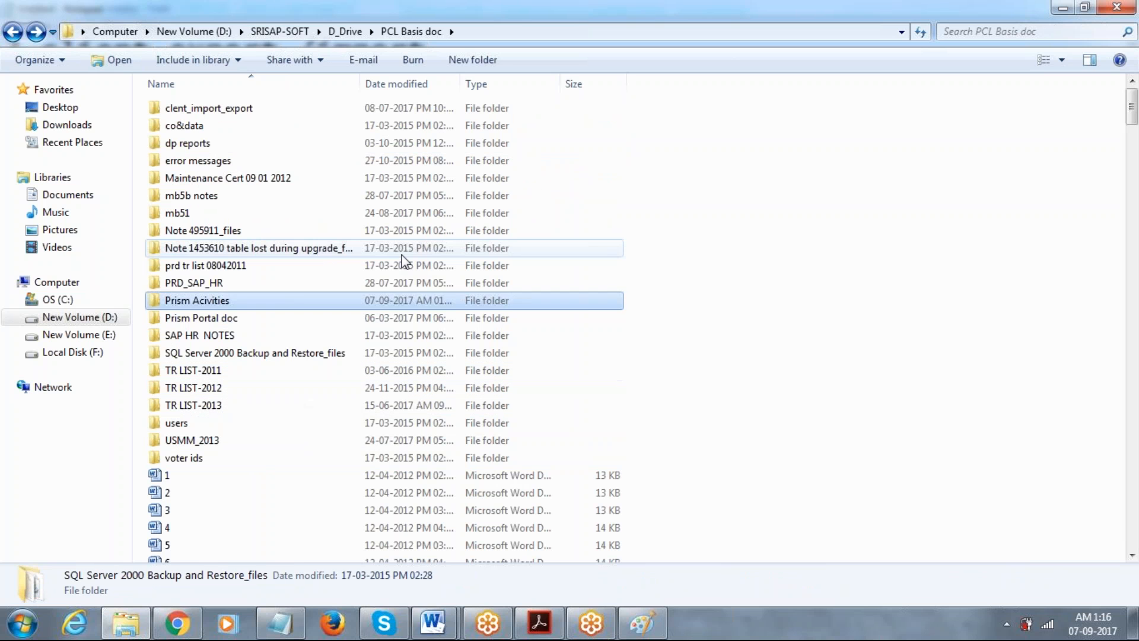
pyautogui.press('Down')
# Go up to D_Drive and scan its folder list.
pyautogui.press('BackSpace')
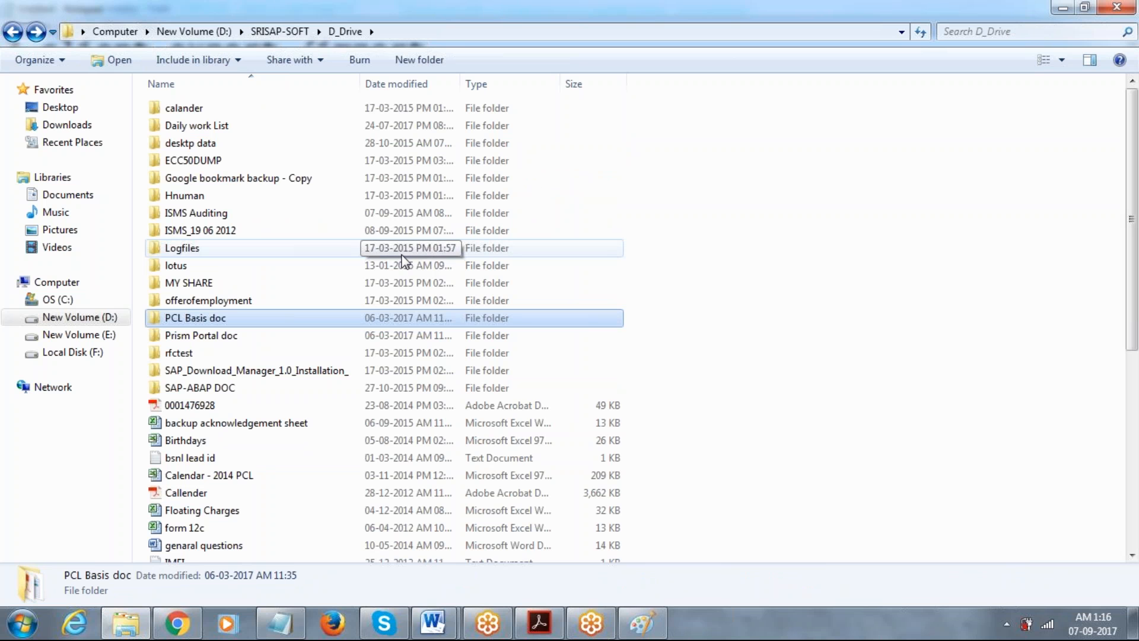
pyautogui.press('Down')
pyautogui.press('Down')
pyautogui.press('Down')
pyautogui.press('Down')
pyautogui.press('Down')
pyautogui.press('Down')
pyautogui.press('Down')
pyautogui.press('Down')
pyautogui.press('Down')
pyautogui.press('Down')
pyautogui.press('Down')
pyautogui.press('Down')
pyautogui.press('Down')
pyautogui.press('Down')
pyautogui.press('Down')
pyautogui.press('Down')
pyautogui.press('Down')
pyautogui.press('Down')
pyautogui.press('Down')
pyautogui.press('Down')
pyautogui.press('Down')
pyautogui.press('Down')
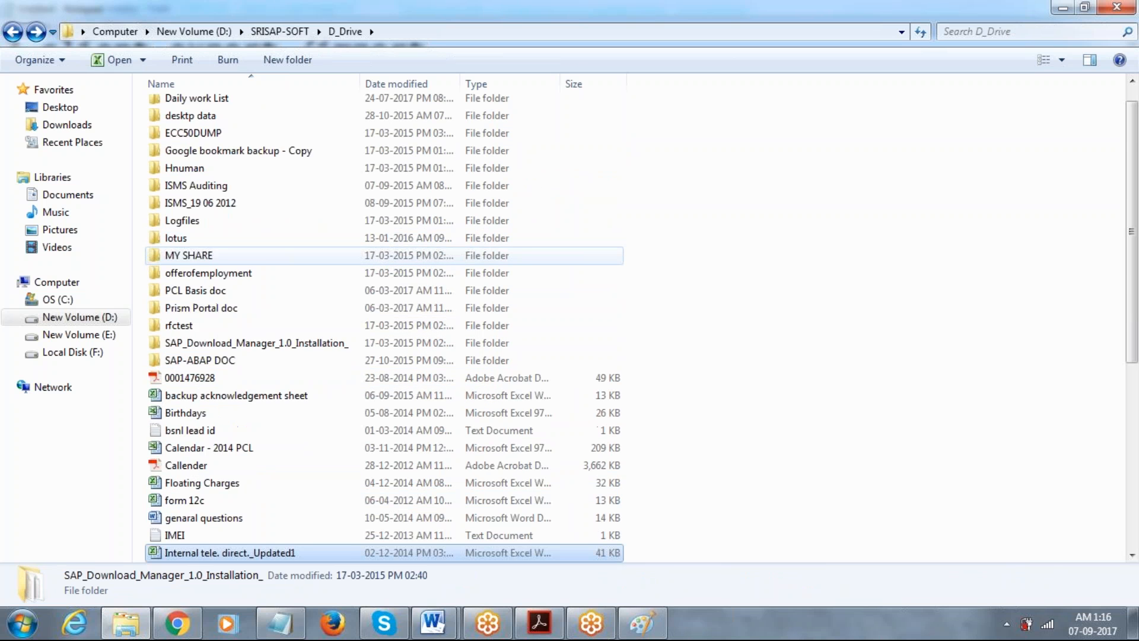
pyautogui.press('Down')
pyautogui.press('Down')
pyautogui.press('Up')
pyautogui.press('Up')
pyautogui.press('Up')
pyautogui.press('Up')
pyautogui.press('Up')
pyautogui.press('Up')
pyautogui.press('Up')
pyautogui.press('Up')
pyautogui.press('Up')
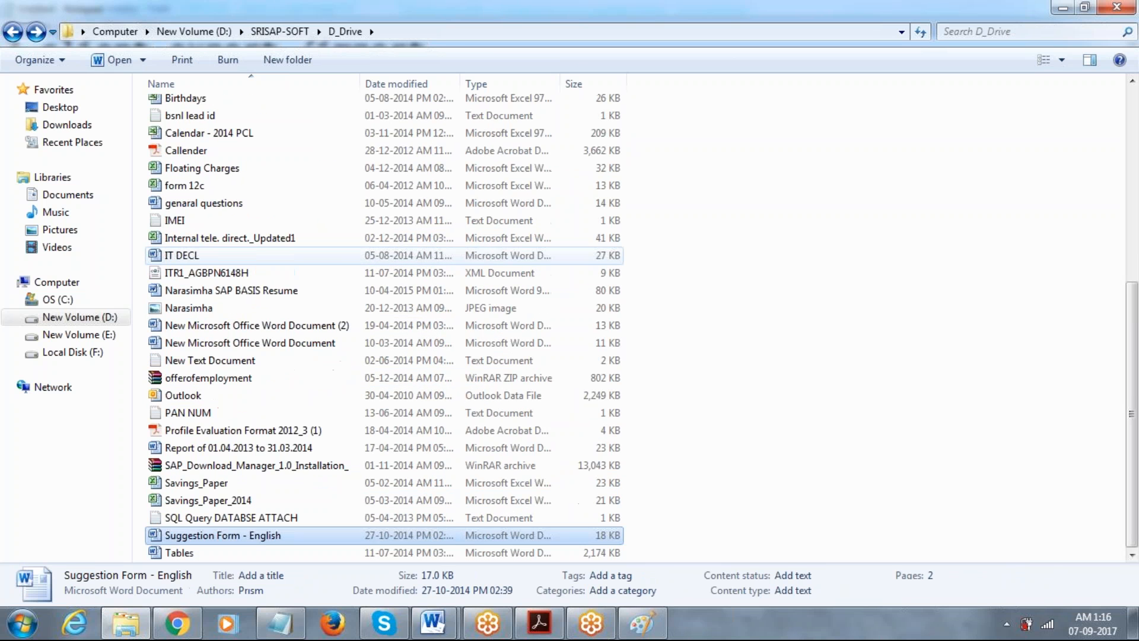
pyautogui.press('Up')
pyautogui.press('Up')
pyautogui.press('Up')
pyautogui.press('Up')
pyautogui.press('Up')
pyautogui.press('Up')
pyautogui.press('Up')
pyautogui.press('Up')
pyautogui.press('Up')
pyautogui.press('Up')
pyautogui.press('Up')
pyautogui.press('Up')
pyautogui.press('Up')
pyautogui.press('Up')
pyautogui.press('Up')
pyautogui.press('Up')
pyautogui.press('Up')
pyautogui.press('Up')
pyautogui.press('Up')
pyautogui.press('Up')
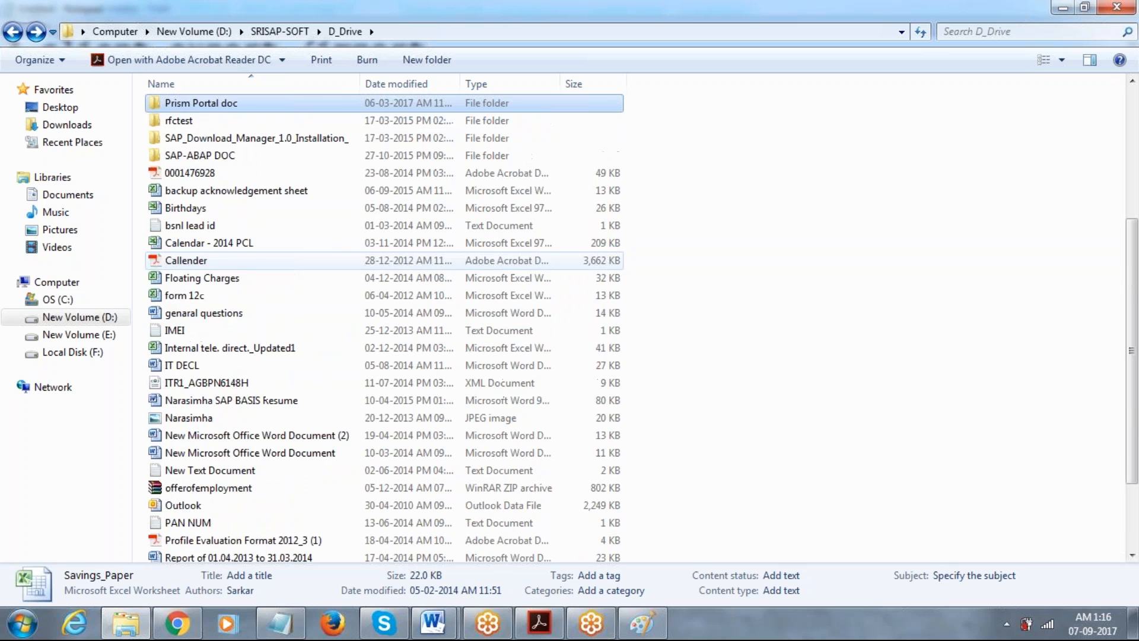
pyautogui.press('Up')
pyautogui.press('Up')
pyautogui.press('Down')
pyautogui.press('Down')
pyautogui.press('Down')
pyautogui.press('Down')
pyautogui.press('Down')
pyautogui.press('Down')
pyautogui.press('Down')
pyautogui.press('Down')
pyautogui.press('Down')
pyautogui.press('Down')
pyautogui.press('Down')
pyautogui.press('Down')
pyautogui.press('Up')
pyautogui.press('Up')
pyautogui.press('Up')
pyautogui.press('Up')
pyautogui.press('Up')
pyautogui.press('Up')
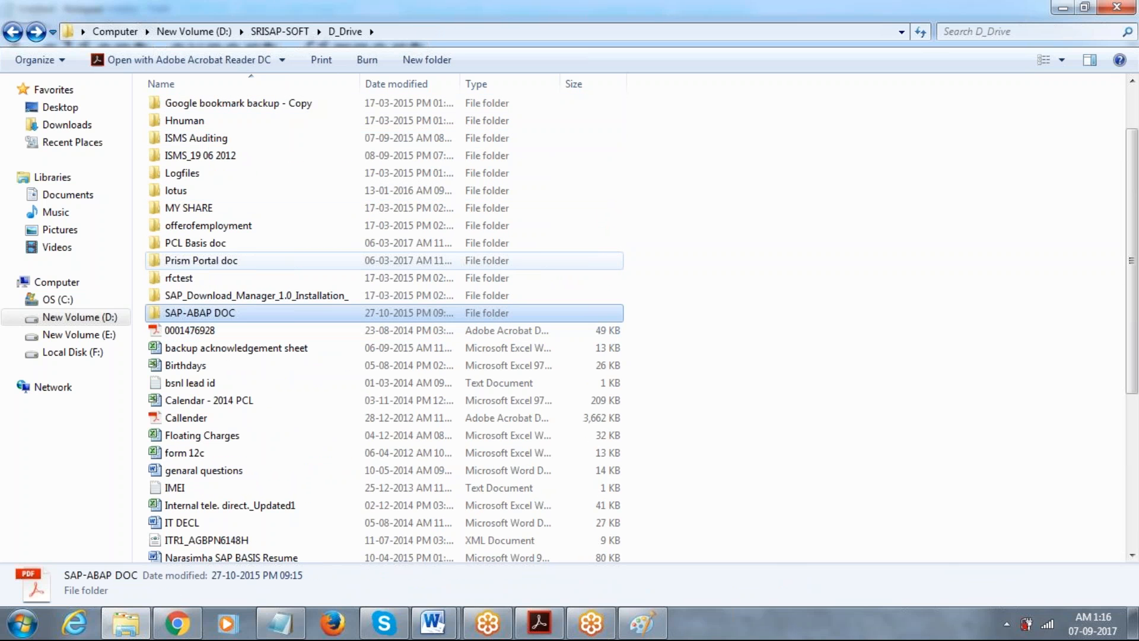
pyautogui.press('Up')
pyautogui.press('Up')
pyautogui.press('Up')
pyautogui.press('Up')
pyautogui.press('Up')
pyautogui.press('Up')
pyautogui.press('Up')
pyautogui.press('Up')
pyautogui.press('Up')
pyautogui.press('Up')
pyautogui.press('Up')
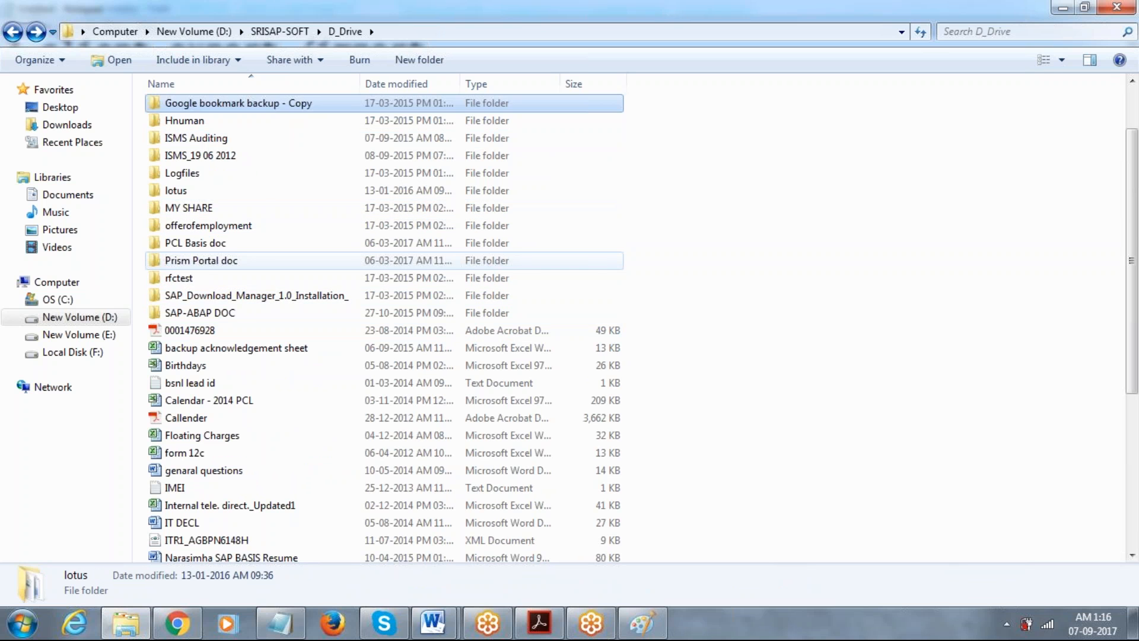
# Open Daily work List, then its SAP folder, and open the SPAM Pre-requisites workbook.
pyautogui.press('Down')
pyautogui.press('Return')
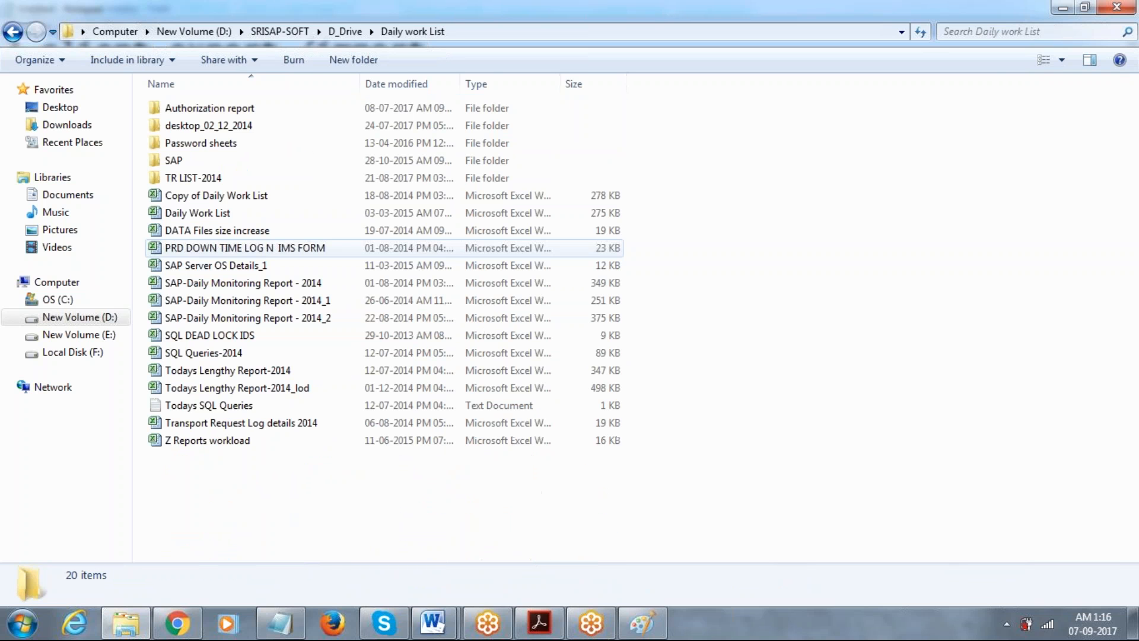
pyautogui.press('Down')
pyautogui.press('Down')
pyautogui.press('Down')
pyautogui.press('Down')
pyautogui.press('Down')
pyautogui.press('Down')
pyautogui.press('Up')
pyautogui.press('Up')
pyautogui.press('Up')
pyautogui.press('Up')
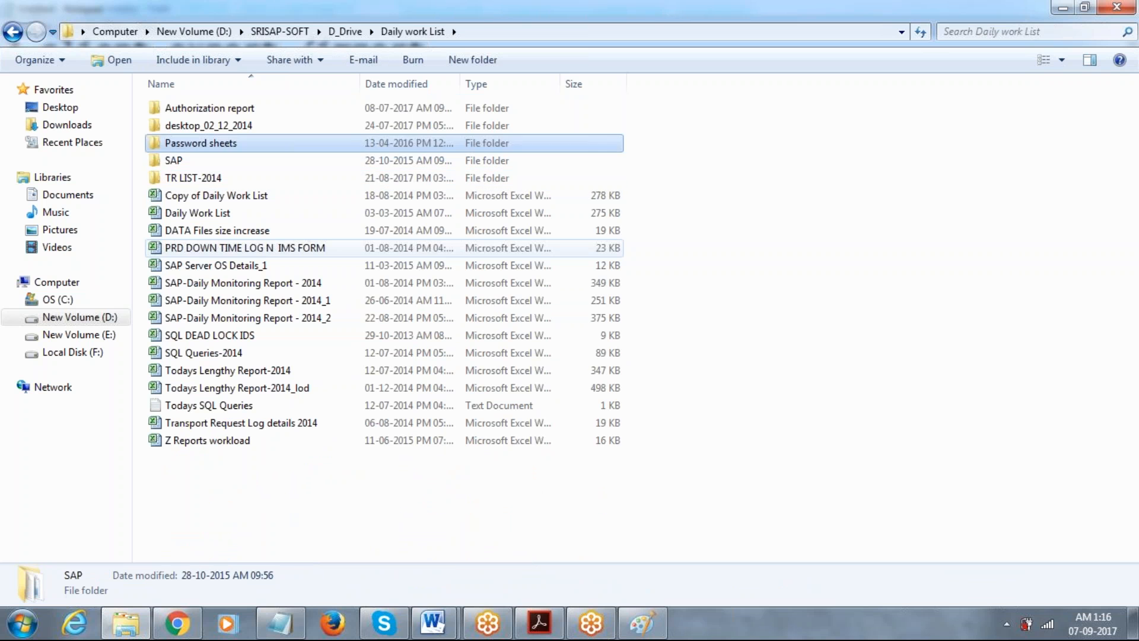
pyautogui.press('Down')
pyautogui.press('Return')
pyautogui.press('BackSpace')
pyautogui.press('Down')
pyautogui.press('Return')
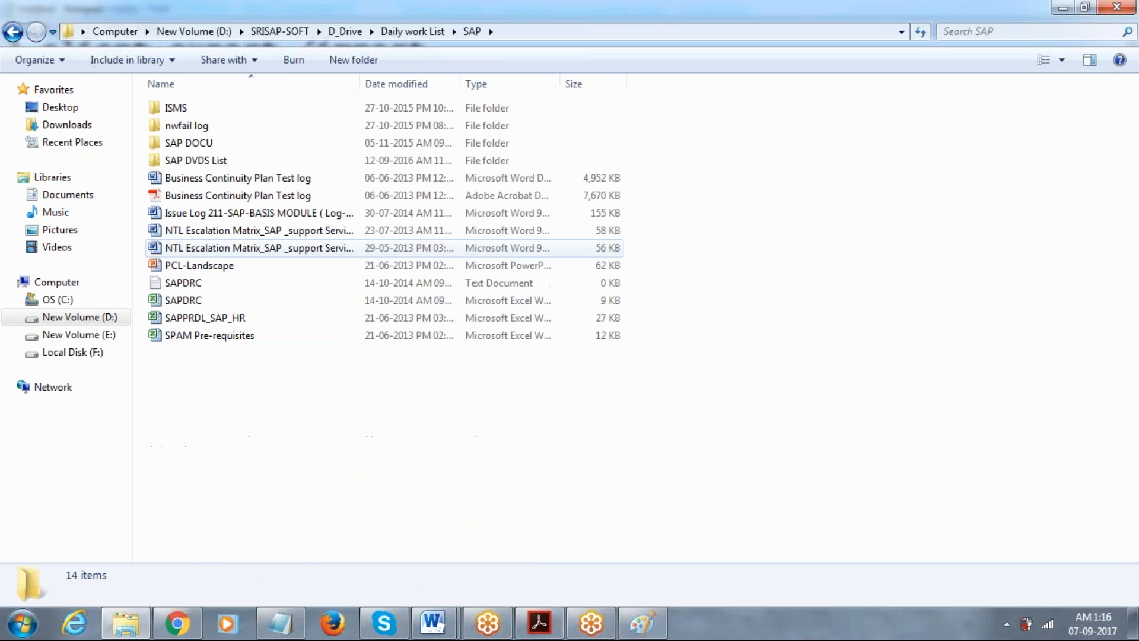
pyautogui.press('Down')
pyautogui.press('Down')
pyautogui.press('Down')
pyautogui.press('Down')
pyautogui.press('Down')
pyautogui.press('Down')
pyautogui.press('Down')
pyautogui.press('Down')
pyautogui.press('Down')
pyautogui.press('Down')
pyautogui.press('Down')
pyautogui.press('Down')
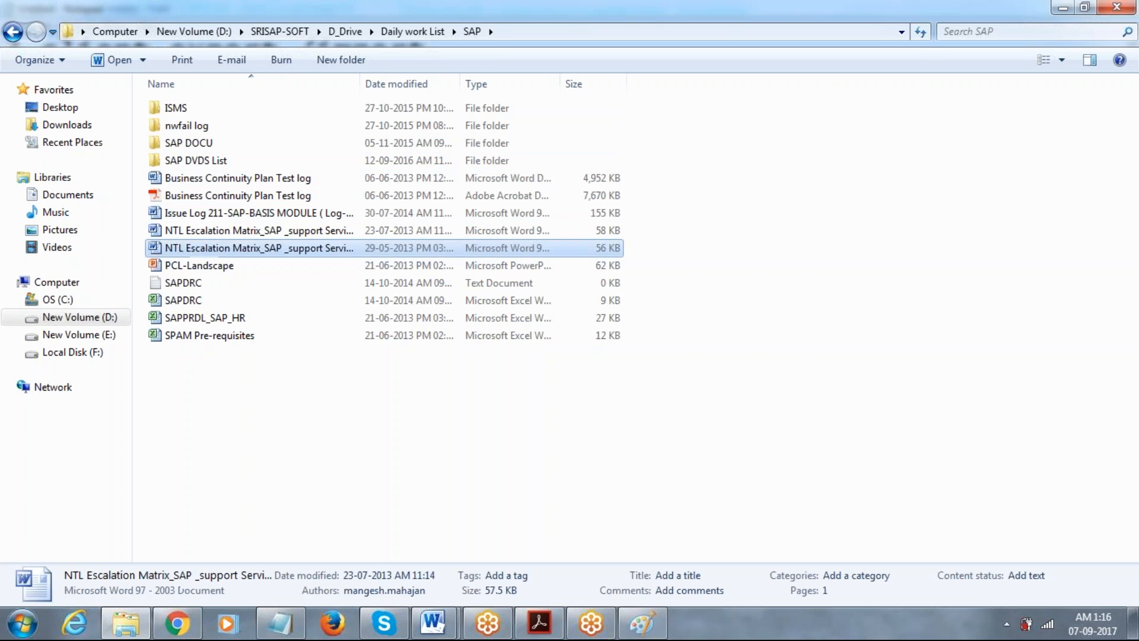
pyautogui.press('Down')
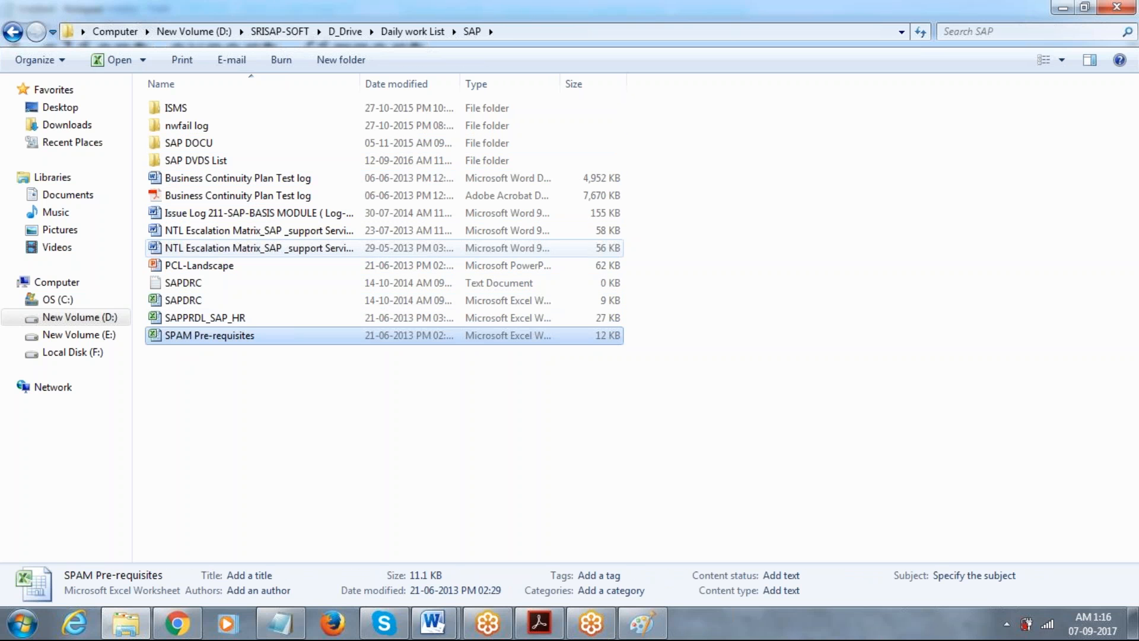
pyautogui.press('Return')
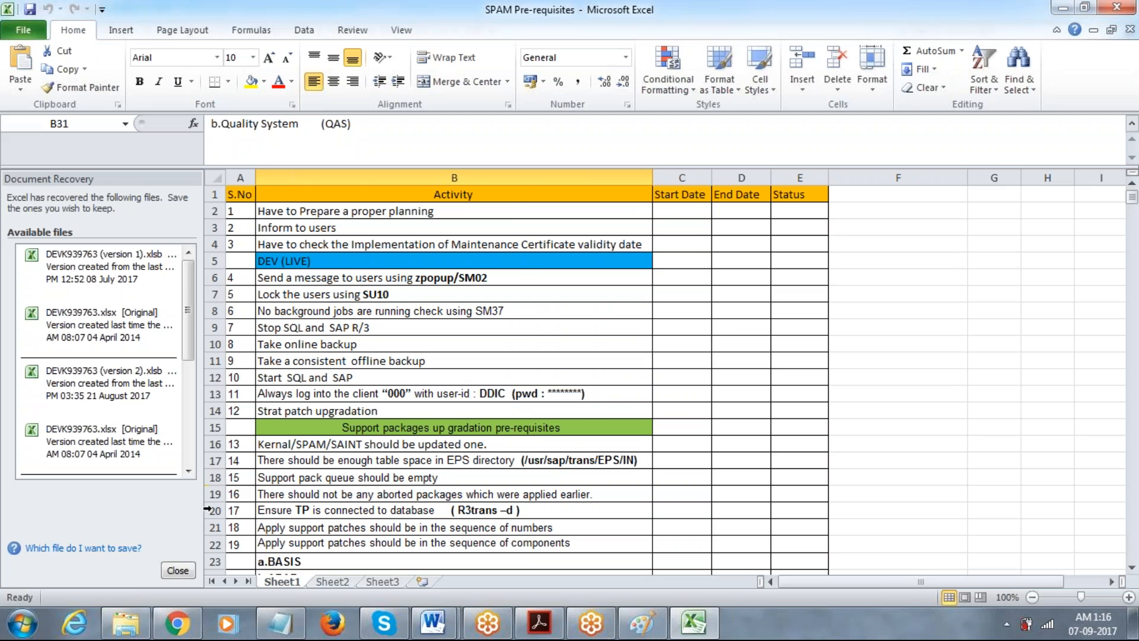
# Close Excel's Document Recovery pane, keeping the recovered files to view later.
pyautogui.click(188, 571)
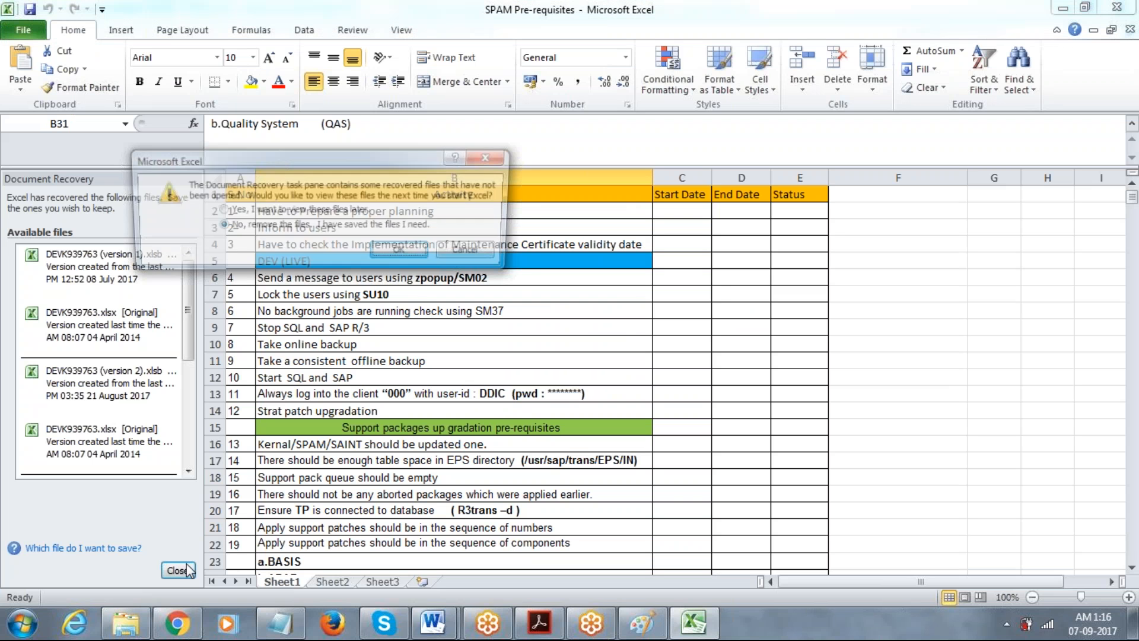
pyautogui.click(219, 210)
pyautogui.click(404, 253)
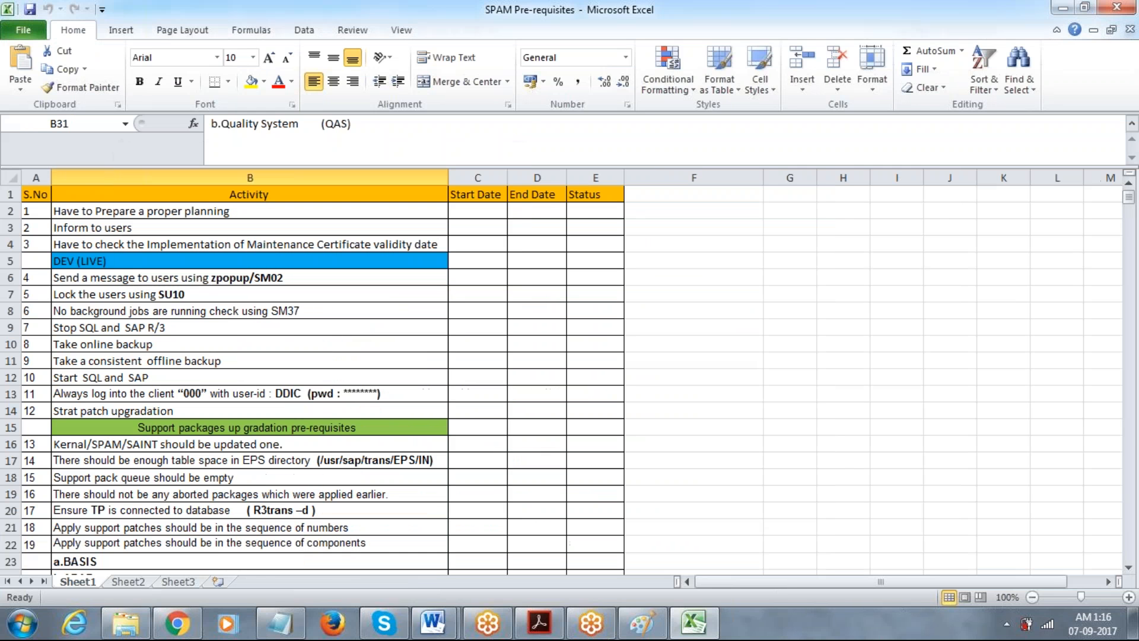
# Walk through the SPAM checklist rows B5–B7, B15 and the End Date/Status cells D6–E7.
pyautogui.click(101, 291)
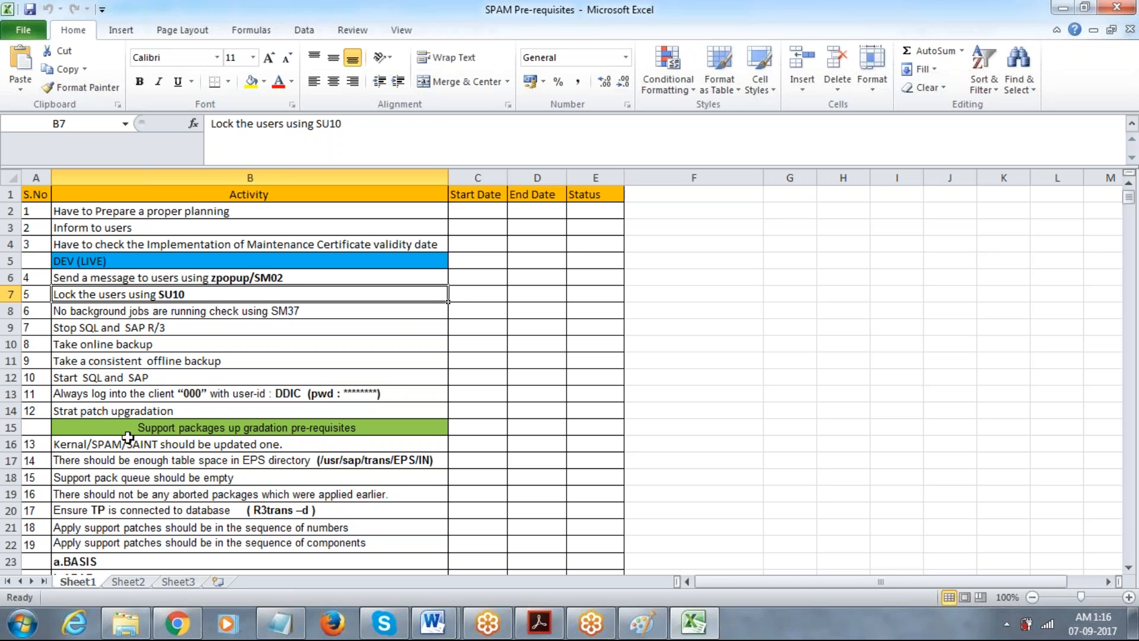
pyautogui.click(151, 428)
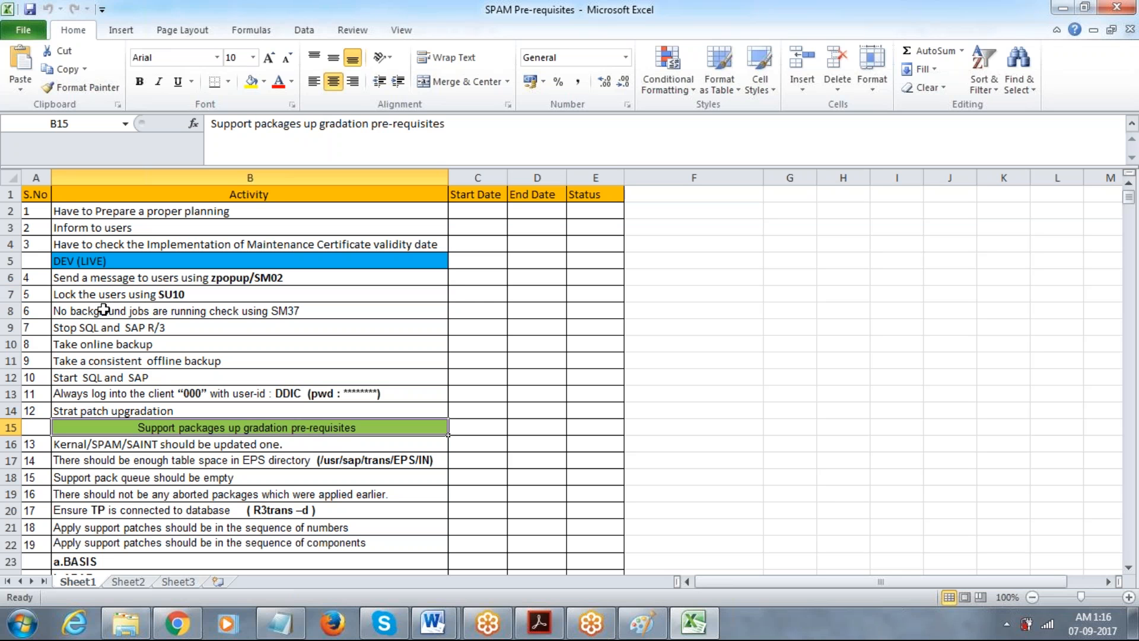
pyautogui.click(83, 262)
pyautogui.click(104, 279)
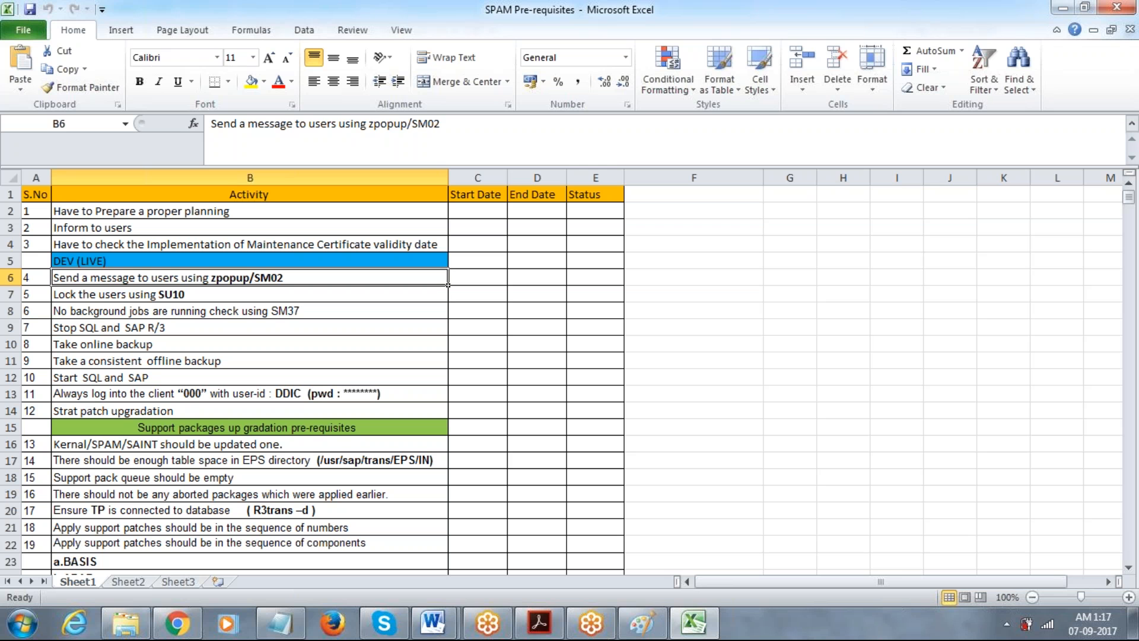
pyautogui.click(113, 296)
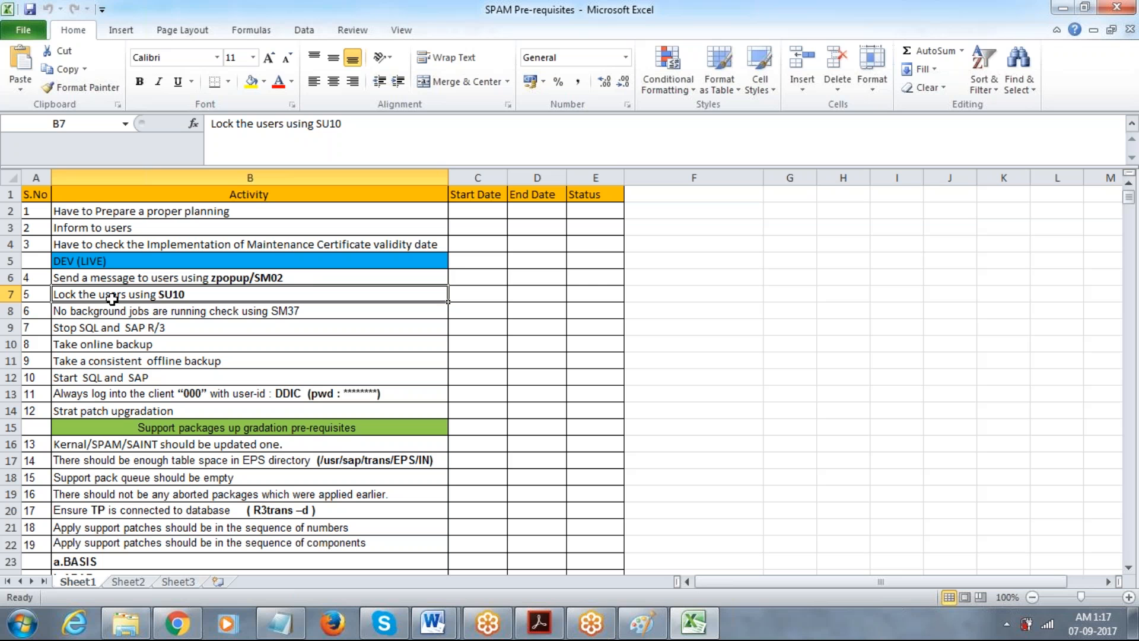
pyautogui.click(528, 275)
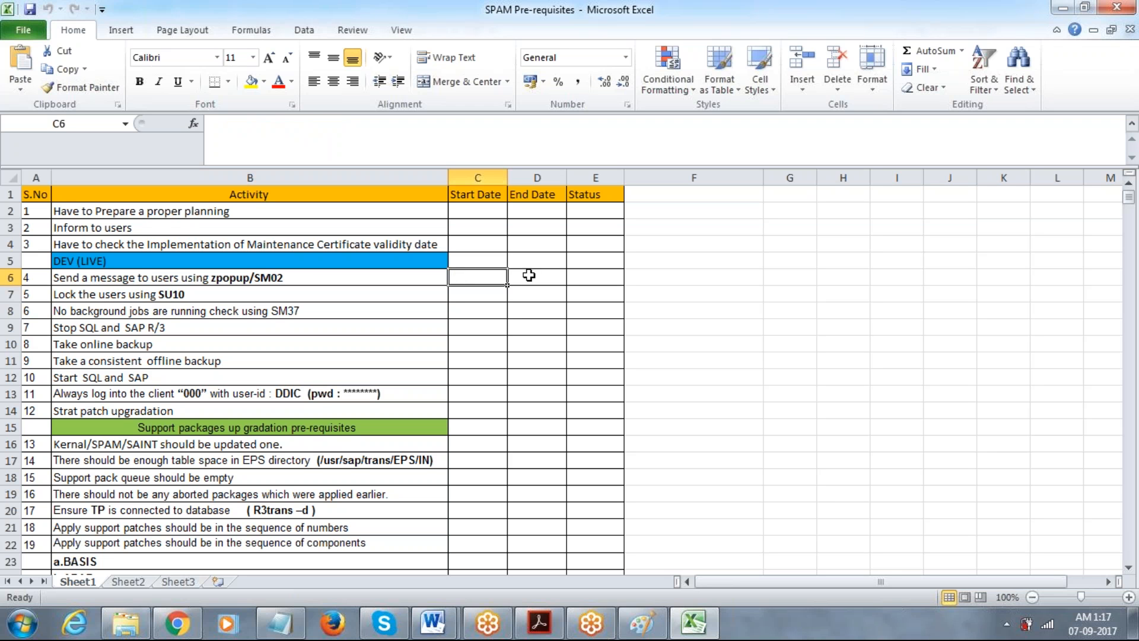
pyautogui.press('Tab')
pyautogui.press('Down')
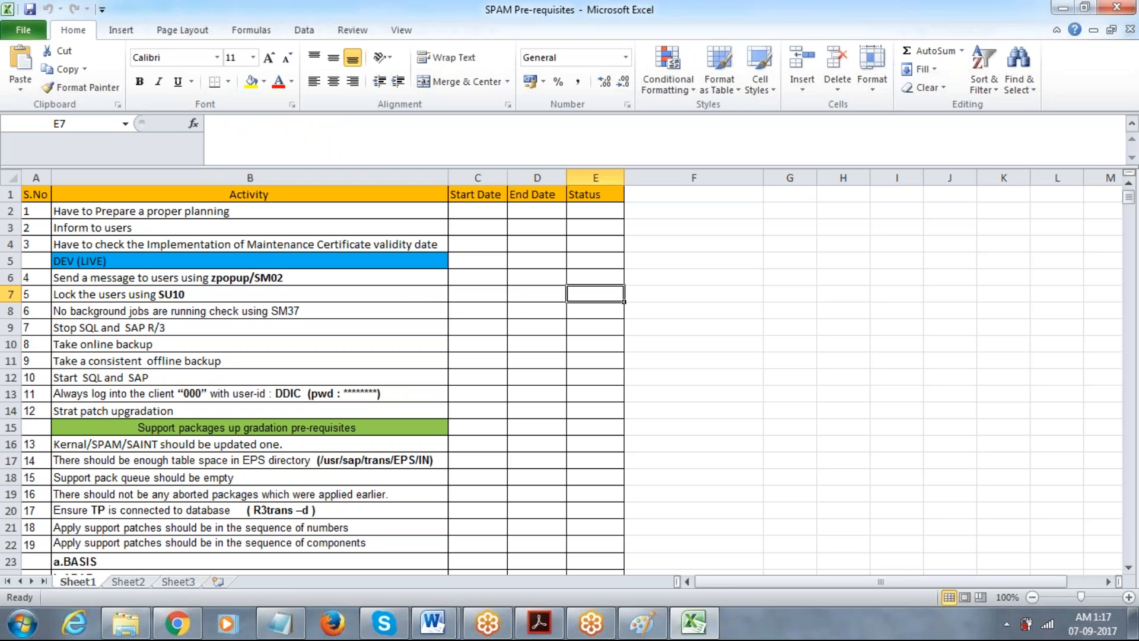
pyautogui.click(404, 300)
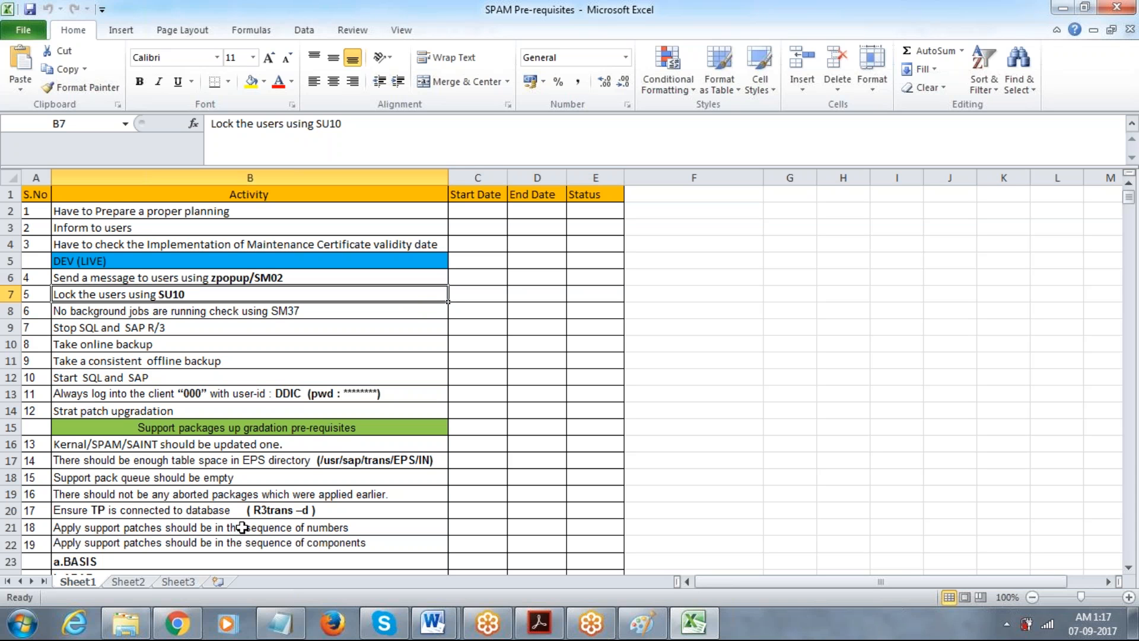
# Briefly check the Notepad notes, then return to the SM02 message step in B6.
pyautogui.click(279, 624)
pyautogui.click(278, 625)
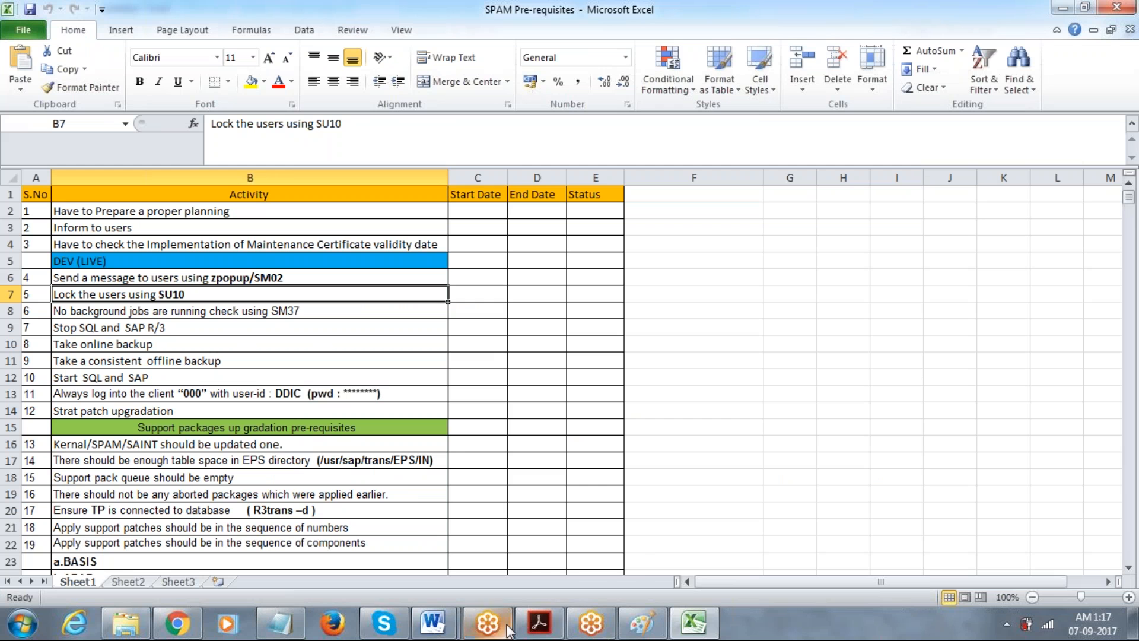
pyautogui.click(604, 627)
pyautogui.click(584, 627)
pyautogui.click(488, 624)
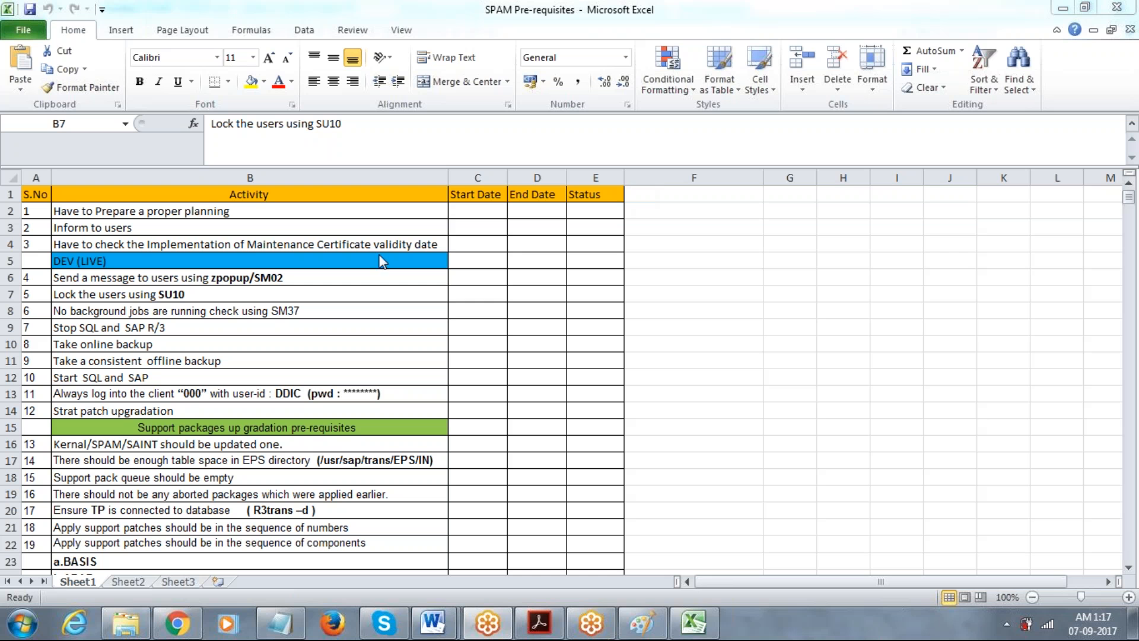
pyautogui.click(168, 287)
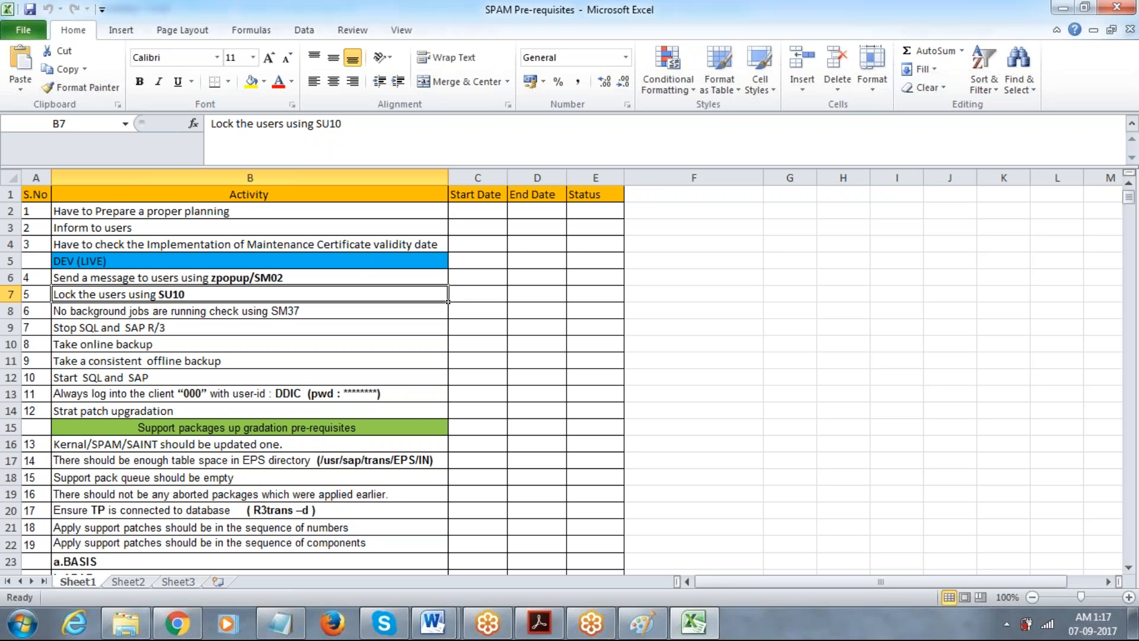
pyautogui.click(168, 278)
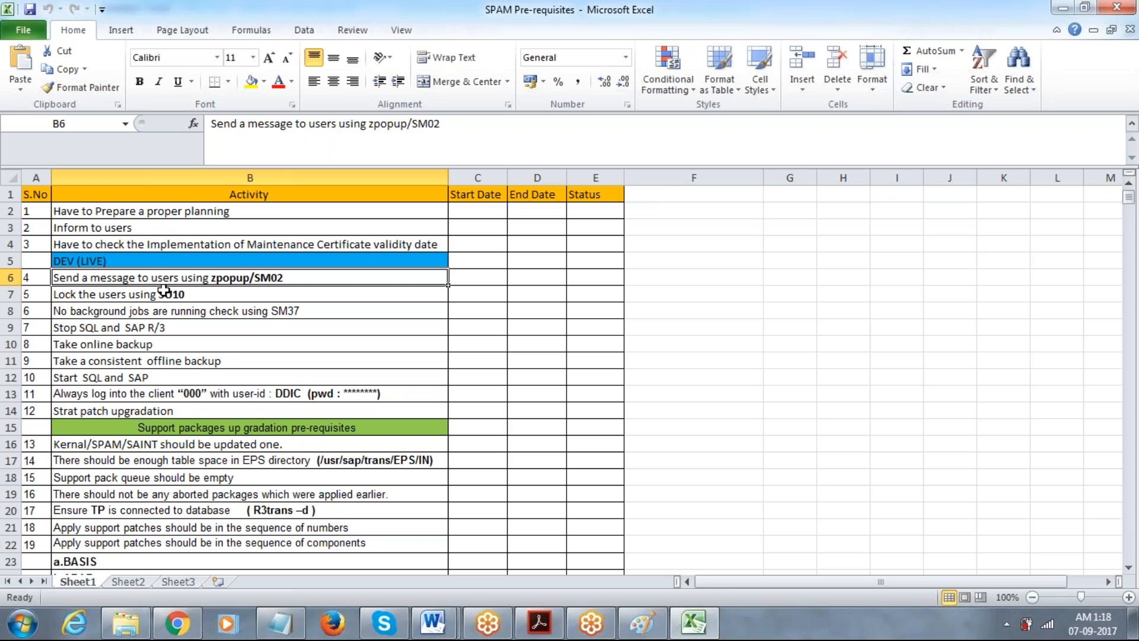
pyautogui.click(161, 244)
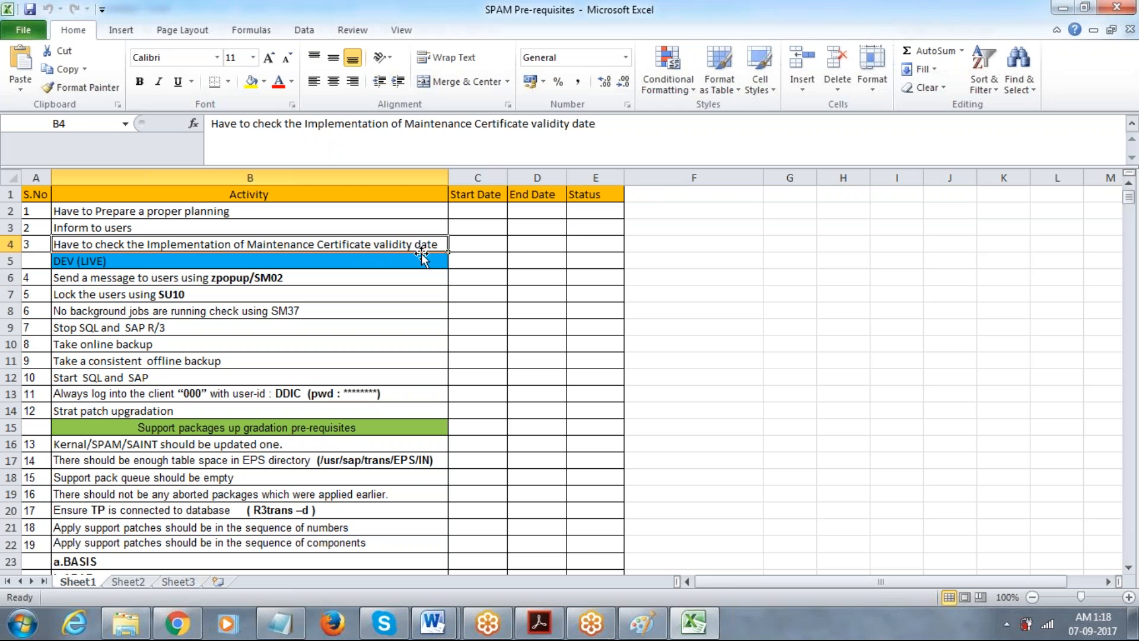
pyautogui.click(496, 247)
pyautogui.click(523, 248)
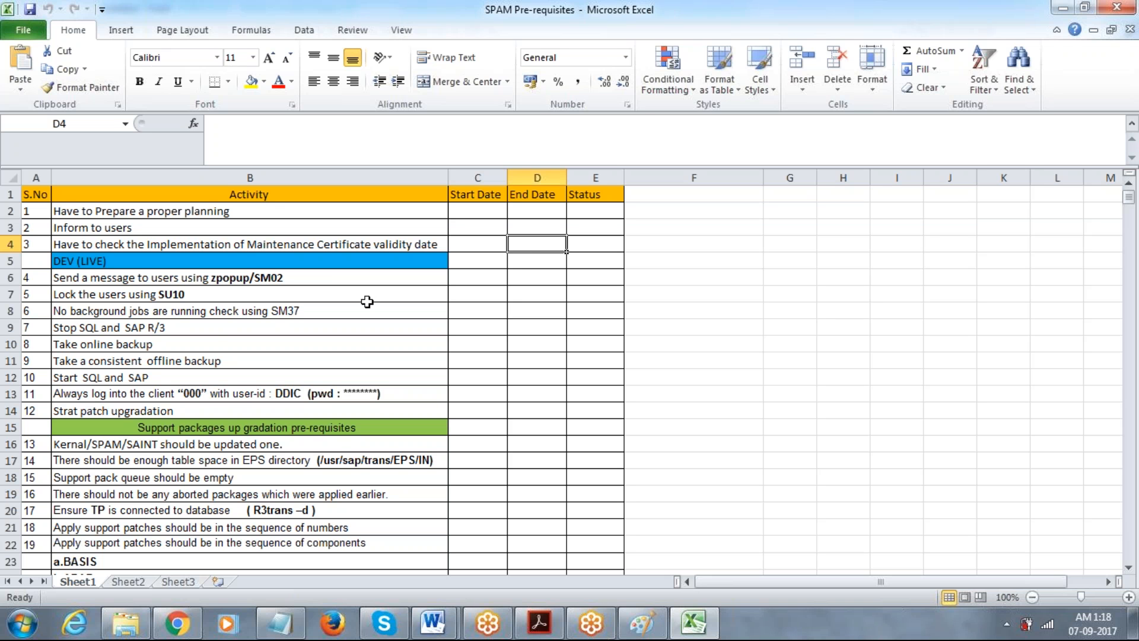
pyautogui.click(223, 313)
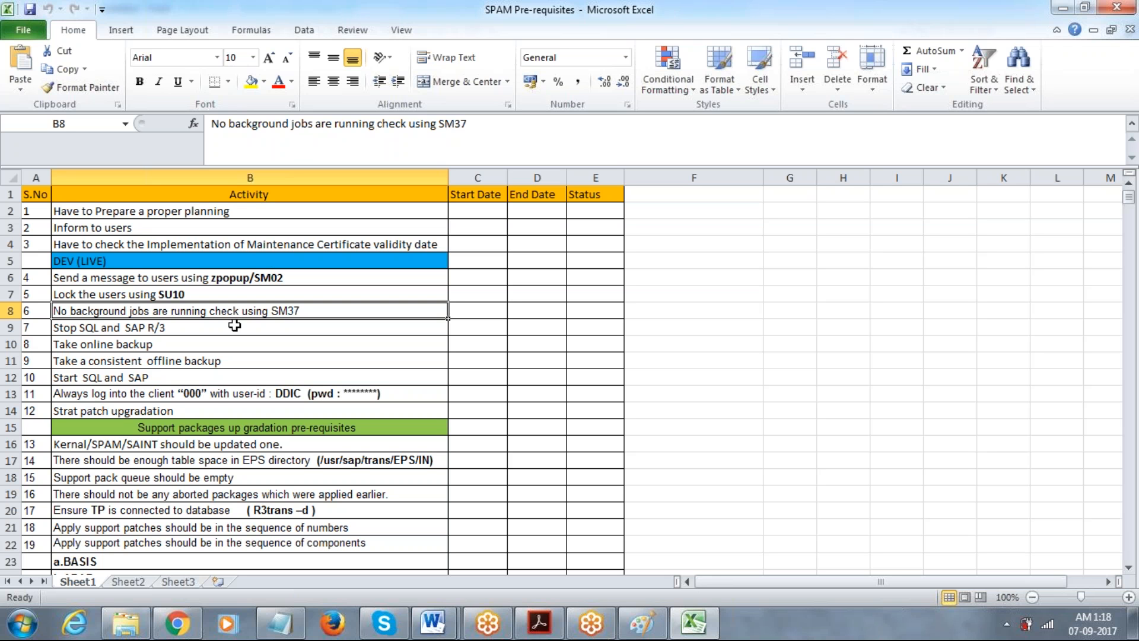
pyautogui.click(227, 428)
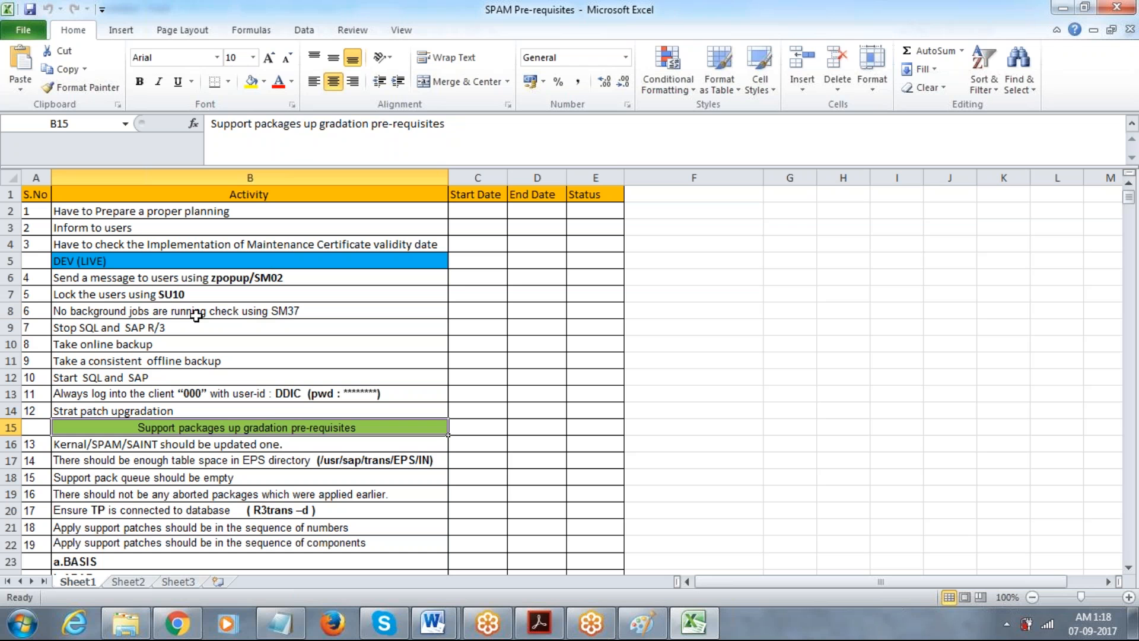
# Step through the Activity column to the SM37 background jobs step in B8, then bring Notepad forward.
pyautogui.press('Down')
pyautogui.press('Down')
pyautogui.press('Down')
pyautogui.press('Down')
pyautogui.press('Down')
pyautogui.press('Down')
pyautogui.press('Down')
pyautogui.press('Down')
pyautogui.press('Down')
pyautogui.press('Down')
pyautogui.press('Down')
pyautogui.press('Down')
pyautogui.press('Down')
pyautogui.press('Down')
pyautogui.press('Down')
pyautogui.press('Down')
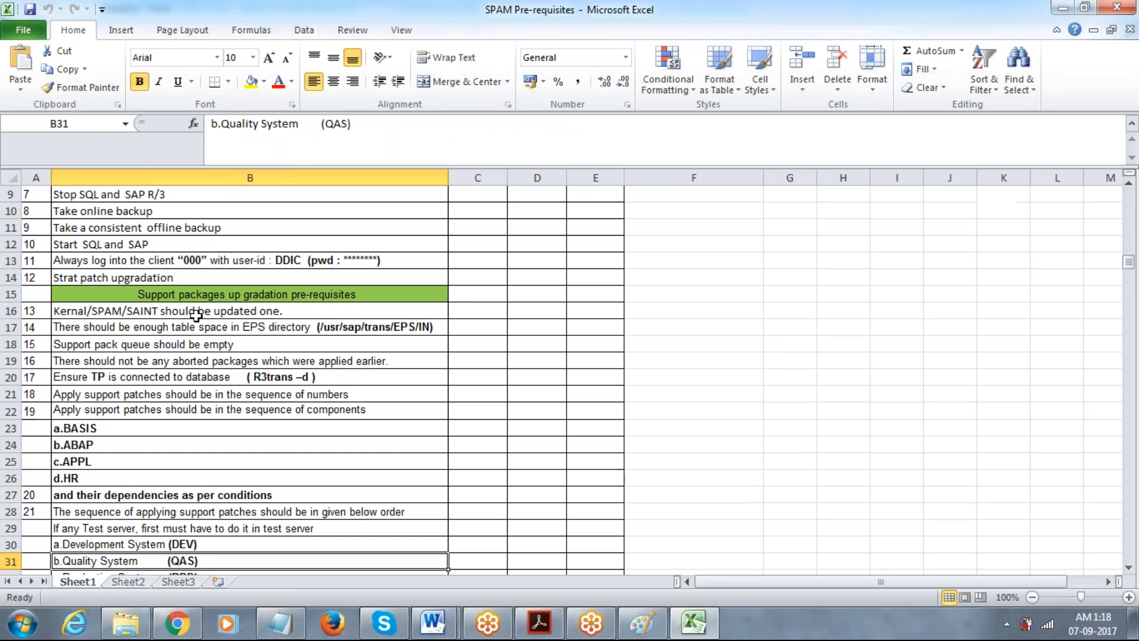
pyautogui.press('Down')
pyautogui.press('Down')
pyautogui.press('Down')
pyautogui.press('Down')
pyautogui.press('Down')
pyautogui.press('Down')
pyautogui.press('Down')
pyautogui.press('Down')
pyautogui.press('Down')
pyautogui.press('Up')
pyautogui.press('Up')
pyautogui.press('Up')
pyautogui.press('Up')
pyautogui.press('Up')
pyautogui.press('Up')
pyautogui.press('Up')
pyautogui.press('Up')
pyautogui.press('Up')
pyautogui.press('Up')
pyautogui.press('Up')
pyautogui.press('Up')
pyautogui.press('Up')
pyautogui.press('Up')
pyautogui.press('Up')
pyautogui.press('Up')
pyautogui.press('Up')
pyautogui.press('Up')
pyautogui.press('Up')
pyautogui.press('Up')
pyautogui.press('Up')
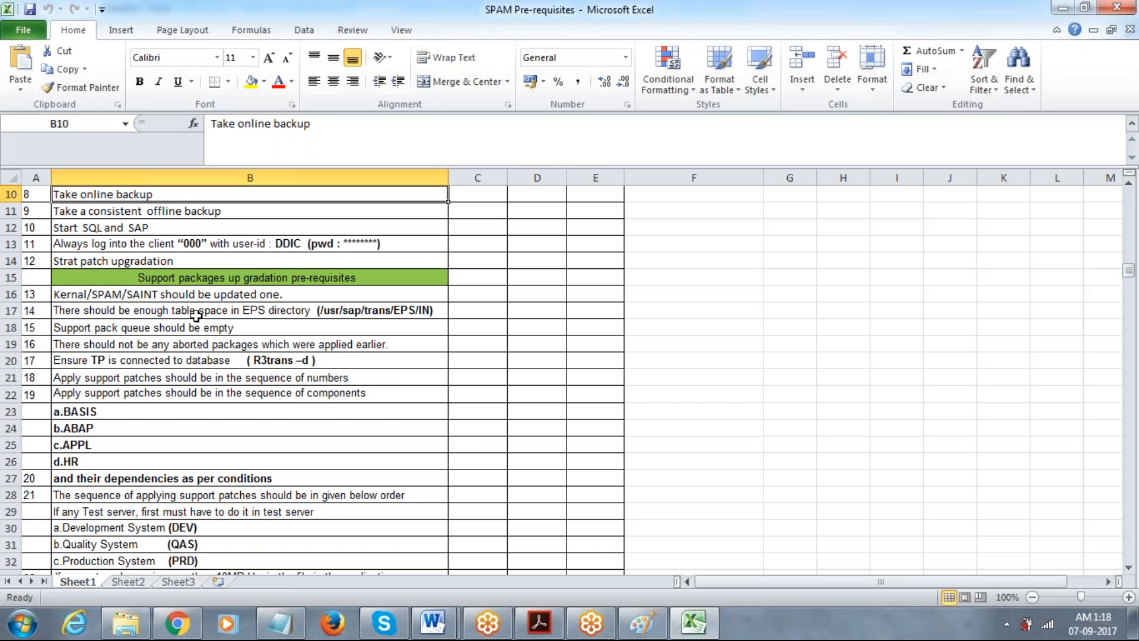
pyautogui.press('Up')
pyautogui.press('Up')
pyautogui.press('Up')
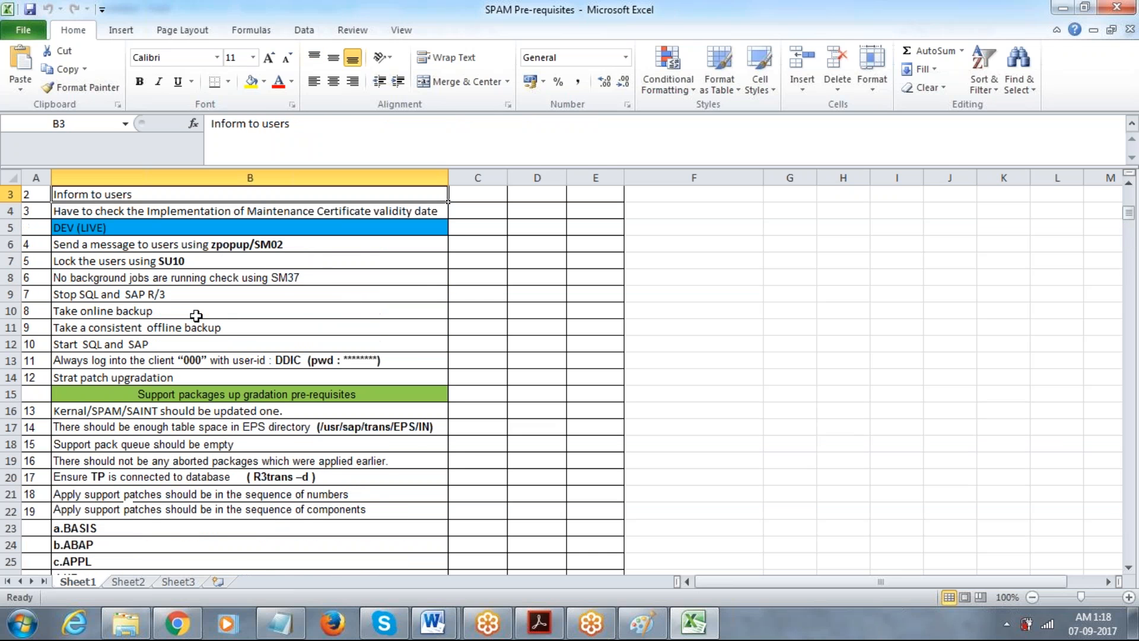
pyautogui.click(199, 279)
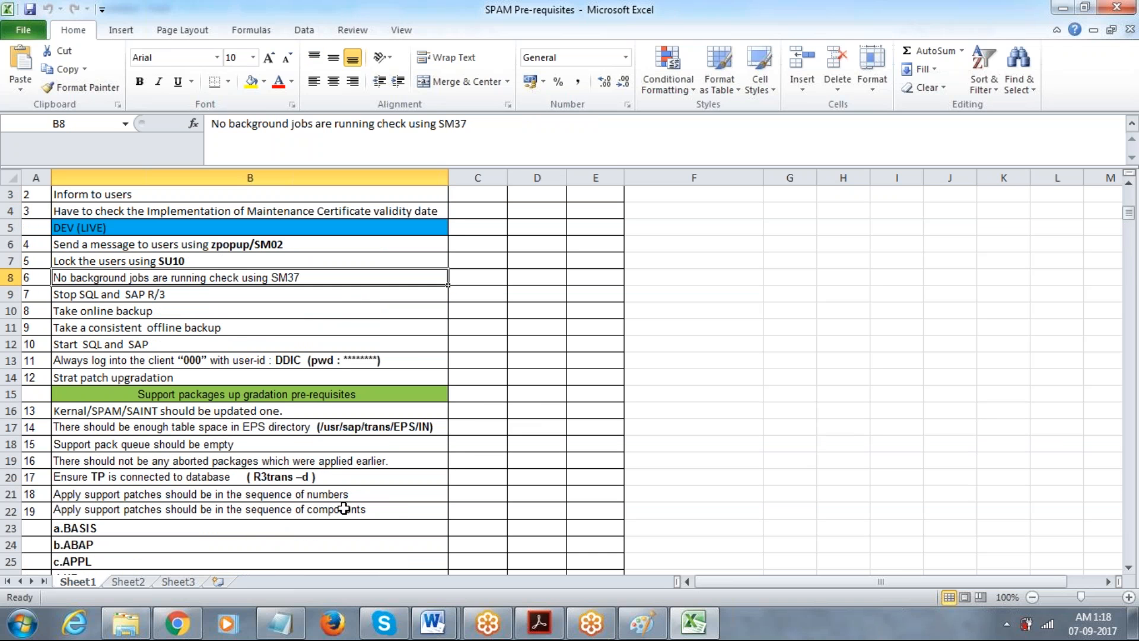
pyautogui.click(280, 623)
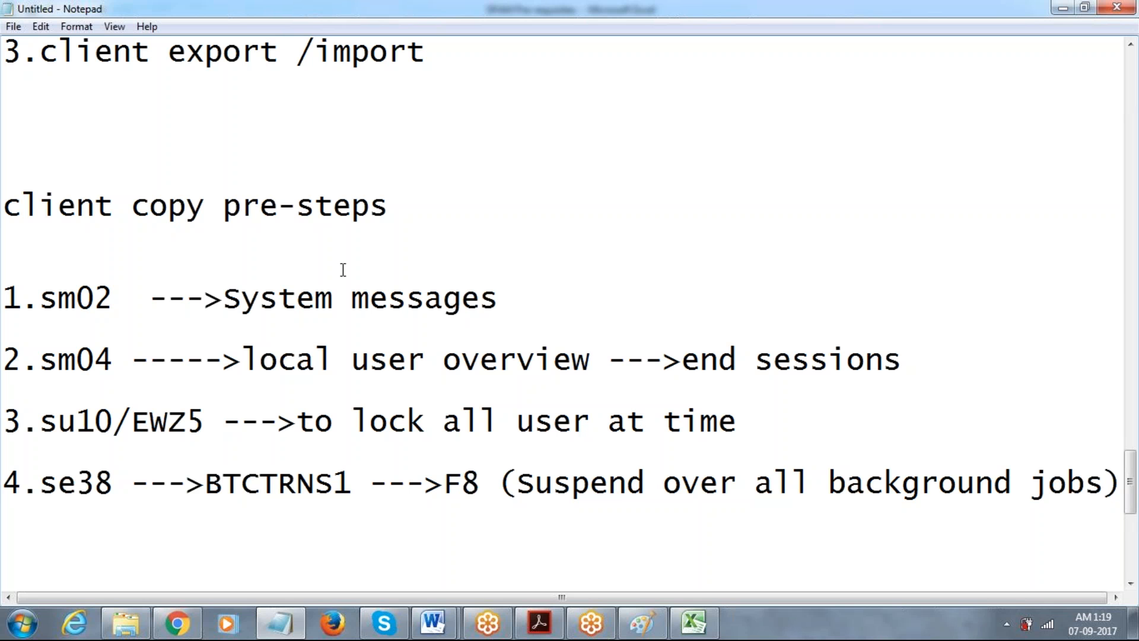
# Add item '5.DB02 --->tablespace and index overview' below item 4 in the notes.
pyautogui.click(288, 330)
pyautogui.click(1119, 482)
pyautogui.press('Return')
pyautogui.write('5.DB02 ---->')
pyautogui.press('BackSpace')
pyautogui.press('BackSpace')
pyautogui.write('>')
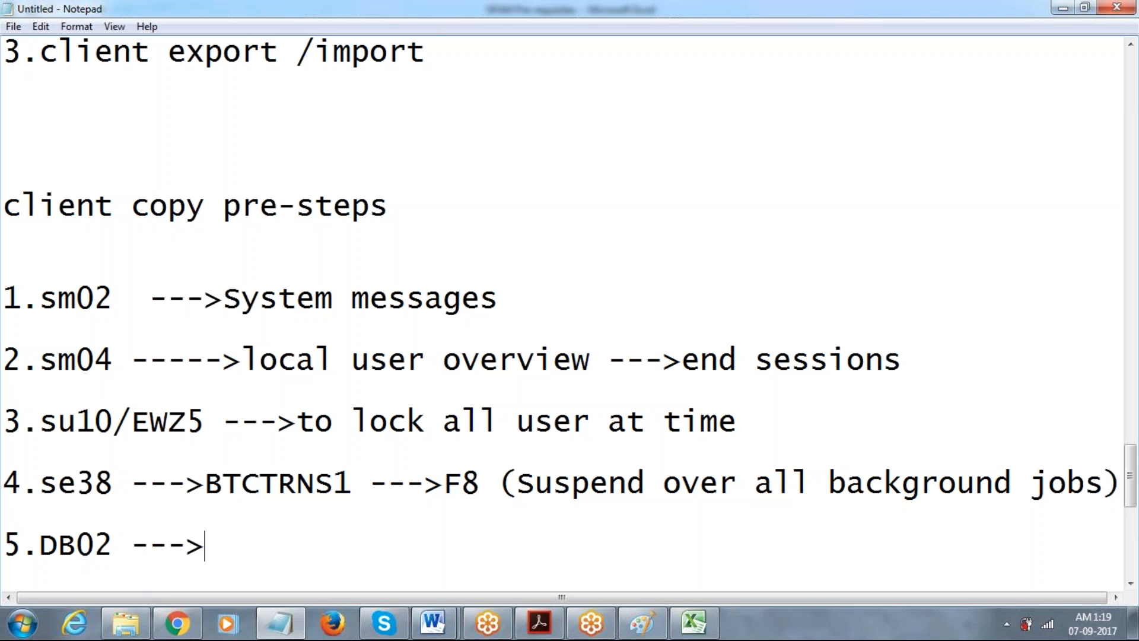
pyautogui.write('tab')
pyautogui.write('e')
pyautogui.write('le')
pyautogui.press('BackSpace')
pyautogui.press('BackSpace')
pyautogui.press('BackSpace')
pyautogui.write('lep')
pyautogui.press('BackSpace')
pyautogui.write('space ')
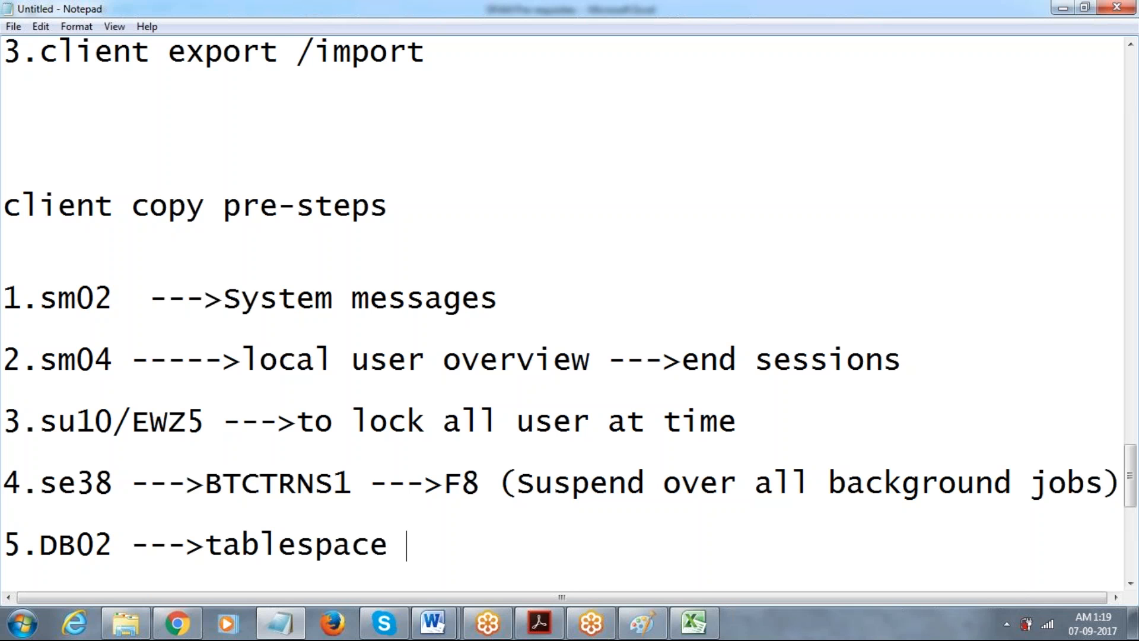
pyautogui.write('and ind')
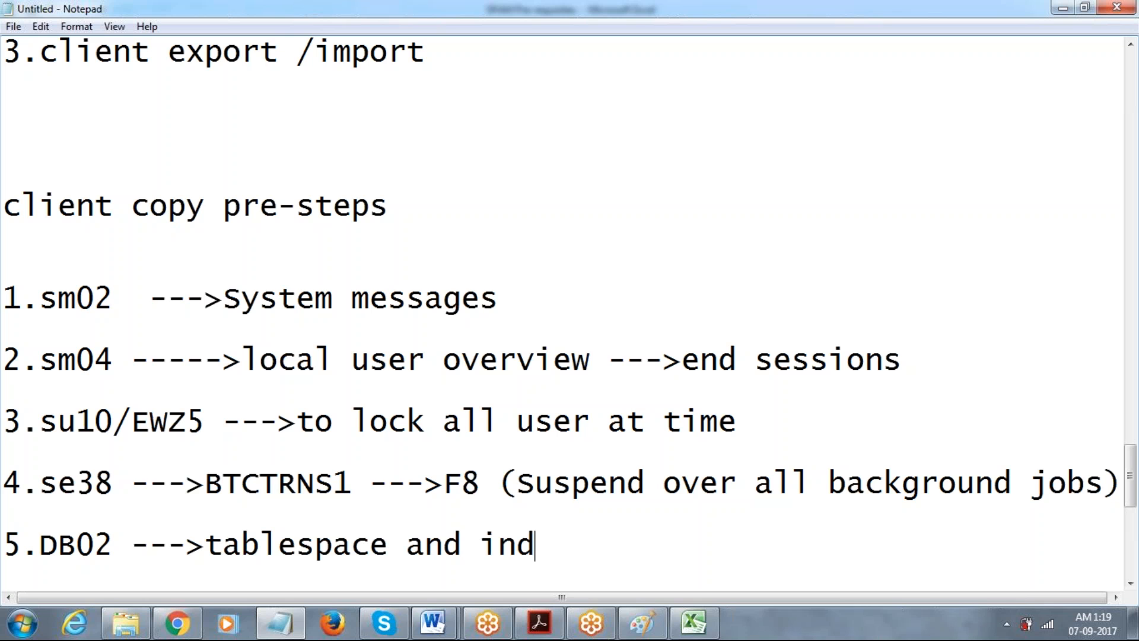
pyautogui.write('ex overview')
# Add an indented 'or' alternative line reading 'se38 --->rsspacecheck ->table -->F8'.
pyautogui.press('Return')
pyautogui.press('Return')
pyautogui.press('Tab')
pyautogui.write('se')
pyautogui.write('39')
pyautogui.press('BackSpace')
pyautogui.write('8')
pyautogui.press('BackSpace')
pyautogui.press('BackSpace')
pyautogui.press('BackSpace')
pyautogui.press('BackSpace')
pyautogui.press('Tab')
pyautogui.write('ro')
pyautogui.press('BackSpace')
pyautogui.press('BackSpace')
pyautogui.write('or')
pyautogui.press('Return')
pyautogui.press('Tab')
pyautogui.write('se38 ---')
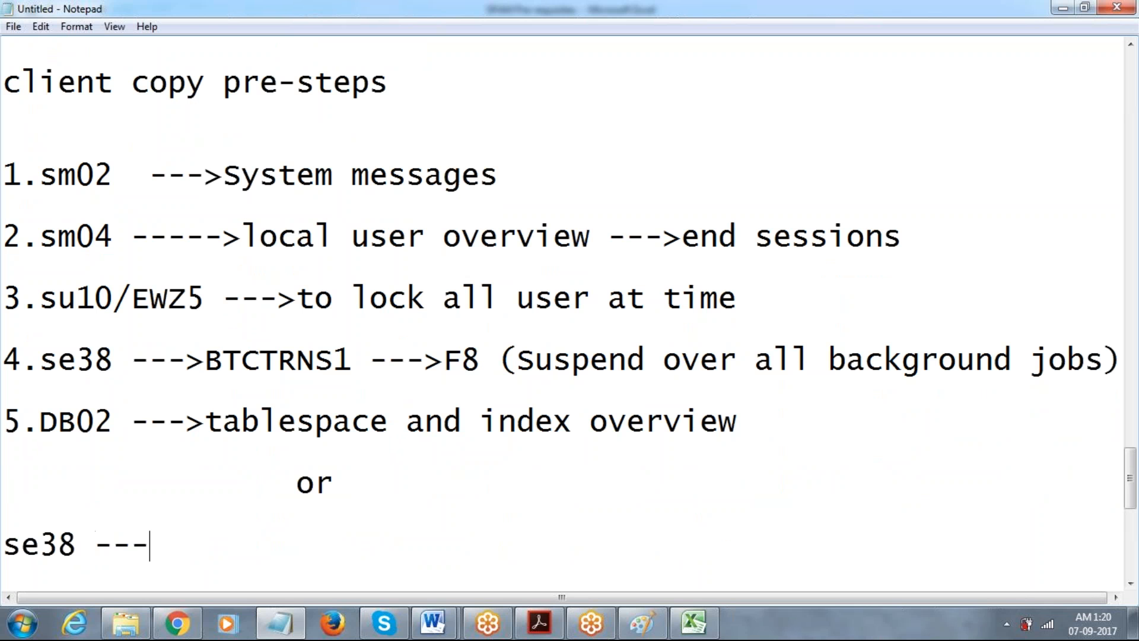
pyautogui.write('>rss')
pyautogui.write('peche')
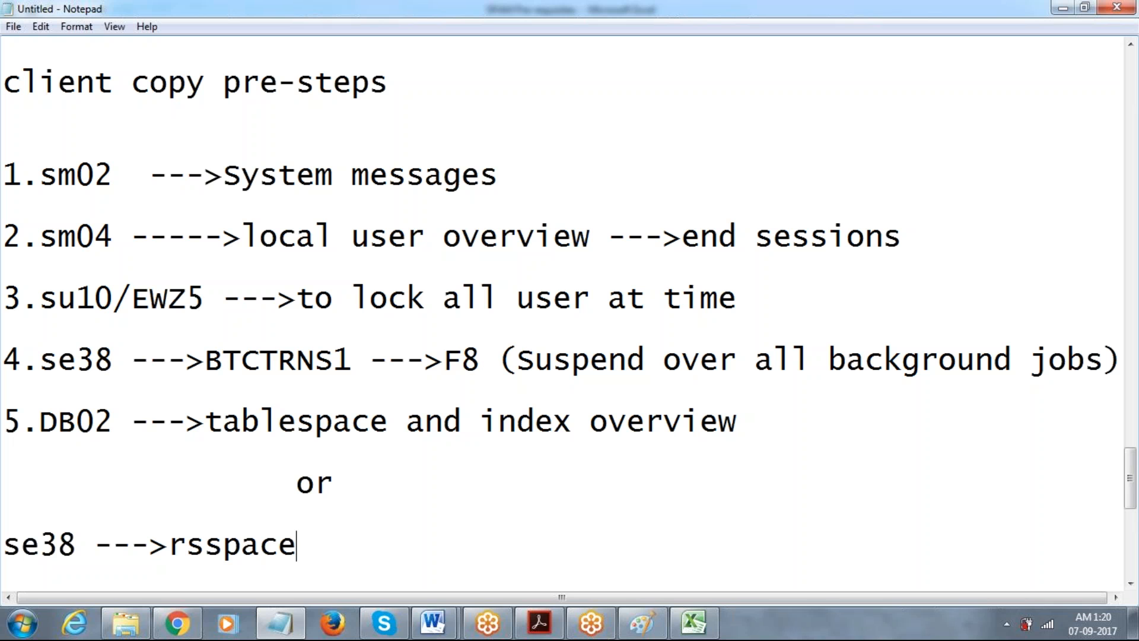
pyautogui.write('ck ')
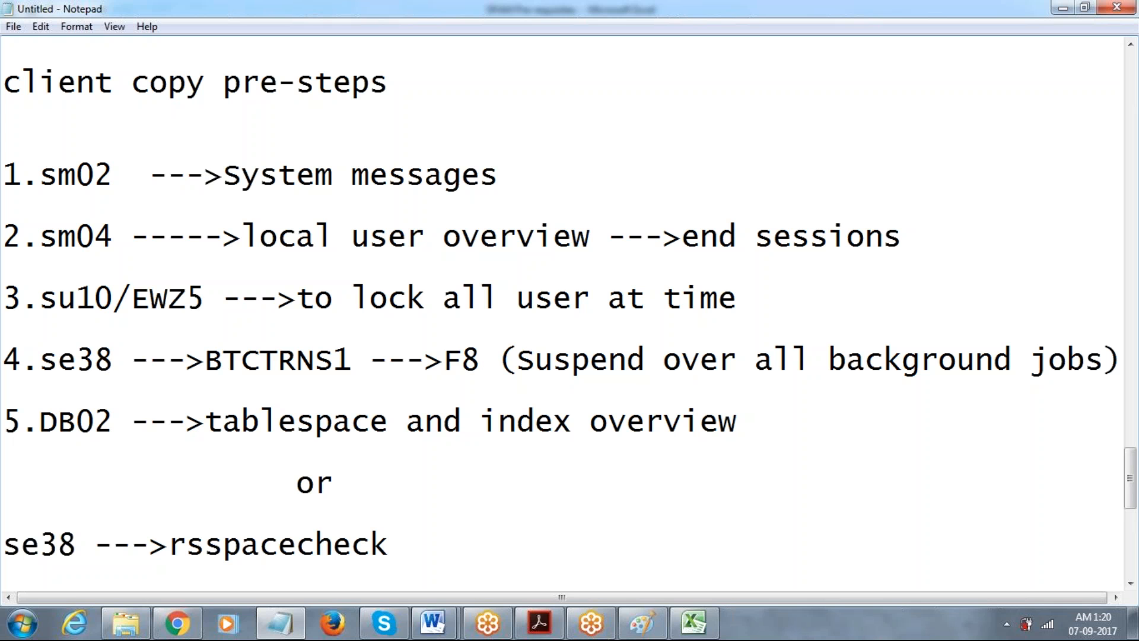
pyautogui.write('->table -')
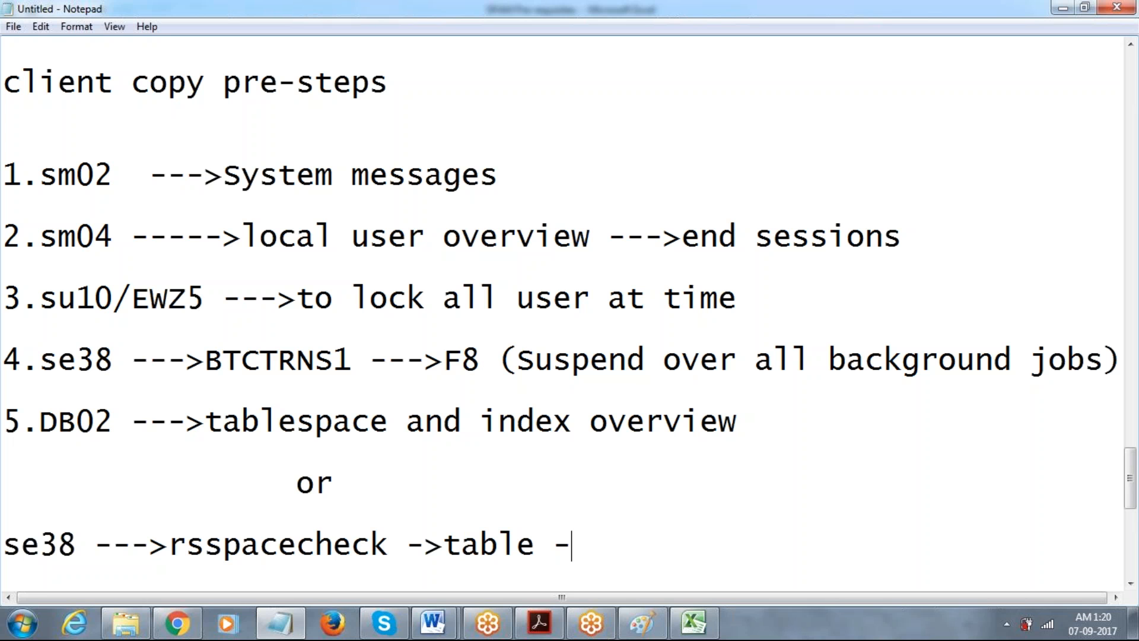
pyautogui.write('->F8')
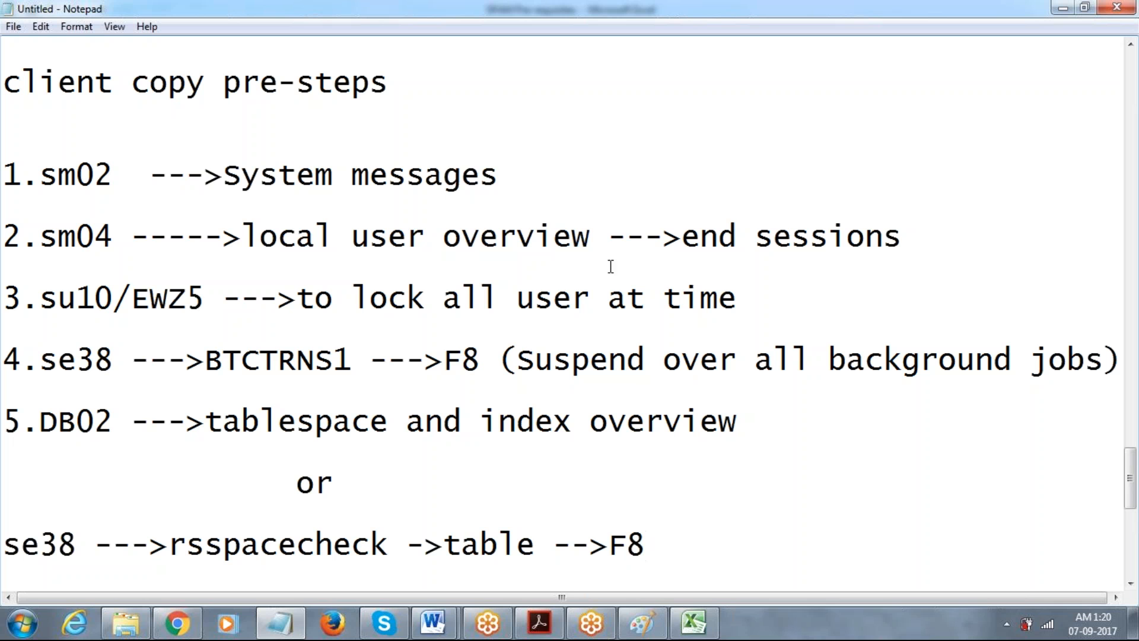
# Highlight steps 1–4 of the notes while explaining them.
pyautogui.moveTo(61, 175); pyautogui.dragTo(724, 311)
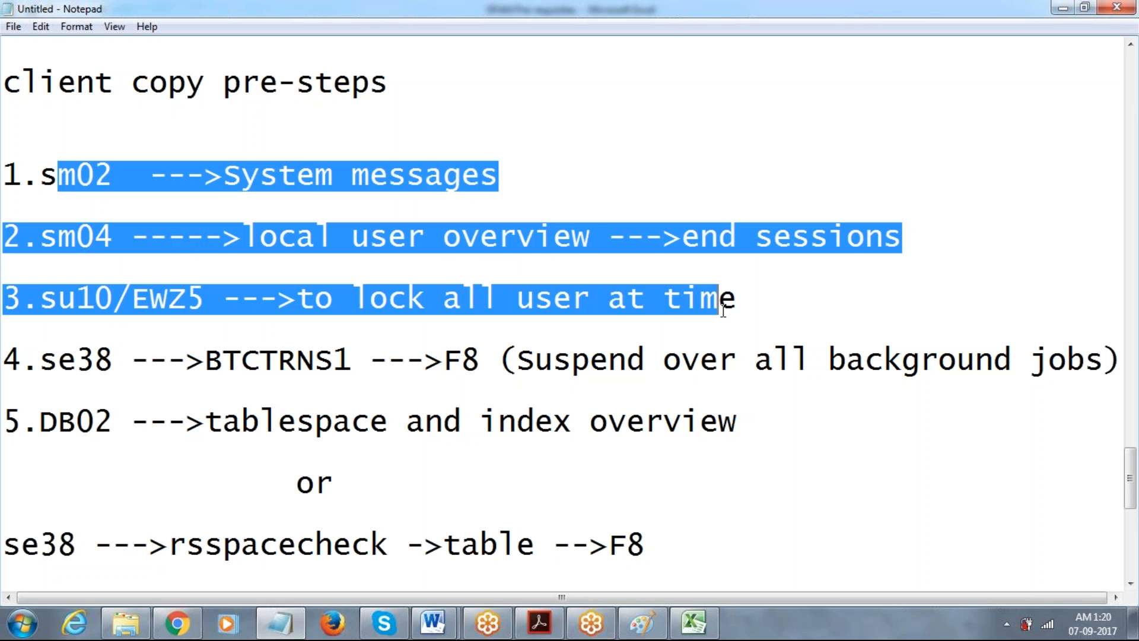
pyautogui.moveTo(37, 359); pyautogui.dragTo(222, 420)
pyautogui.moveTo(12, 419); pyautogui.dragTo(639, 534)
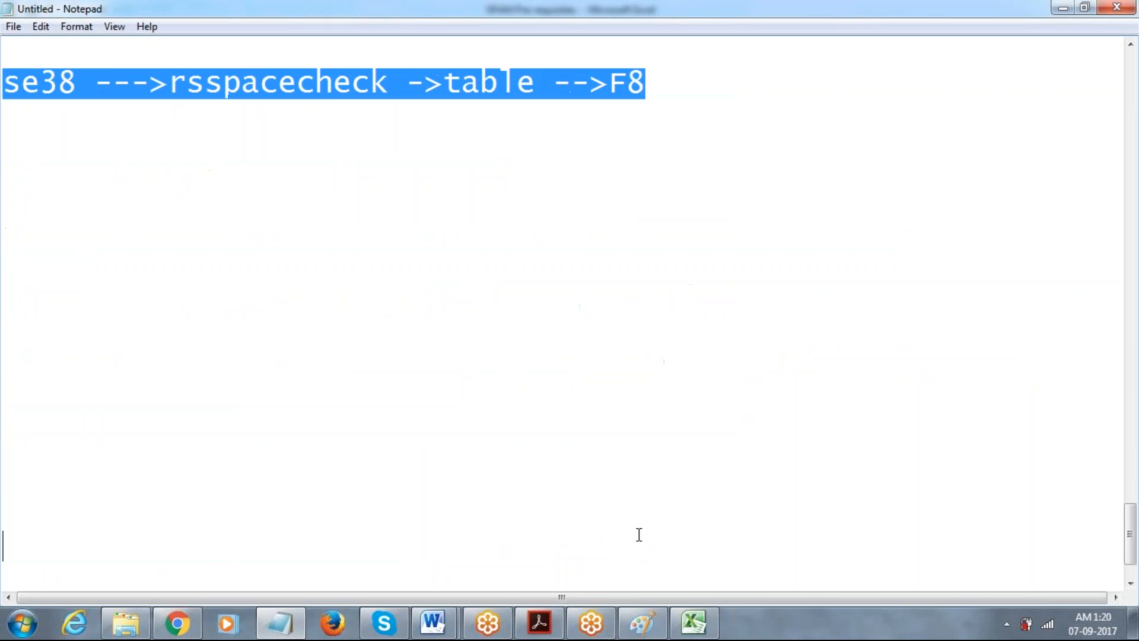
pyautogui.click(677, 145)
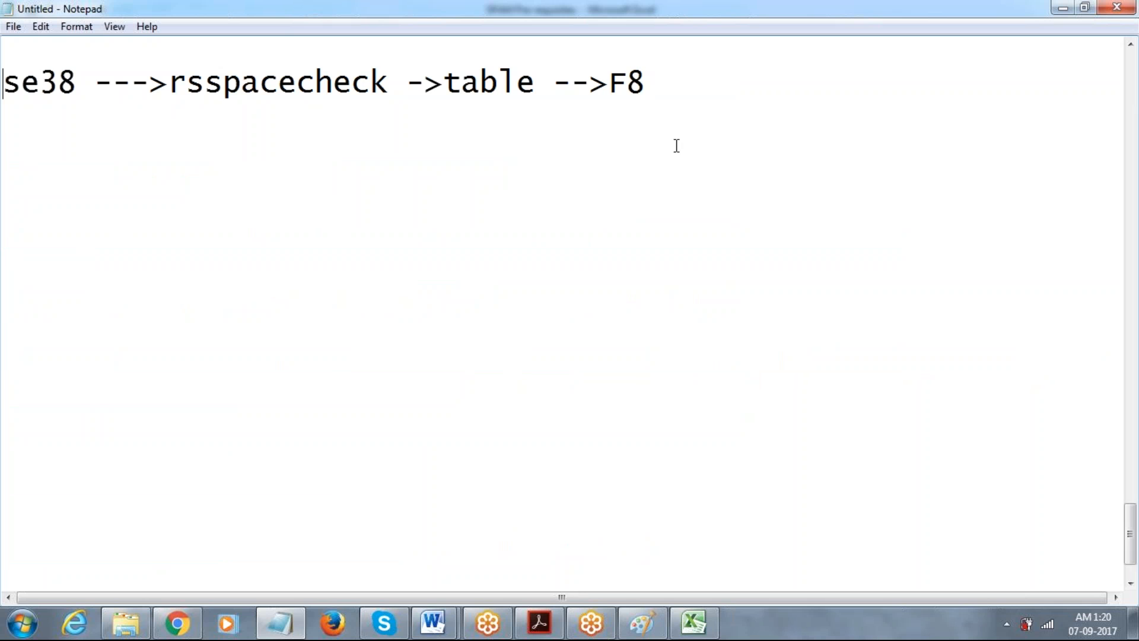
pyautogui.press('Up')
pyautogui.press('Up')
pyautogui.press('Up')
pyautogui.press('Up')
pyautogui.press('Up')
pyautogui.press('Up')
pyautogui.press('Up')
pyautogui.press('Up')
pyautogui.press('Up')
pyautogui.press('Up')
pyautogui.press('Up')
pyautogui.press('Up')
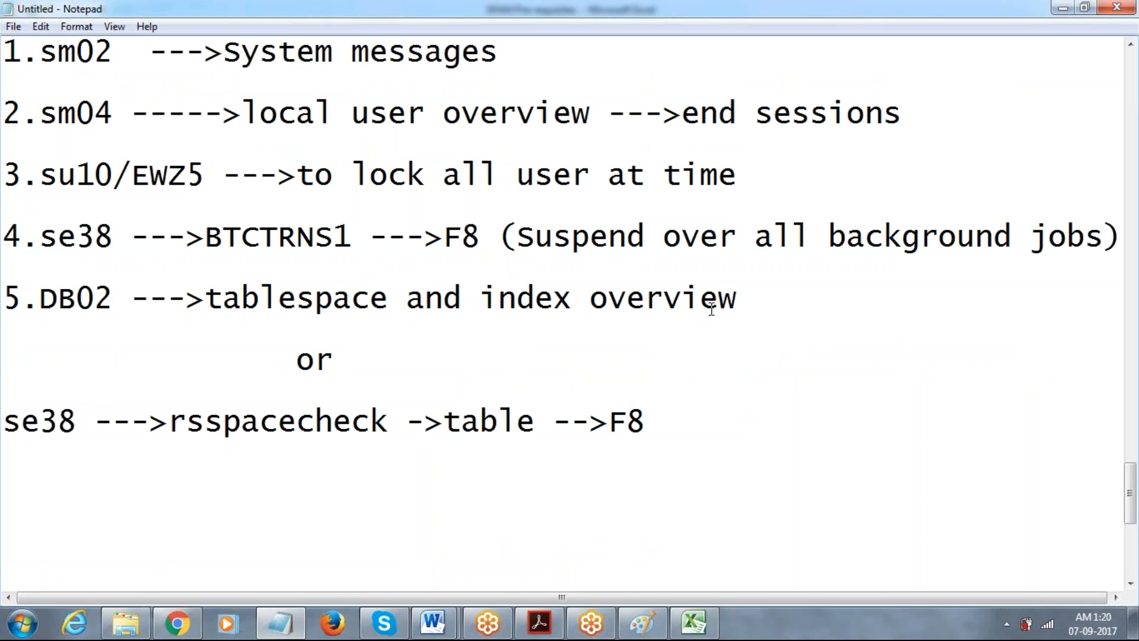
# Start item 6 after the rsspacecheck line with a '600 sec' value.
pyautogui.click(654, 420)
pyautogui.press('Return')
pyautogui.write('6.RD')
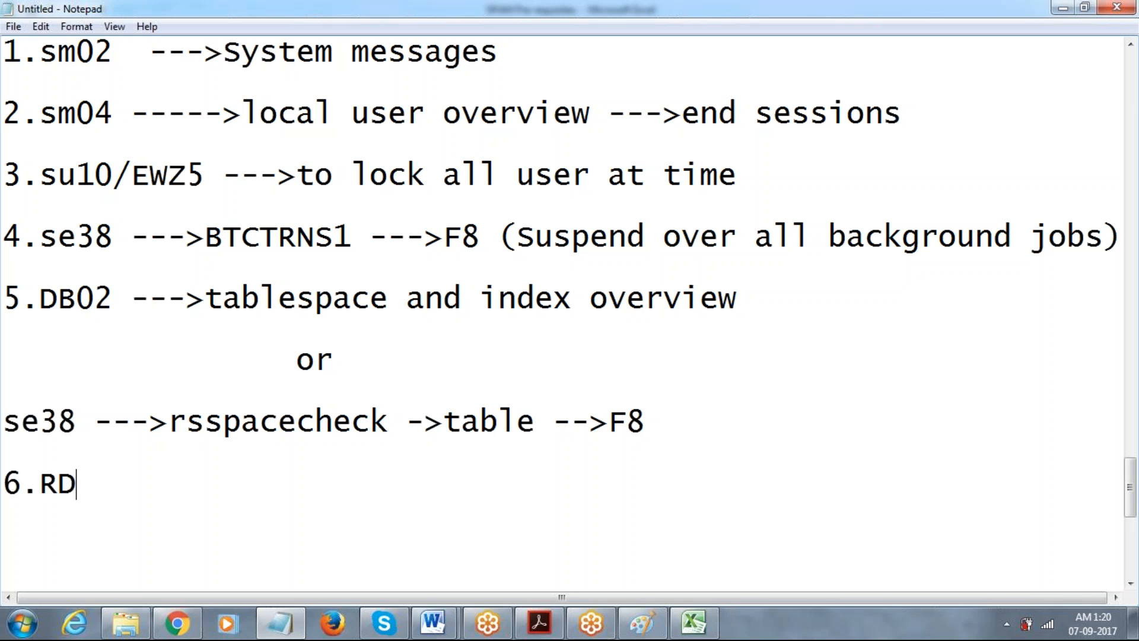
pyautogui.press('BackSpace')
pyautogui.press('BackSpace')
pyautogui.write('600 SEC')
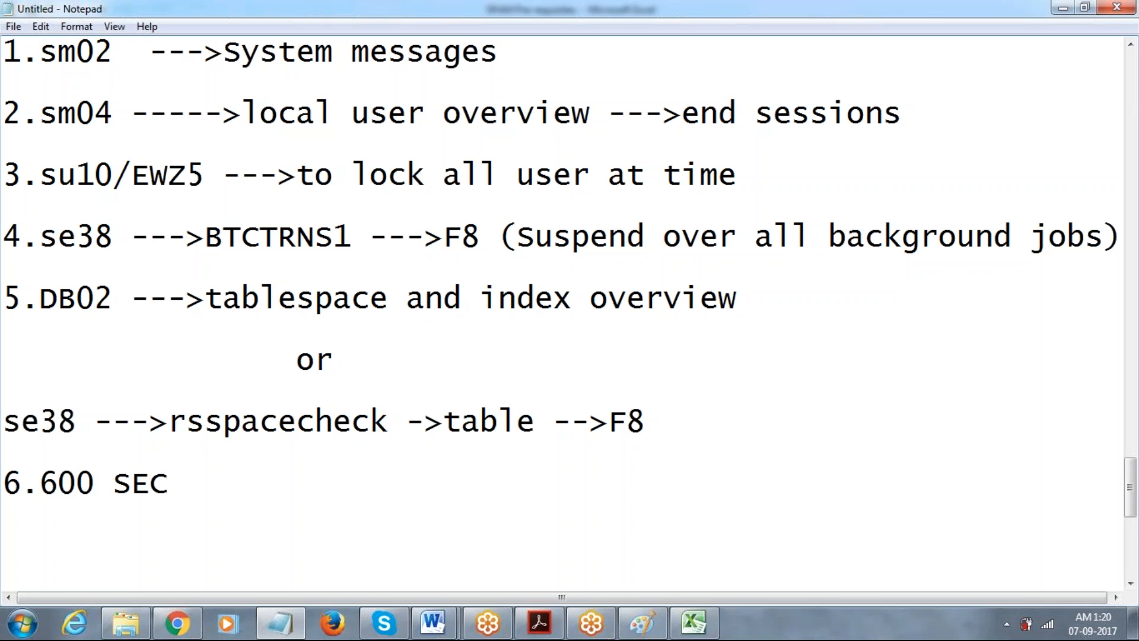
pyautogui.press('BackSpace')
pyautogui.press('BackSpace')
pyautogui.press('BackSpace')
pyautogui.press('BackSpace')
pyautogui.press('BackSpace')
pyautogui.press('BackSpace')
pyautogui.press('BackSpace')
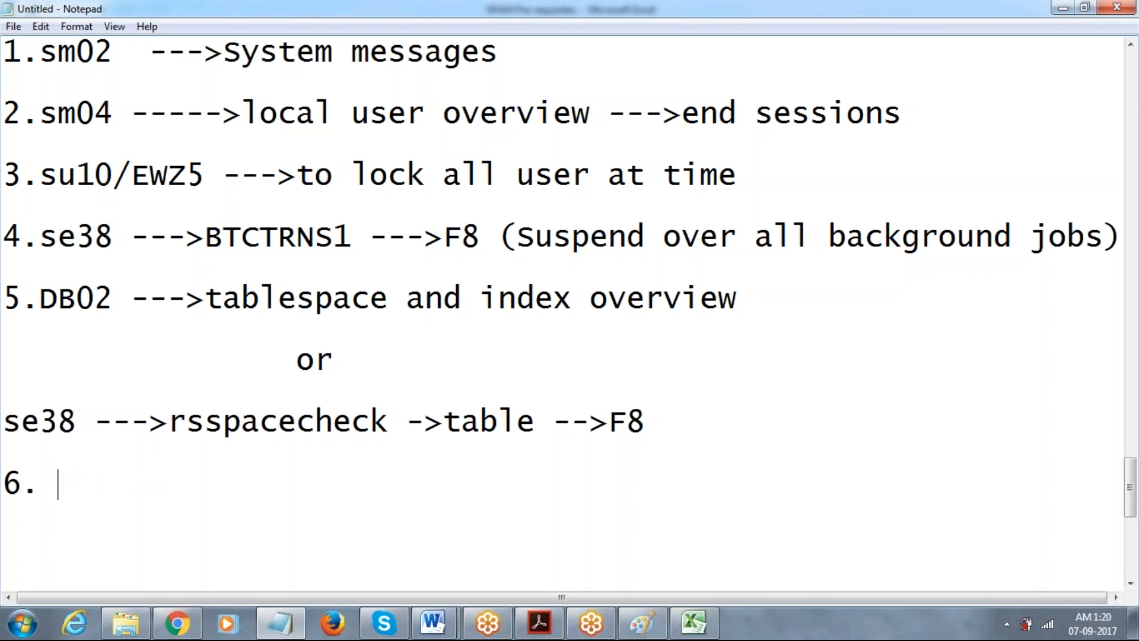
pyautogui.write('5')
pyautogui.press('BackSpace')
pyautogui.write('600 sec')
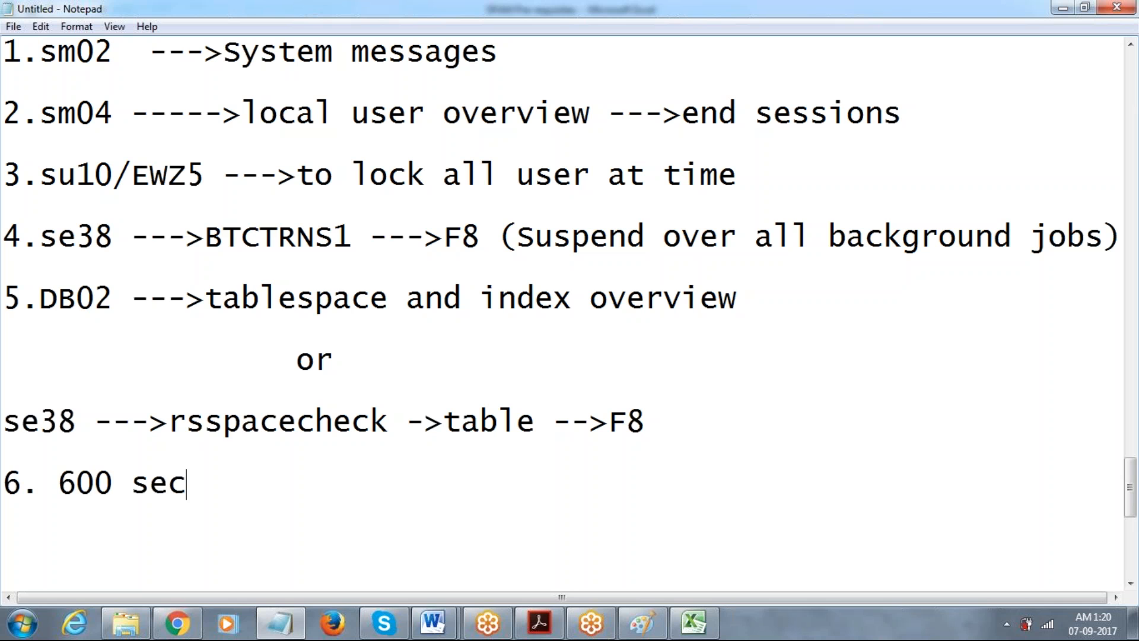
# Write item 6 as 'rdisp/wp_max_runtime=600sec' with an indented '=1800 sec' line below.
pyautogui.click(23, 623)
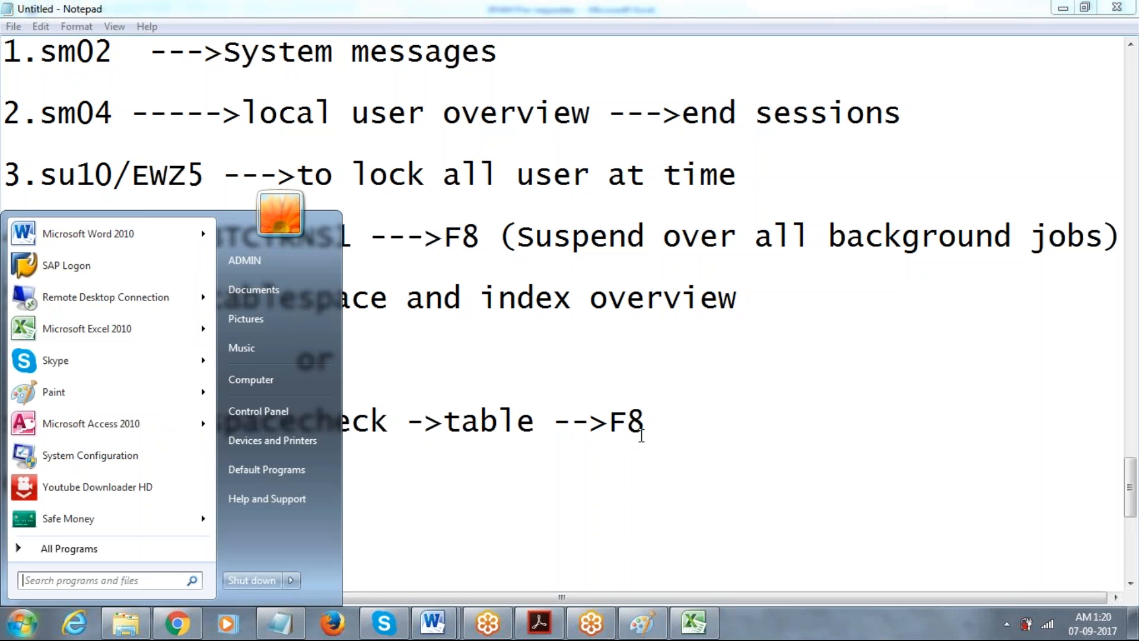
pyautogui.click(660, 446)
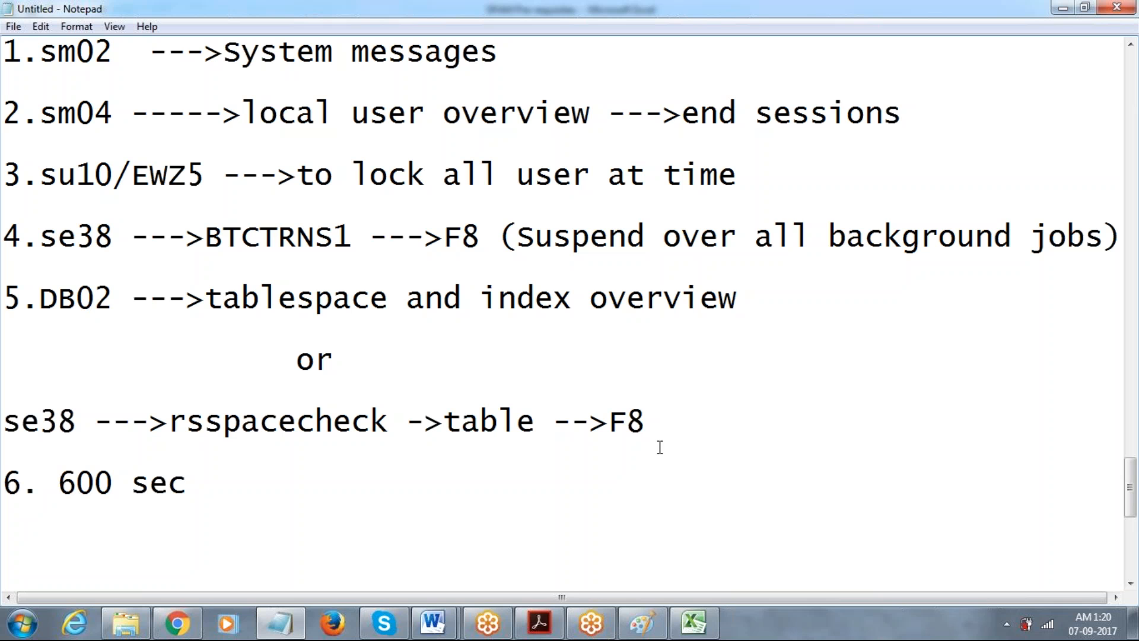
pyautogui.click(236, 485)
pyautogui.press('BackSpace')
pyautogui.press('BackSpace')
pyautogui.press('BackSpace')
pyautogui.press('BackSpace')
pyautogui.press('BackSpace')
pyautogui.press('BackSpace')
pyautogui.press('BackSpace')
pyautogui.write('rd')
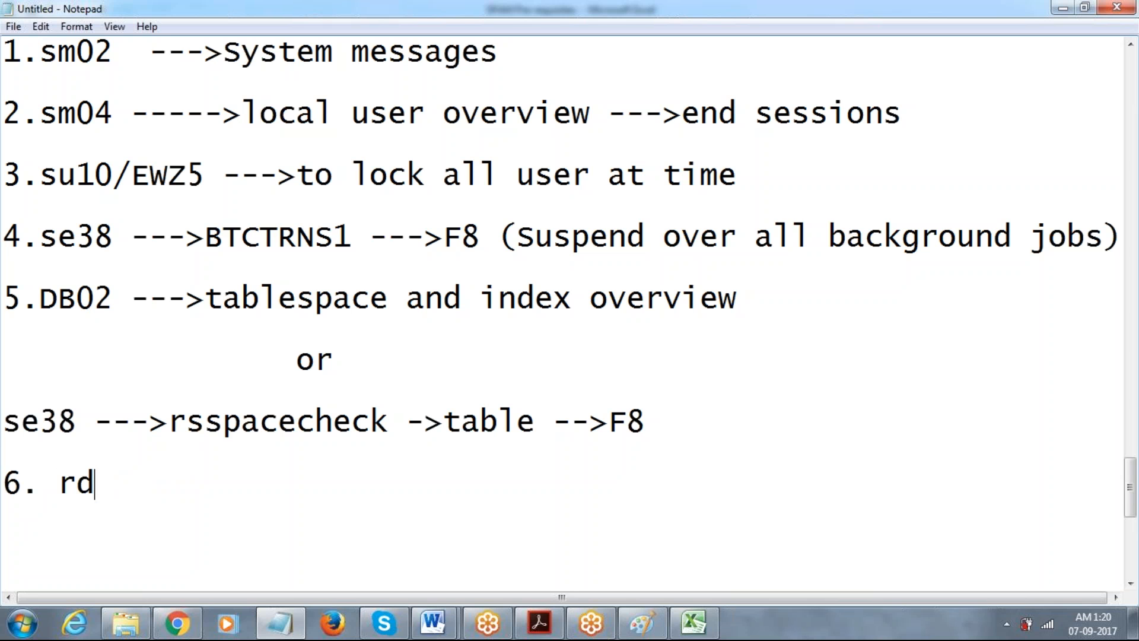
pyautogui.write('isp/wp')
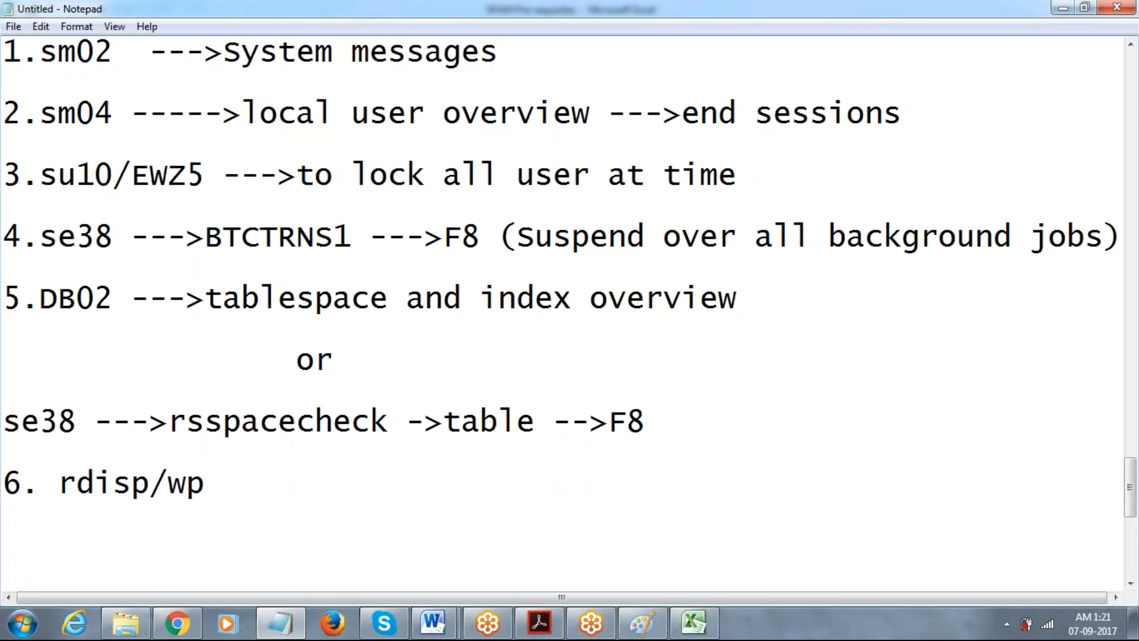
pyautogui.write('_max_ri')
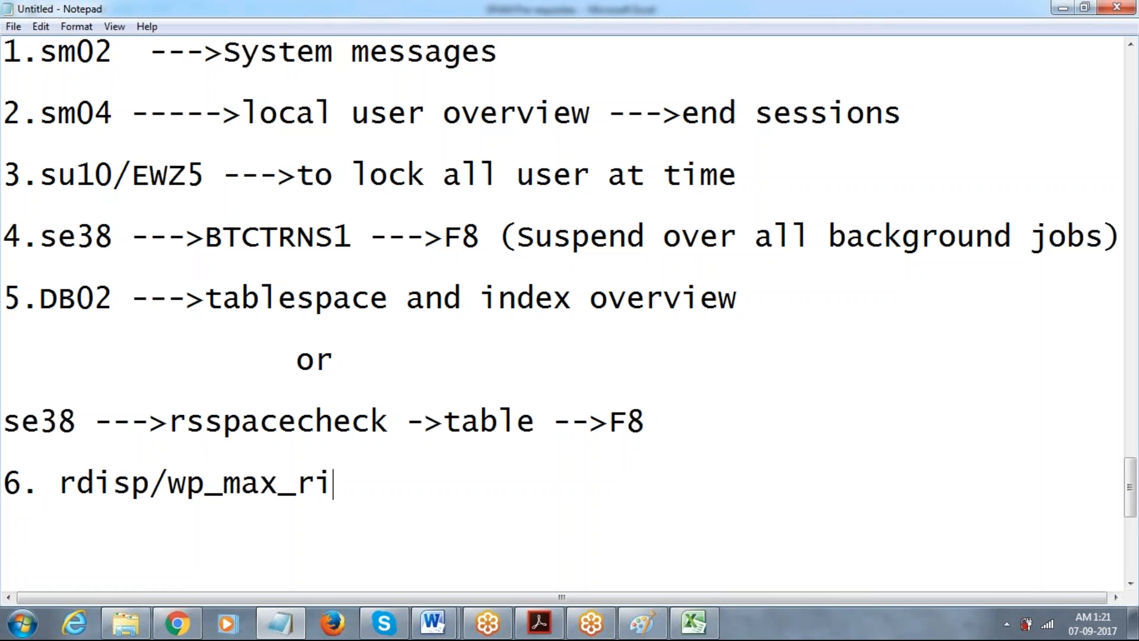
pyautogui.press('BackSpace')
pyautogui.write('ut')
pyautogui.press('BackSpace')
pyautogui.write('ntime=')
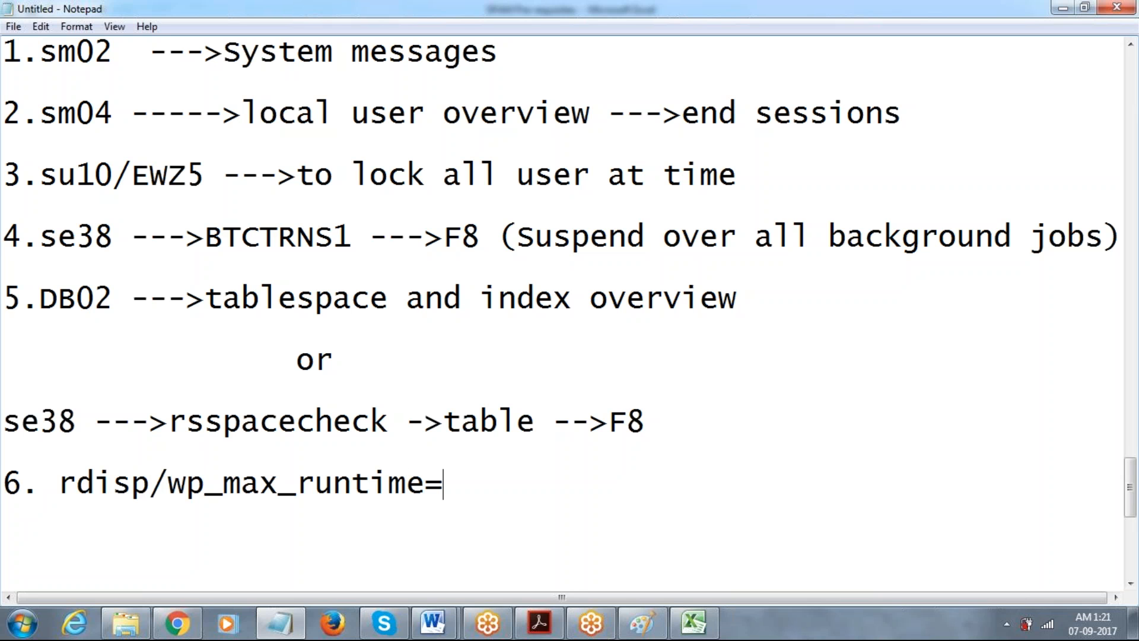
pyautogui.write('600sec')
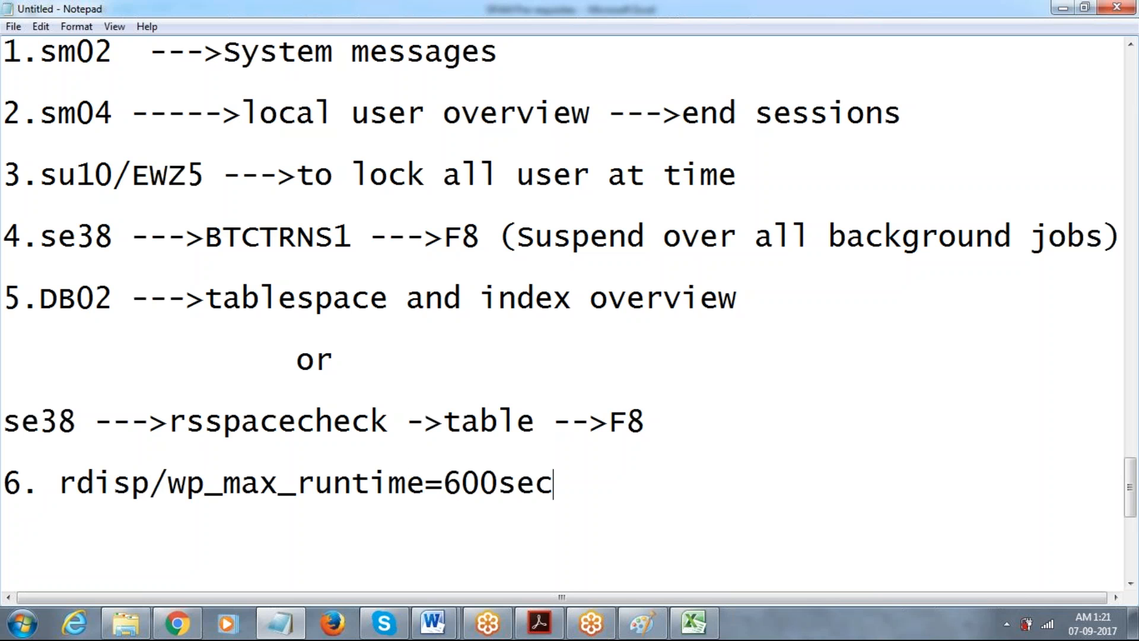
pyautogui.press('Return')
pyautogui.press('Tab')
pyautogui.press('Tab')
pyautogui.press('Tab')
pyautogui.write('=180')
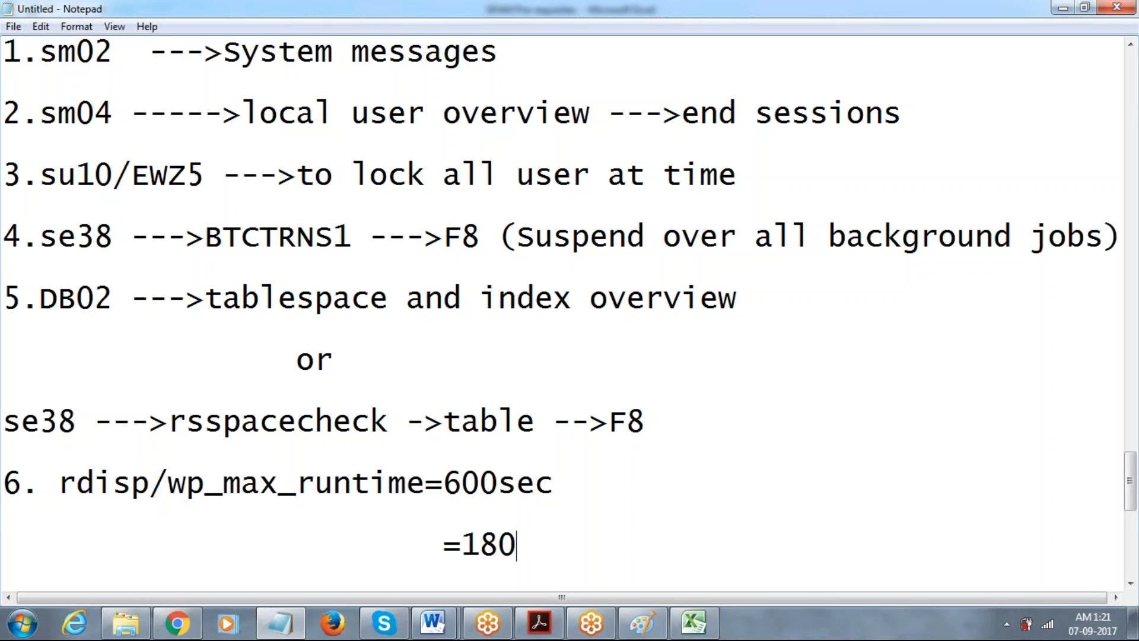
pyautogui.write('0 sec')
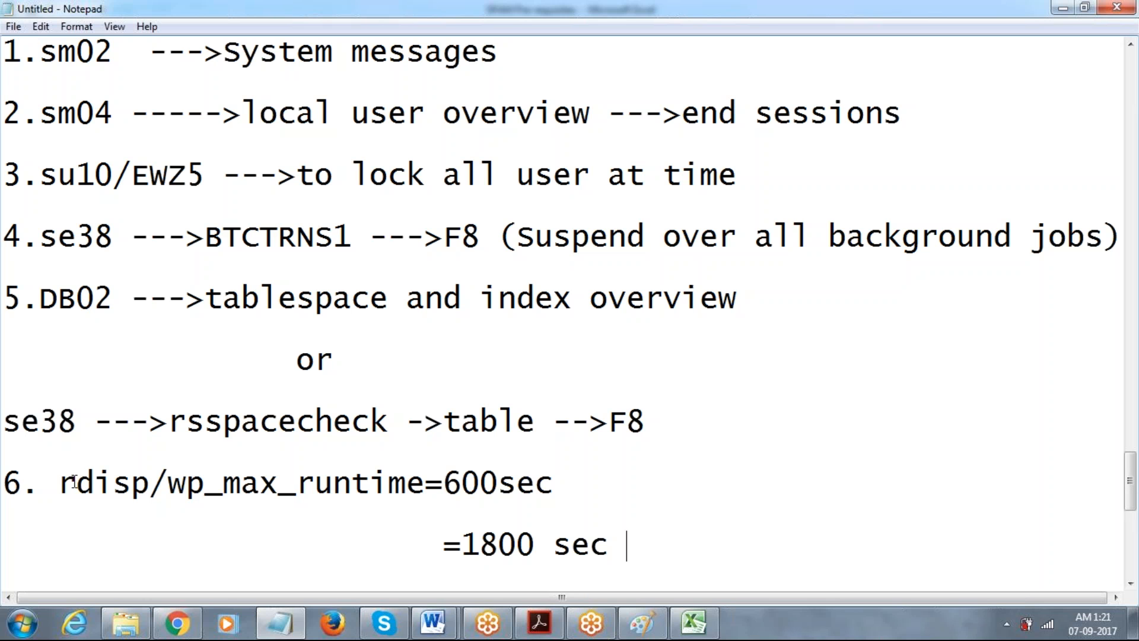
# Append '---->increass wp runtime' to the item 6 parameter line.
pyautogui.moveTo(68, 481); pyautogui.dragTo(390, 483)
pyautogui.click(410, 486)
pyautogui.click(580, 481)
pyautogui.write('---->wp runtime')
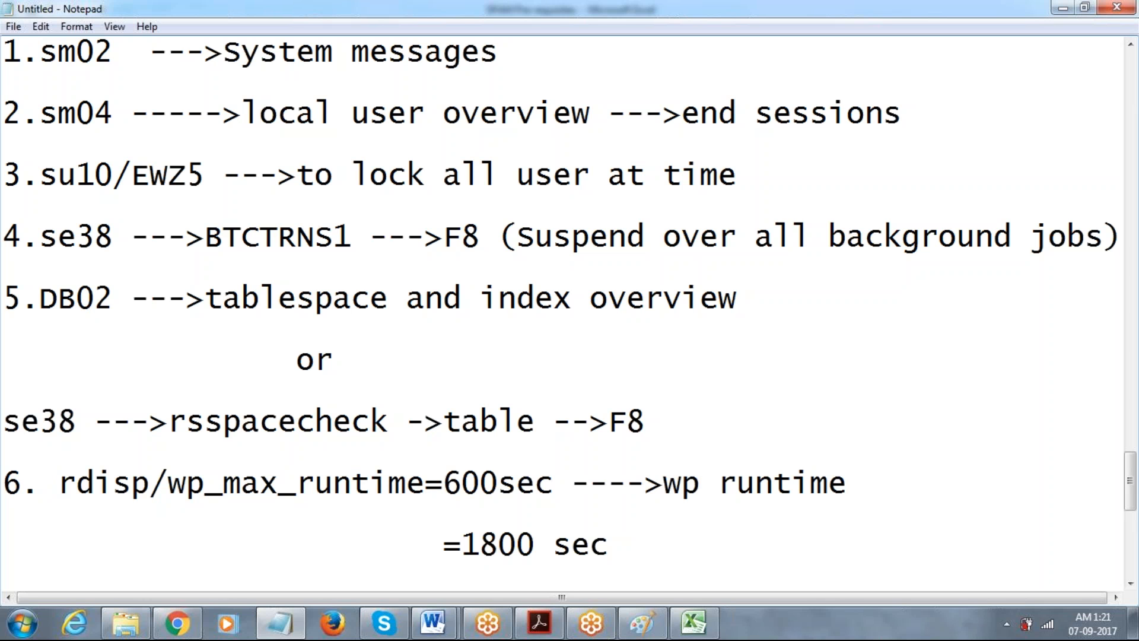
pyautogui.click(665, 485)
pyautogui.write('incress')
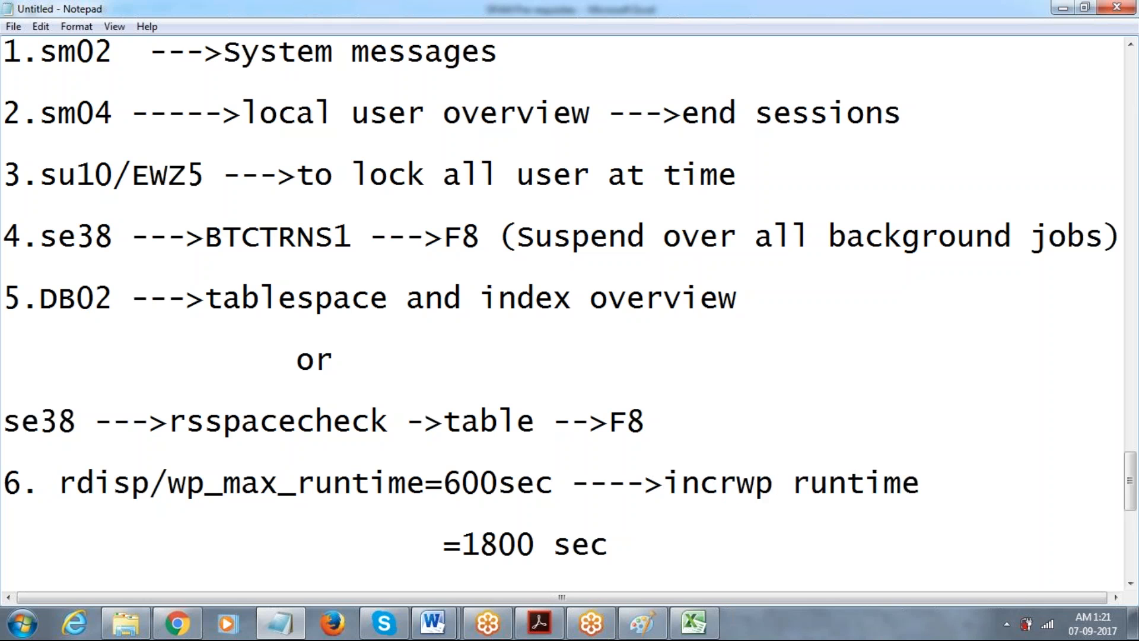
pyautogui.press('BackSpace')
pyautogui.press('BackSpace')
pyautogui.press('BackSpace')
pyautogui.press('BackSpace')
pyautogui.press('BackSpace')
pyautogui.press('BackSpace')
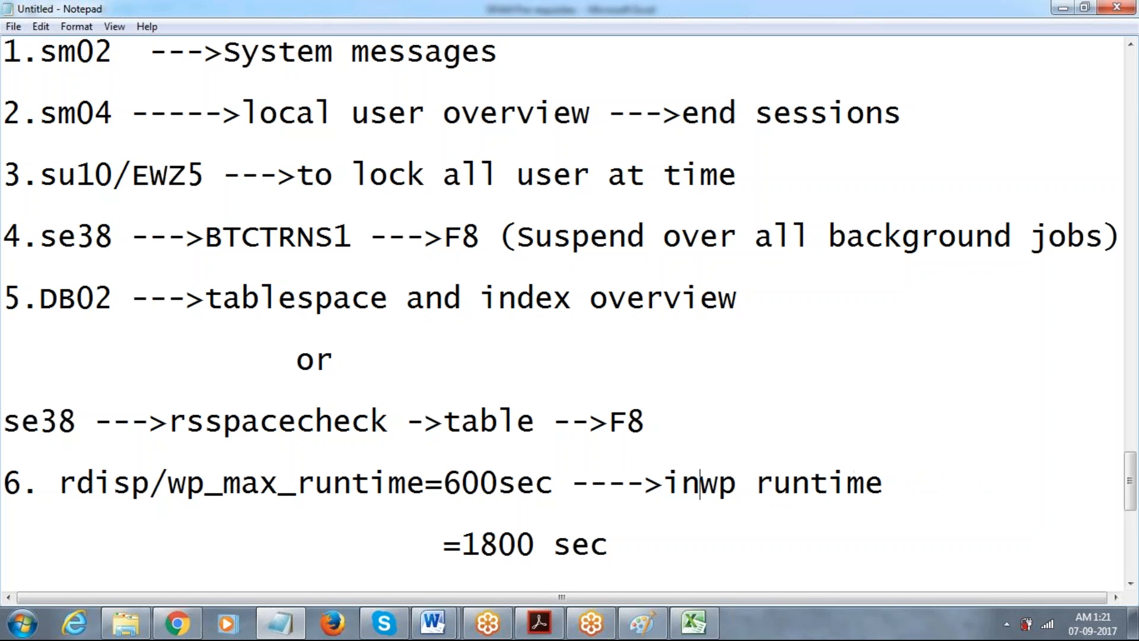
pyautogui.write('C')
pyautogui.press('BackSpace')
pyautogui.write('creass')
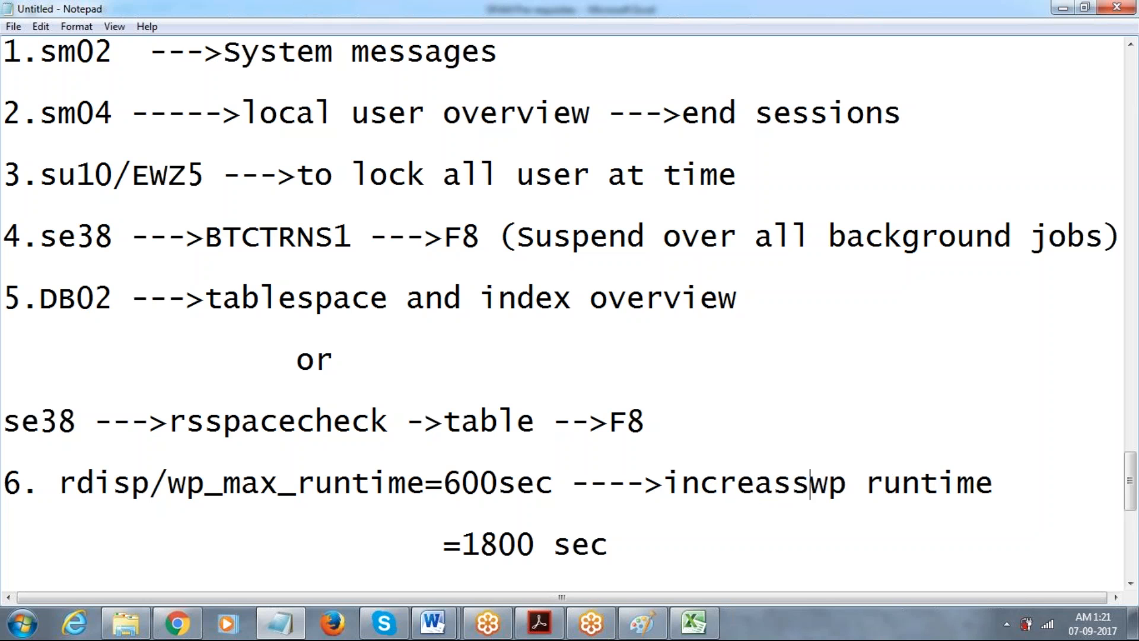
pyautogui.click(960, 558)
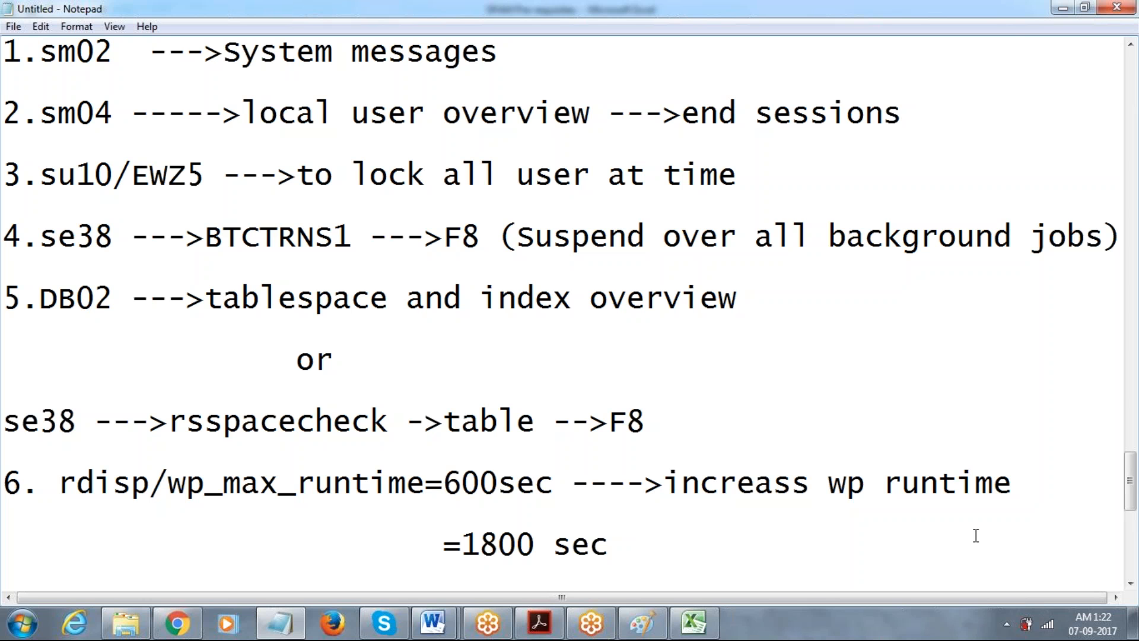
# Switch to the SAP Clients overview window and run transaction SM02.
pyautogui.click(1009, 23)
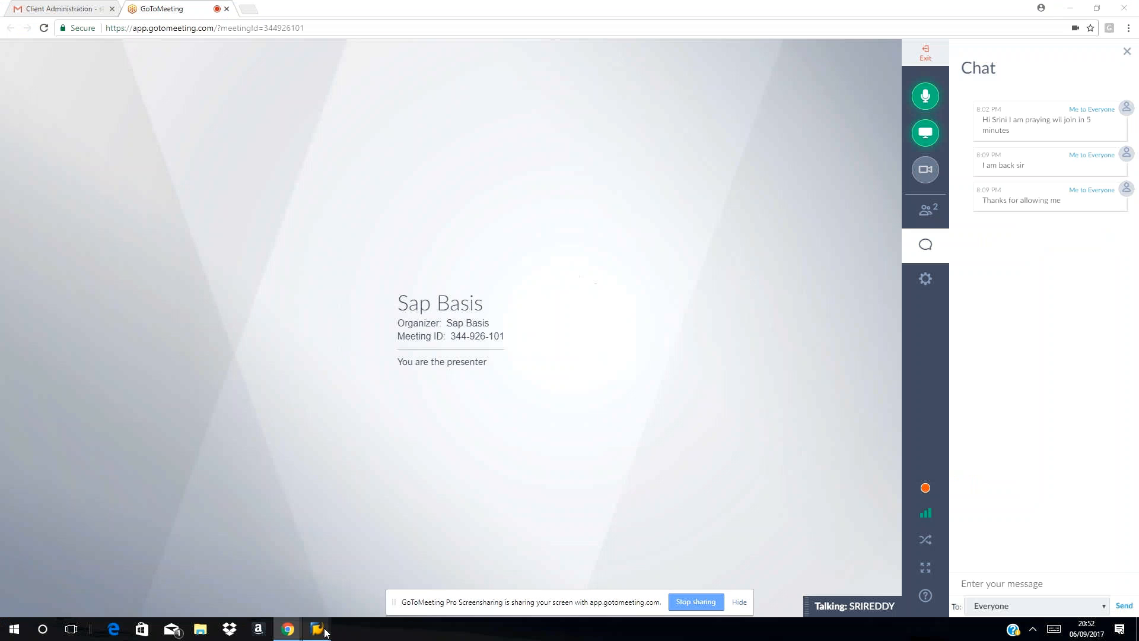
pyautogui.moveTo(317, 628)
pyautogui.click(275, 568)
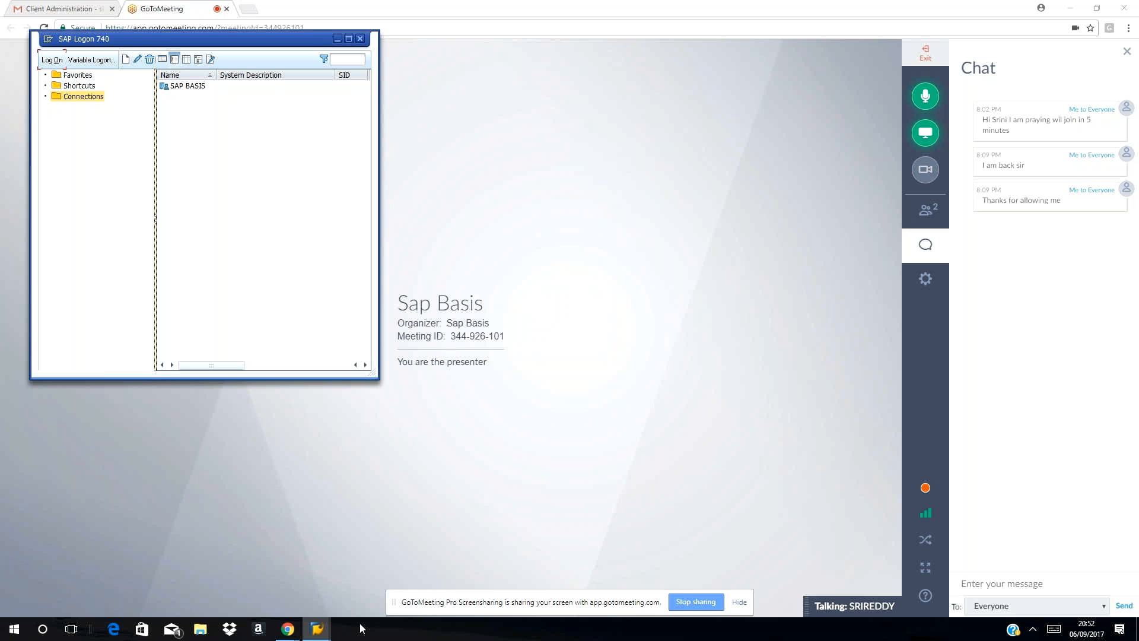
pyautogui.moveTo(316, 630)
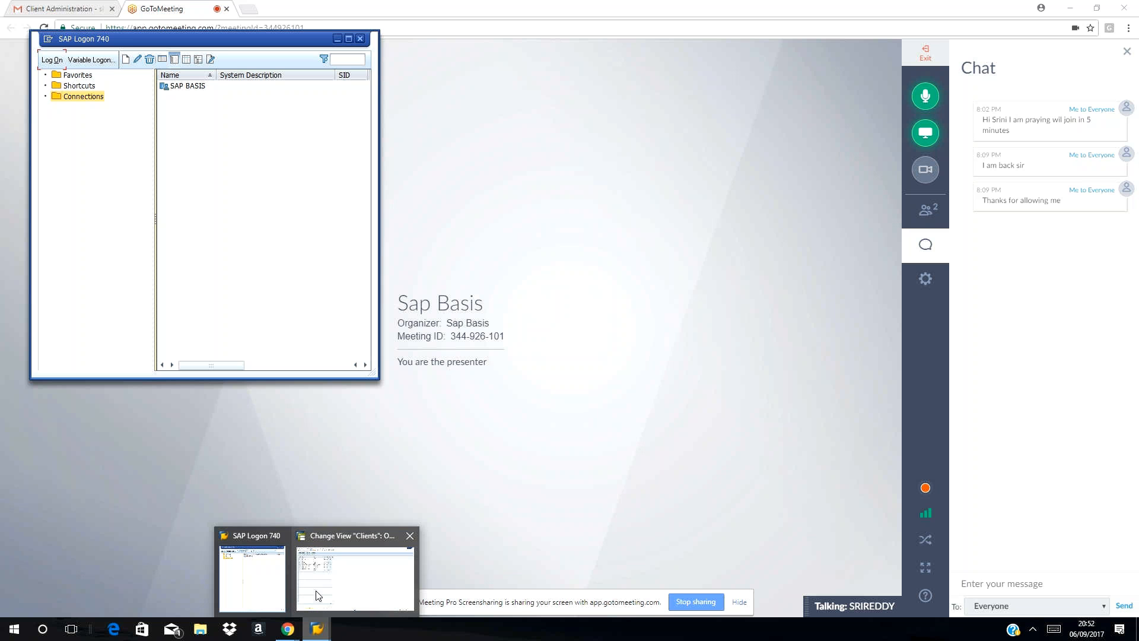
pyautogui.click(318, 595)
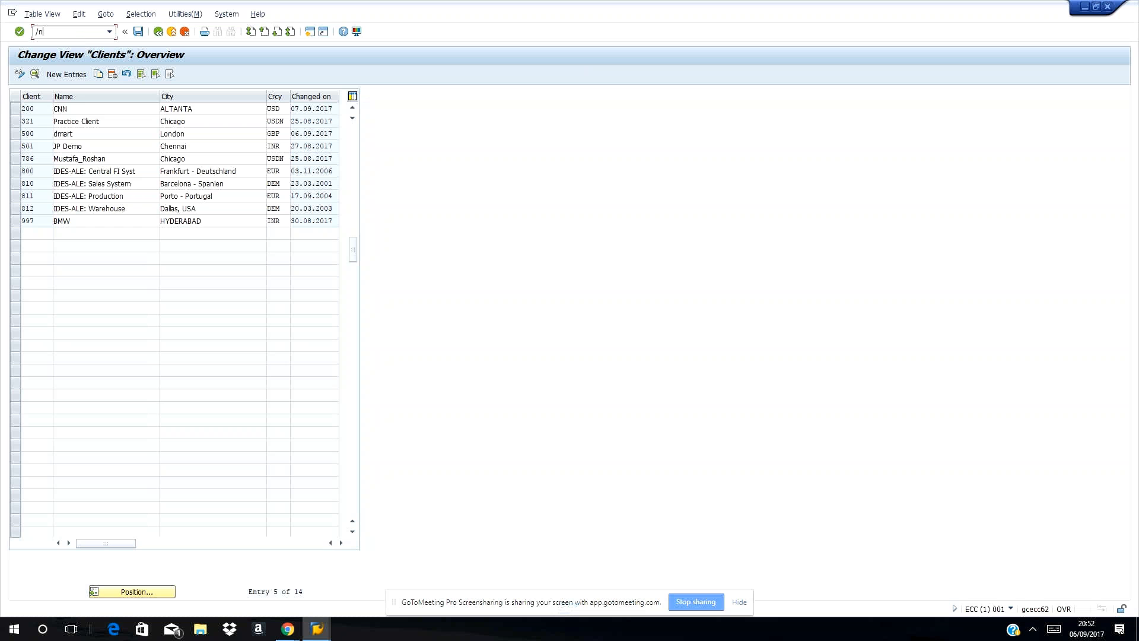
pyautogui.write('m02')
pyautogui.press('Return')
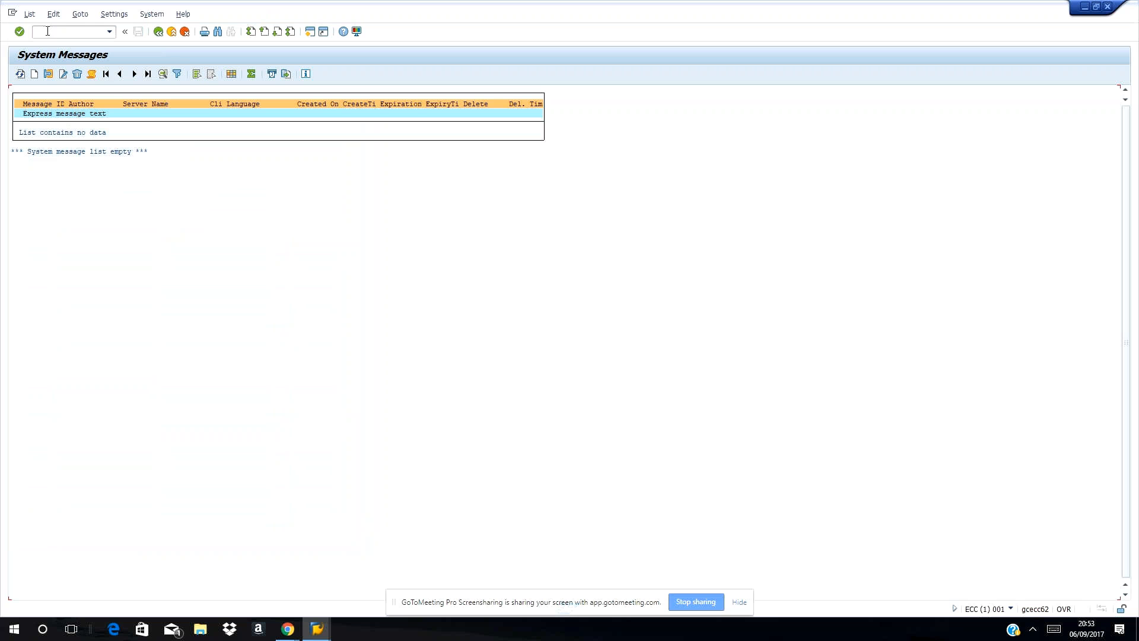
# Create a system message reading 'IT Client Copy Activity' / 'System would be down until informed further'.
pyautogui.click(36, 74)
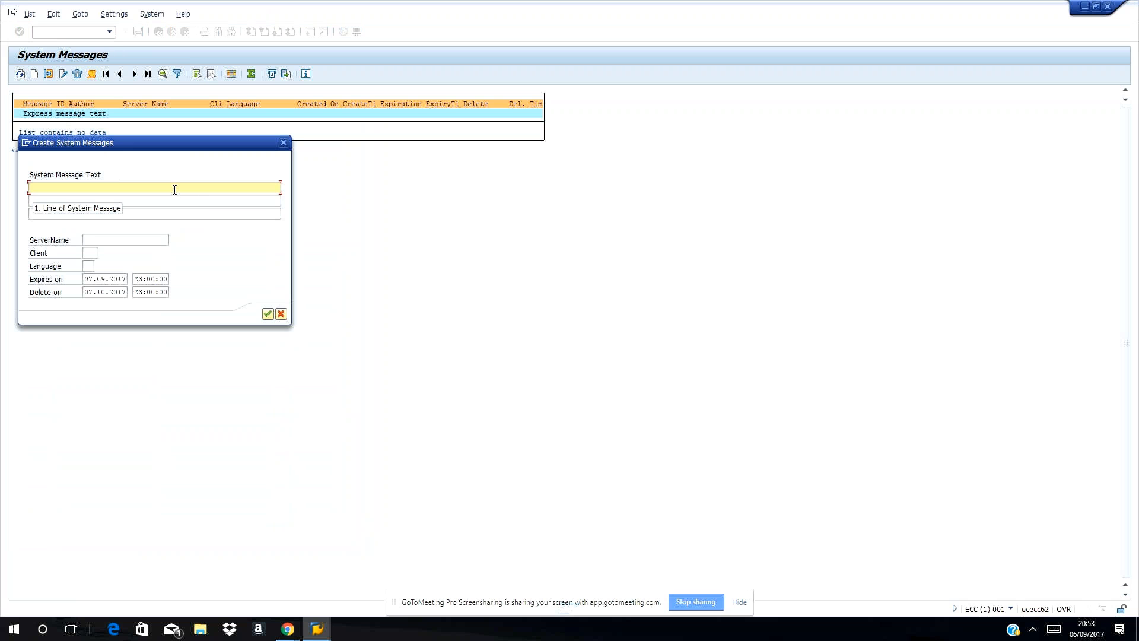
pyautogui.write('IT')
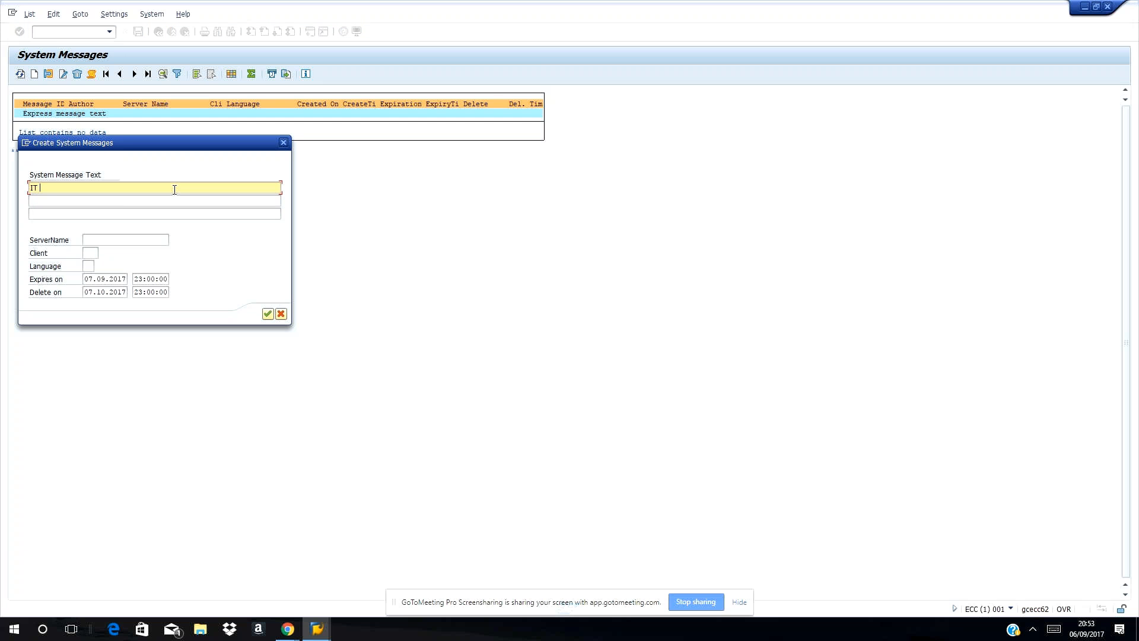
pyautogui.write(' Client Copy Activity')
pyautogui.click(110, 200)
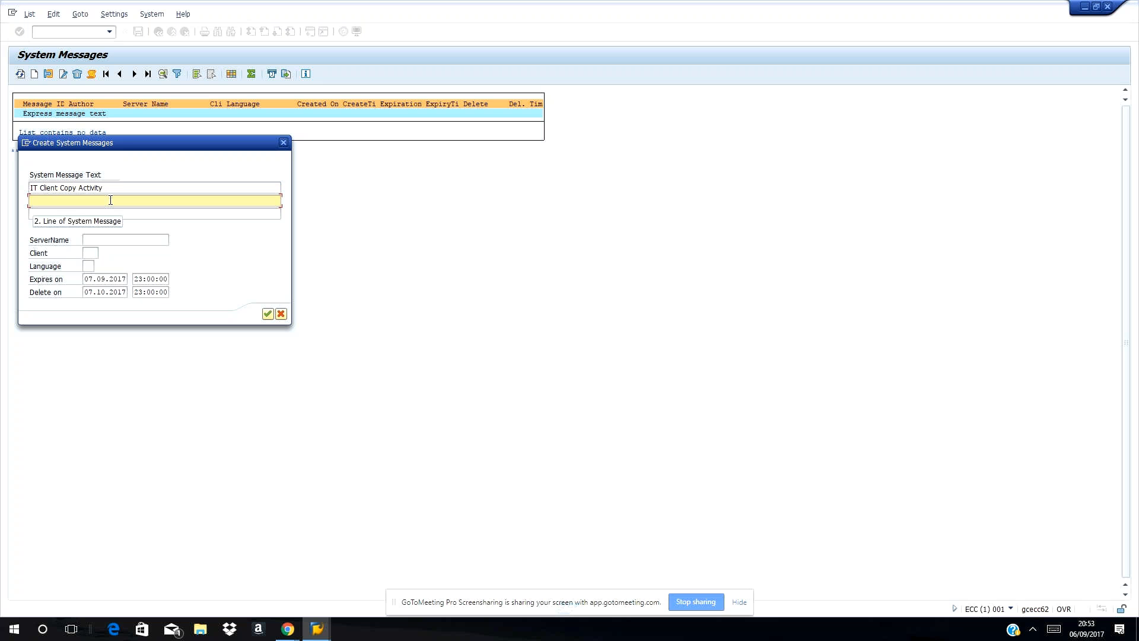
pyautogui.write('s')
pyautogui.write('System would')
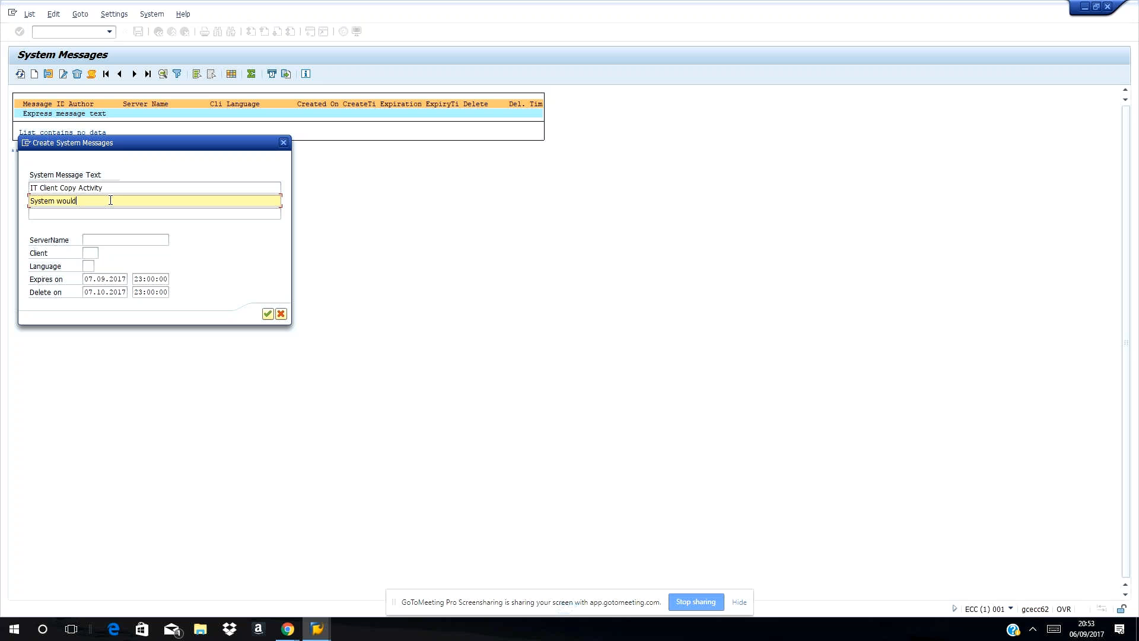
pyautogui.write(' be down until informed furthe')
# Restrict the message to server gcecc62_ECC_00, client 001, language EN, and save it.
pyautogui.click(46, 213)
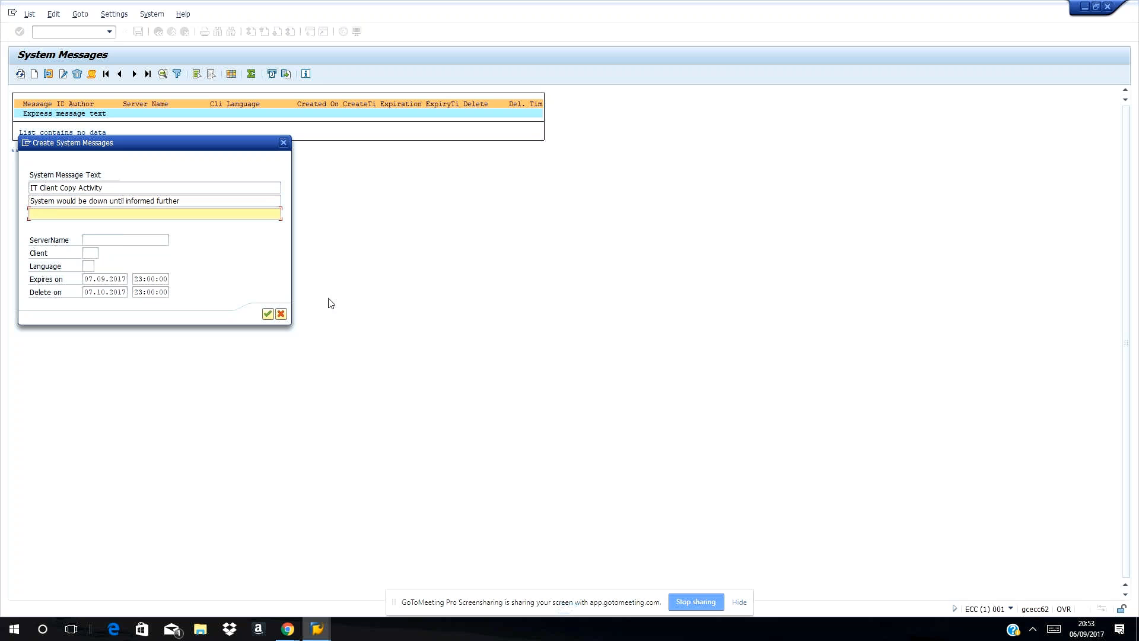
pyautogui.click(98, 238)
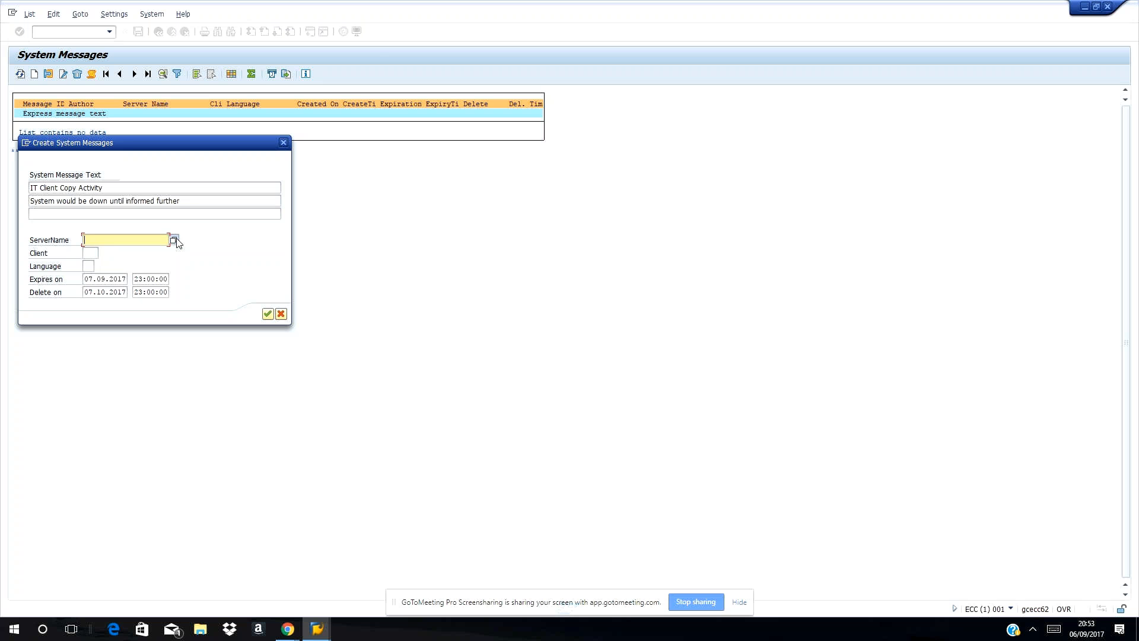
pyautogui.click(174, 240)
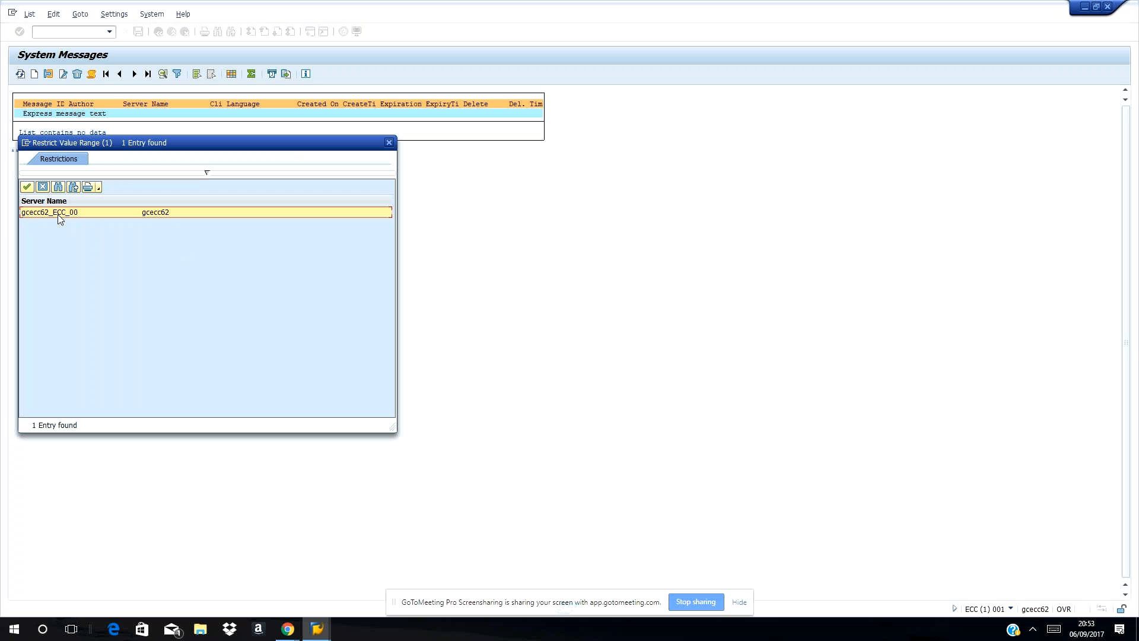
pyautogui.click(24, 188)
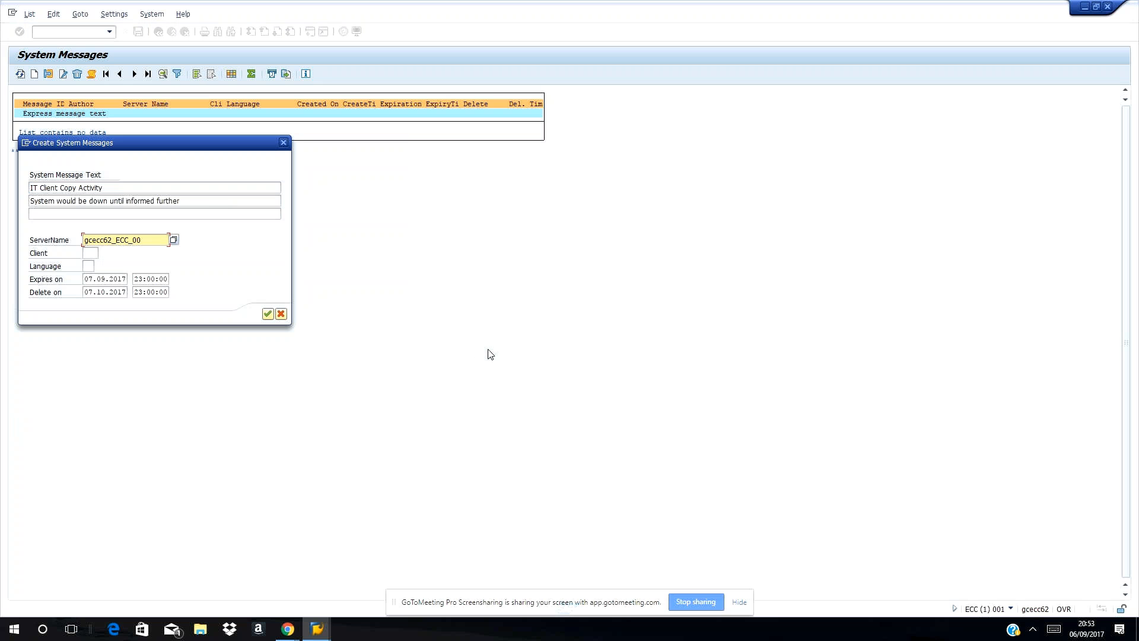
pyautogui.click(91, 253)
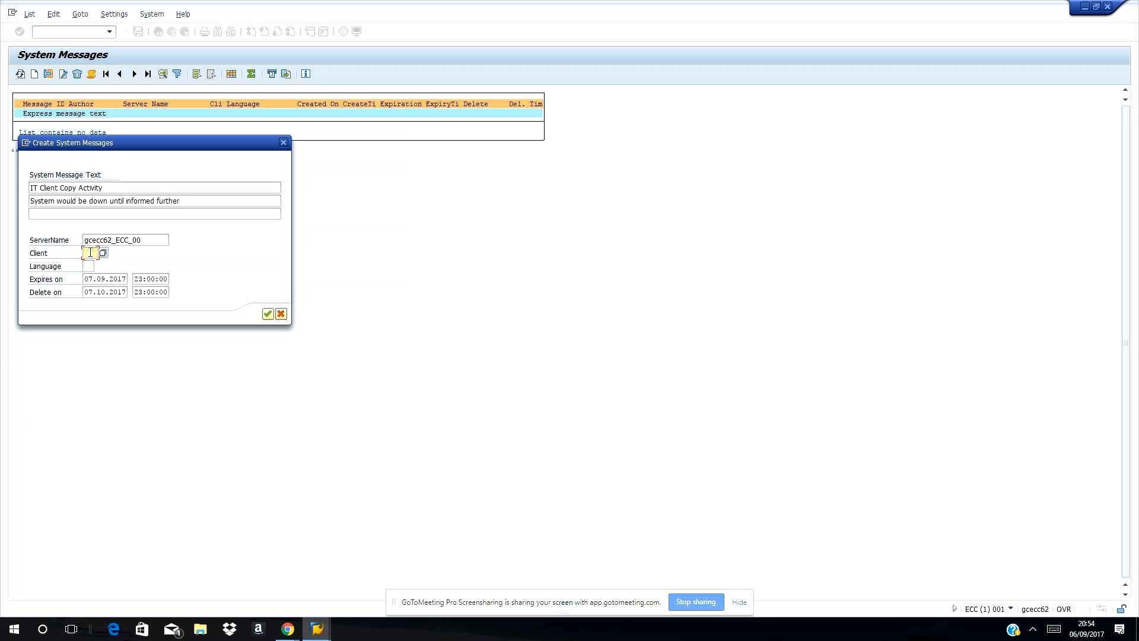
pyautogui.write('001')
pyautogui.click(88, 265)
pyautogui.write('EN')
pyautogui.press('Return')
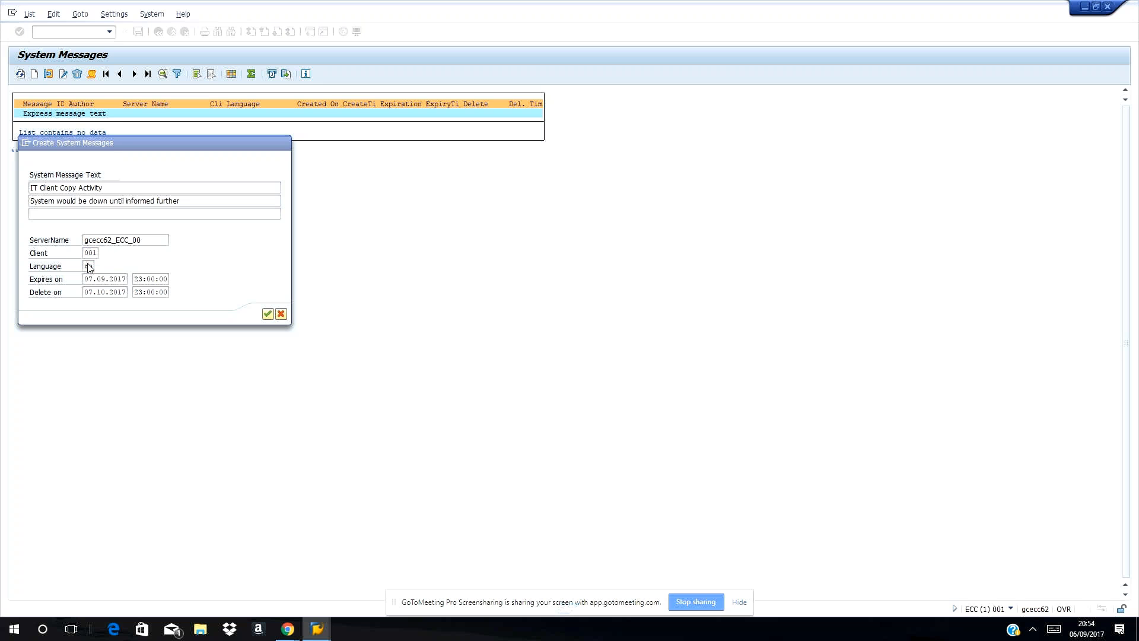
pyautogui.click(285, 286)
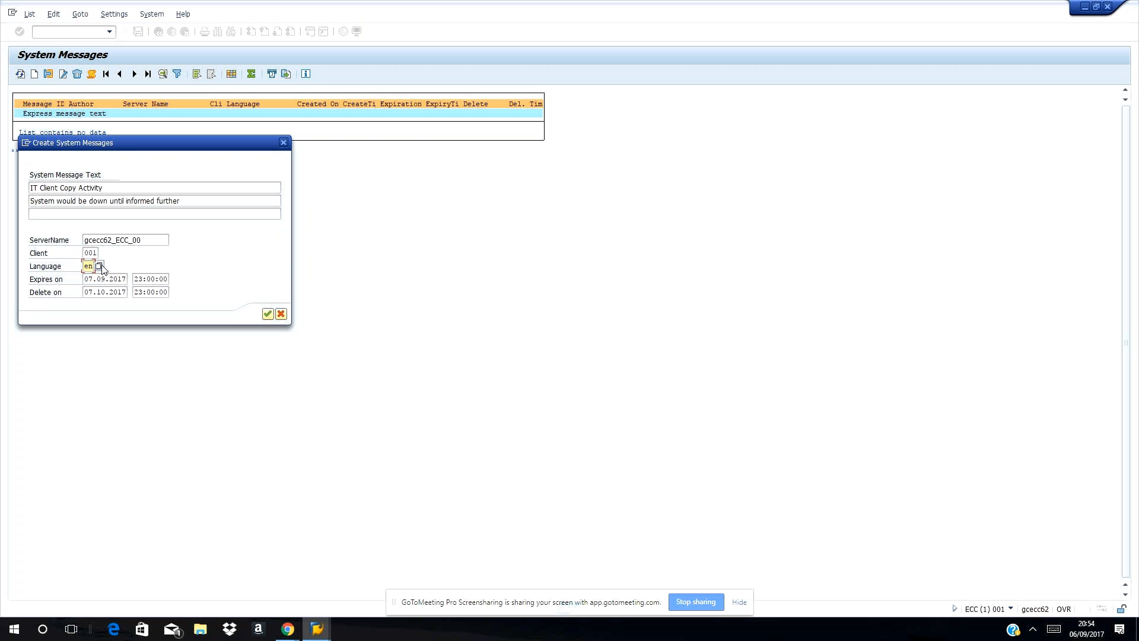
pyautogui.press('Return')
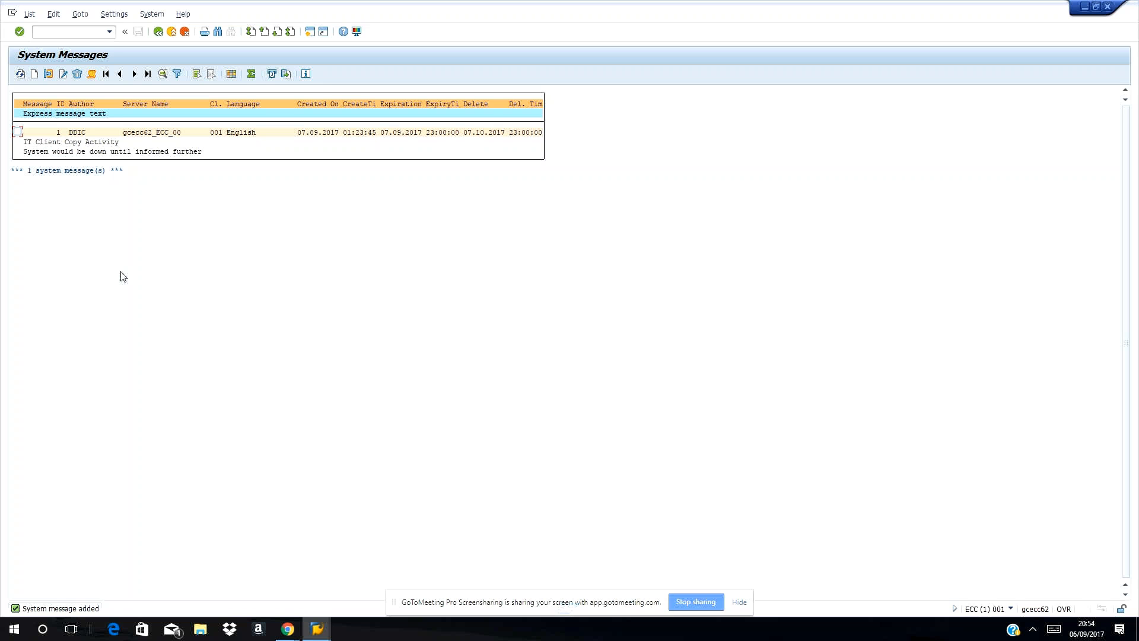
# Go back to SAP Easy Access and acknowledge the new system message popup.
pyautogui.click(155, 33)
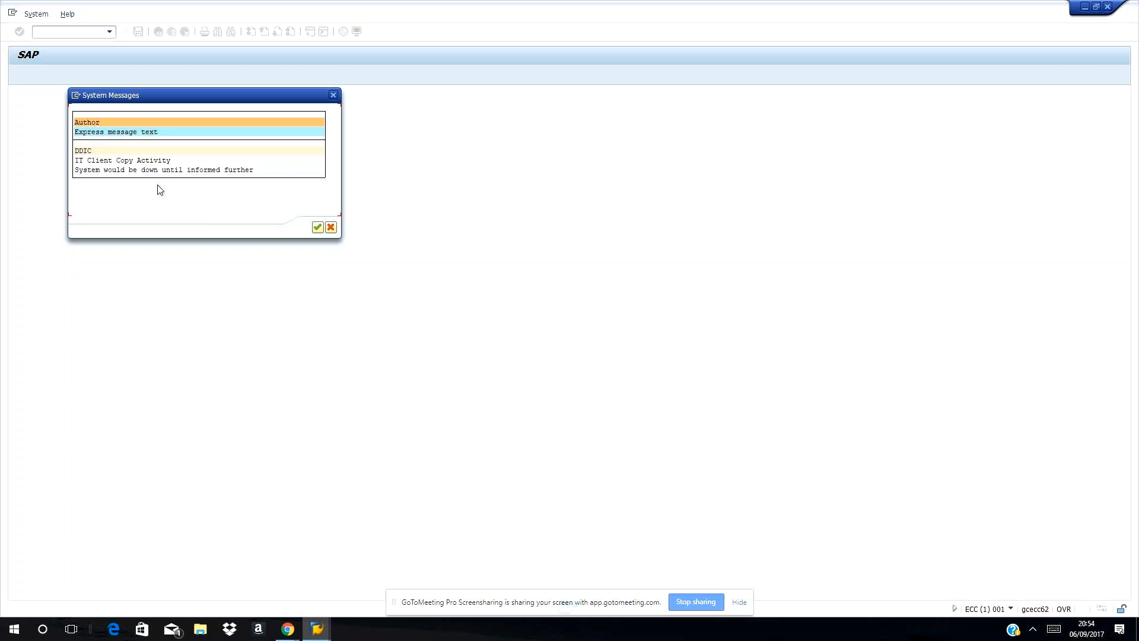
pyautogui.click(317, 229)
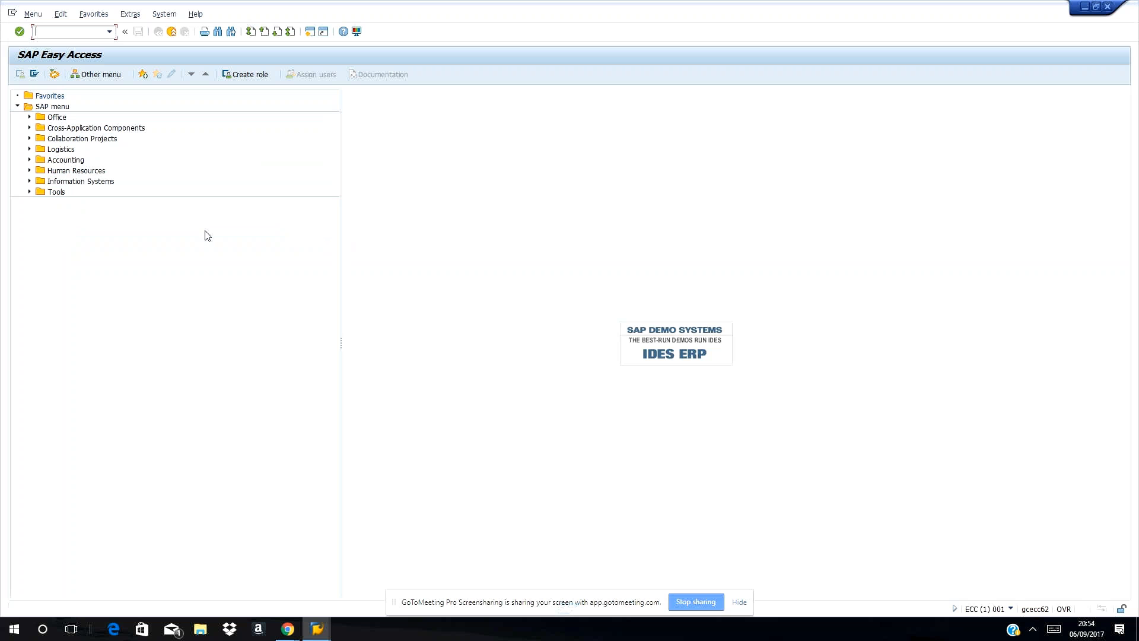
# Open the SM04 user list and widen its Terminal column.
pyautogui.write('sm04')
pyautogui.press('Return')
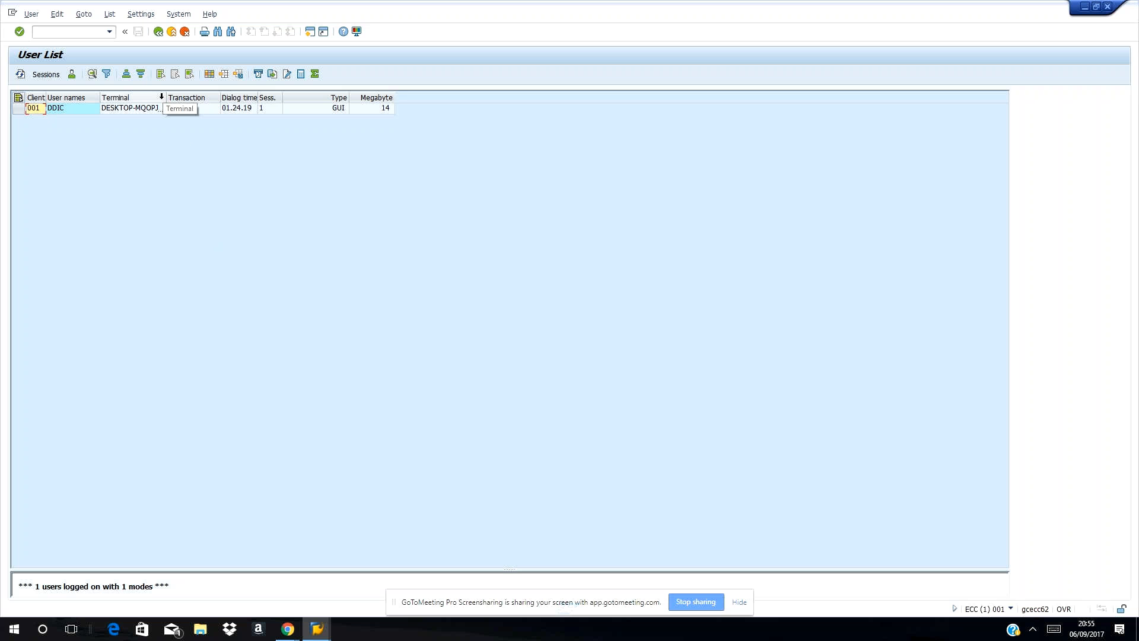
pyautogui.moveTo(166, 101); pyautogui.dragTo(261, 109)
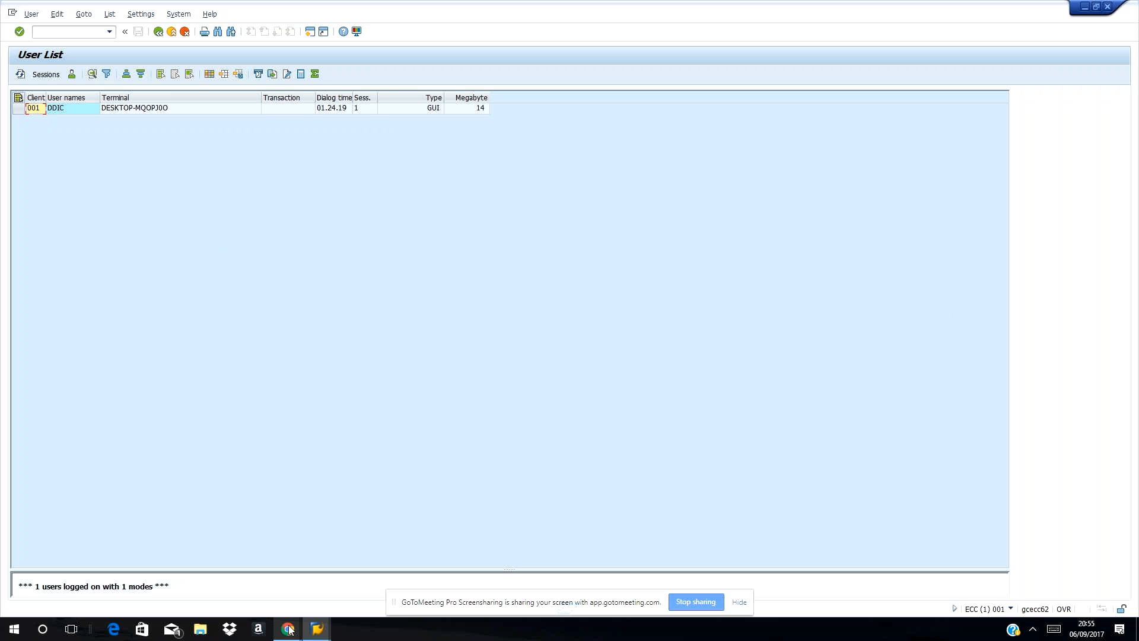
# Refresh the user list and select the BASIS13 user's row.
pyautogui.moveTo(289, 629)
pyautogui.click(224, 584)
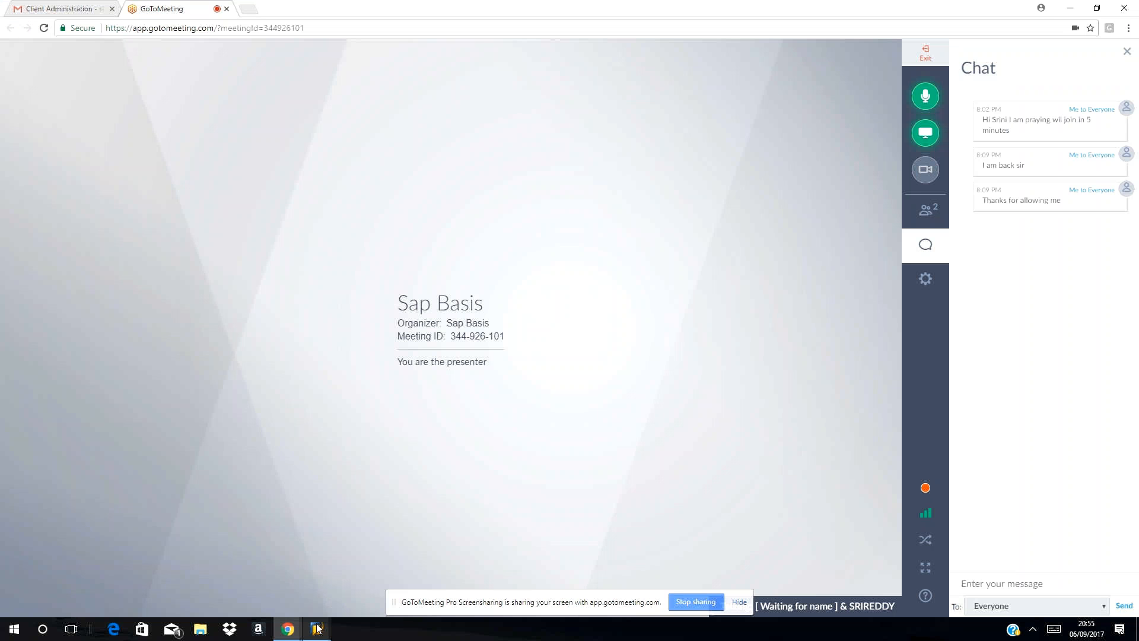
pyautogui.moveTo(318, 627)
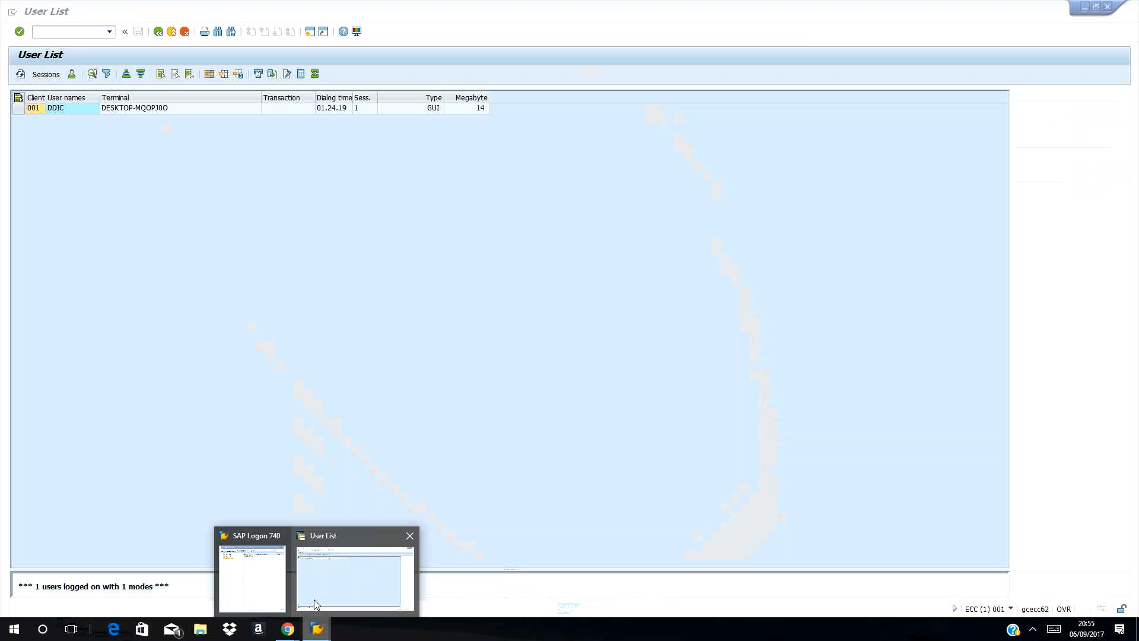
pyautogui.click(313, 602)
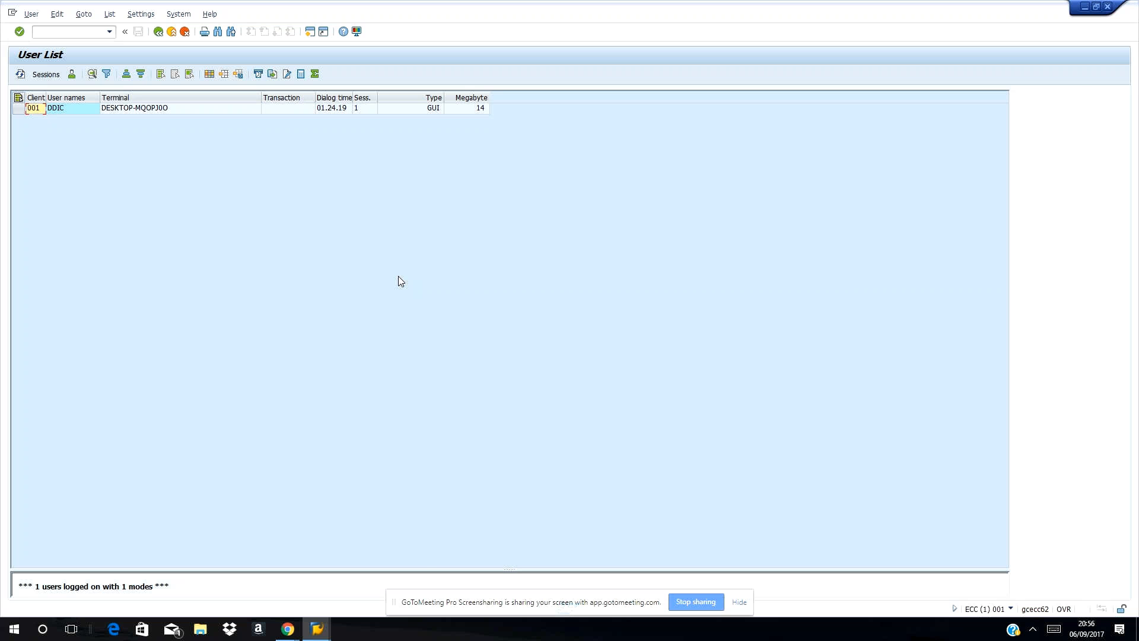
pyautogui.click(298, 629)
pyautogui.click(217, 333)
pyautogui.click(21, 75)
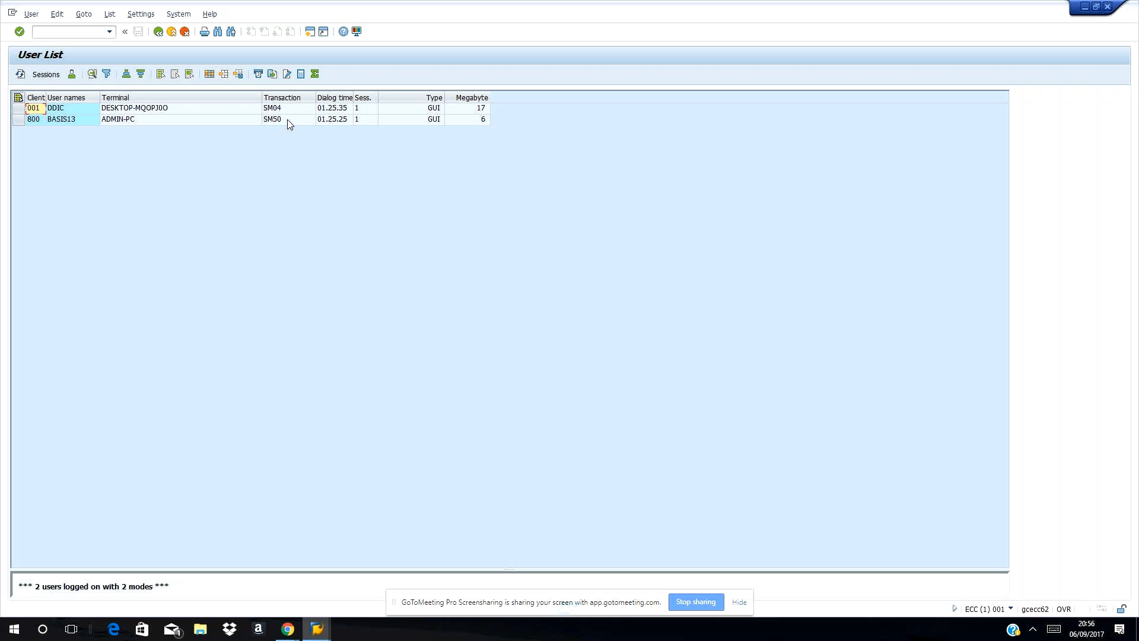
pyautogui.click(18, 120)
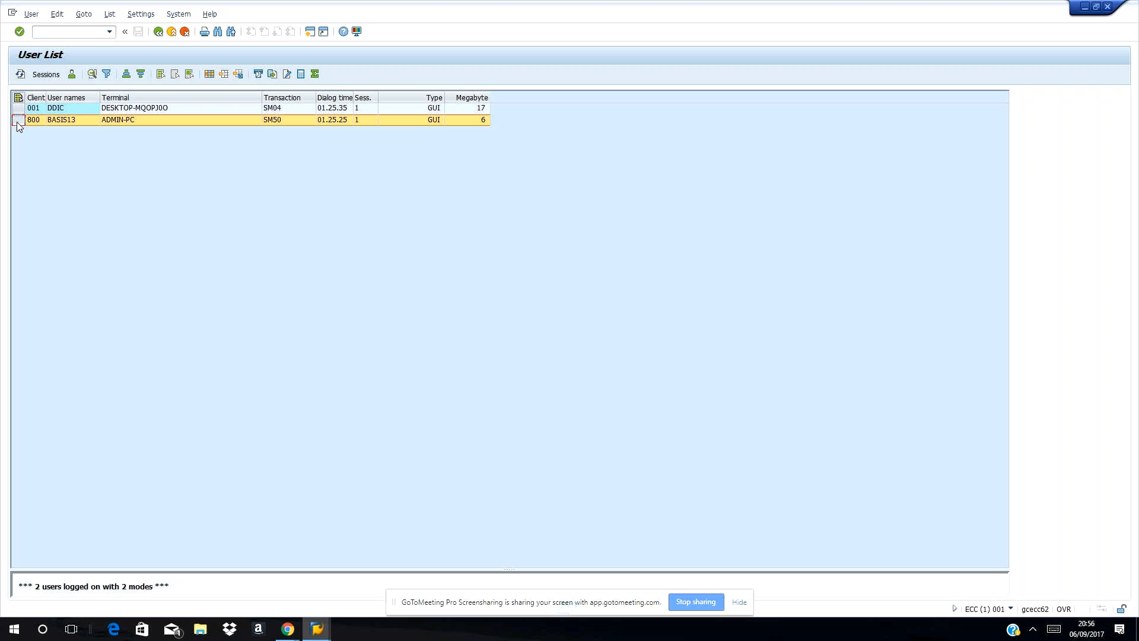
# End BASIS13's Work Process Overview session from its Sessions overview.
pyautogui.click(46, 76)
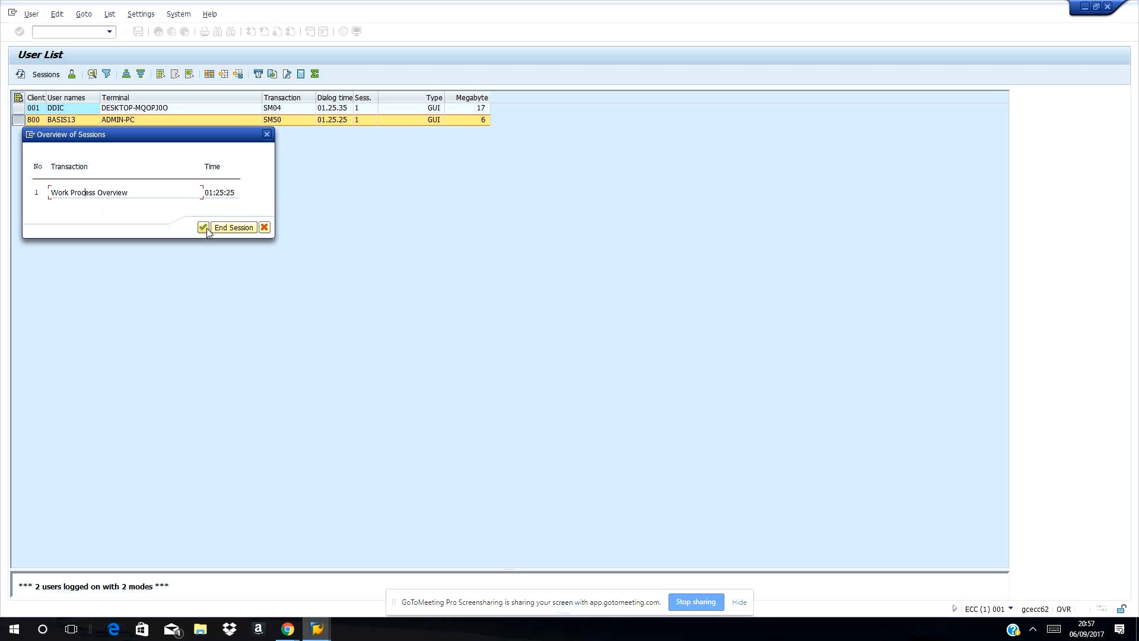
pyautogui.click(218, 229)
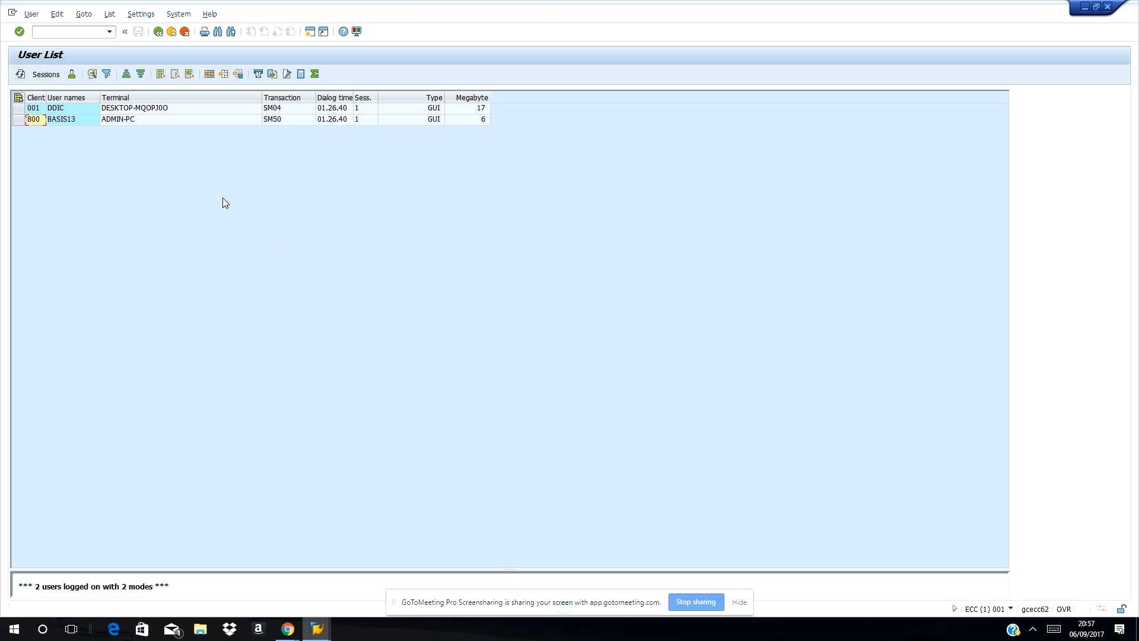
# Refresh the User List to confirm only the DDIC user in client 001 remains.
pyautogui.click(19, 74)
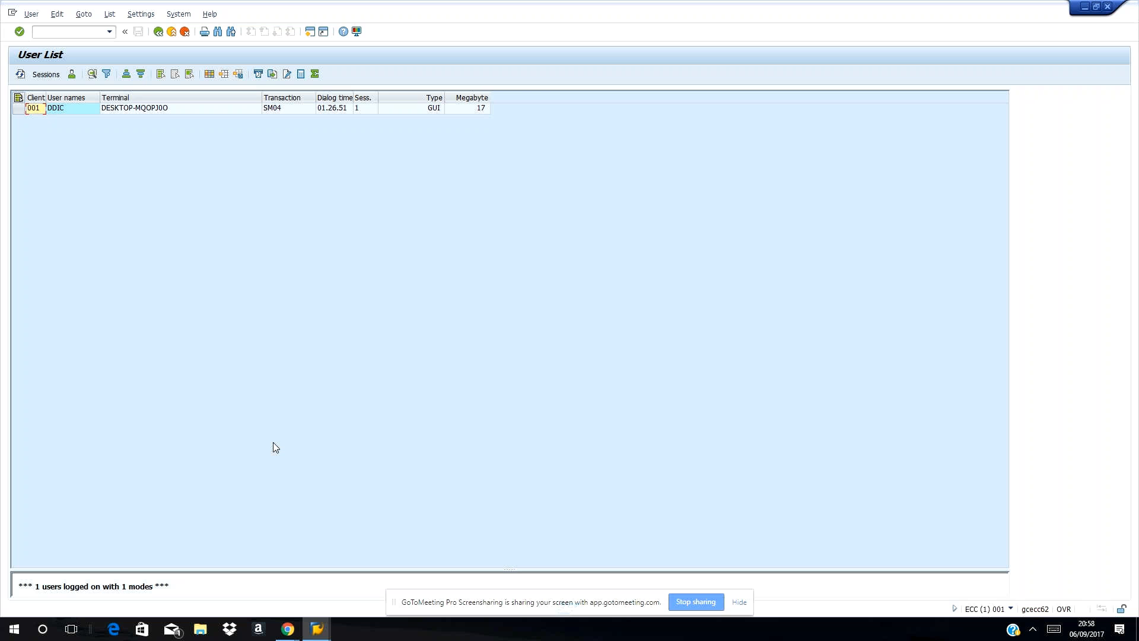
# Start transaction /nSE38 from the command field to reach the ABAP Editor.
pyautogui.click(59, 34)
pyautogui.write('/nse38')
pyautogui.press('Return')
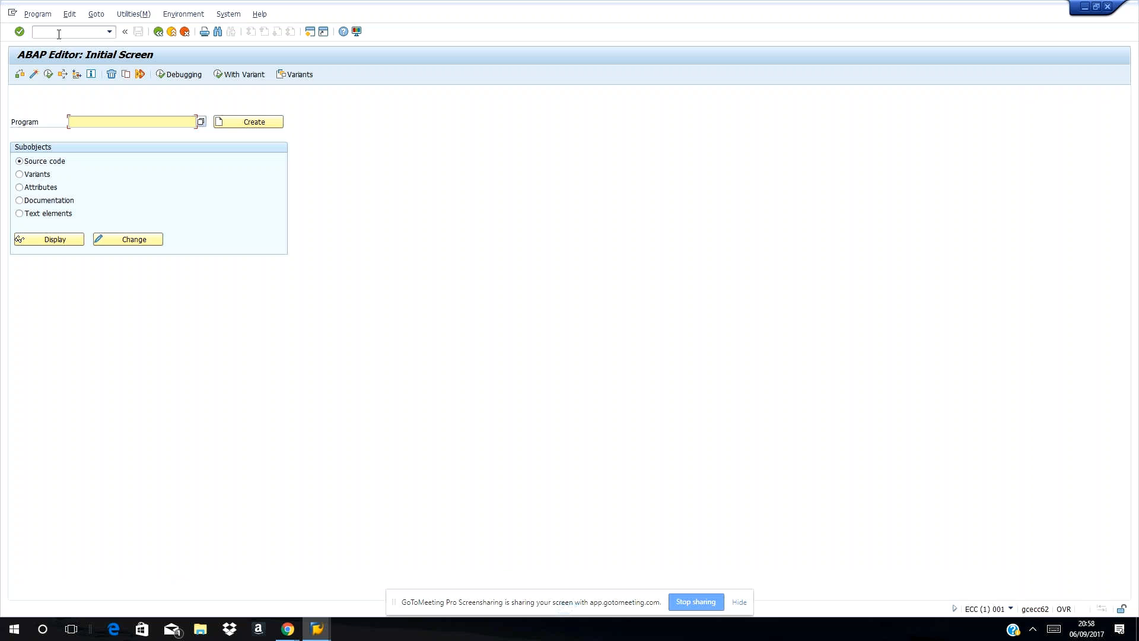
# Correct the program name to BTCTRNS1 and execute it, then enter /ndb02.
pyautogui.write('pd')
pyautogui.write('c')
pyautogui.press('BackSpace')
pyautogui.press('BackSpace')
pyautogui.press('BackSpace')
pyautogui.write('btctrans1')
pyautogui.click(48, 76)
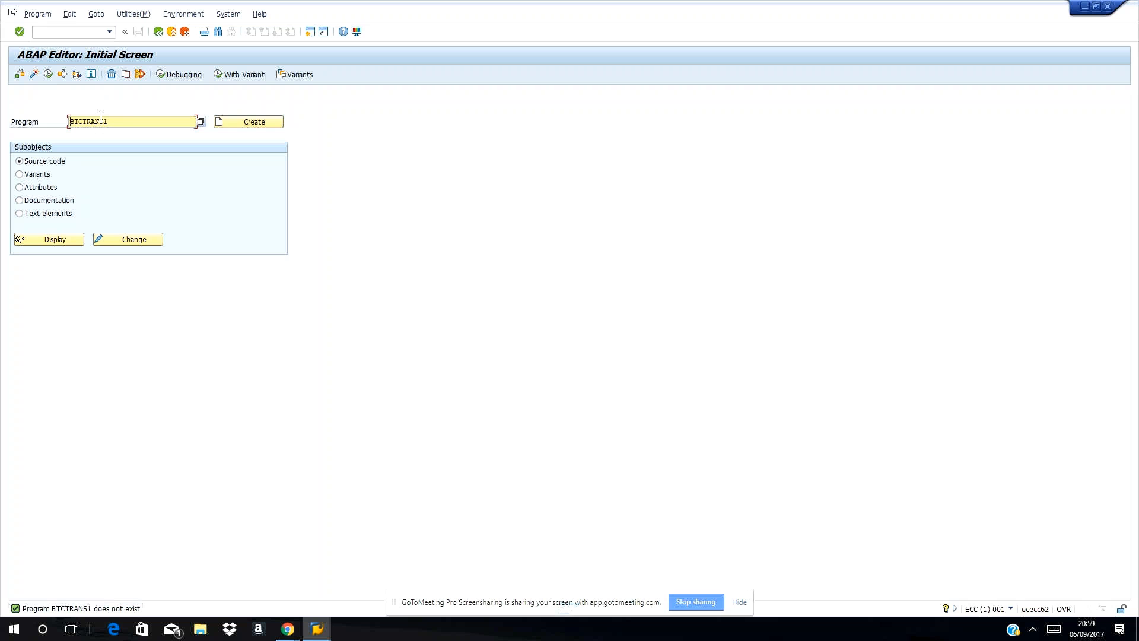
pyautogui.press('BackSpace')
pyautogui.click(49, 75)
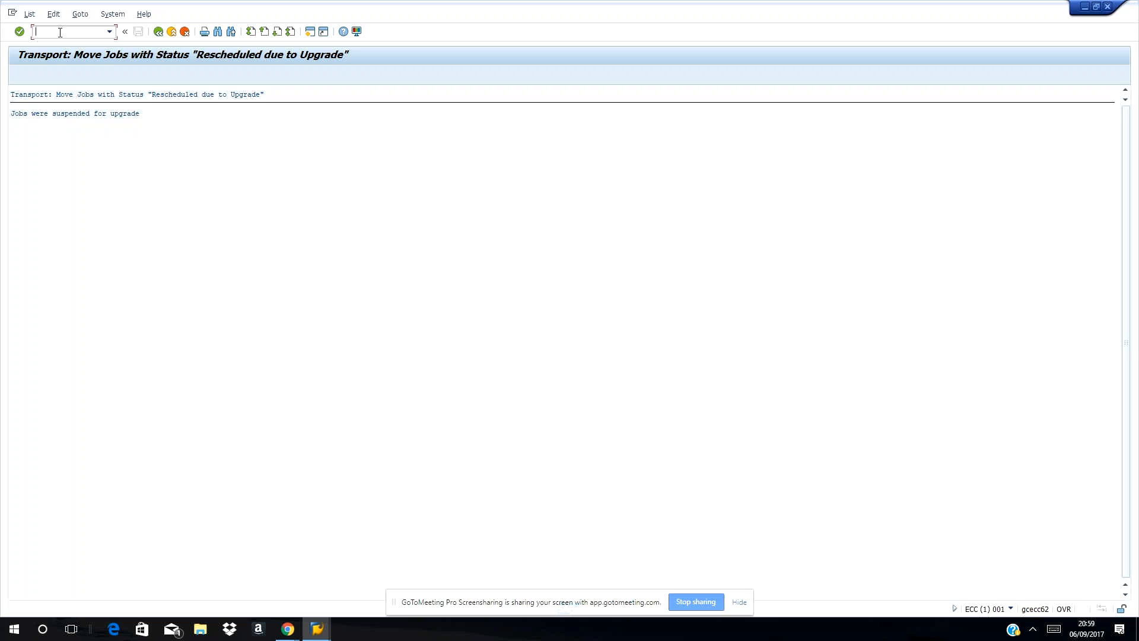
pyautogui.write('ndb02')
# Review tablespace and table/index sizes in DB02, then go to RZ11.
pyautogui.press('Return')
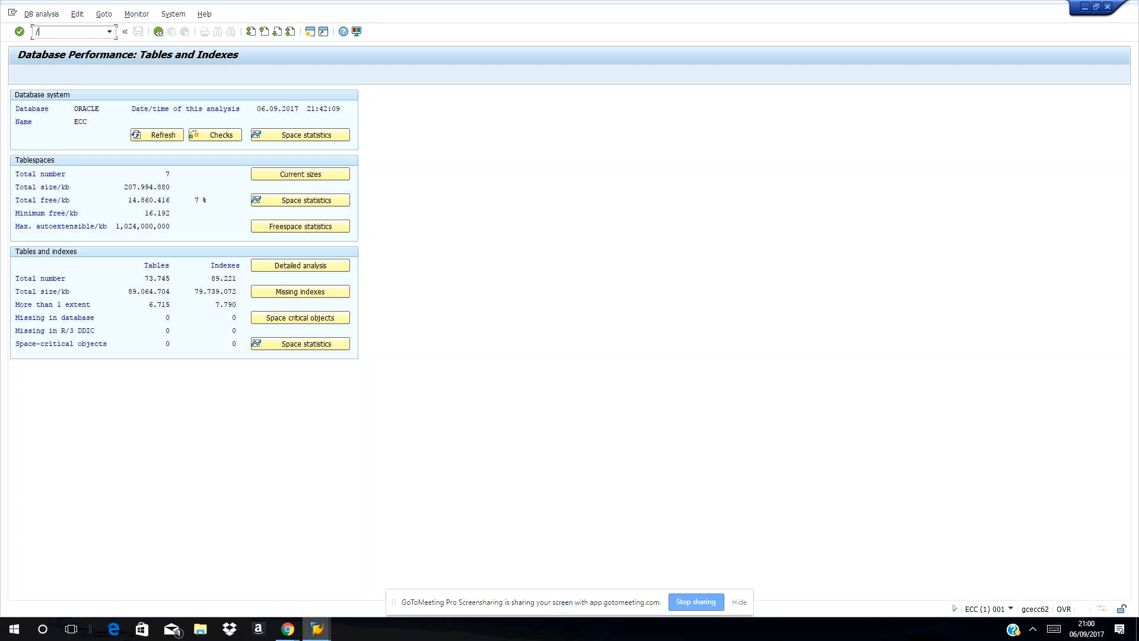
pyautogui.write('nrz11')
pyautogui.press('Return')
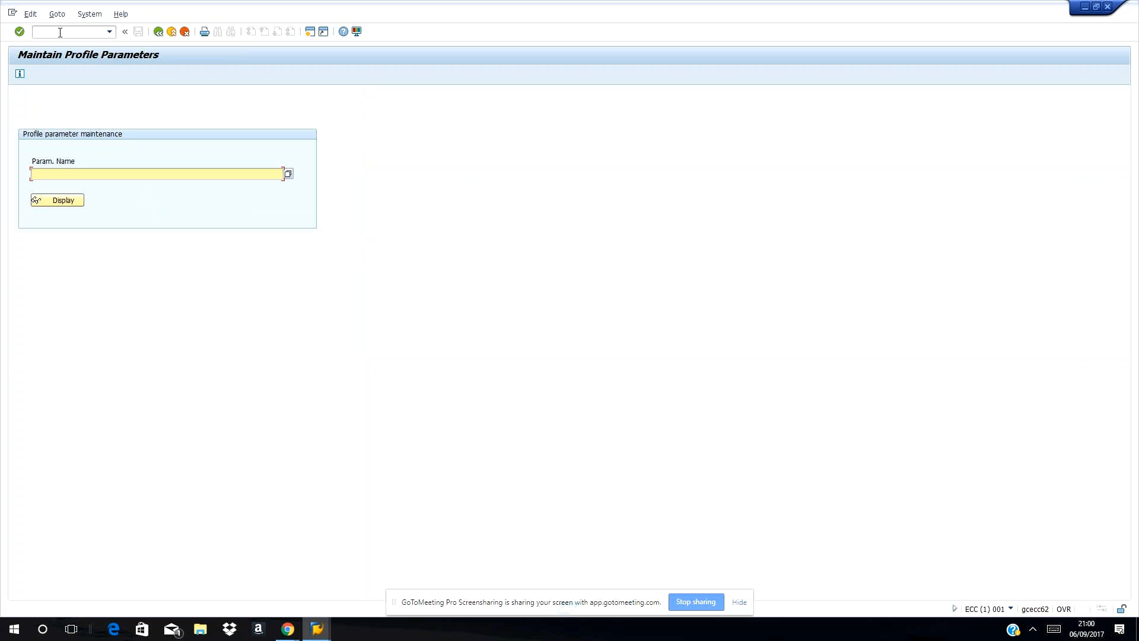
# List the rdis* parameter names via value help and search them for rdisp/wp_max_runtime.
pyautogui.write('rdis')
pyautogui.click(290, 176)
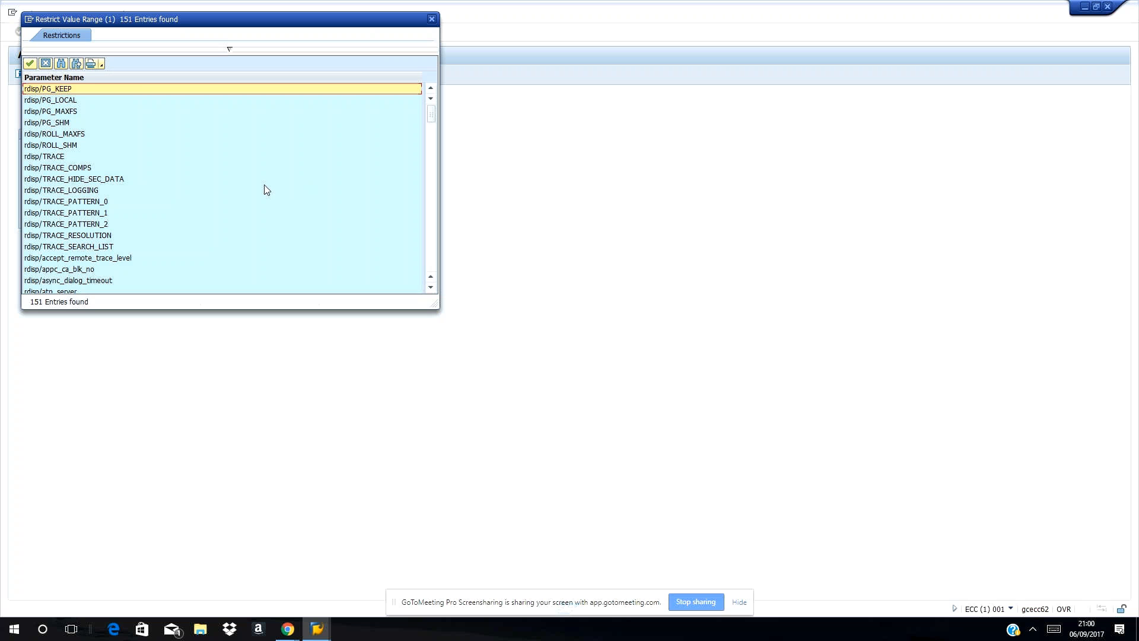
pyautogui.click(61, 63)
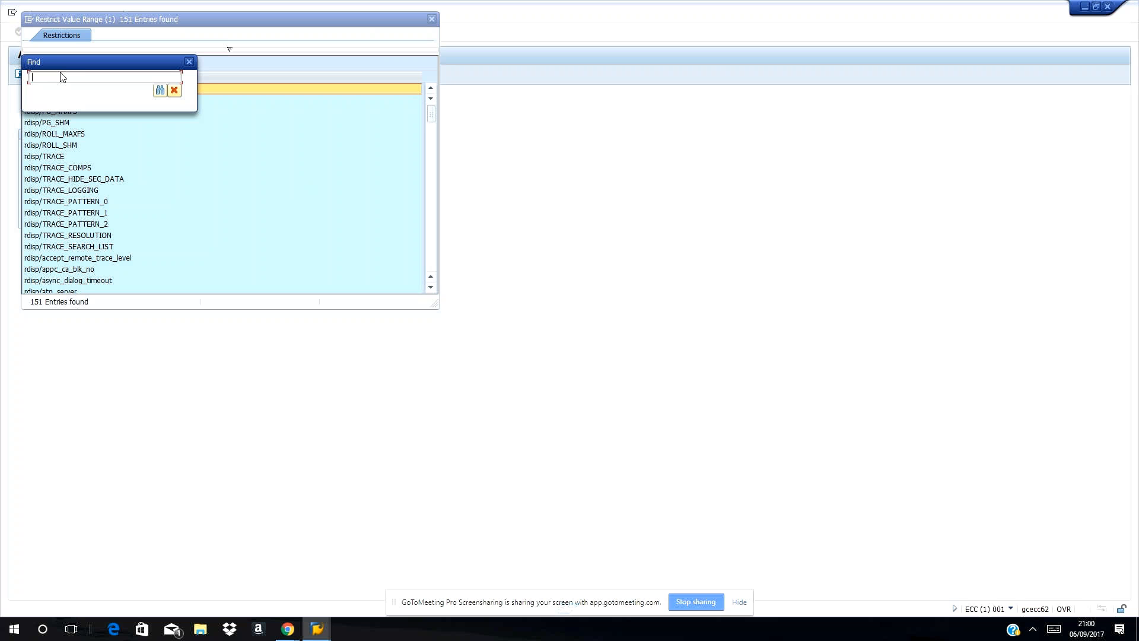
pyautogui.write('rdisp/_wp')
pyautogui.press('BackSpace')
pyautogui.press('BackSpace')
pyautogui.press('BackSpace')
pyautogui.press('BackSpace')
pyautogui.write('wp_max_runtime')
pyautogui.click(161, 91)
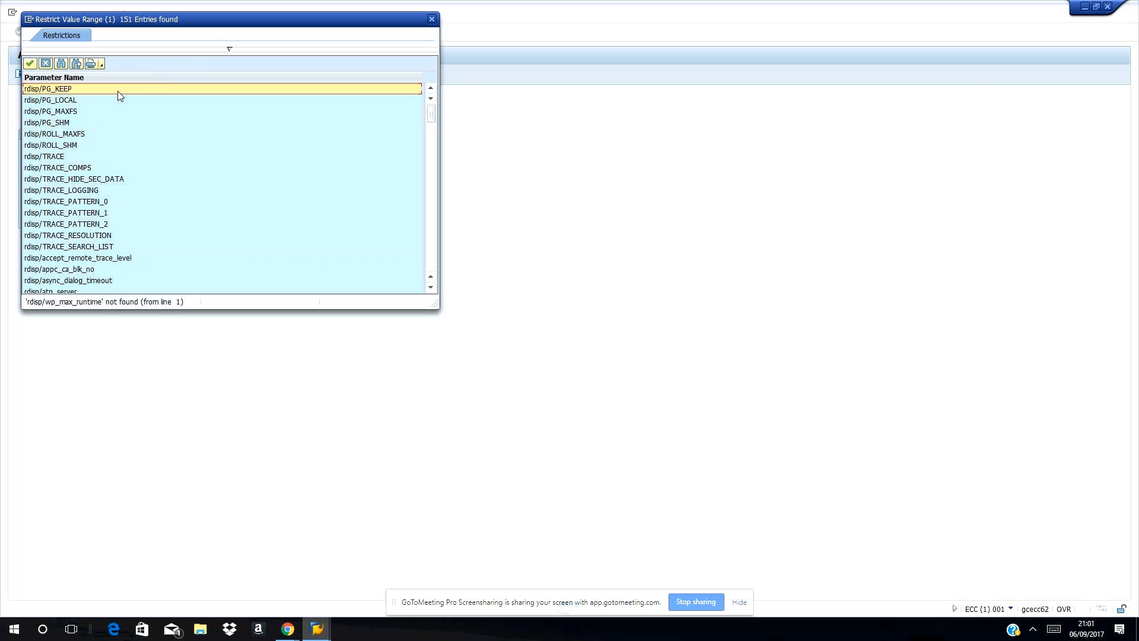
# Select rdisp/max_wprun_time from the list and display its attributes (default 600, current 1800).
pyautogui.scroll(-1, 215, 233)
pyautogui.scroll(-2, 215, 230)
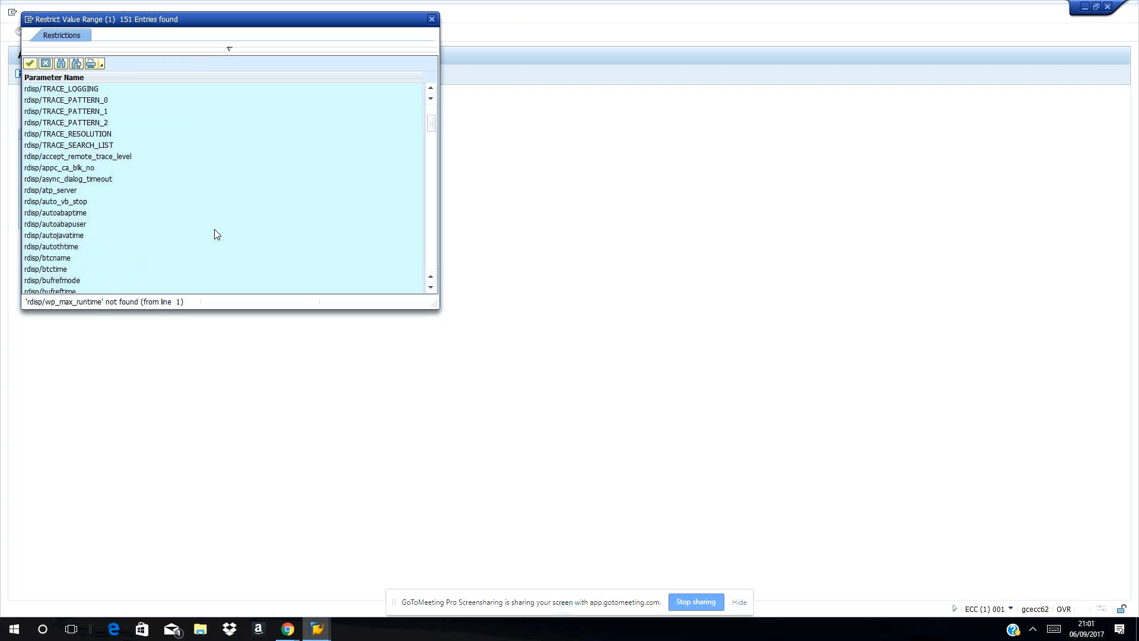
pyautogui.scroll(3, 215, 231)
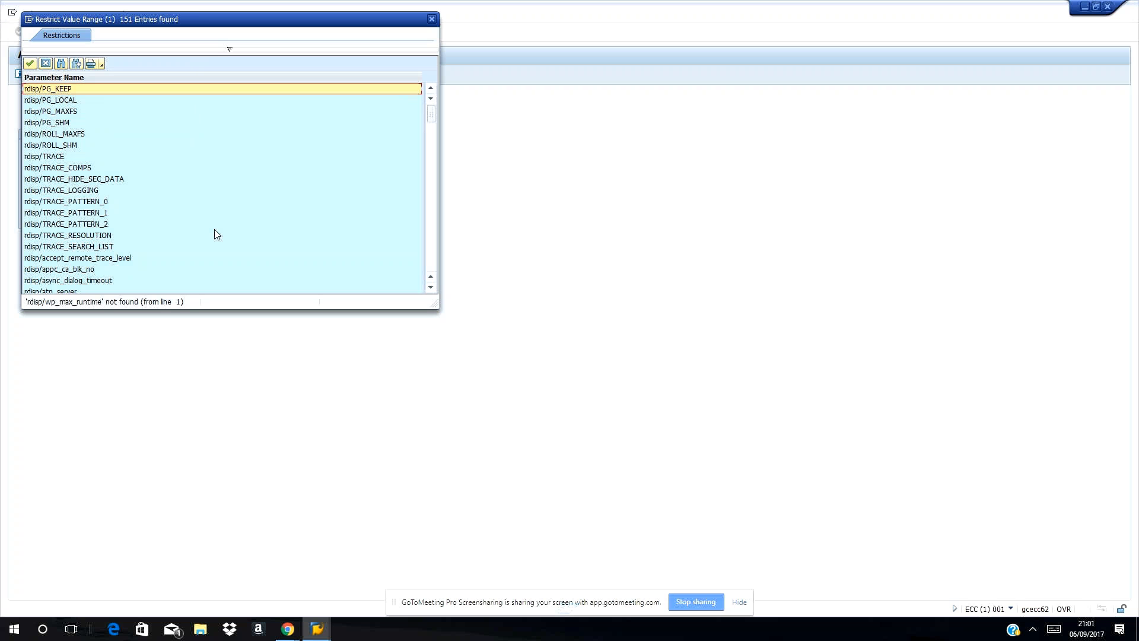
pyautogui.scroll(-2, 115, 145)
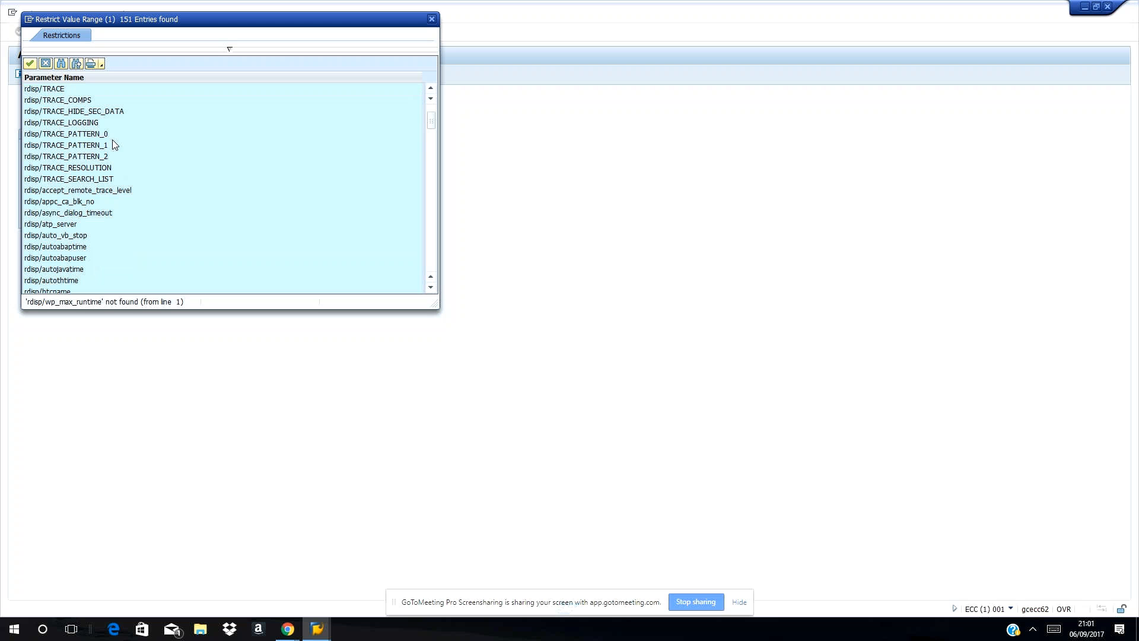
pyautogui.scroll(-4, 81, 162)
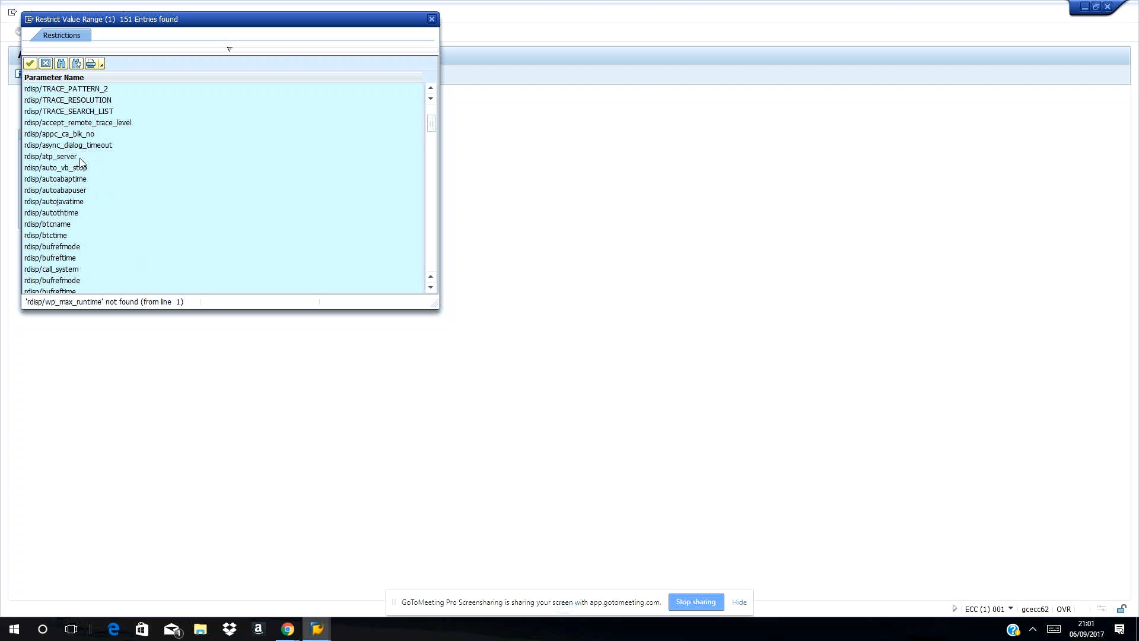
pyautogui.scroll(-6, 82, 163)
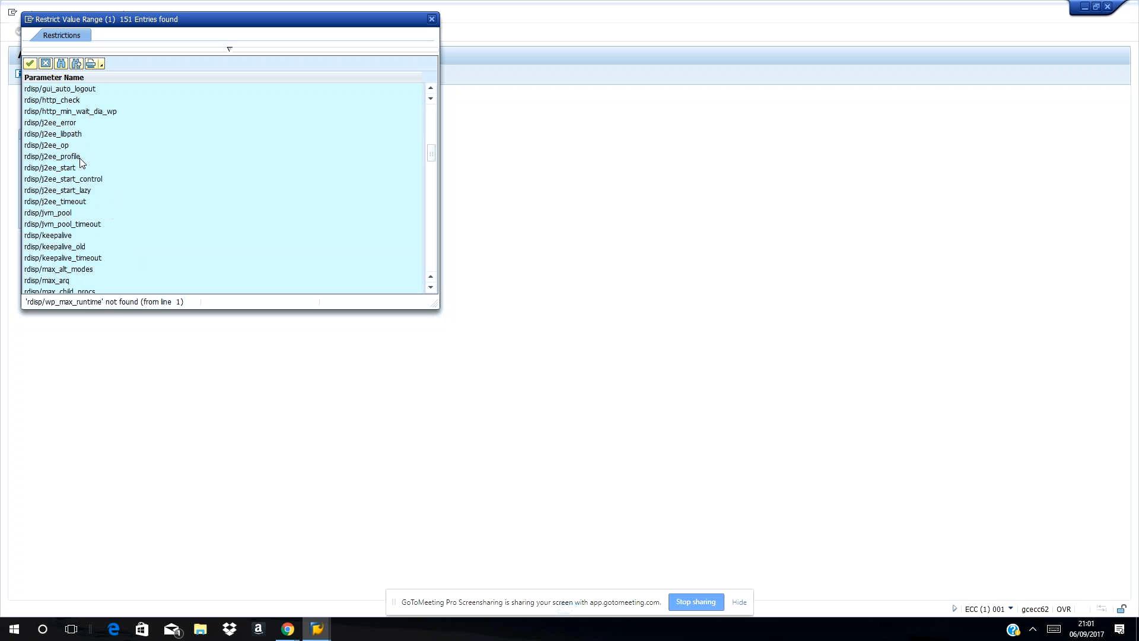
pyautogui.click(69, 283)
pyautogui.scroll(-4, 69, 290)
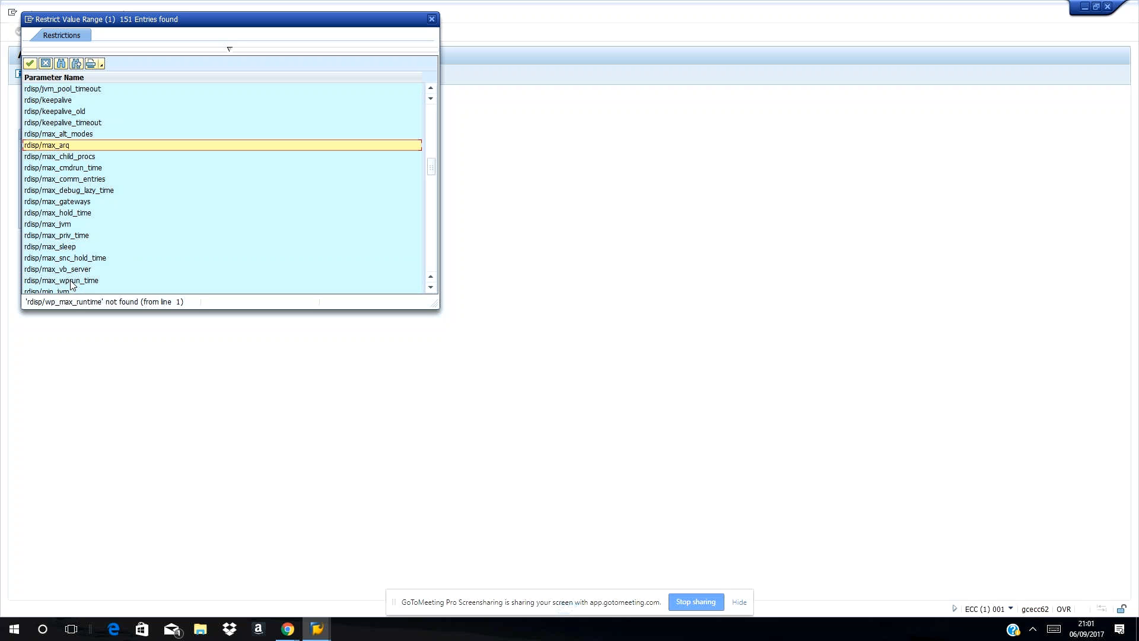
pyautogui.click(71, 282)
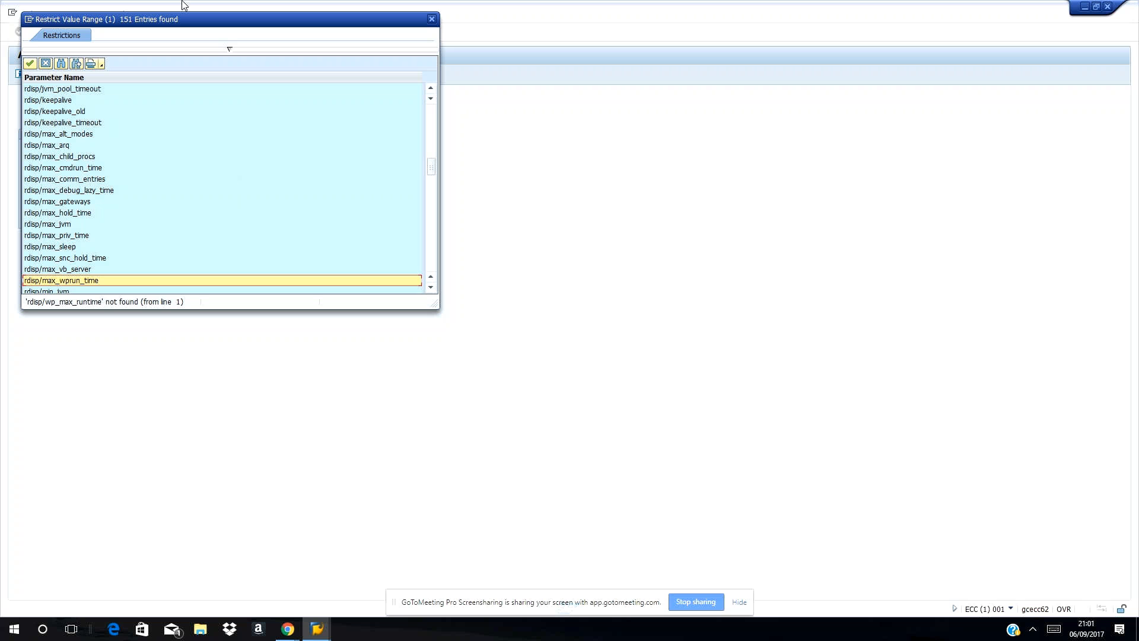
pyautogui.click(30, 63)
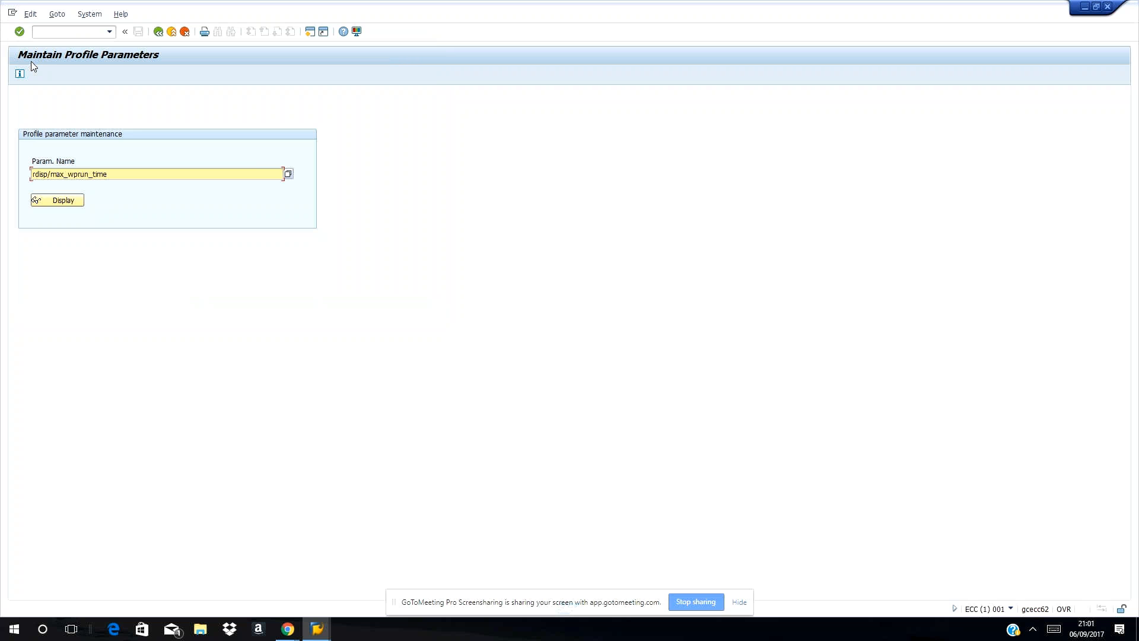
pyautogui.click(69, 204)
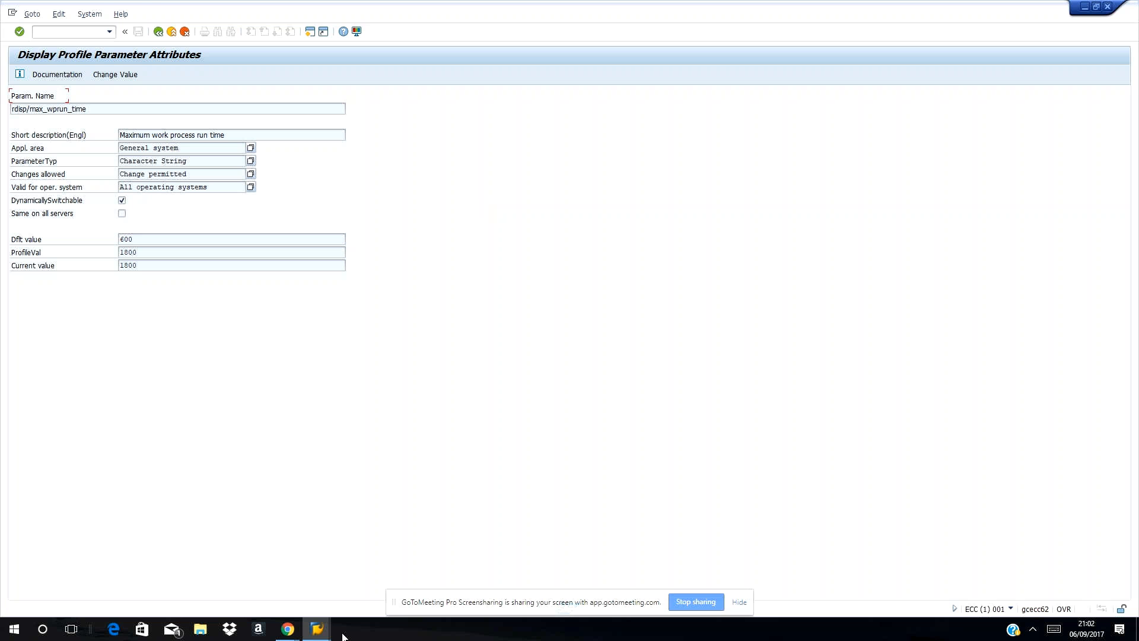
# Open a new SAP BASIS logon from SAP Logon and enter client 200.
pyautogui.click(324, 635)
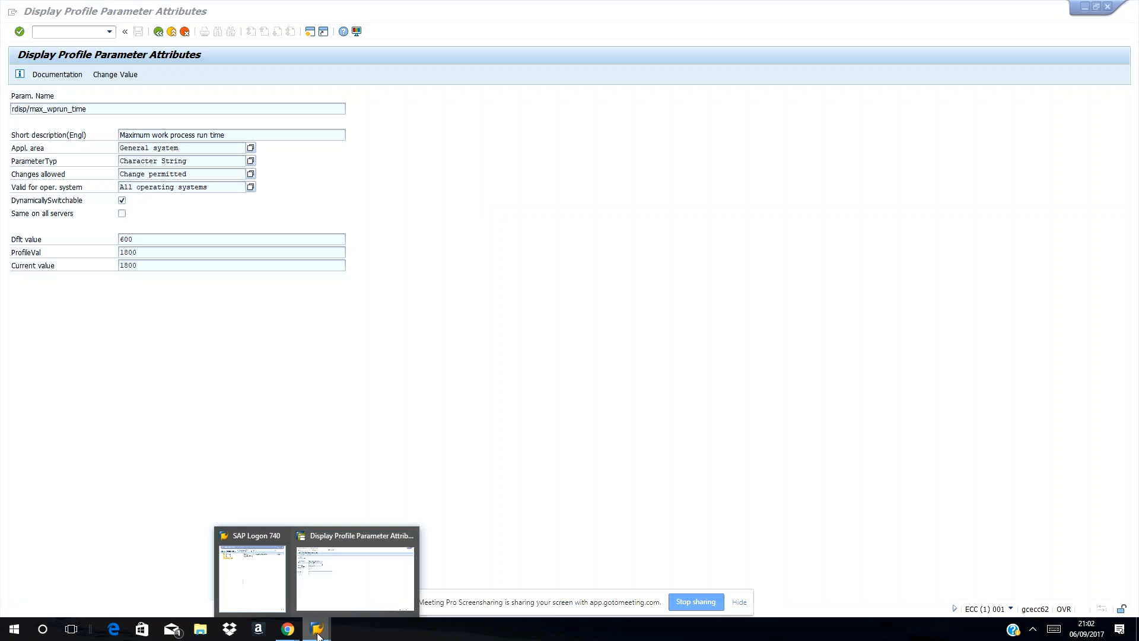
pyautogui.click(279, 589)
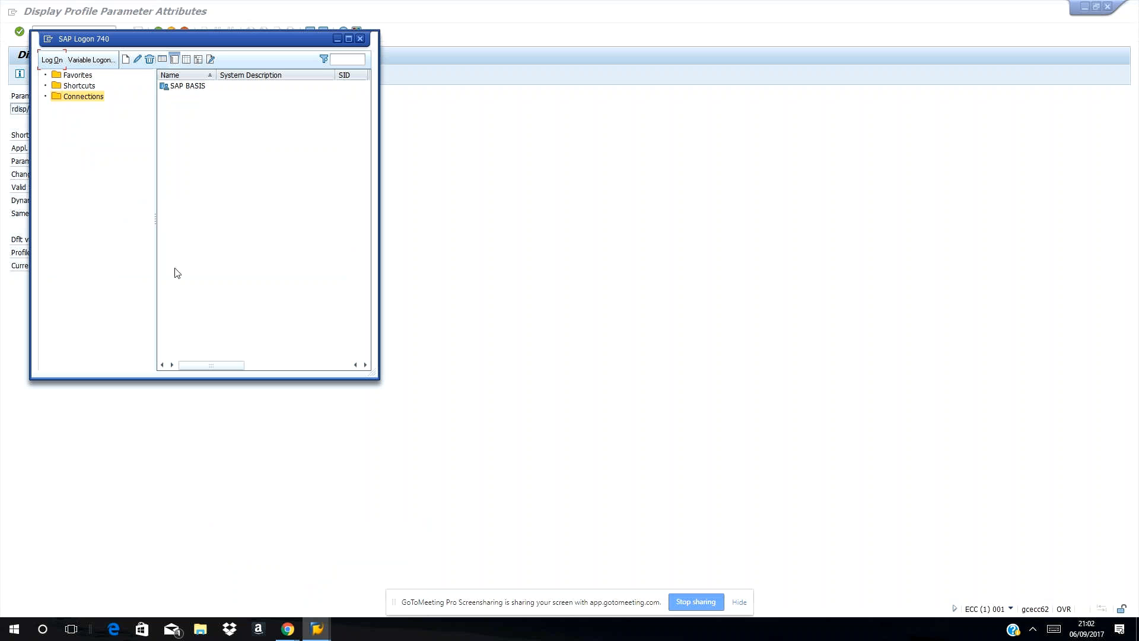
pyautogui.hotkey('shift', 'Tab')
pyautogui.write('2')
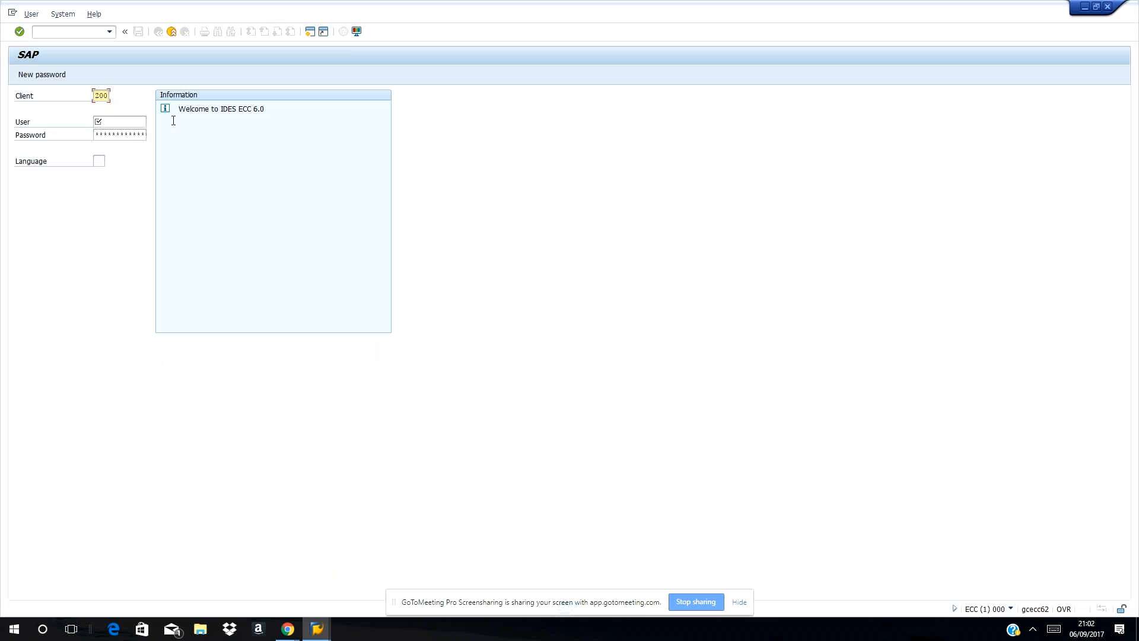
# Enter the standard superuser ID and its password on the client 200 logon screen.
pyautogui.click(113, 121)
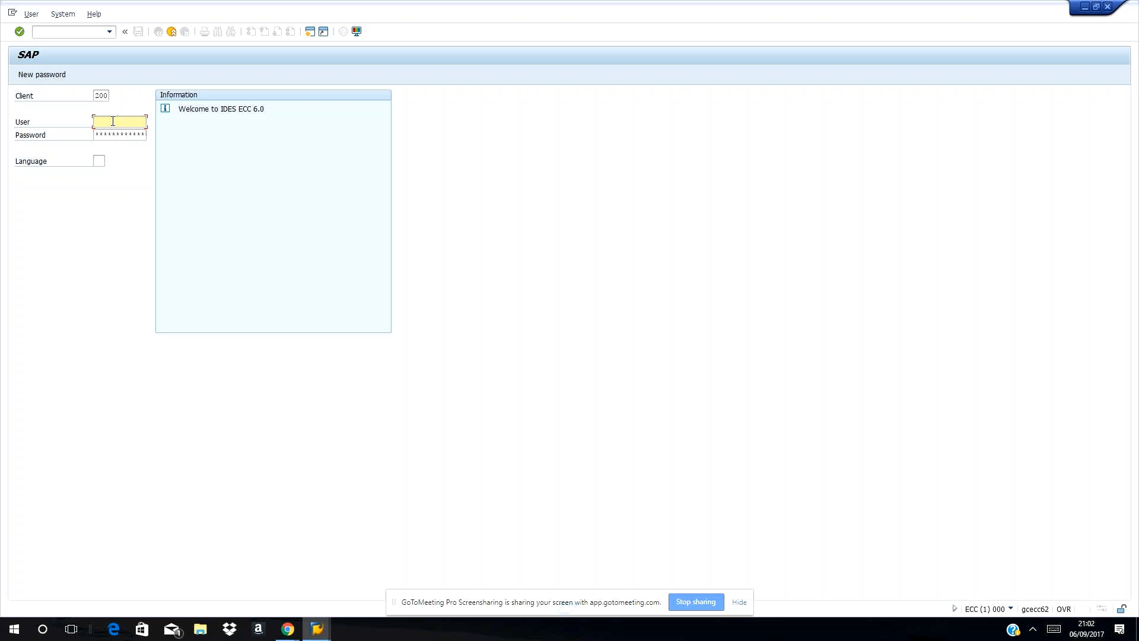
pyautogui.write('sap*')
pyautogui.press('Tab')
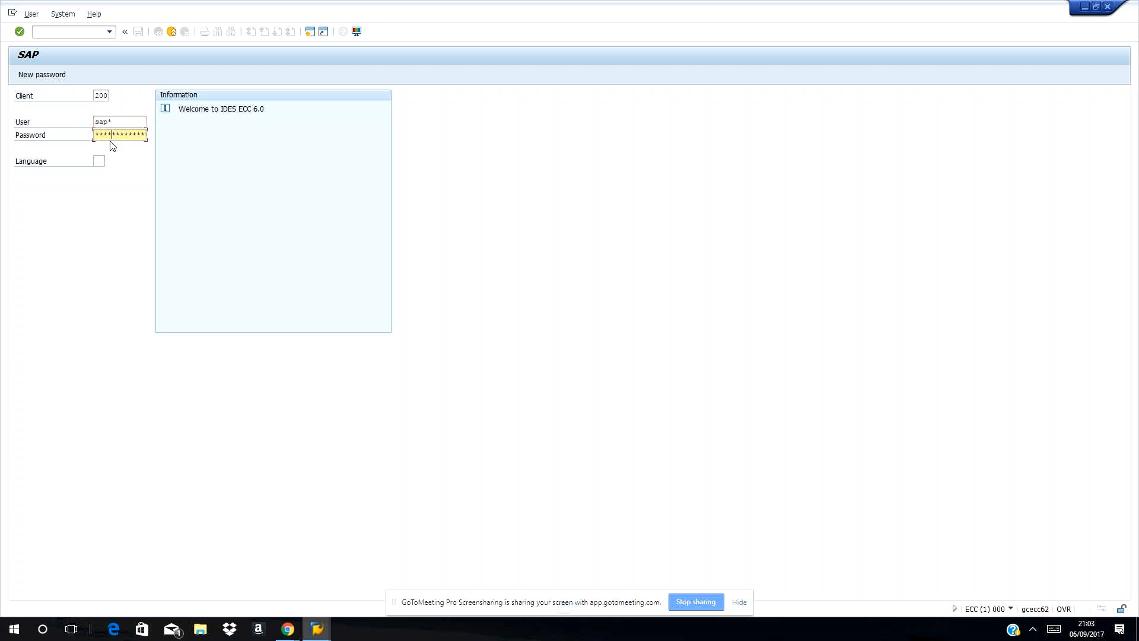
pyautogui.click(100, 162)
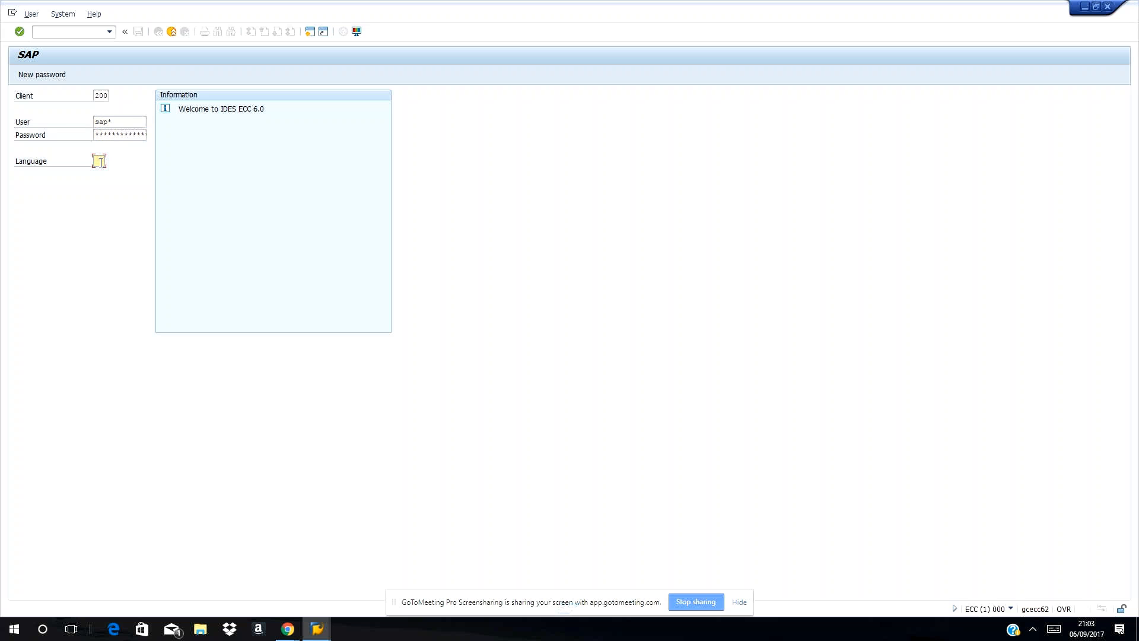
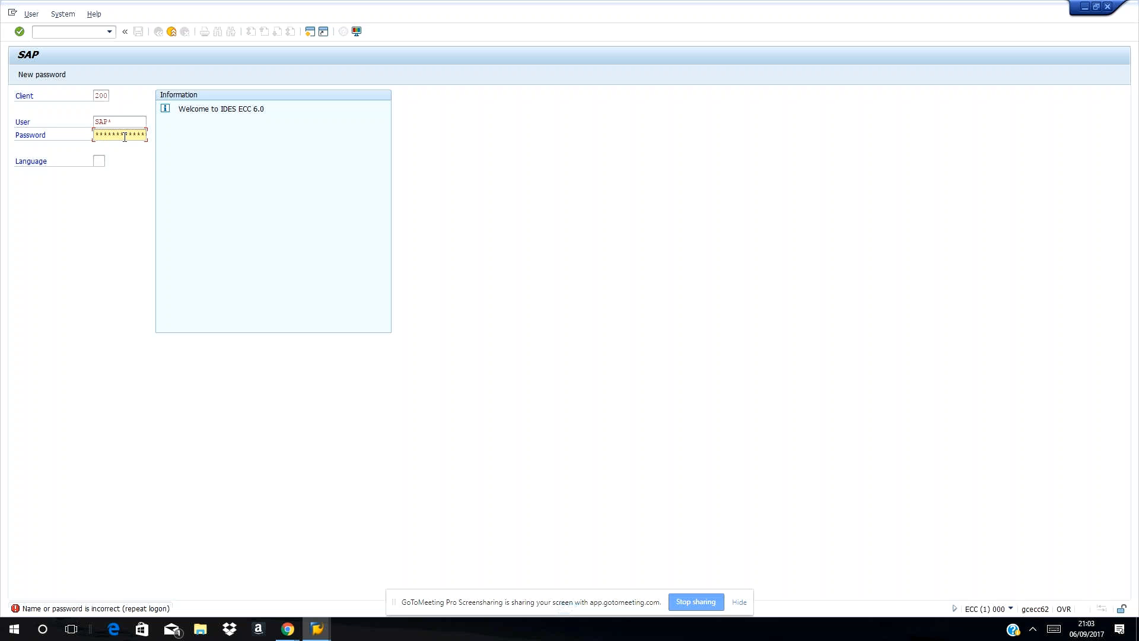
pyautogui.press('Return')
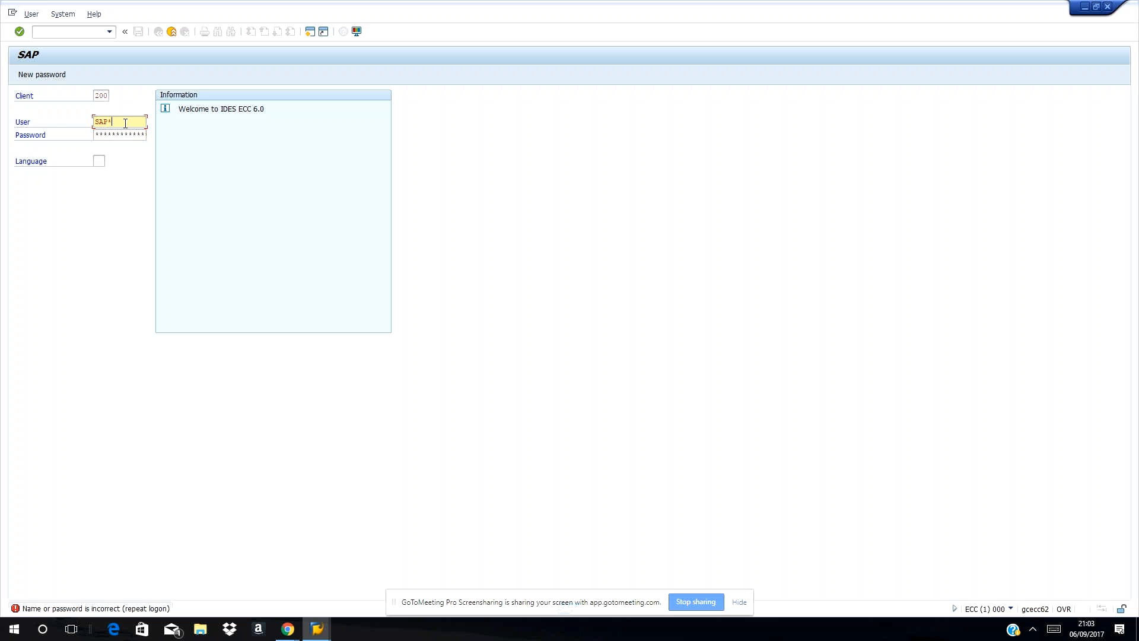
pyautogui.press('super+r')
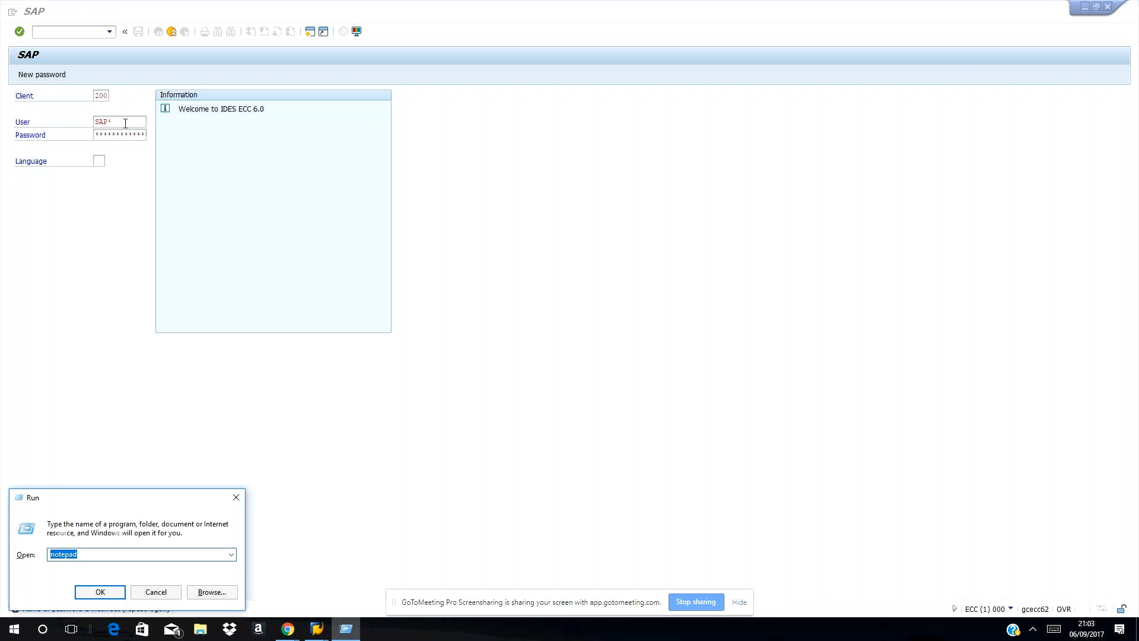
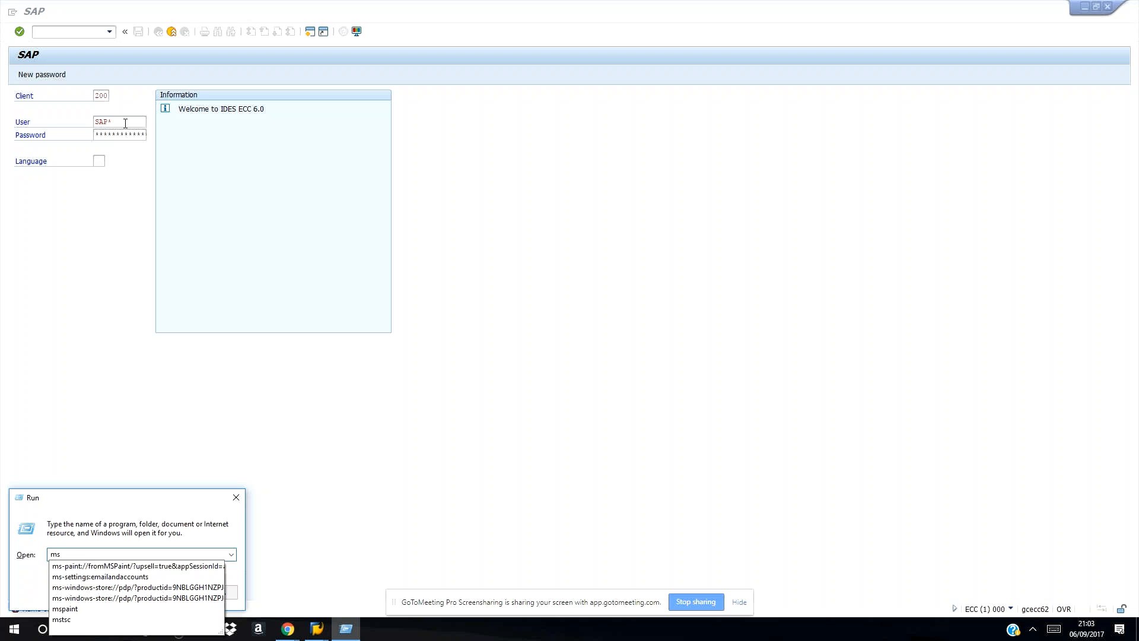
pyautogui.press('Return')
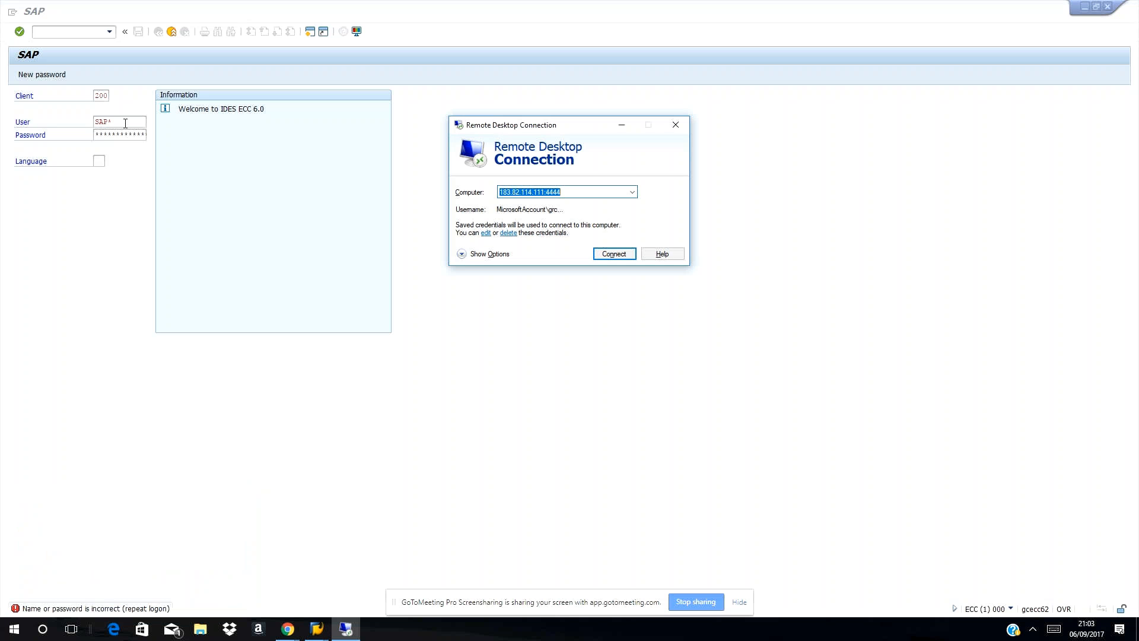
pyautogui.press('Return')
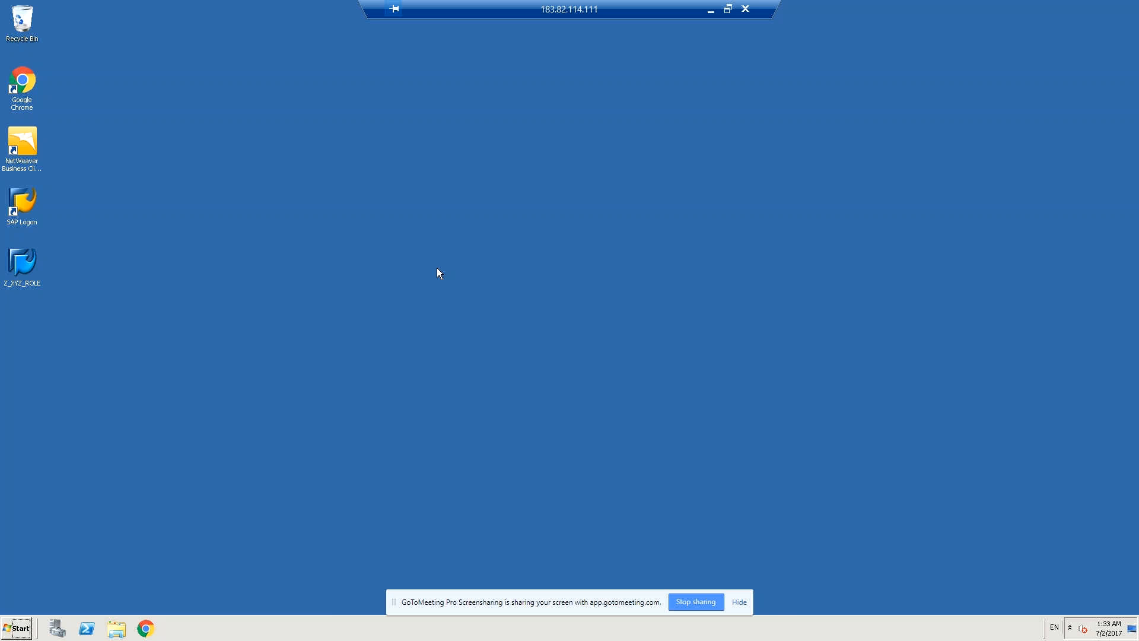
# Launch SAP Logon and start logging on to the saved remote system.
pyautogui.click(20, 204)
pyautogui.doubleClick(21, 208)
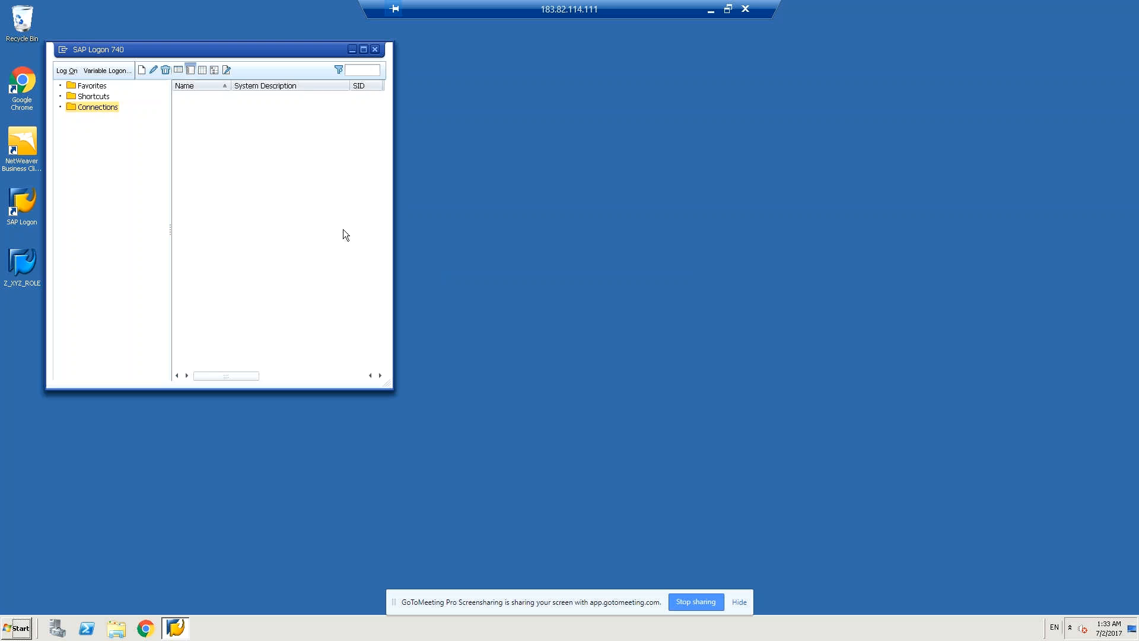
pyautogui.click(58, 72)
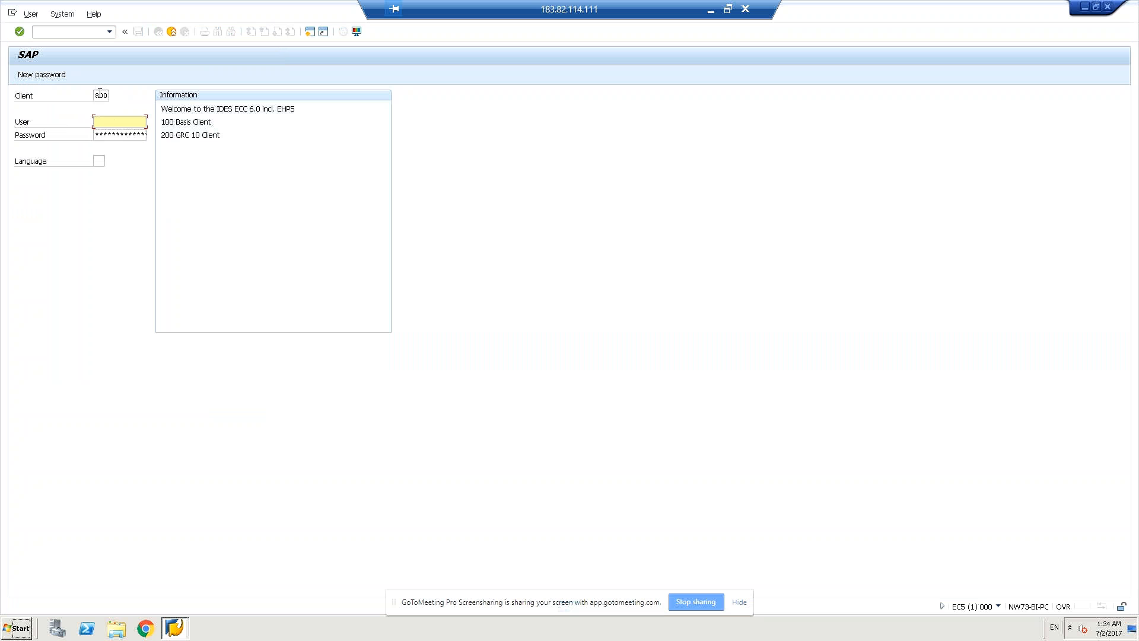
# Log on to client 800 with the saved user name and the account password.
pyautogui.click(103, 95)
pyautogui.write('20')
pyautogui.press('BackSpace')
pyautogui.press('BackSpace')
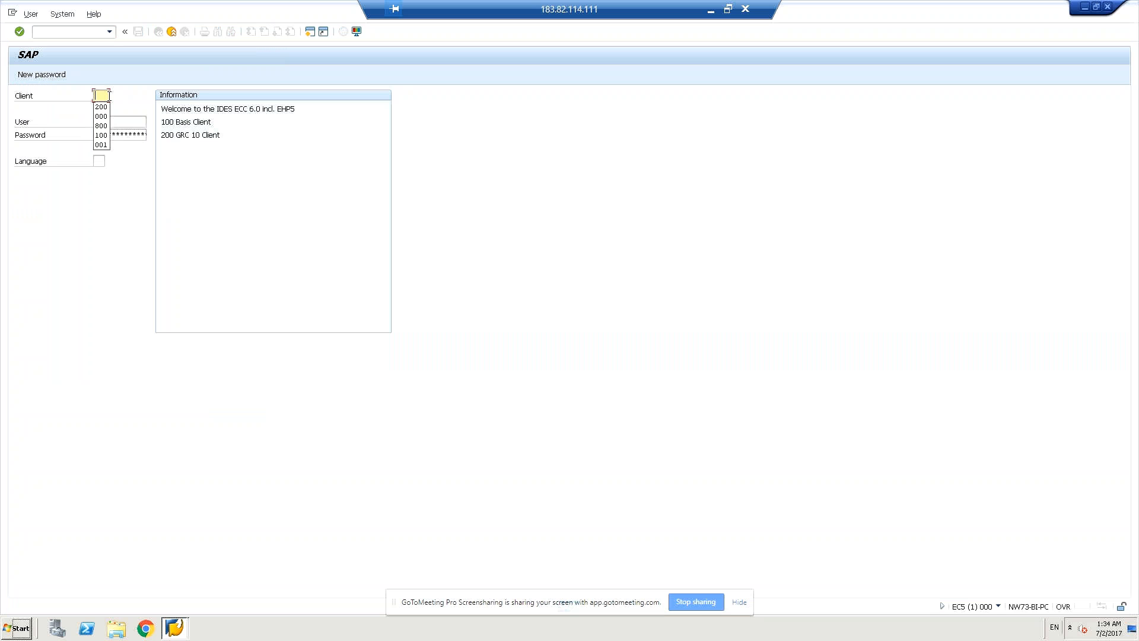
pyautogui.click(102, 126)
pyautogui.click(103, 124)
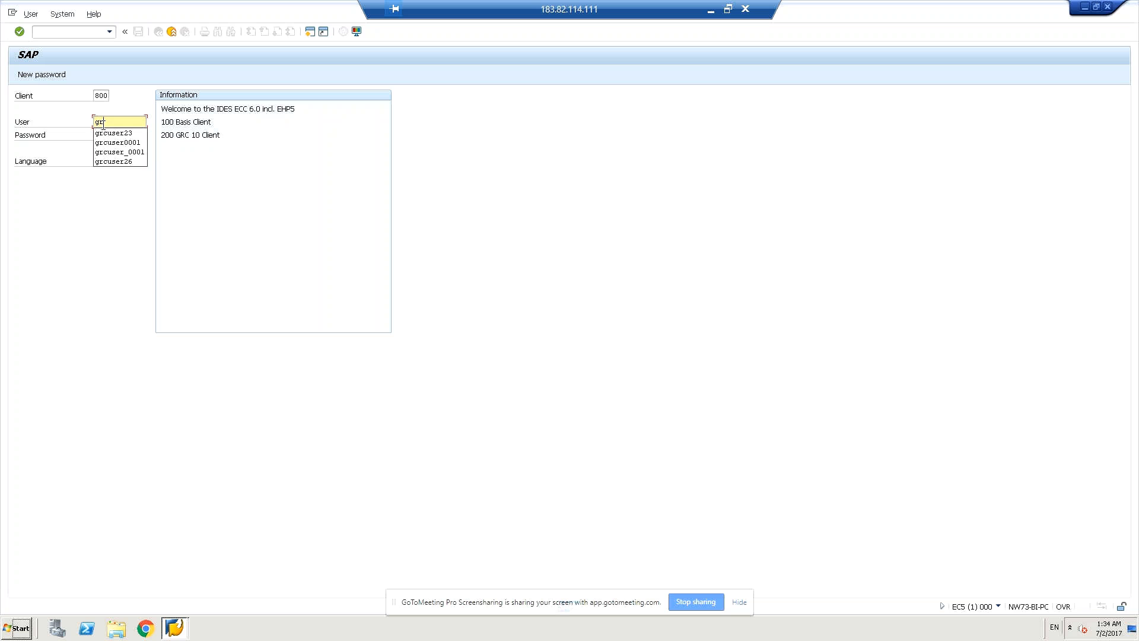
pyautogui.click(107, 136)
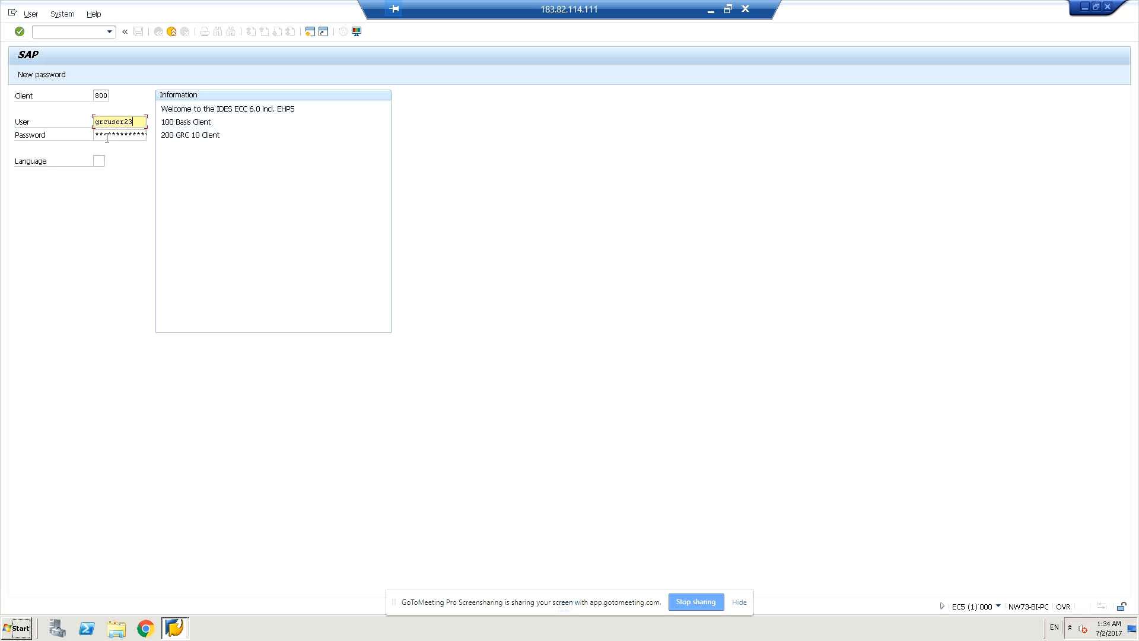
pyautogui.click(119, 136)
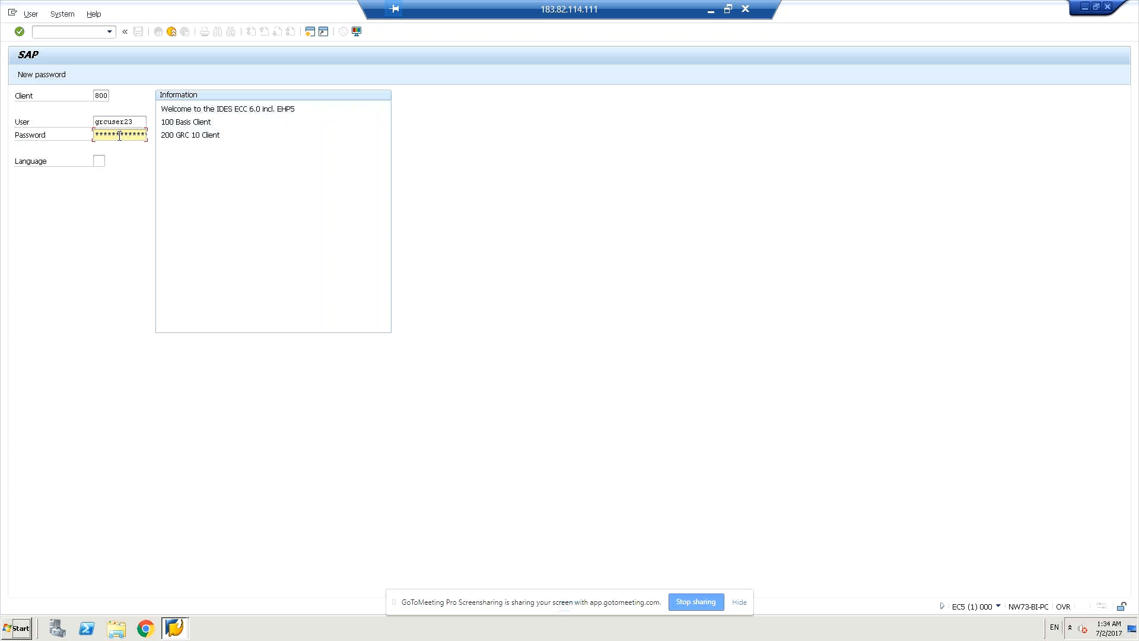
pyautogui.press('Return')
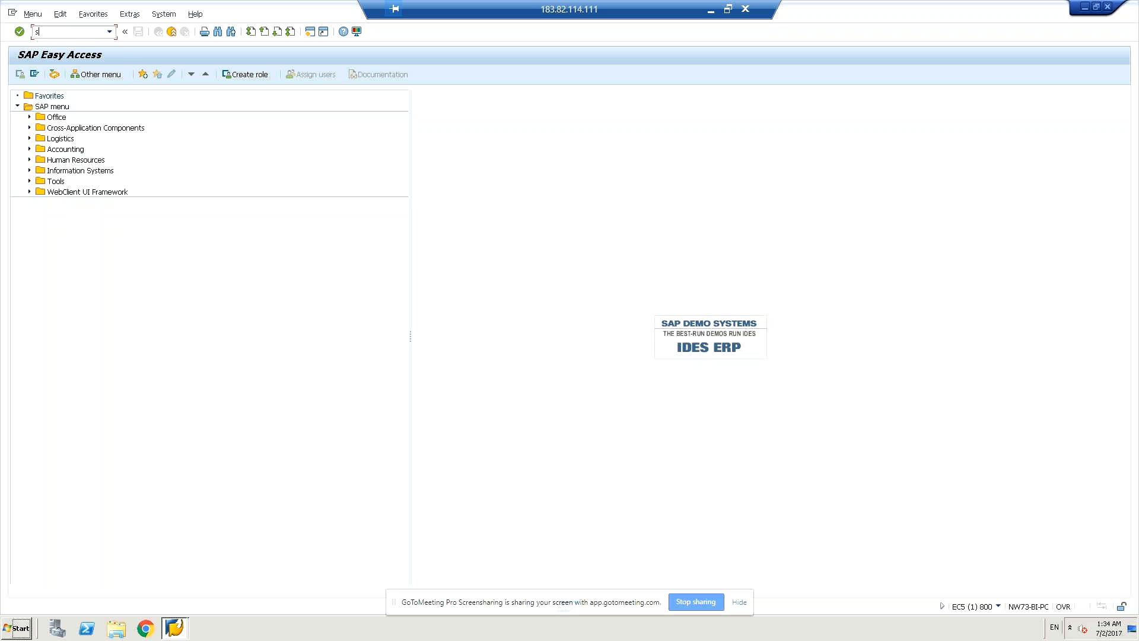
# Run transaction SCC4 after correcting the mistyped sc4 and /ssc4 entries.
pyautogui.write('sc4')
pyautogui.press('Return')
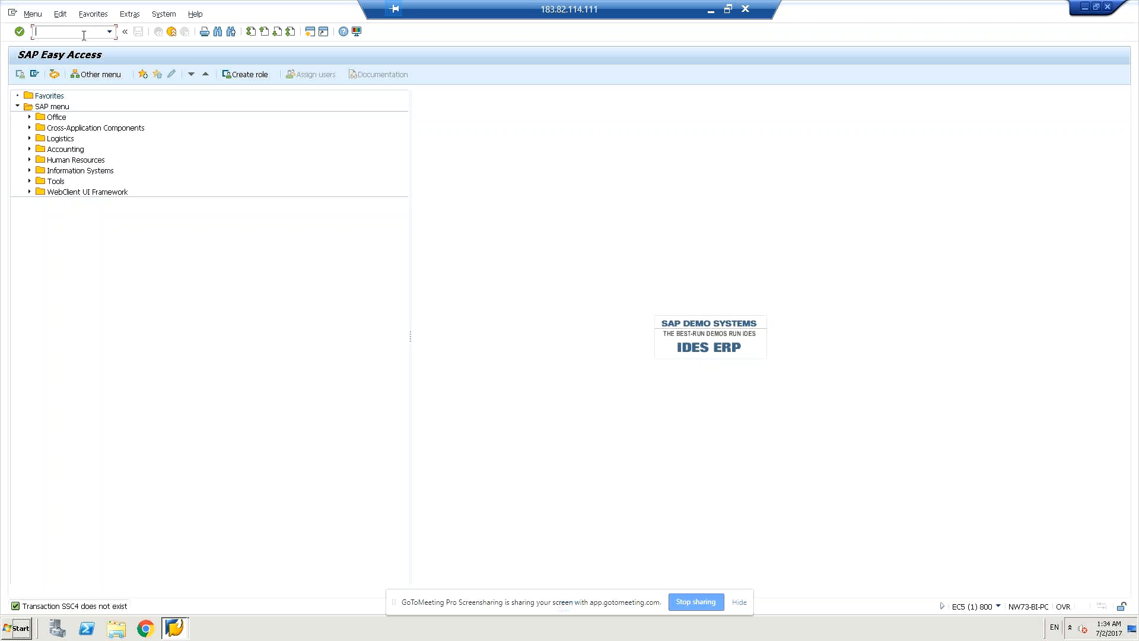
pyautogui.write('/ssc4')
pyautogui.press('BackSpace')
pyautogui.press('BackSpace')
pyautogui.press('BackSpace')
pyautogui.press('BackSpace')
pyautogui.press('BackSpace')
pyautogui.write('scc4')
pyautogui.press('Return')
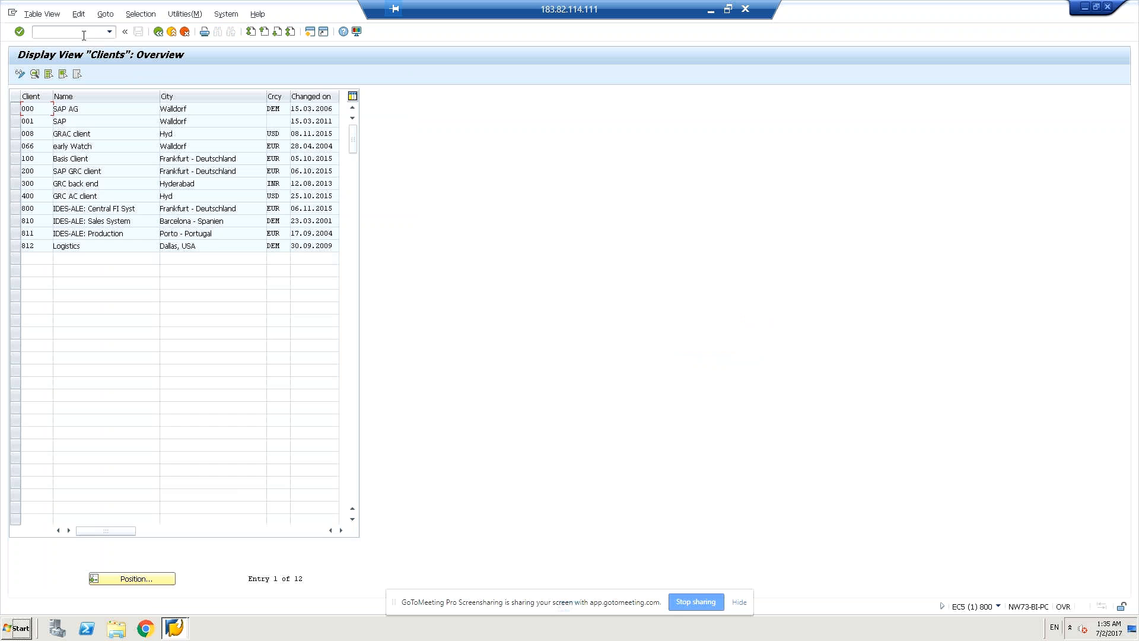
# Switch the client table to change mode and add new client 500 named 'dell'.
pyautogui.click(20, 73)
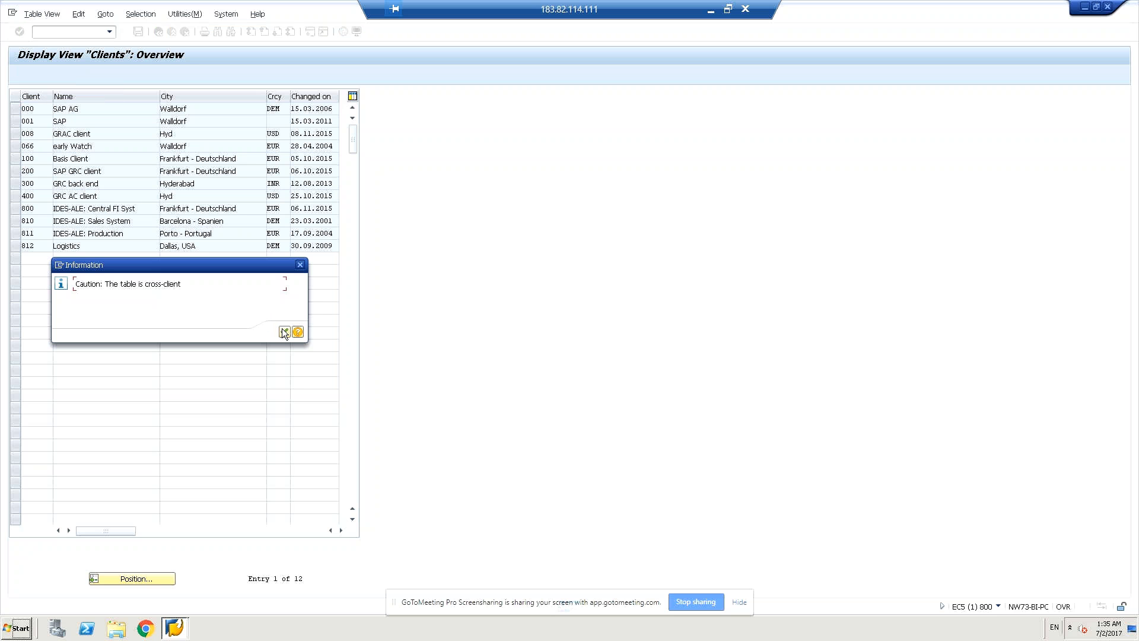
pyautogui.click(284, 333)
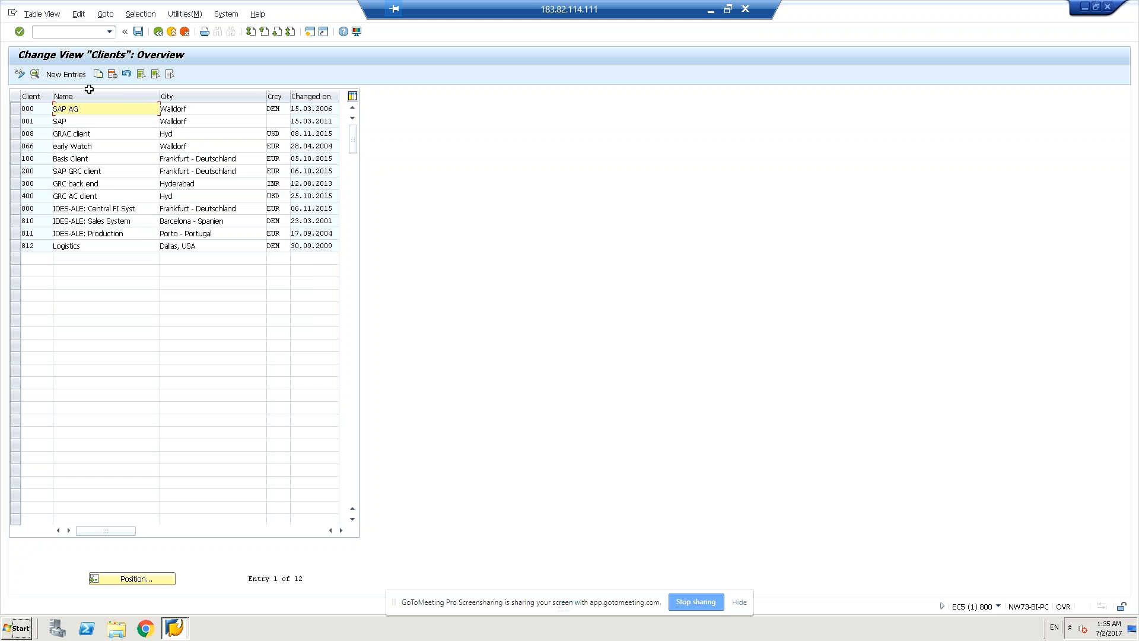
pyautogui.click(70, 76)
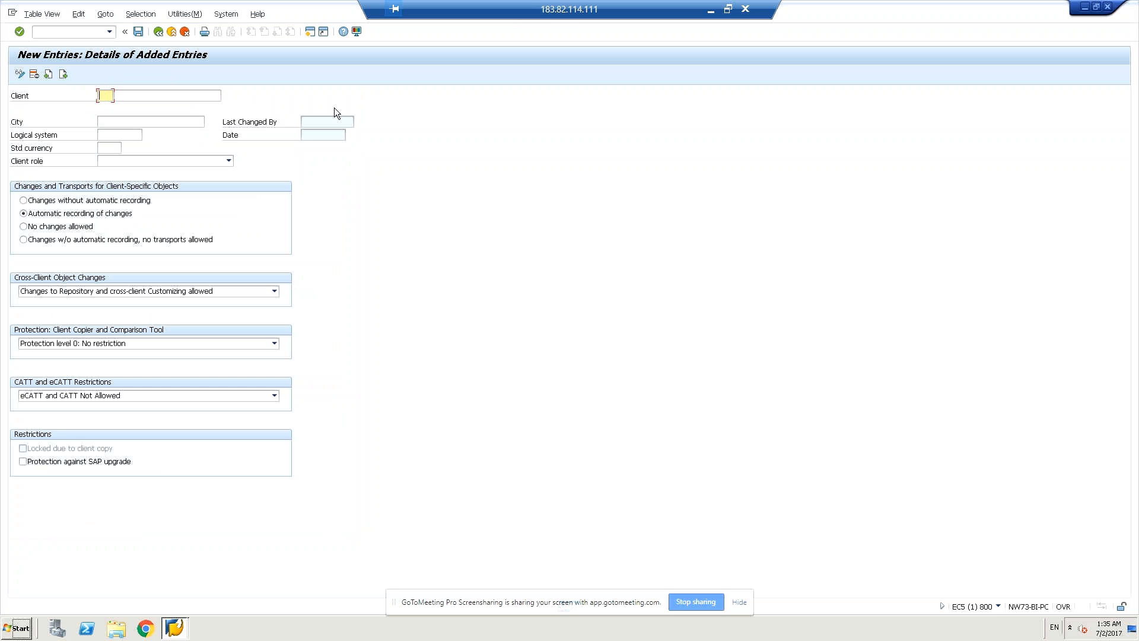
pyautogui.write('500')
pyautogui.click(180, 93)
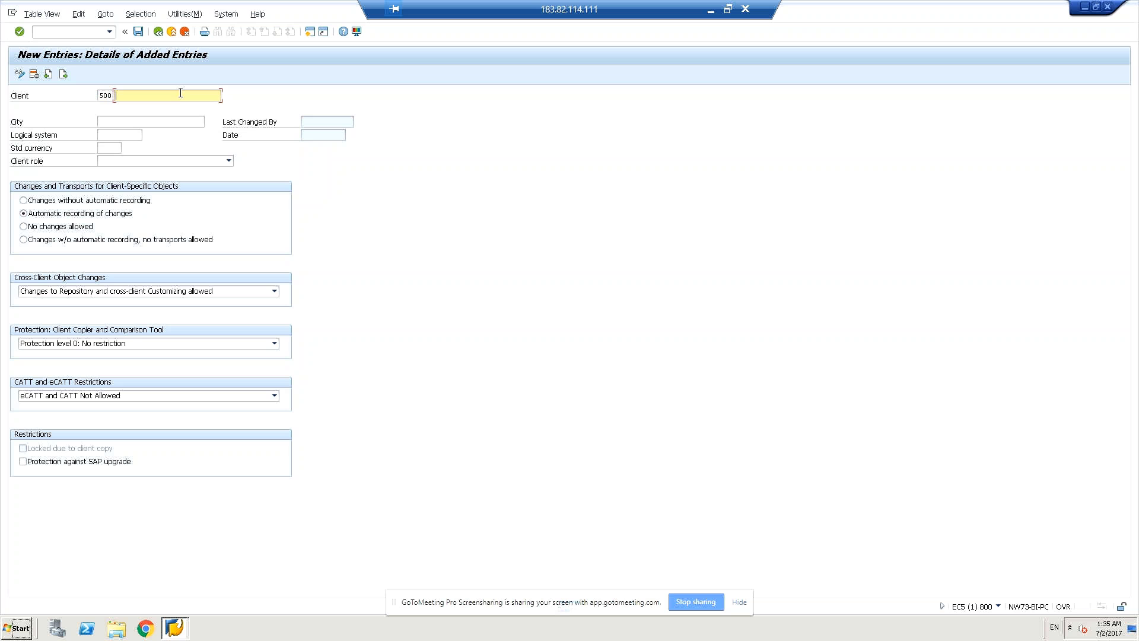
pyautogui.write('dell')
# Enter city Hyderabad and standard currency INR for the new client.
pyautogui.click(149, 122)
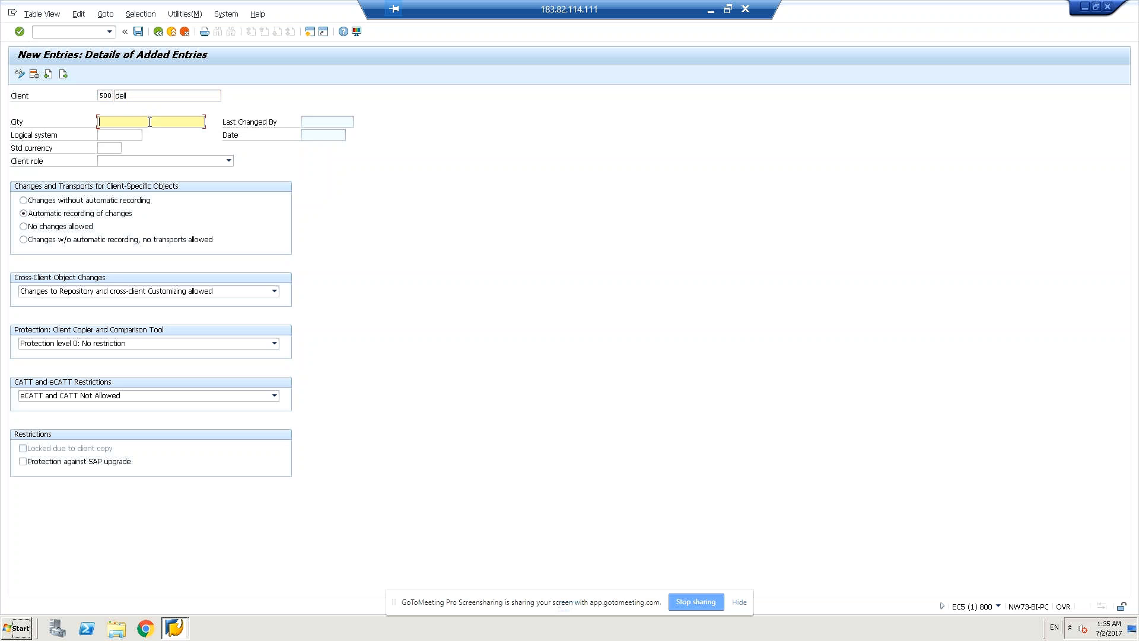
pyautogui.write('Hyderabad')
pyautogui.press('Tab')
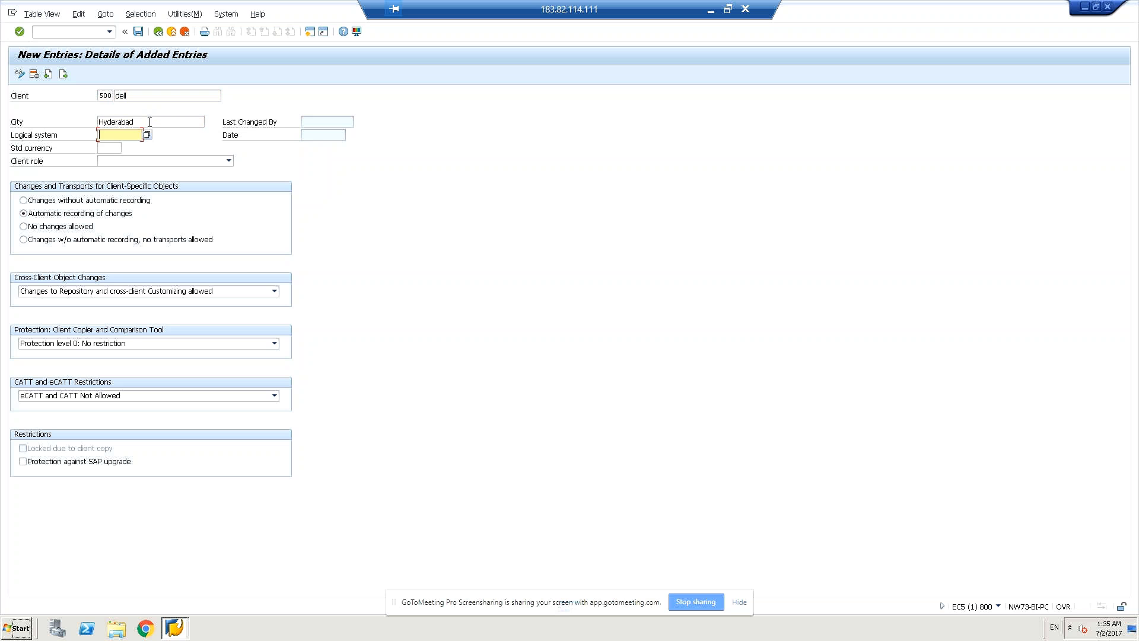
pyautogui.press('Tab')
pyautogui.write('inr')
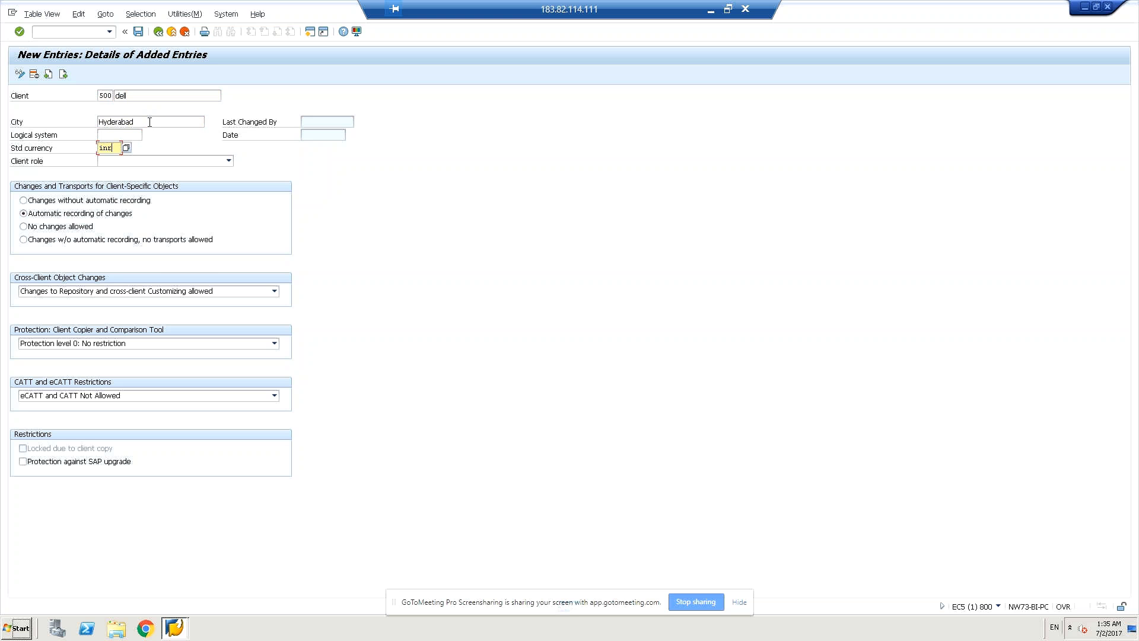
pyautogui.press('Return')
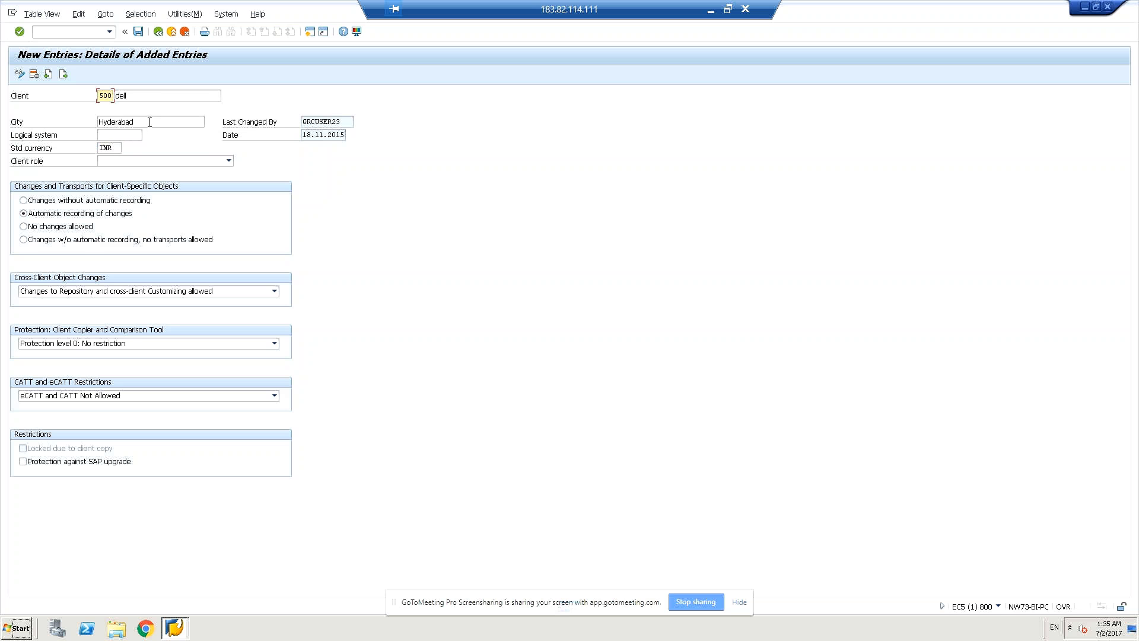
# Set the client role to Test and save client 500.
pyautogui.click(228, 161)
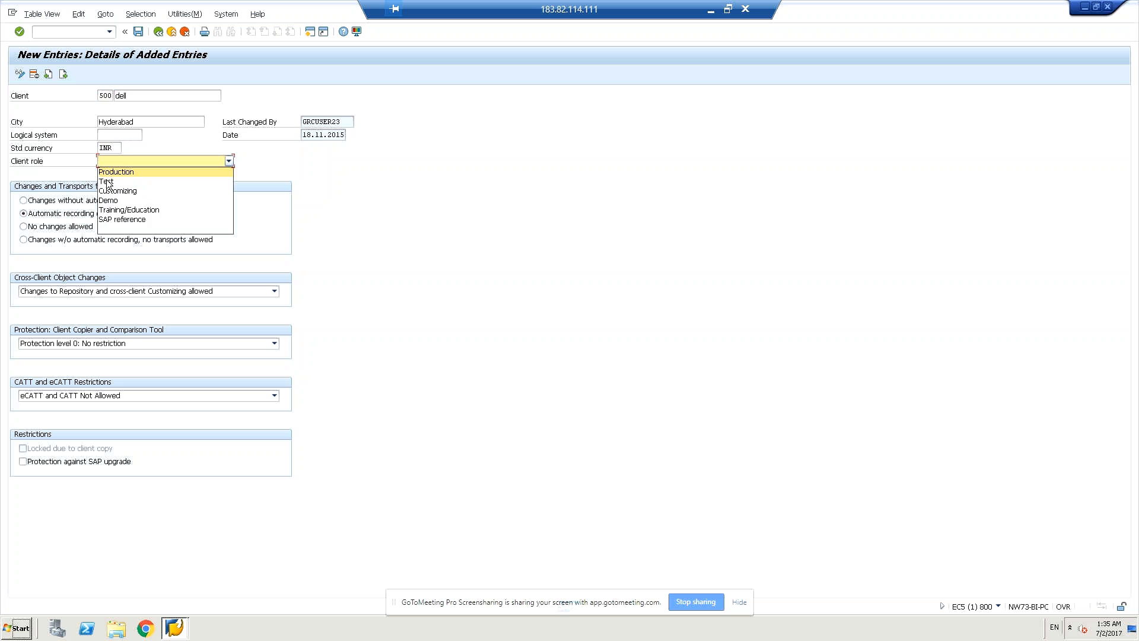
pyautogui.click(107, 182)
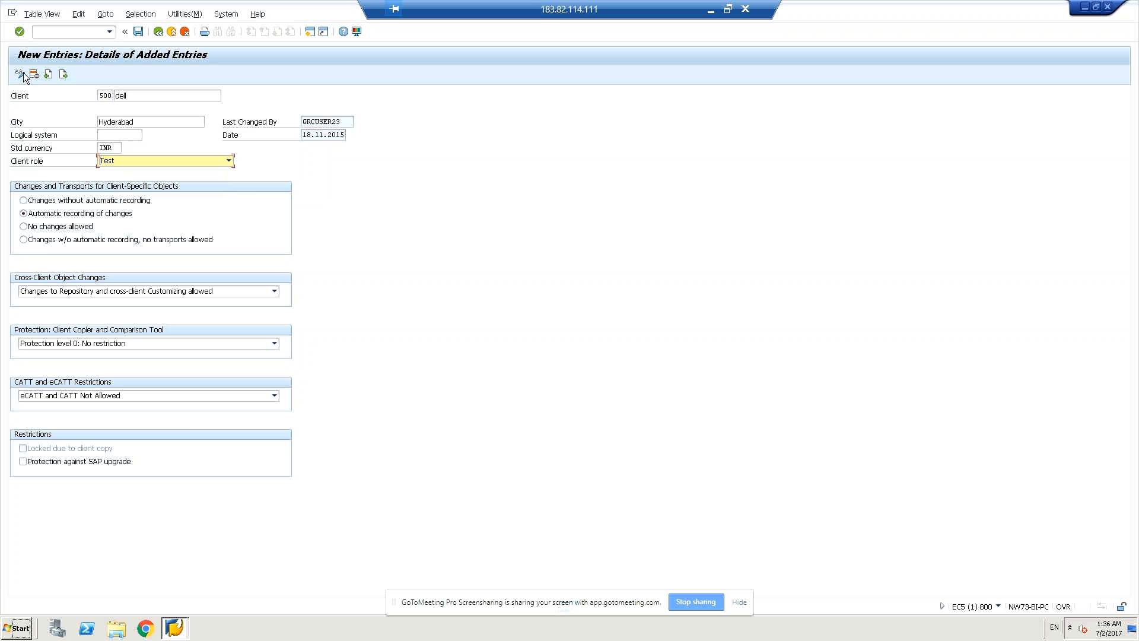
pyautogui.click(138, 32)
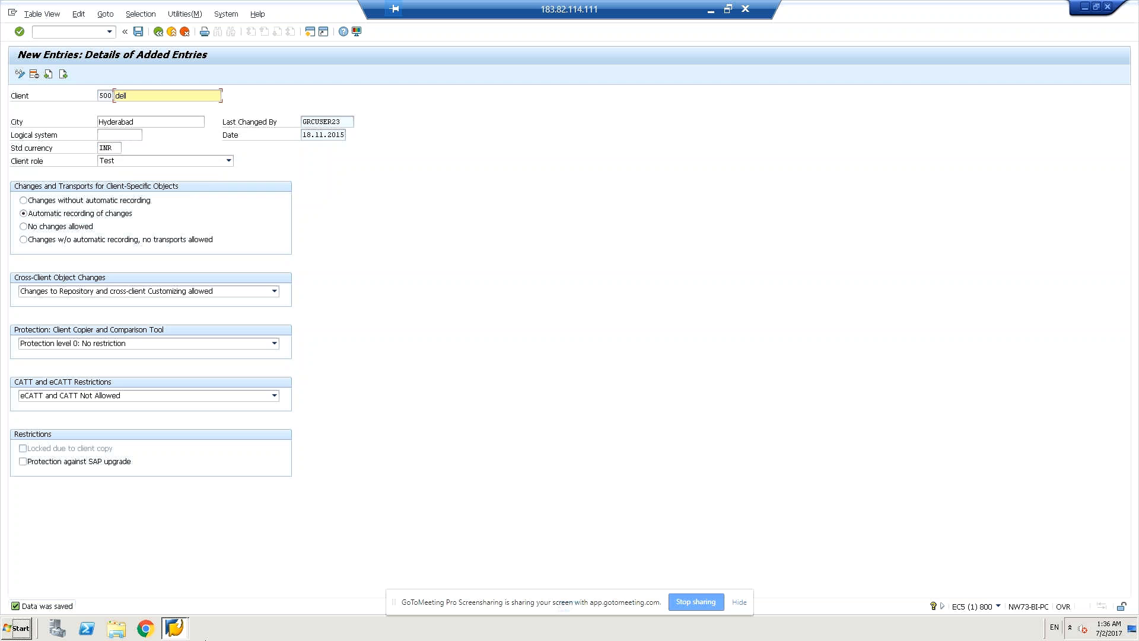
pyautogui.click(179, 629)
# Open a fresh SAP Logon session and edit its client number for client 500.
pyautogui.click(158, 590)
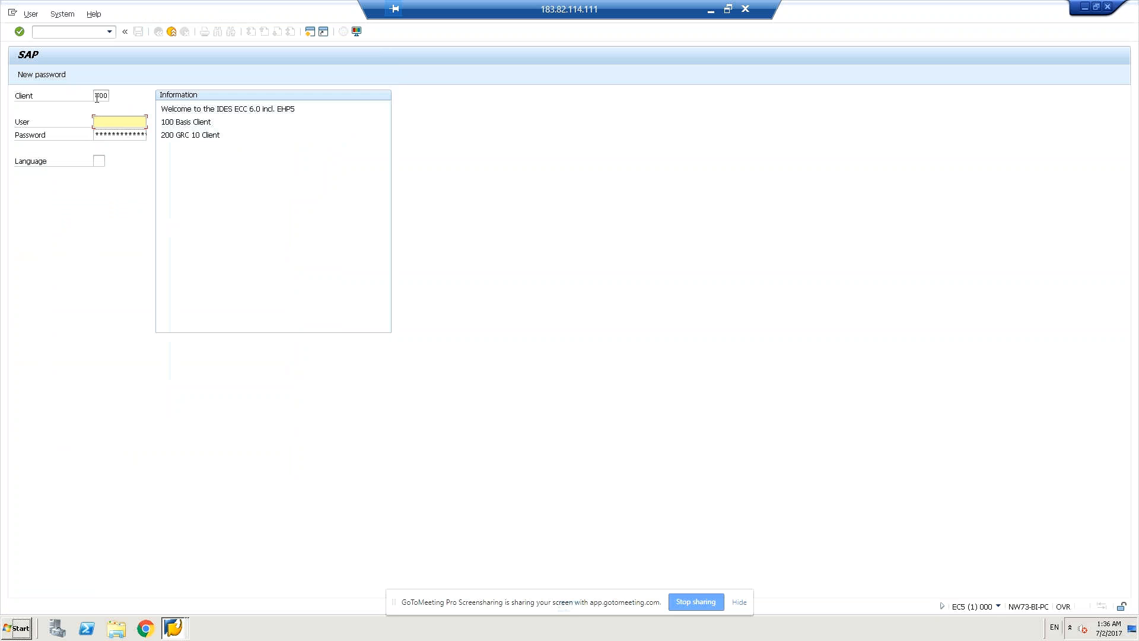
pyautogui.click(100, 94)
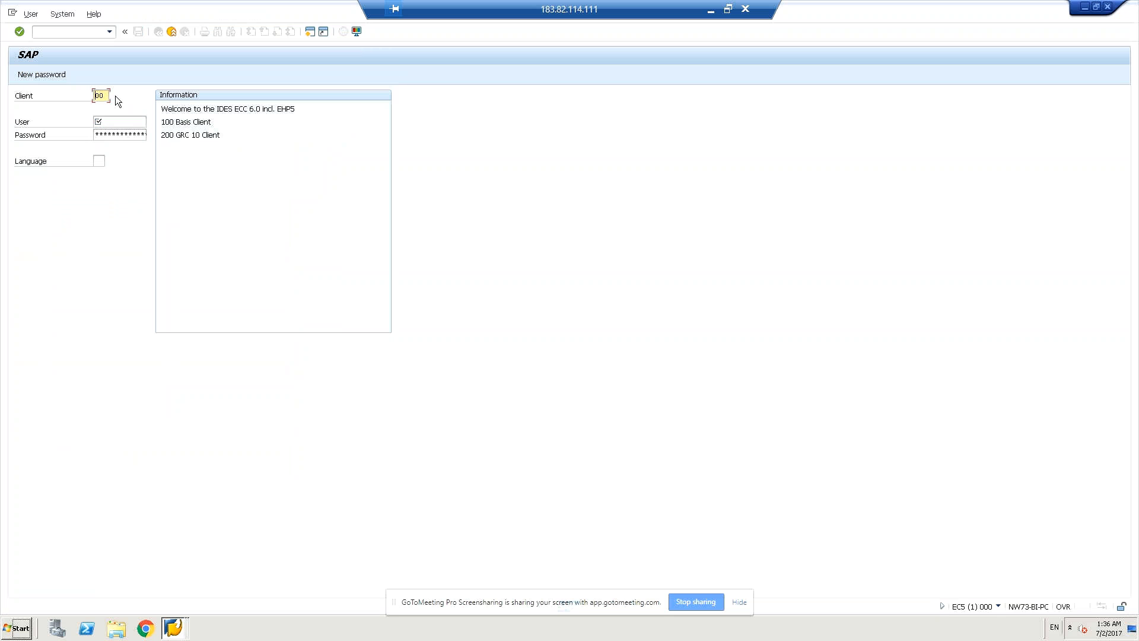
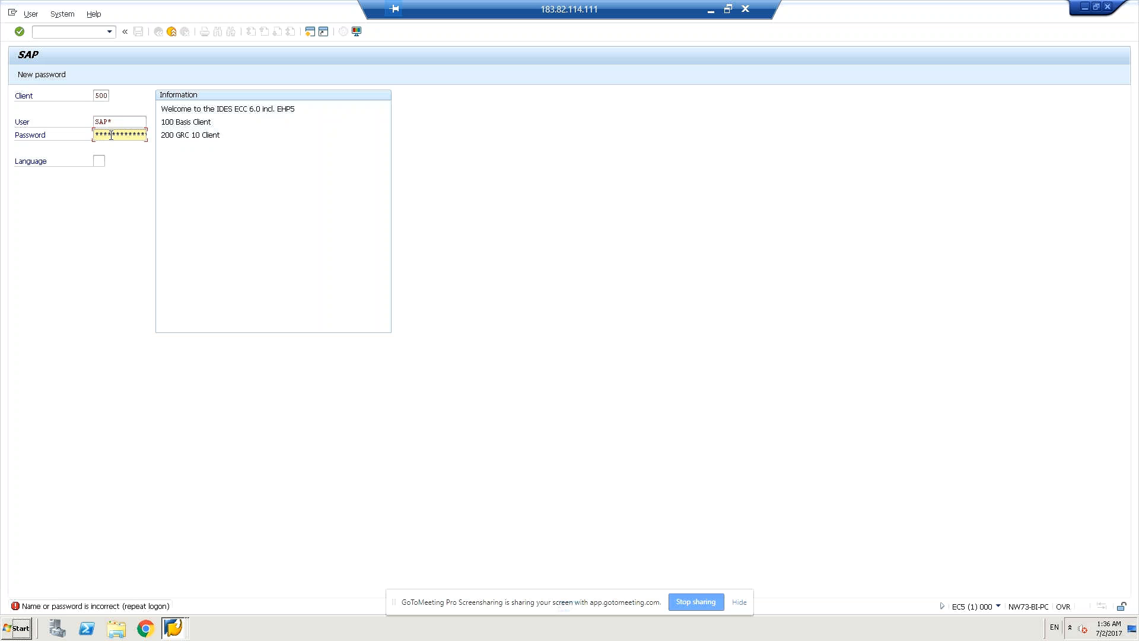
pyautogui.press('Return')
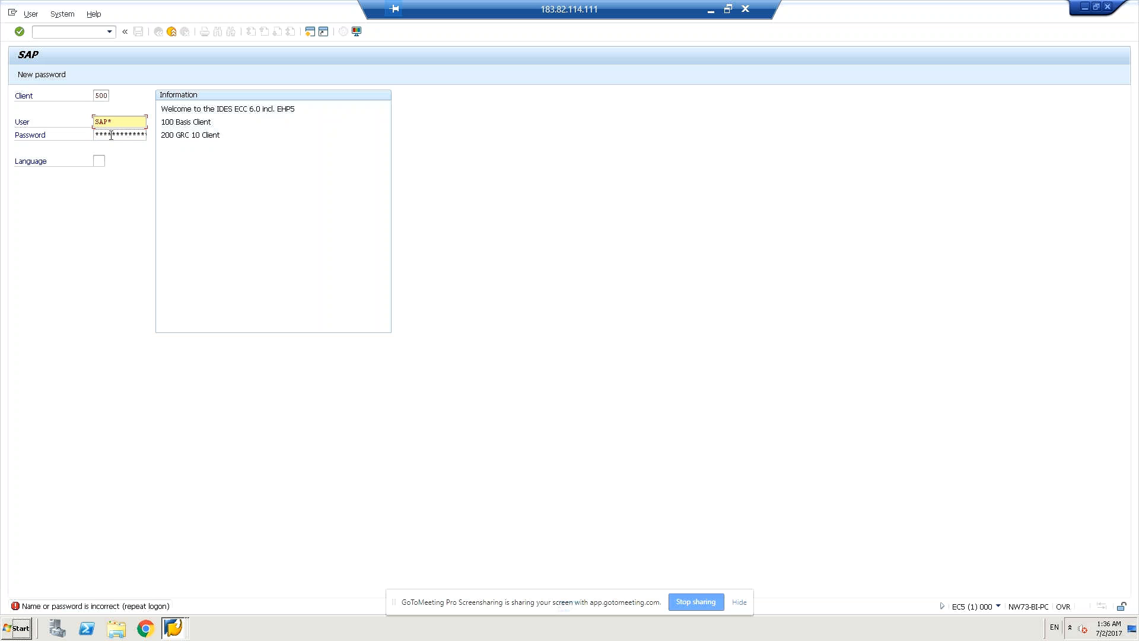
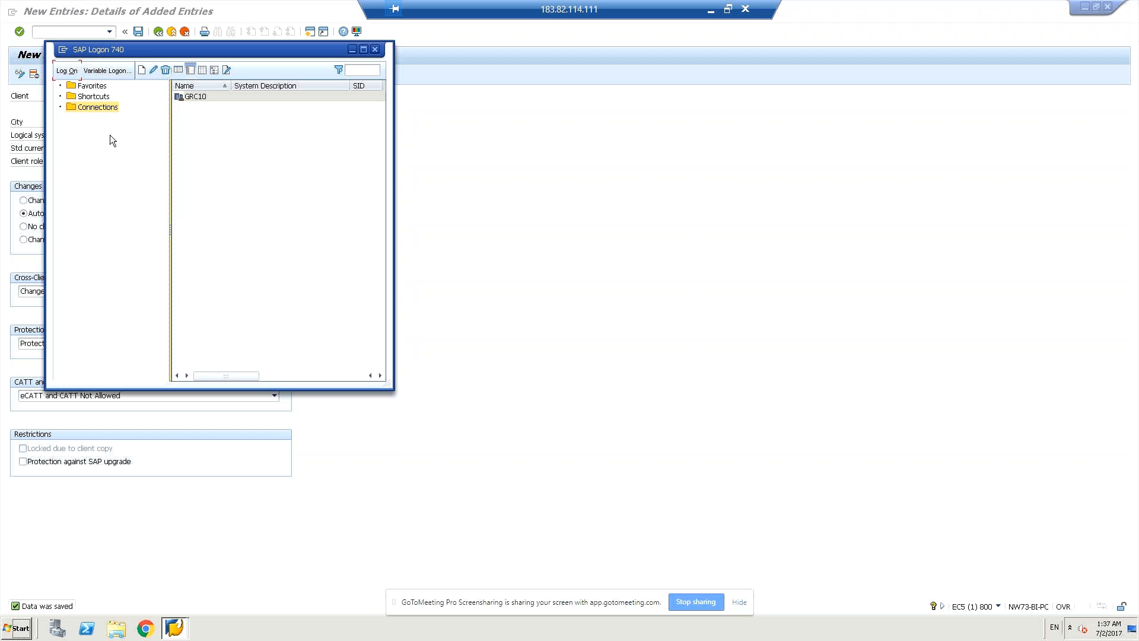
# Log on to GRC10 for client 800, then return to the client 500 New Entries window.
pyautogui.click(68, 70)
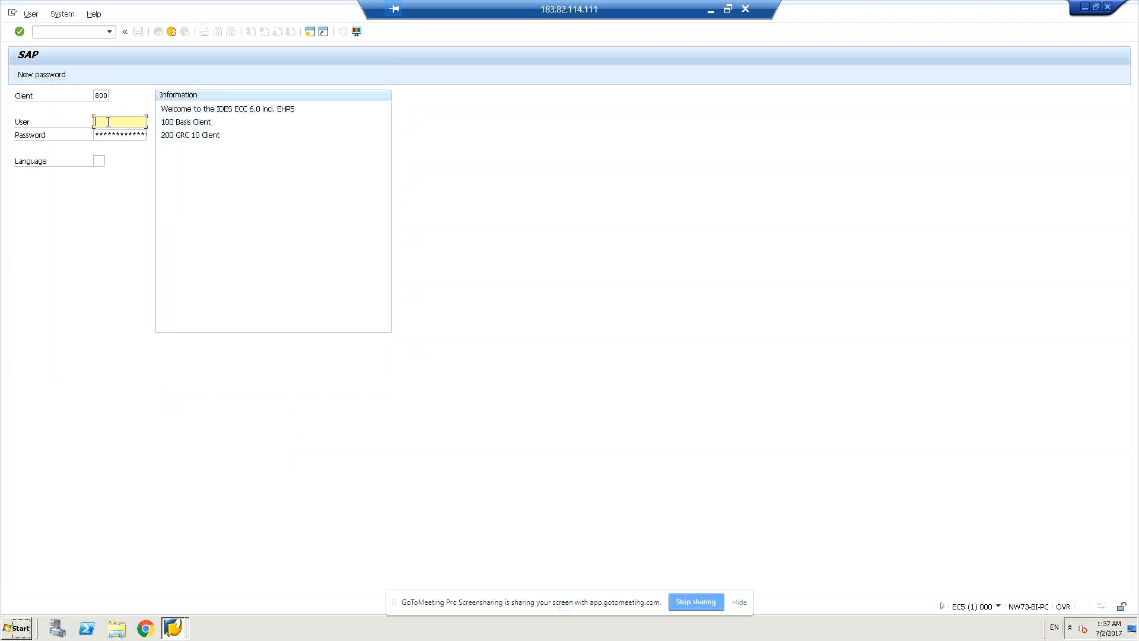
pyautogui.click(174, 629)
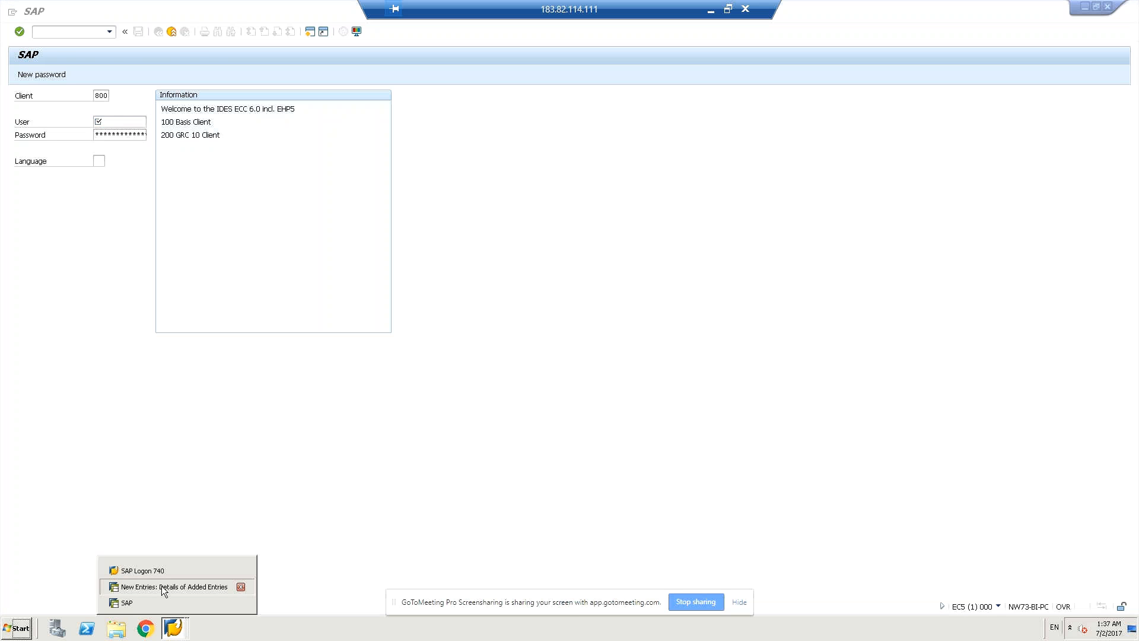
pyautogui.click(165, 590)
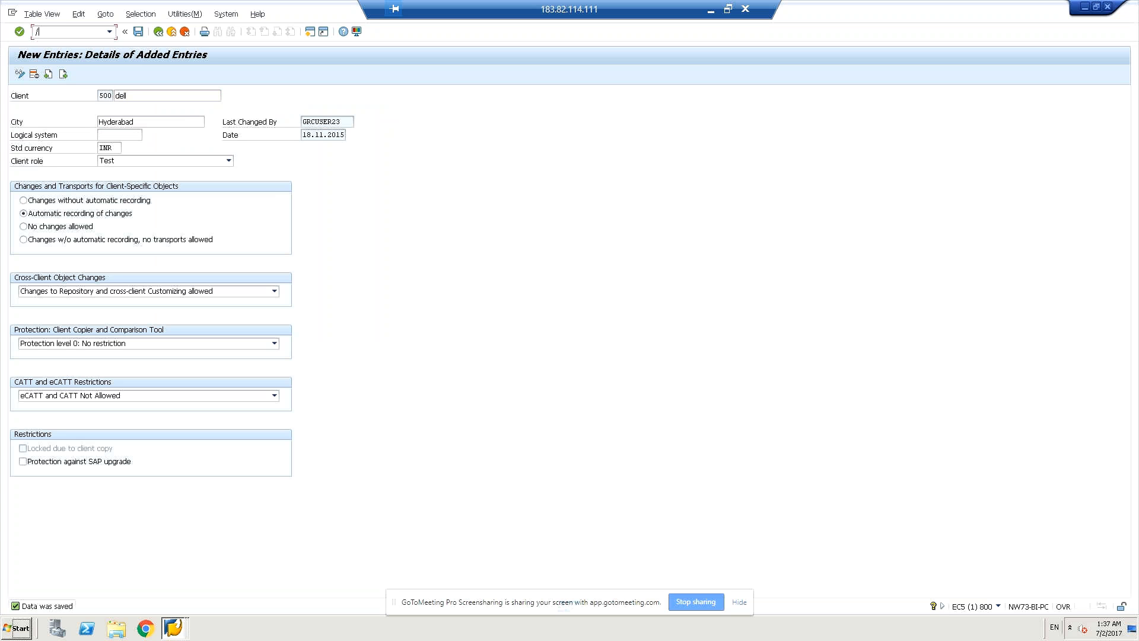
# Replace the mistyped /sse command with /nscc to reach the client copy screen.
pyautogui.write('/sse')
pyautogui.press('BackSpace')
pyautogui.press('BackSpace')
pyautogui.press('BackSpace')
pyautogui.press('BackSpace')
pyautogui.write('/nscc')
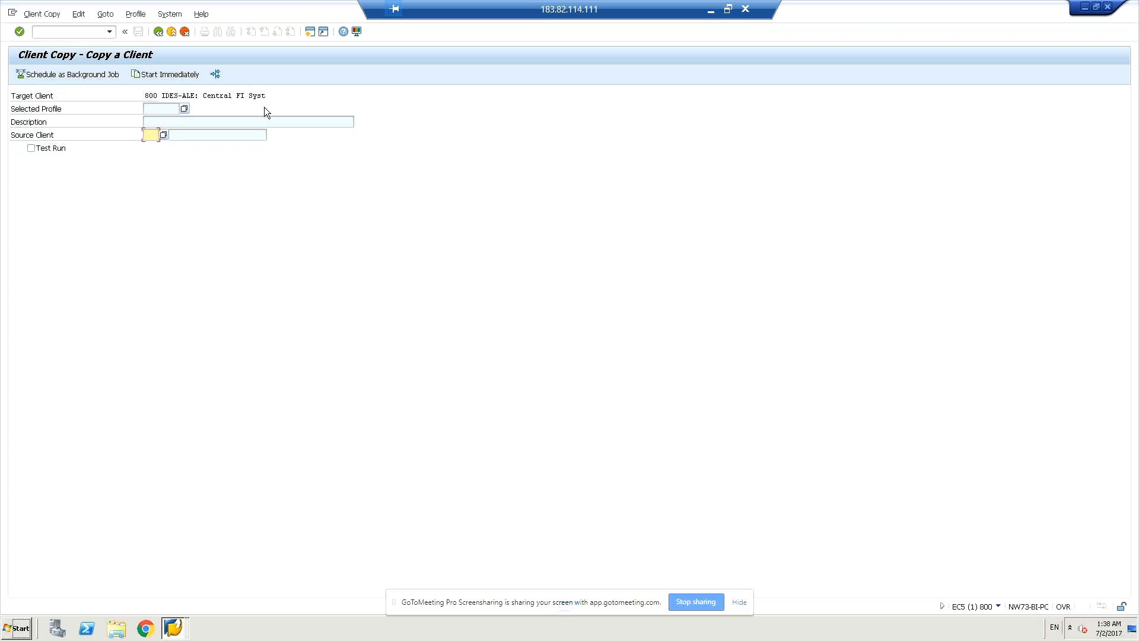
# Check the target client 800 entry and choose 000 (SAP AG) as the source client.
pyautogui.click(154, 95)
pyautogui.click(245, 96)
pyautogui.click(152, 137)
pyautogui.click(167, 134)
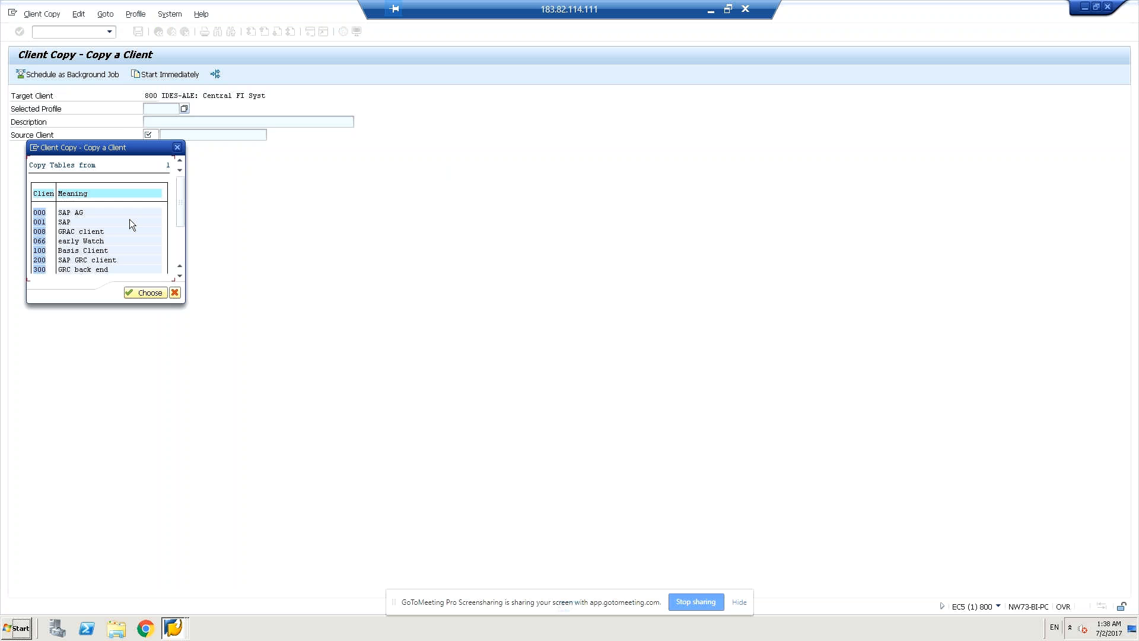
pyautogui.scroll(-2, 129, 219)
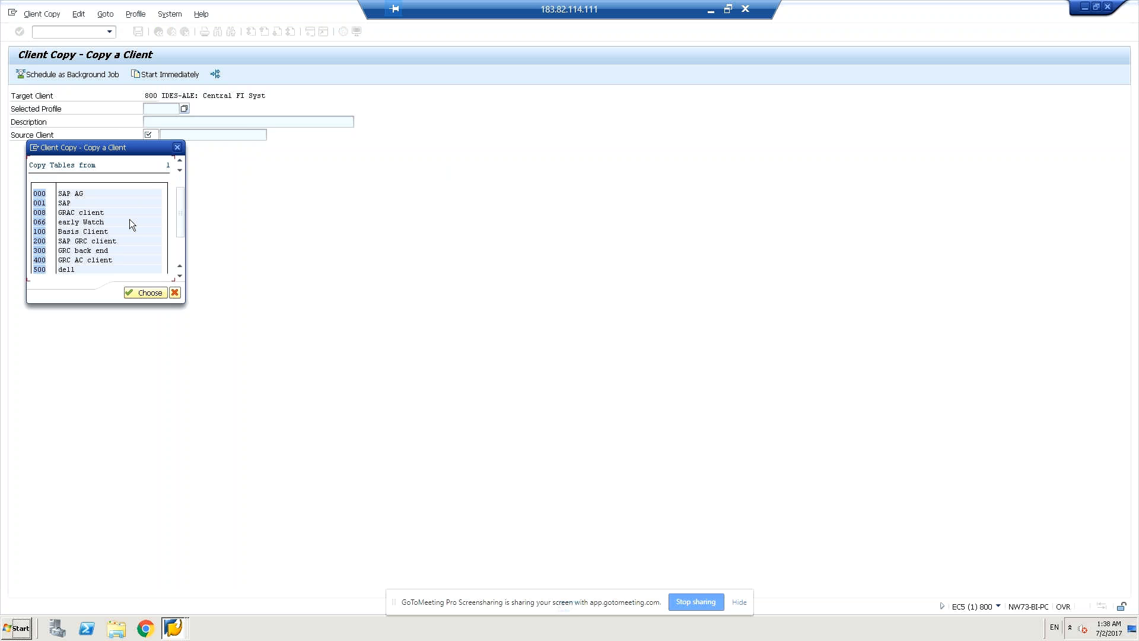
pyautogui.click(38, 270)
pyautogui.click(35, 194)
pyautogui.click(156, 295)
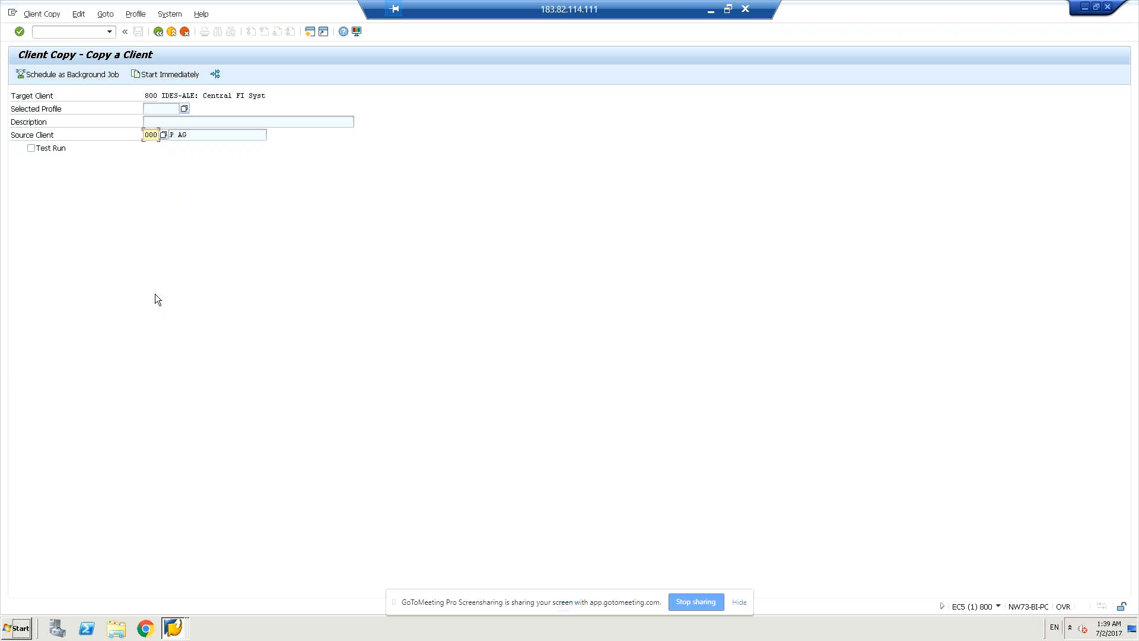
pyautogui.click(184, 108)
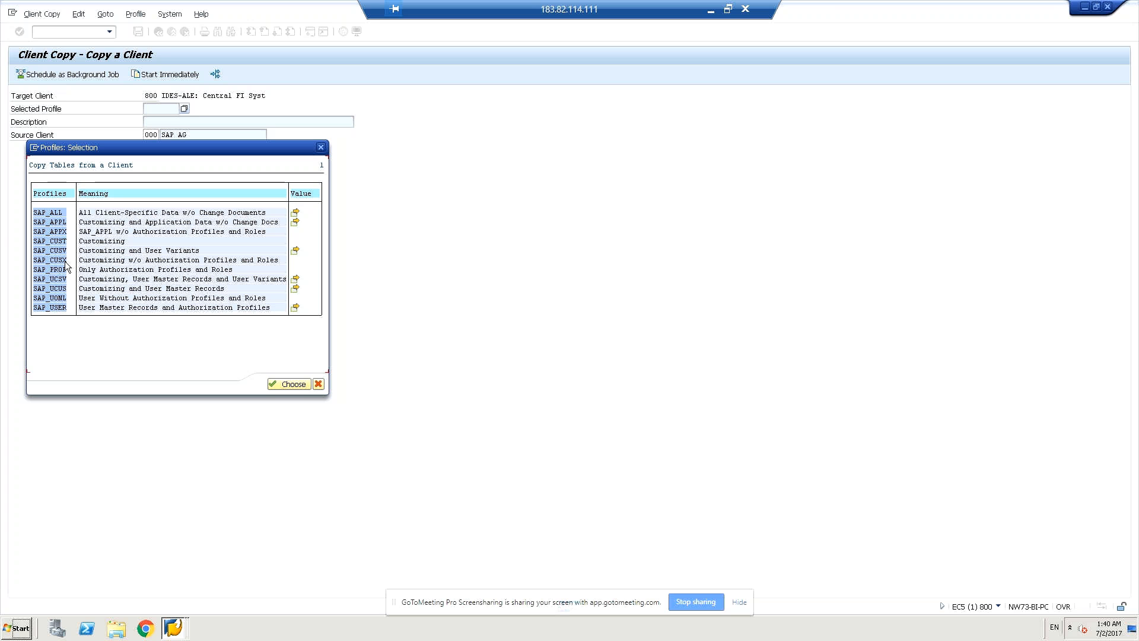
# Choose copy profile SAP_USER and start the copy, reaching the verification summary with 4 processes.
pyautogui.click(39, 242)
pyautogui.click(36, 298)
pyautogui.click(287, 385)
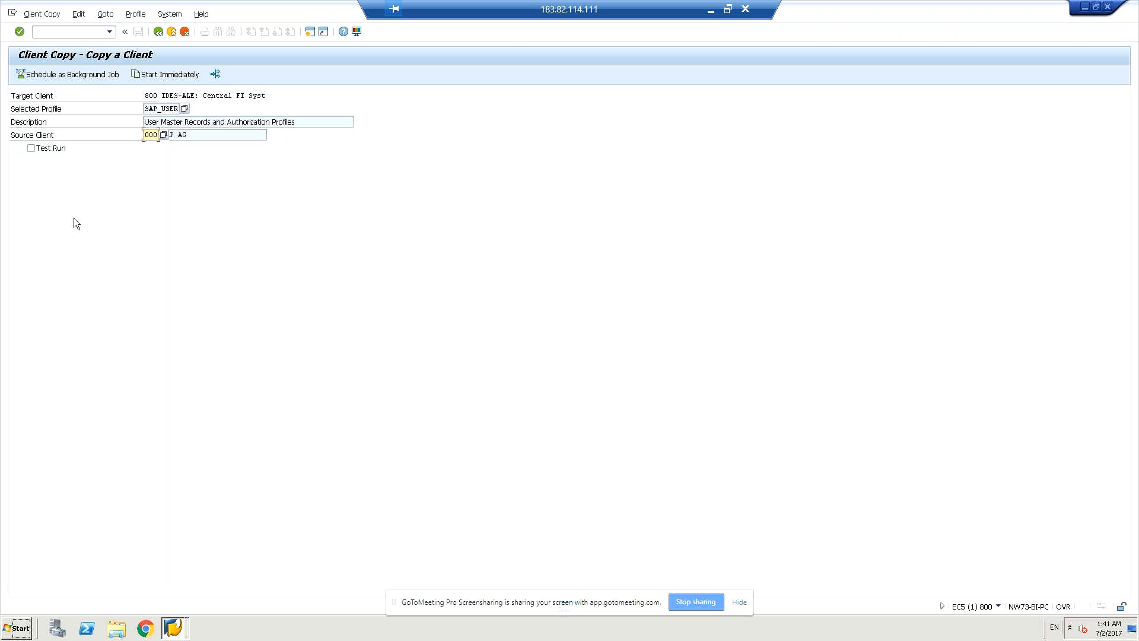
pyautogui.click(169, 76)
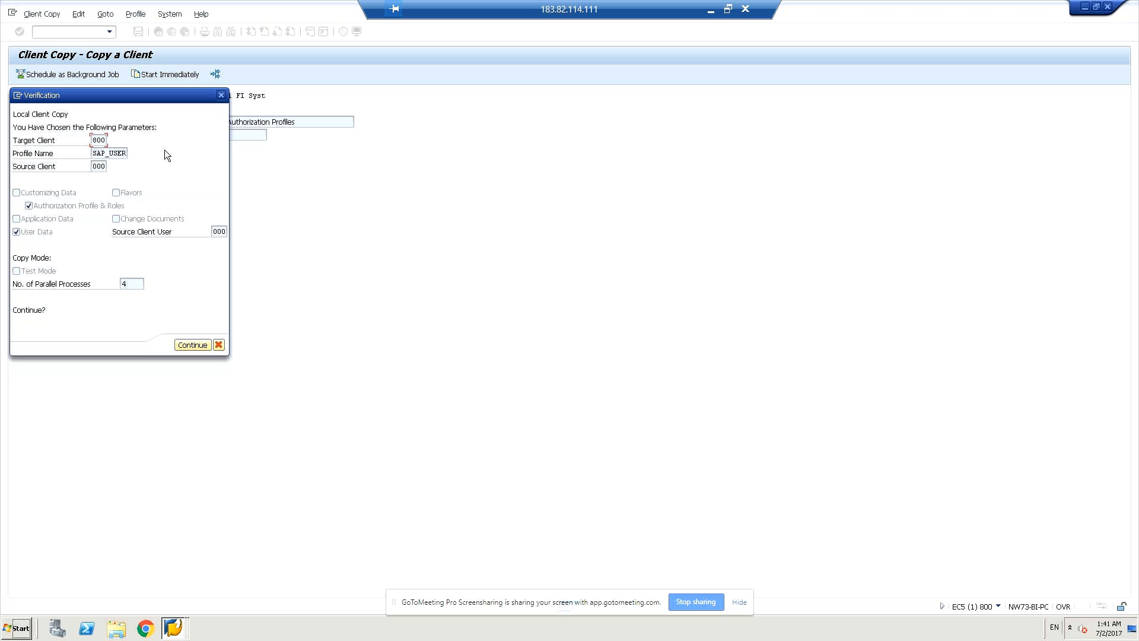
# Cancel the SAP_USER copy at verification and bring up the copy profile list again.
pyautogui.click(222, 345)
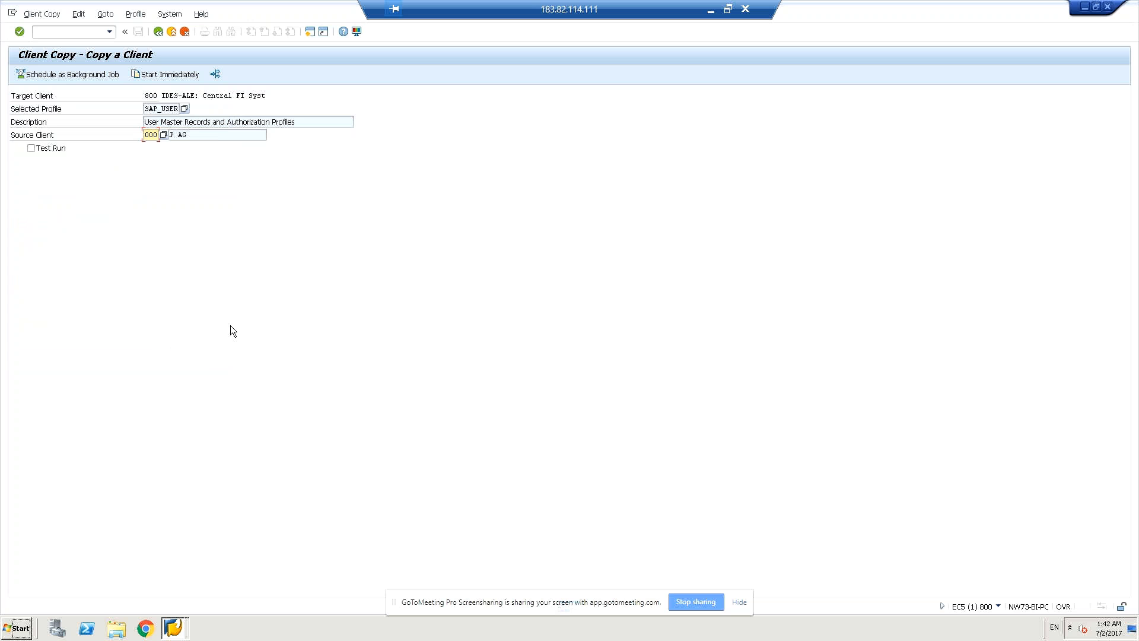
pyautogui.click(184, 109)
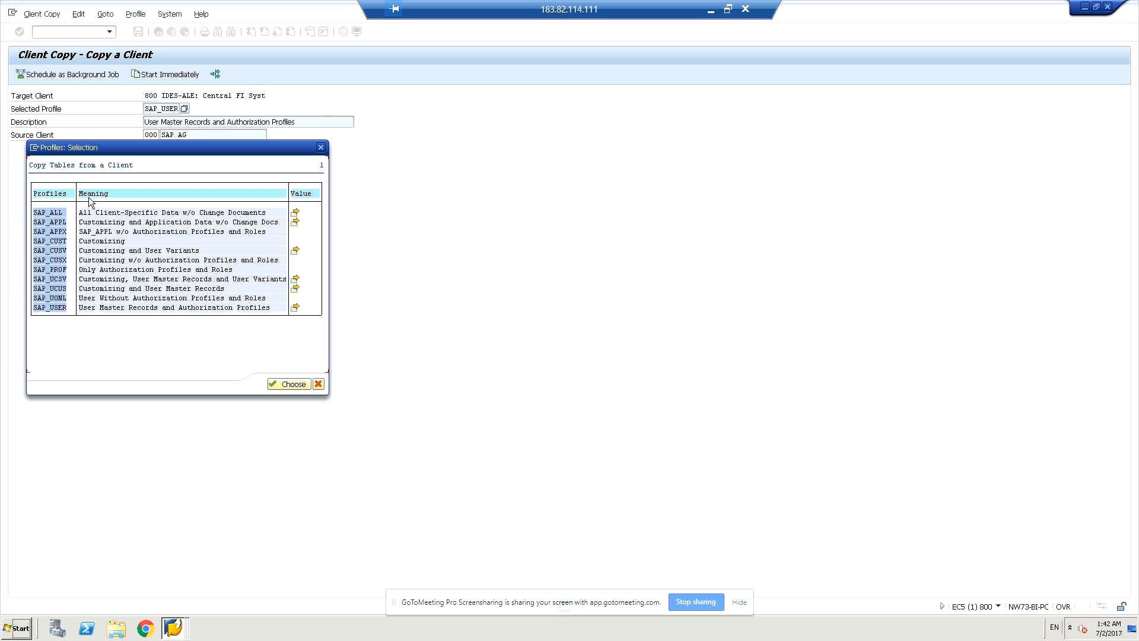
# Try profile SAP_ALL, acknowledging the SAP_CUST recommendation and cancelling at the RFC destination note.
pyautogui.click(39, 213)
pyautogui.click(293, 384)
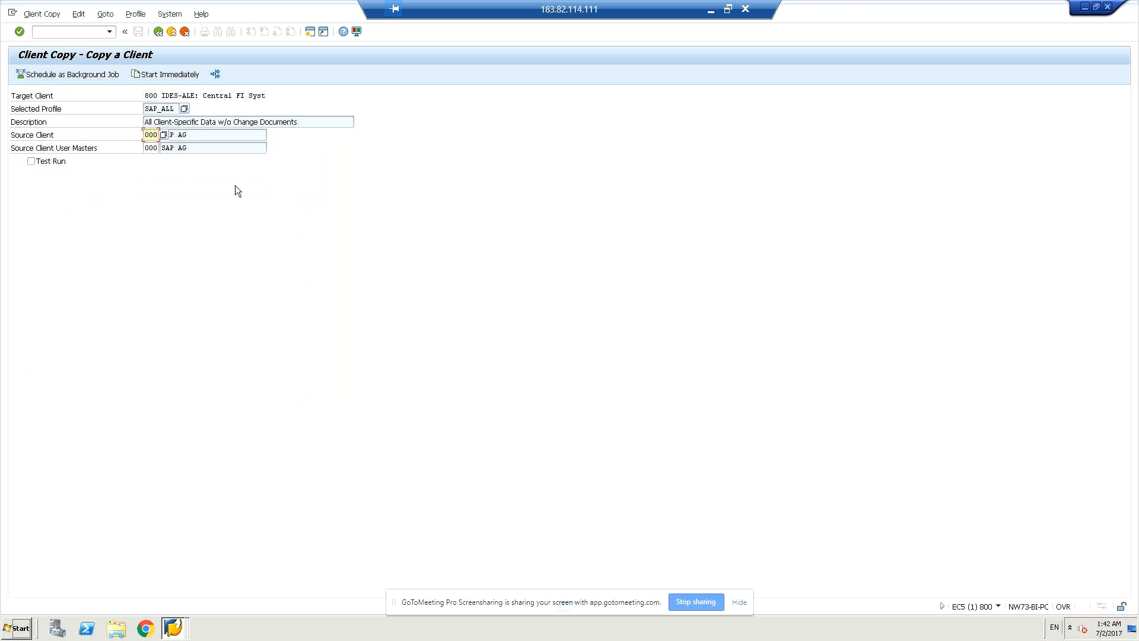
pyautogui.click(161, 74)
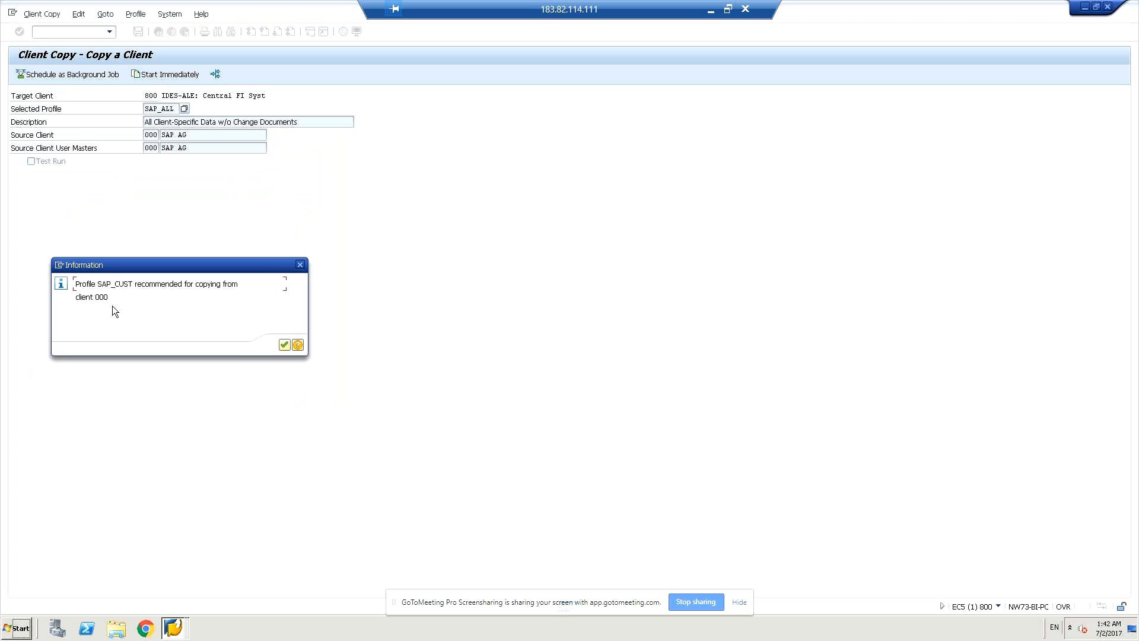
pyautogui.click(287, 344)
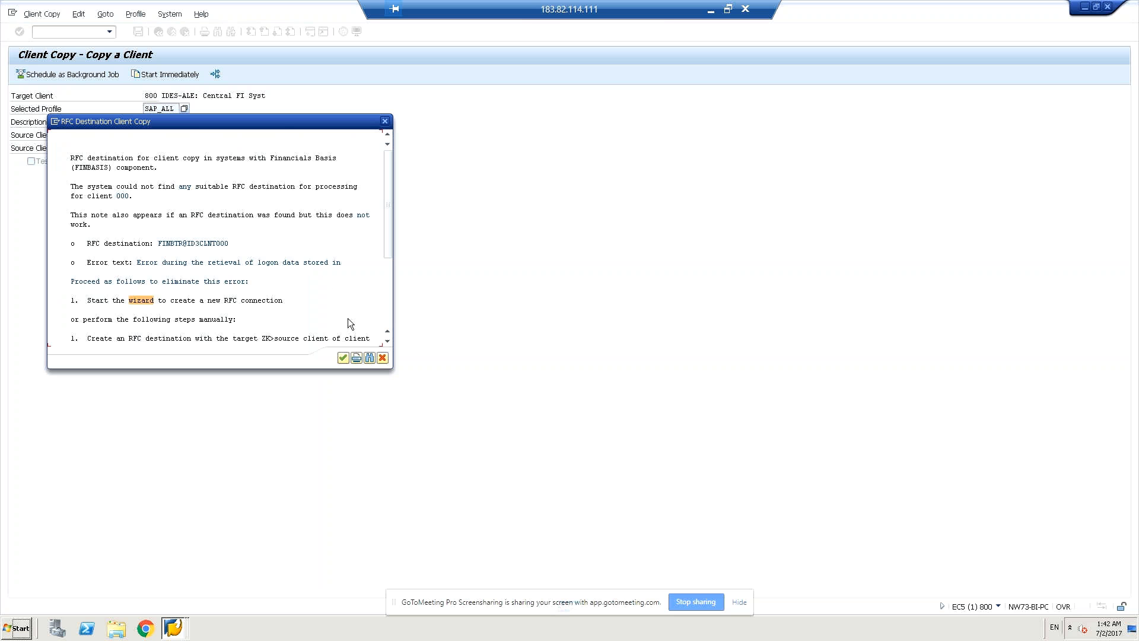
pyautogui.click(383, 358)
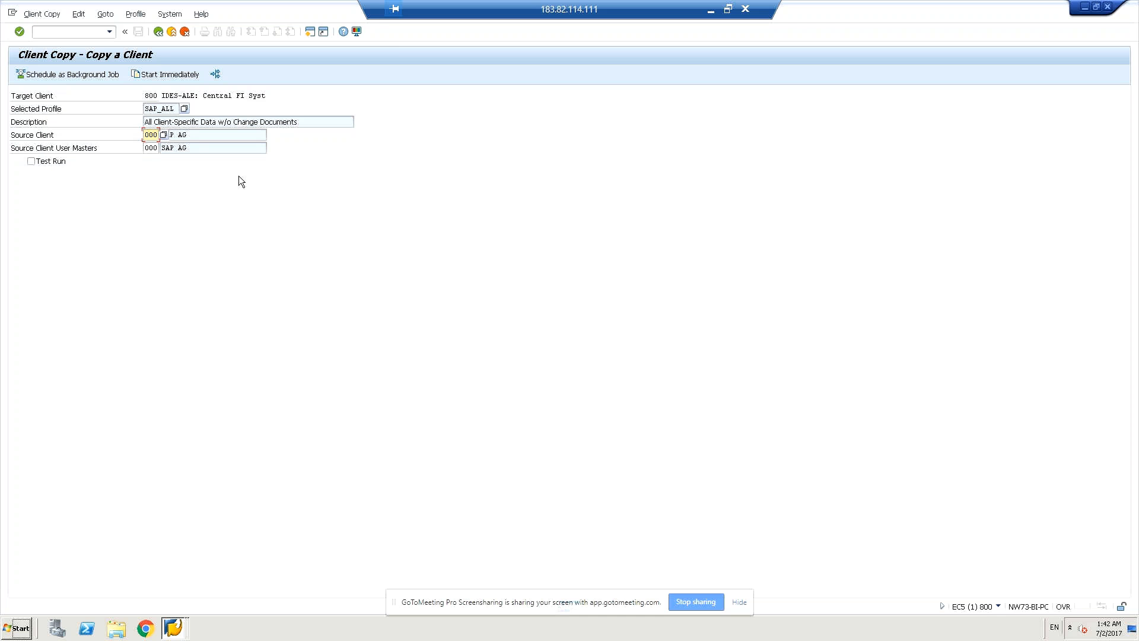
pyautogui.click(185, 109)
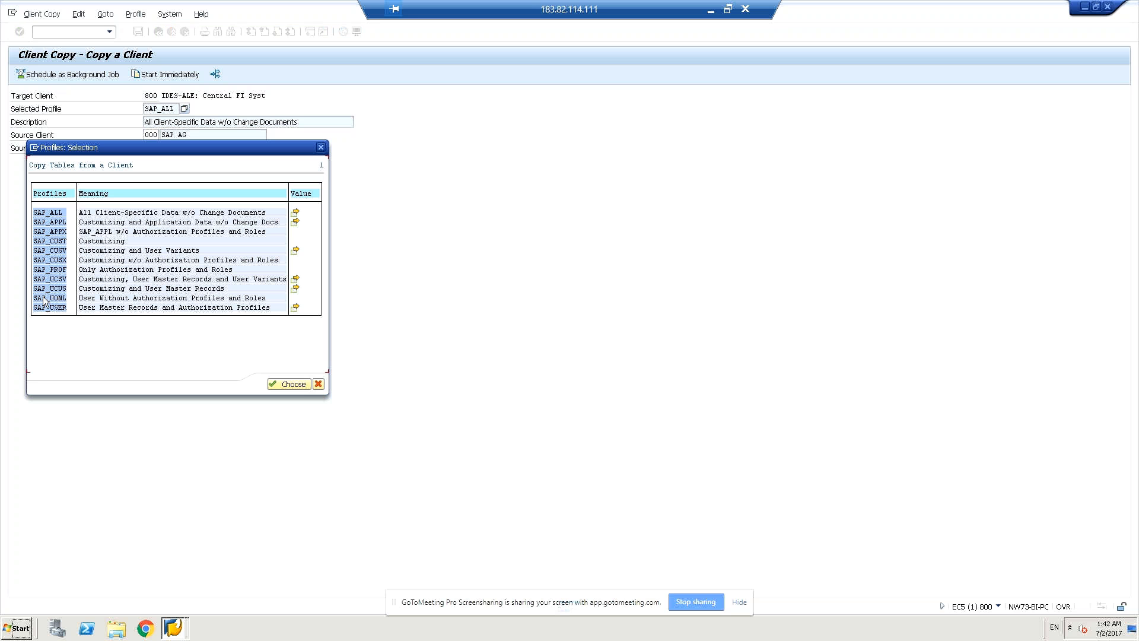
# Switch to profile SAP_CUST, start the copy, and continue past the RFC destination note.
pyautogui.click(39, 234)
pyautogui.click(39, 241)
pyautogui.click(285, 384)
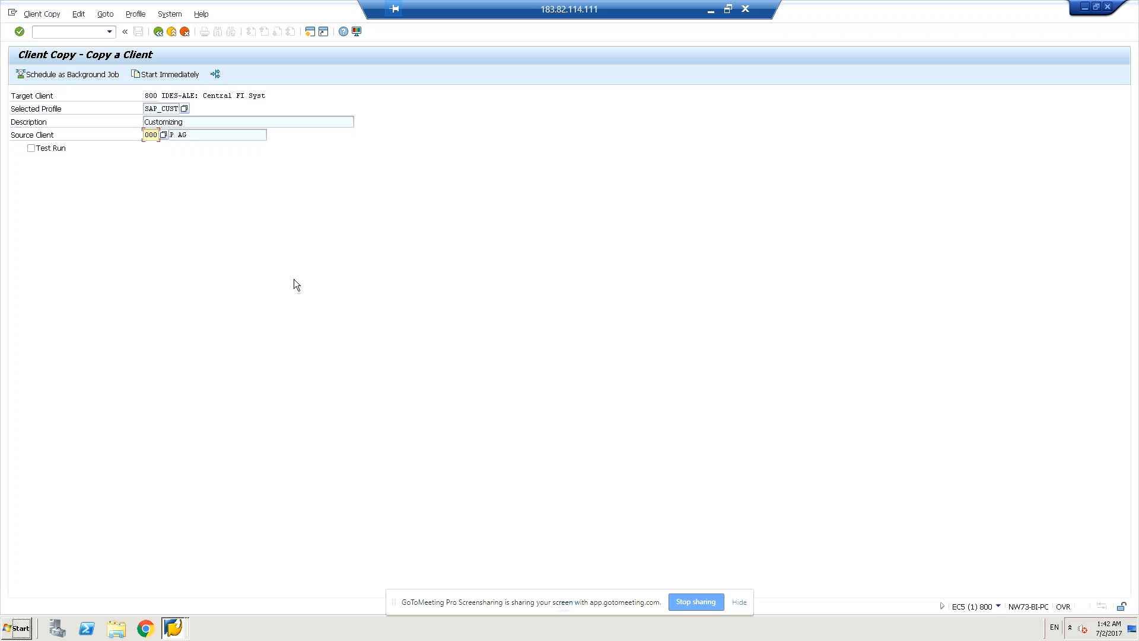
pyautogui.click(180, 76)
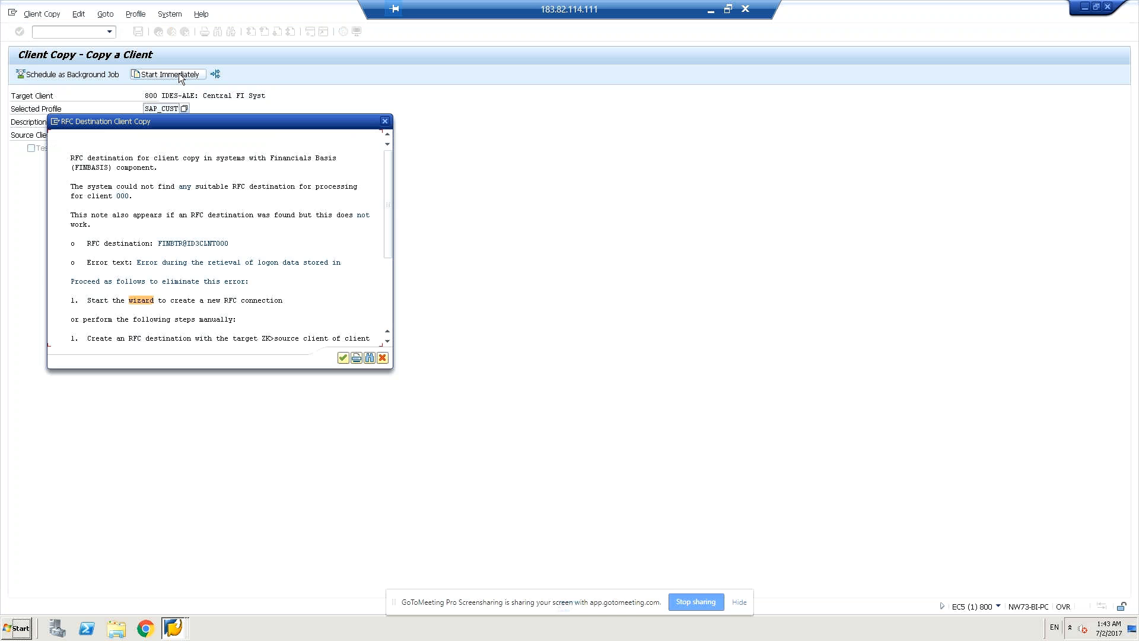
pyautogui.click(343, 357)
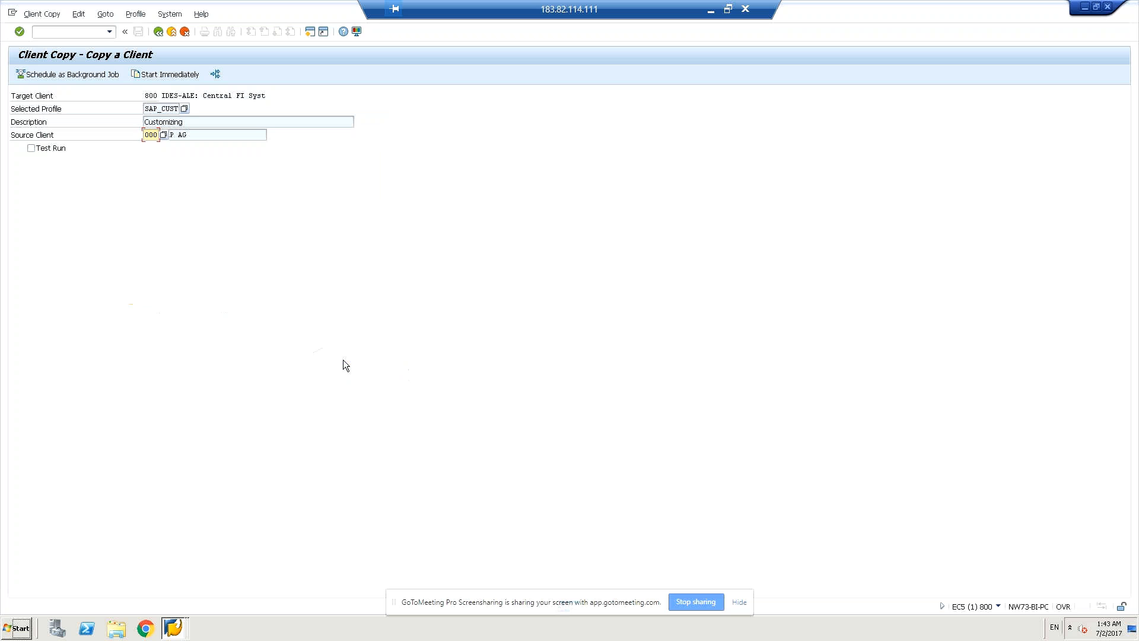
pyautogui.click(163, 136)
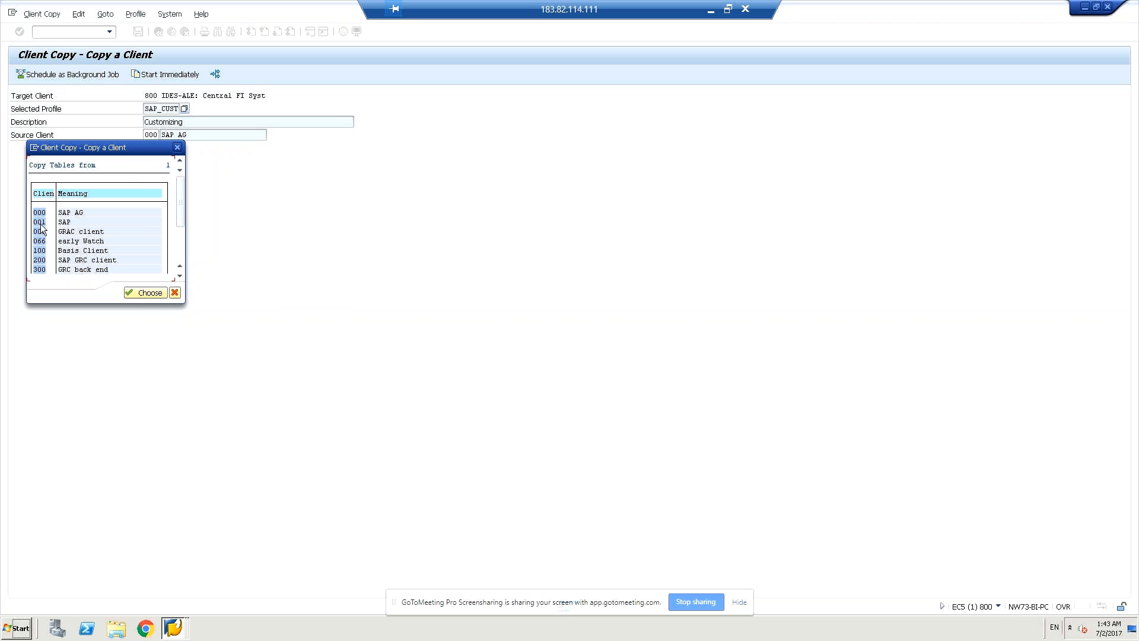
# Set source client 001 (SAP), start the copy, then cancel it at verification.
pyautogui.click(145, 292)
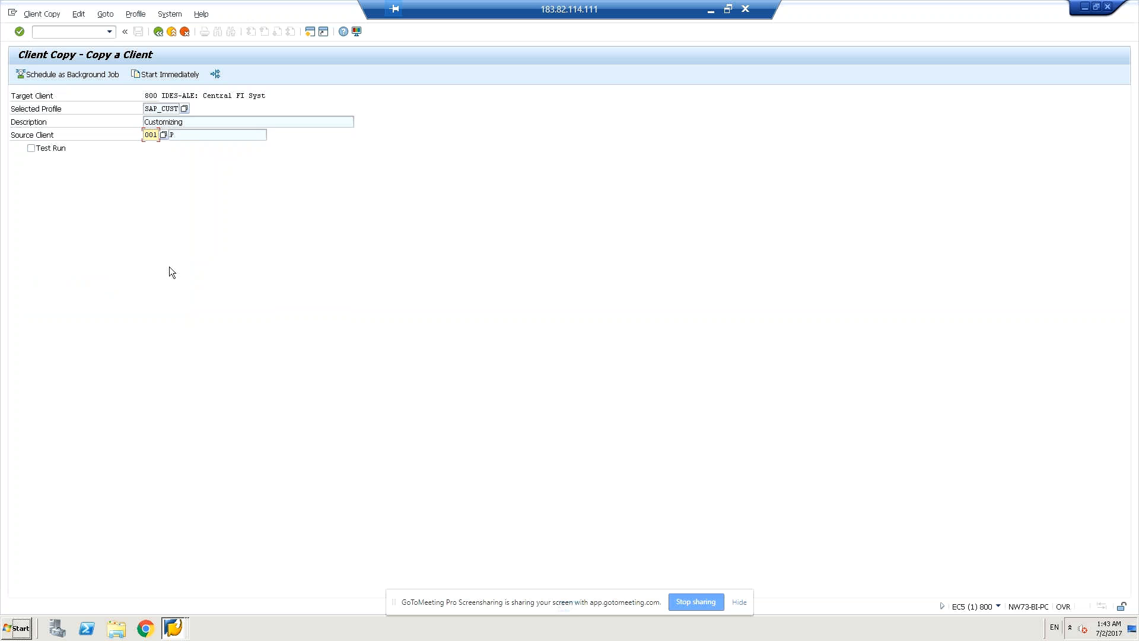
pyautogui.click(185, 78)
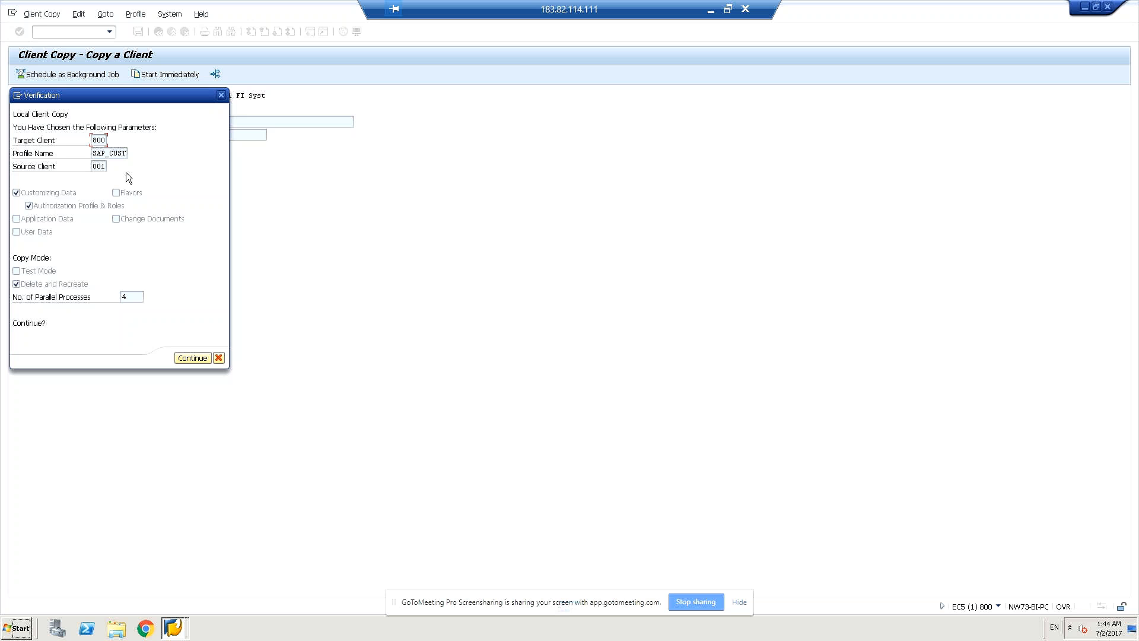
pyautogui.click(219, 358)
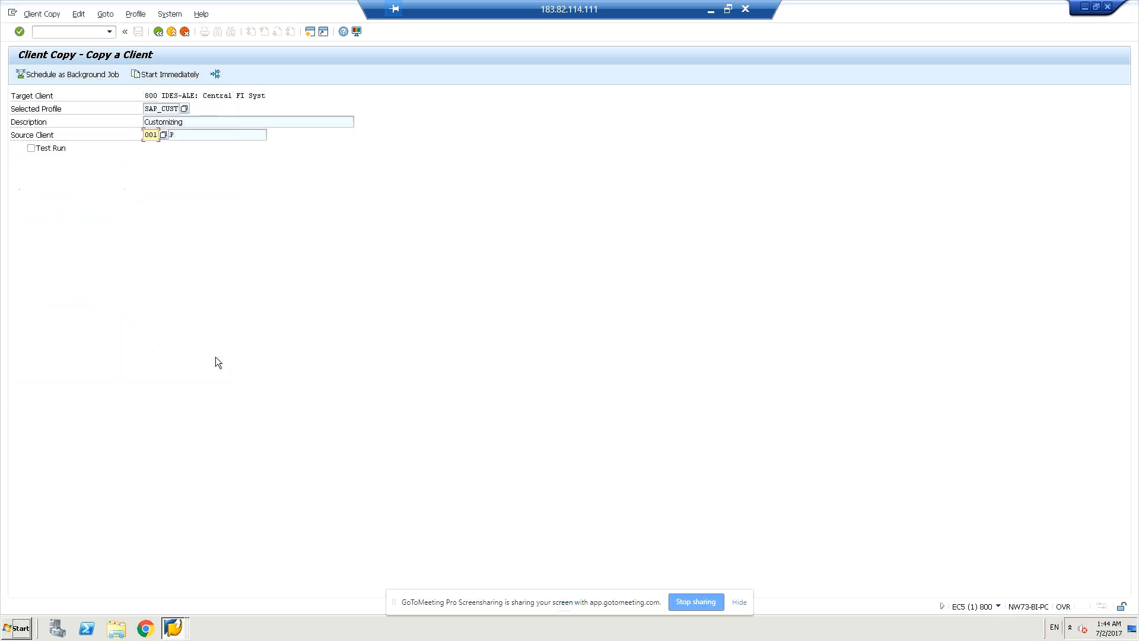
pyautogui.click(156, 135)
pyautogui.click(163, 136)
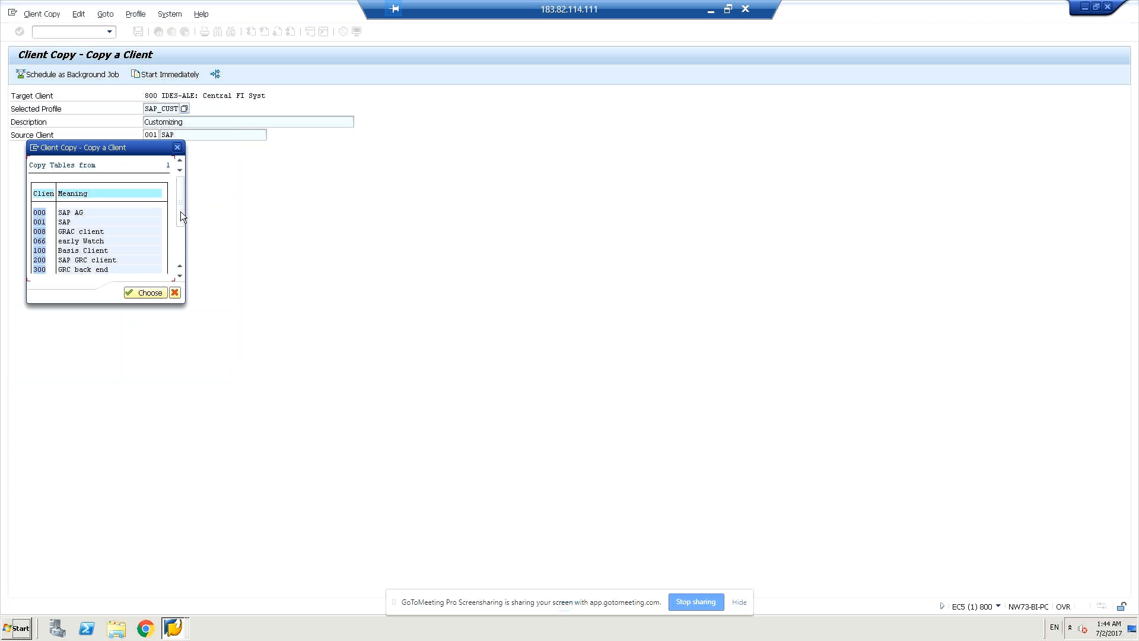
# Leave source client 001 unchanged and switch the copy profile to SAP_USER.
pyautogui.moveTo(177, 212); pyautogui.dragTo(179, 229)
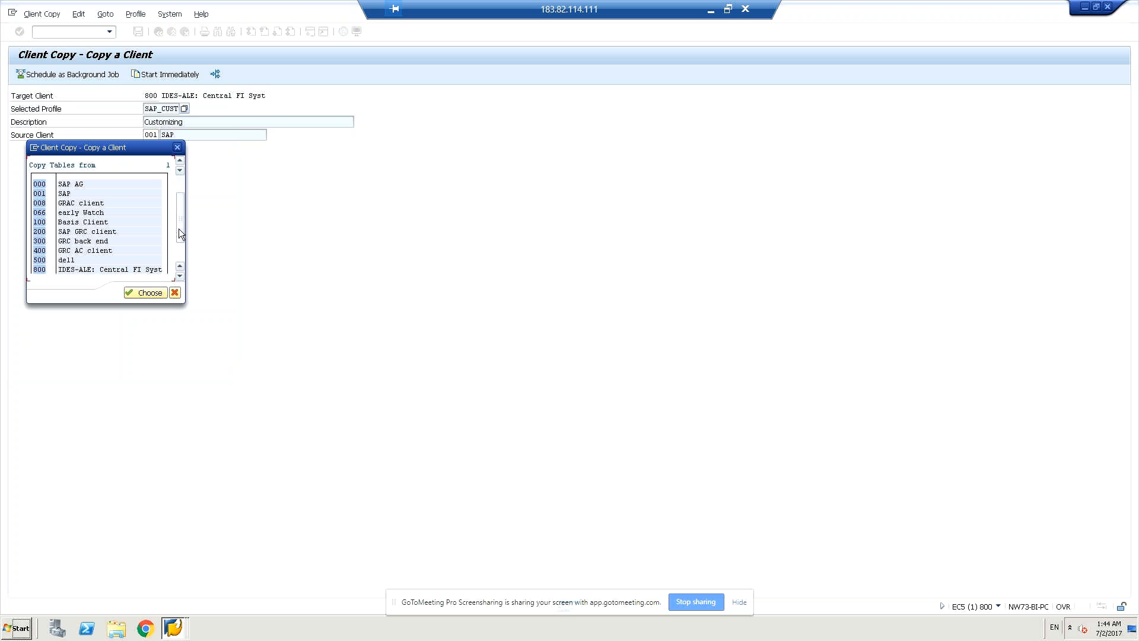
pyautogui.click(175, 293)
pyautogui.click(184, 109)
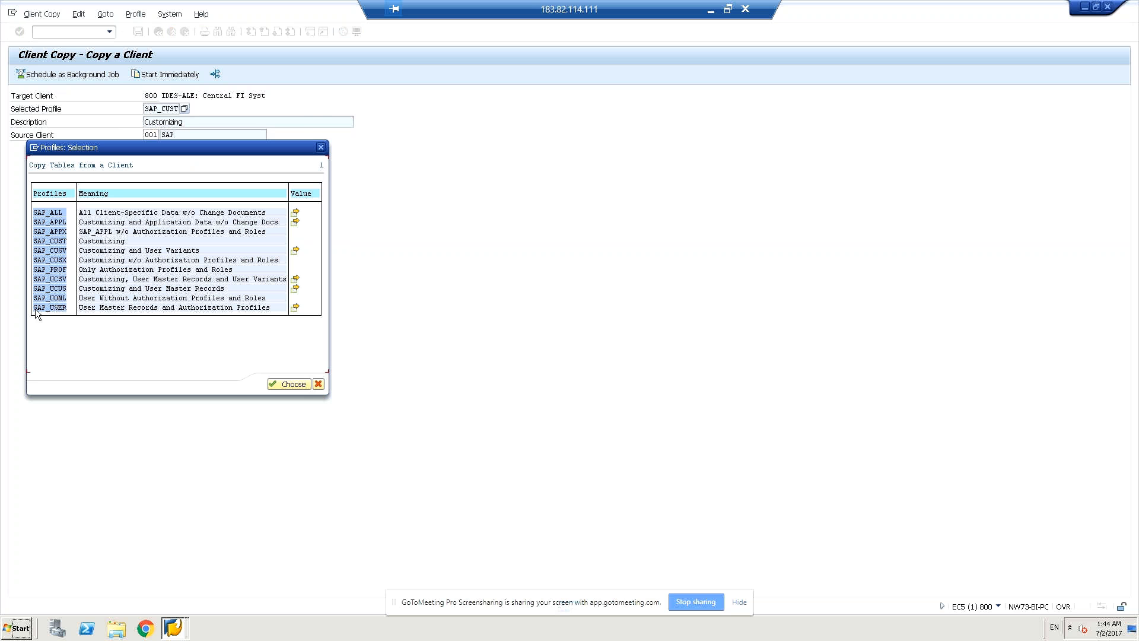
pyautogui.click(289, 386)
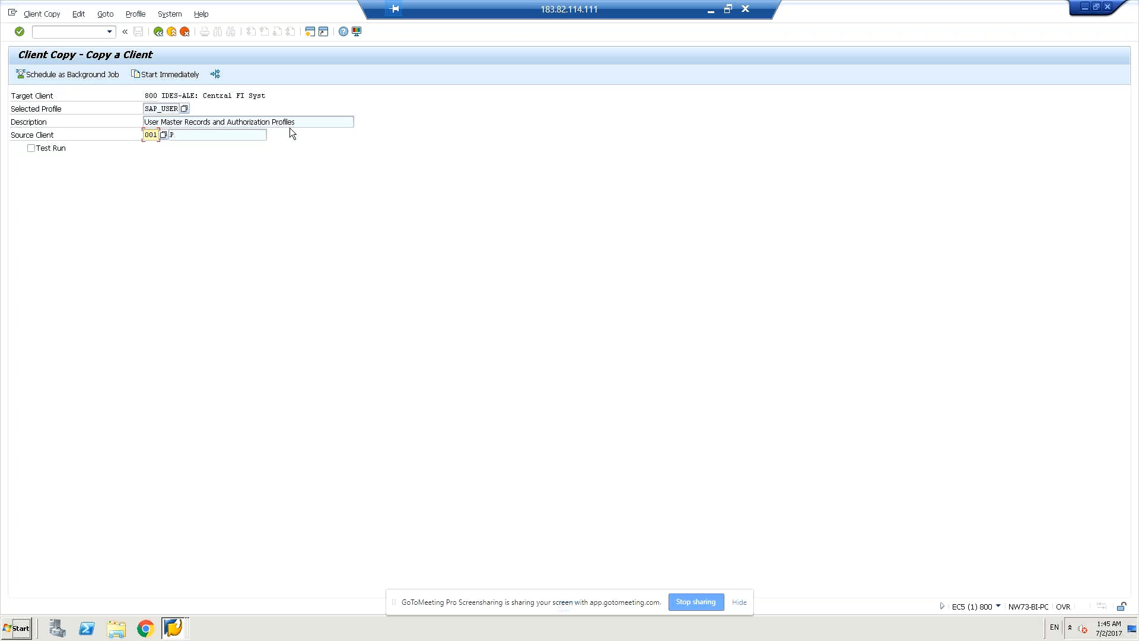
# Start the SAP_USER copy from 001 into 800, confirming verification, then bring up SAP Logon 740.
pyautogui.click(196, 76)
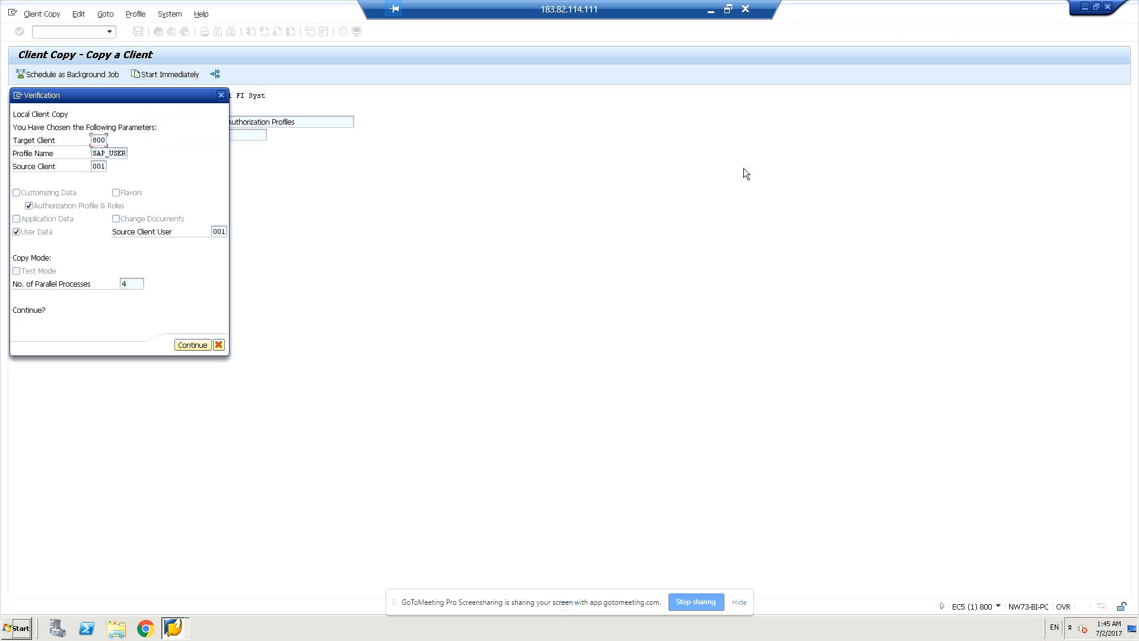
pyautogui.click(189, 349)
pyautogui.moveTo(173, 630)
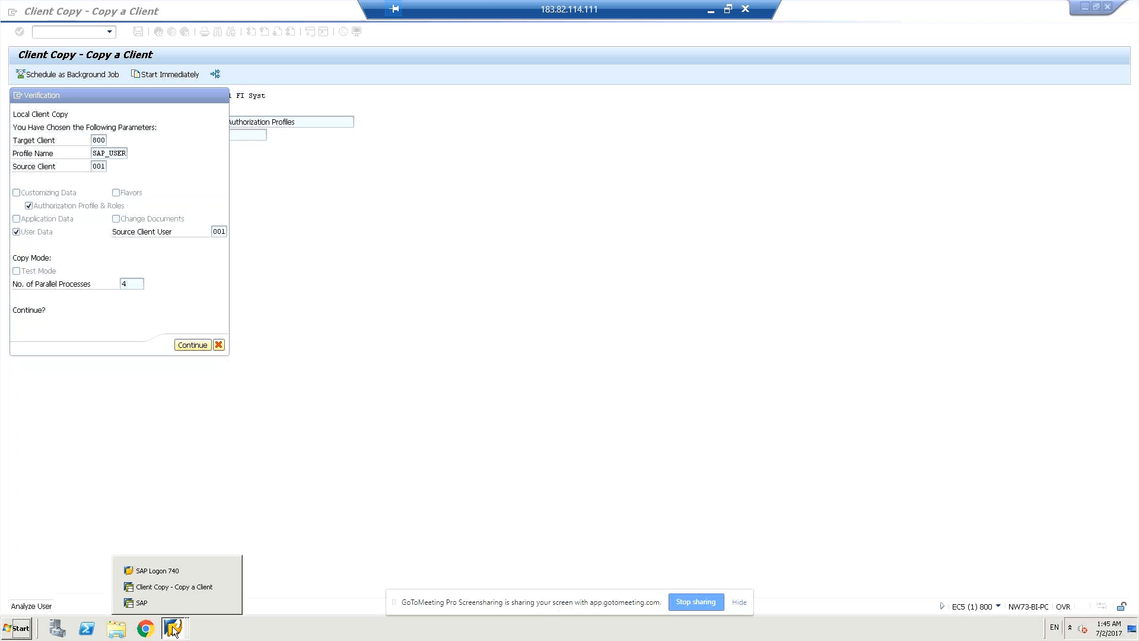
pyautogui.click(157, 575)
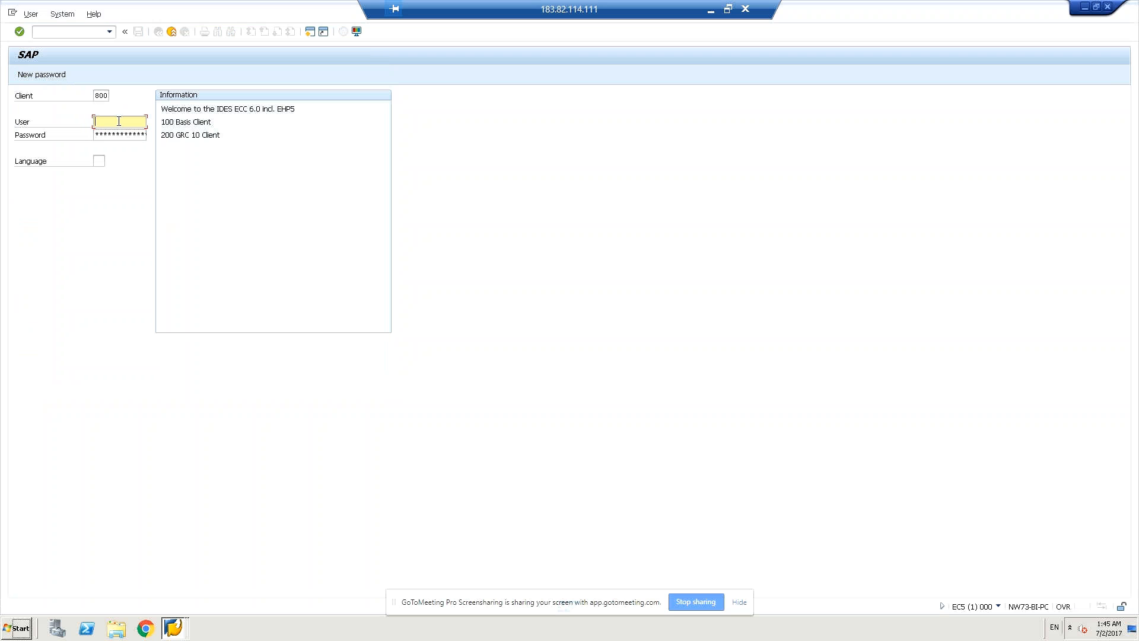
# Enter the user name and password and attempt to log on to client 800.
pyautogui.write('basis')
pyautogui.press('BackSpace')
pyautogui.press('BackSpace')
pyautogui.press('BackSpace')
pyautogui.press('BackSpace')
pyautogui.press('BackSpace')
pyautogui.write('grc')
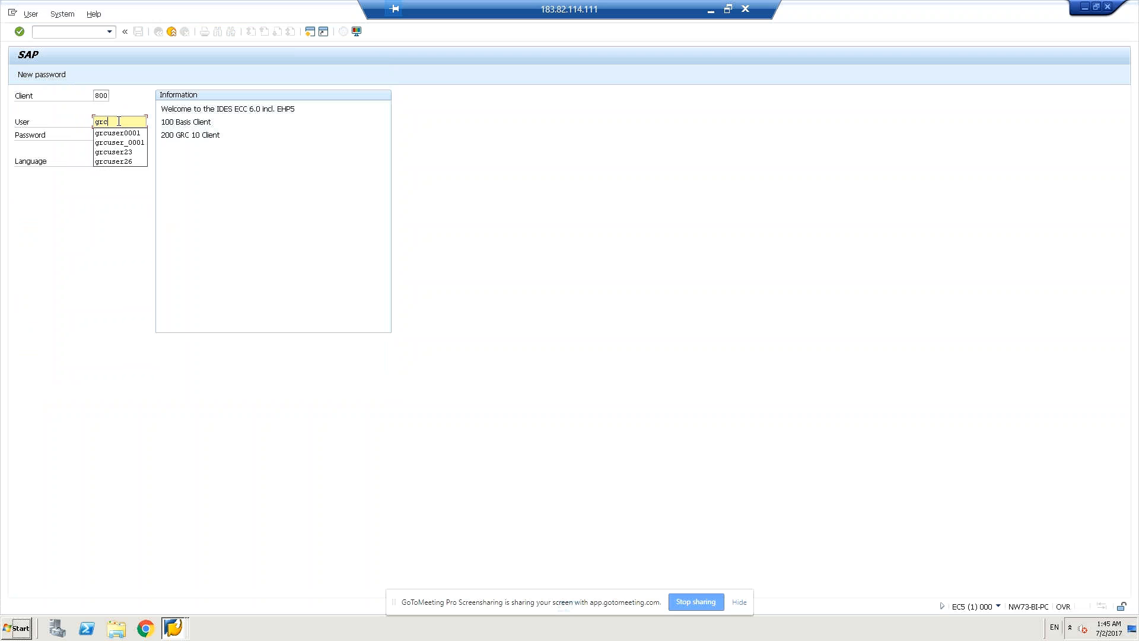
pyautogui.click(109, 152)
pyautogui.click(121, 137)
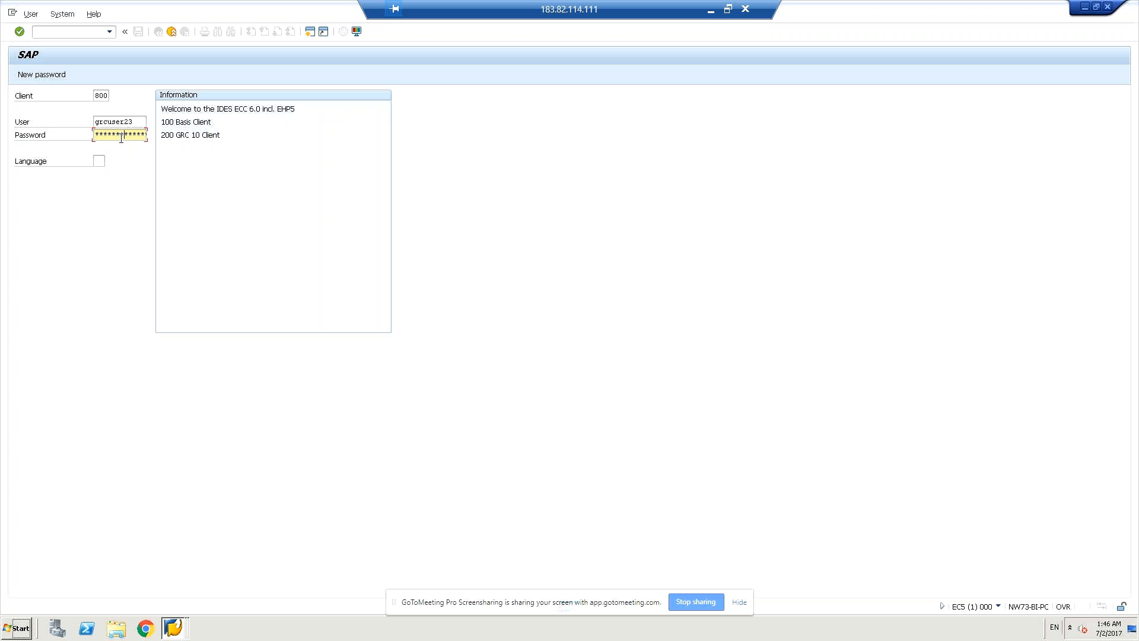
pyautogui.press('Return')
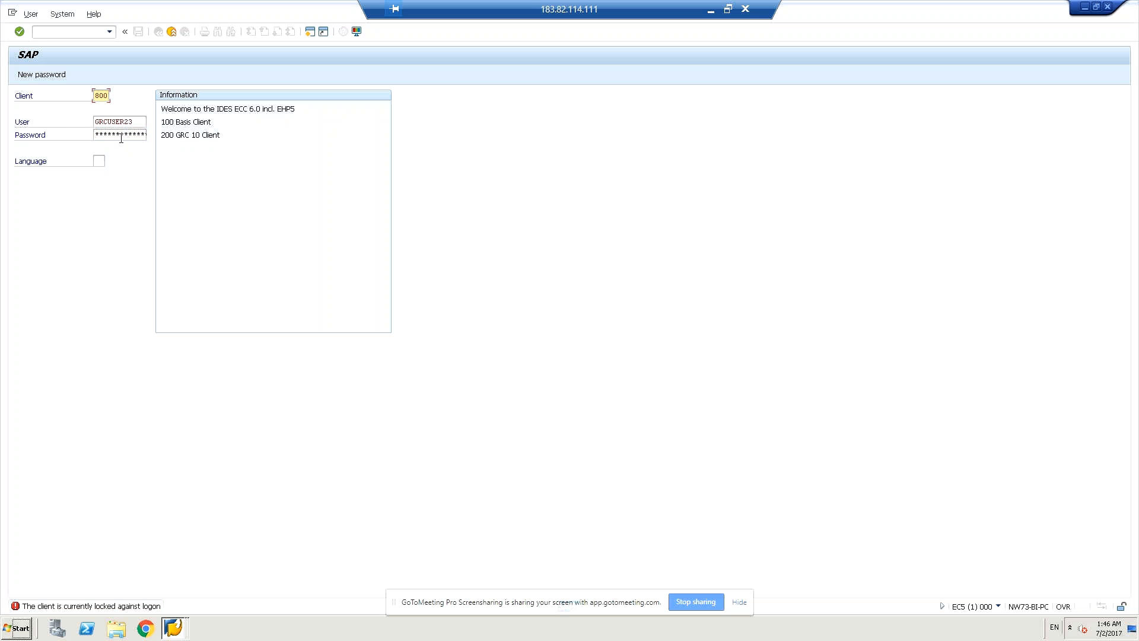
# Since client 800 is locked, change the logon client to 200 and log on.
pyautogui.click(121, 138)
pyautogui.press('Return')
pyautogui.click(107, 108)
pyautogui.click(109, 131)
pyautogui.press('Return')
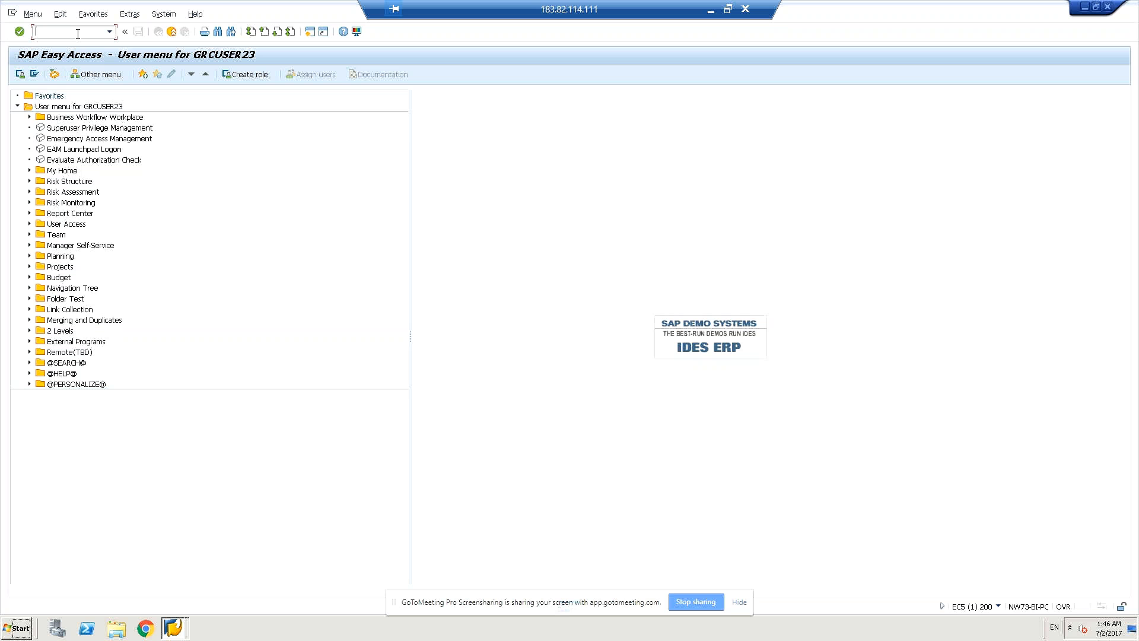
# Open the client copy log (SCC3) and list logs for all clients.
pyautogui.write('cc3')
pyautogui.press('Return')
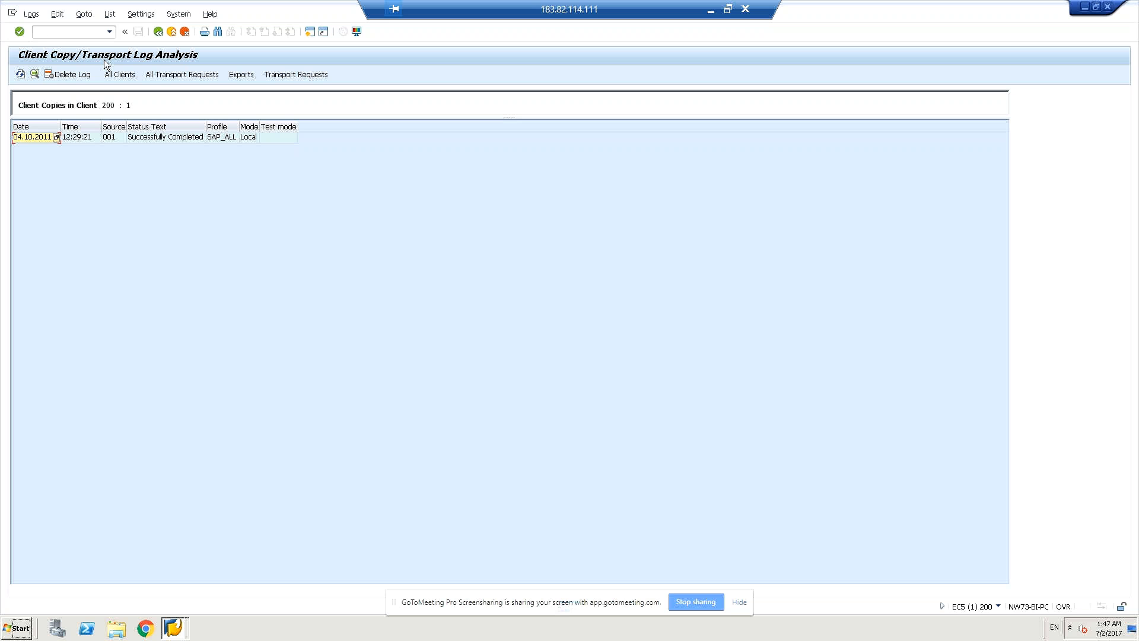
pyautogui.click(117, 75)
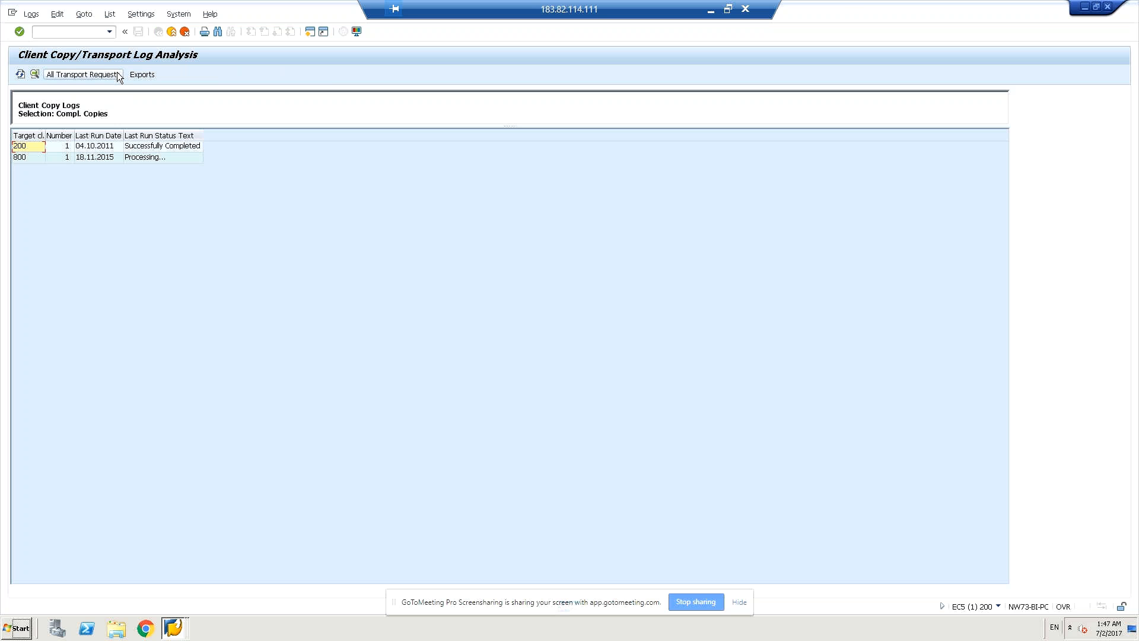
# Open the details of the running copy into client 800 from 001.
pyautogui.click(151, 158)
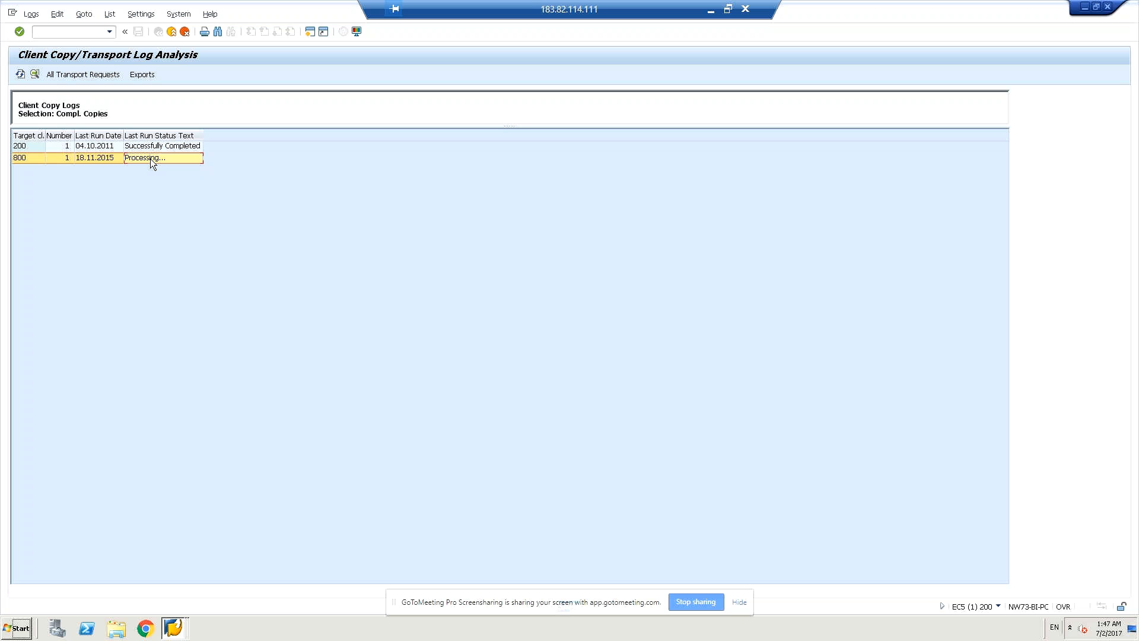
pyautogui.doubleClick(151, 158)
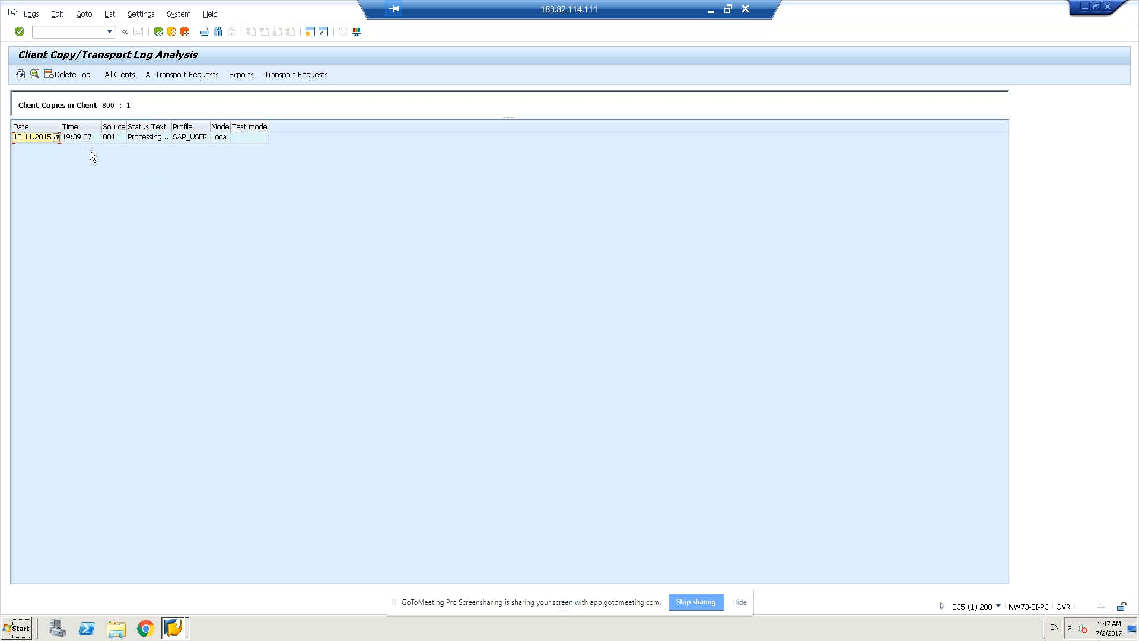
pyautogui.doubleClick(55, 137)
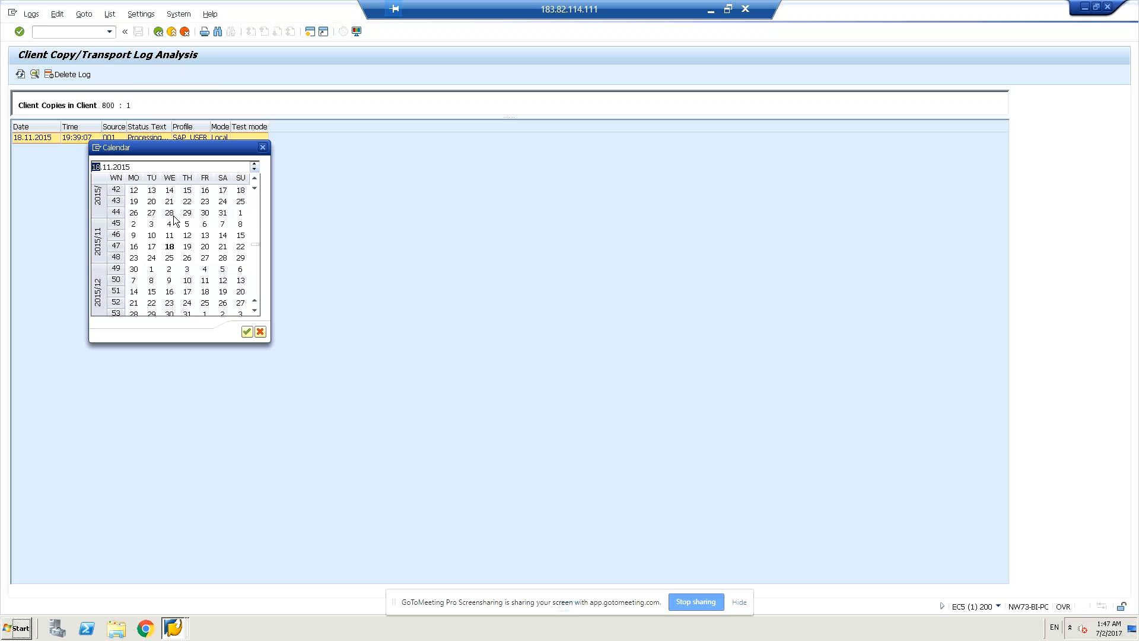
pyautogui.click(263, 147)
pyautogui.doubleClick(156, 141)
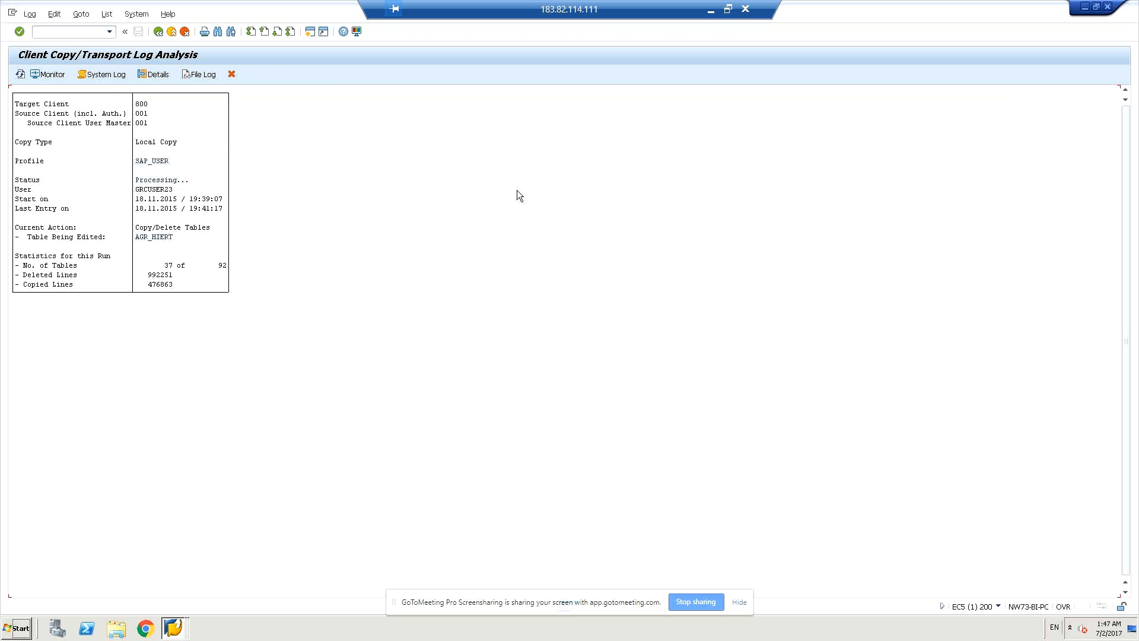